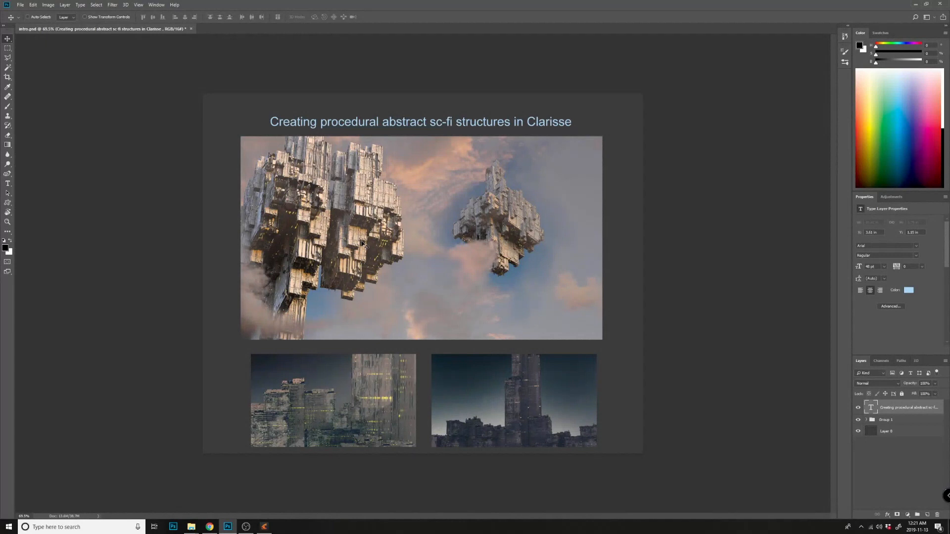
Look at the JSplacement download page in the browser, and clear the open windows to reveal the desktop.
{"action": "left_click", "coordinate": [216, 532]}
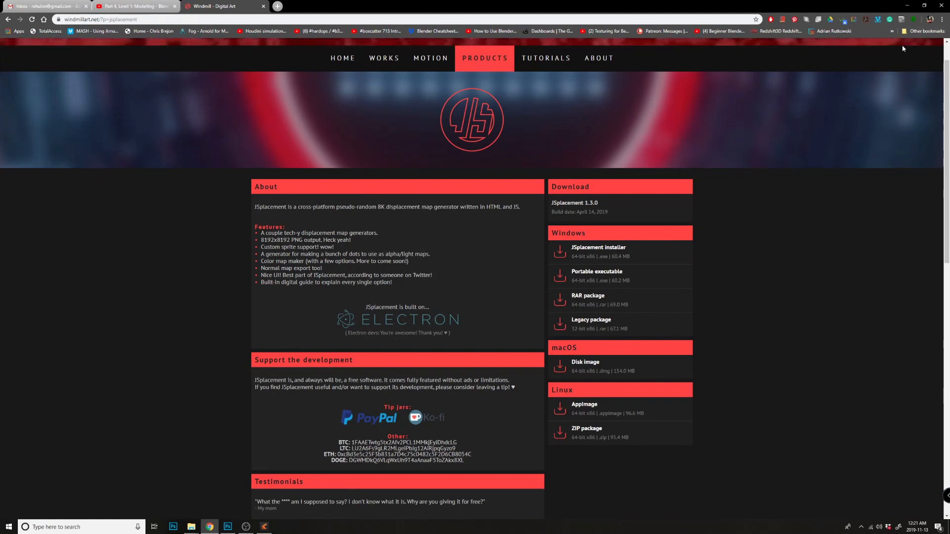
{"action": "left_click", "coordinate": [909, 8]}
{"action": "left_click", "coordinate": [909, 7]}
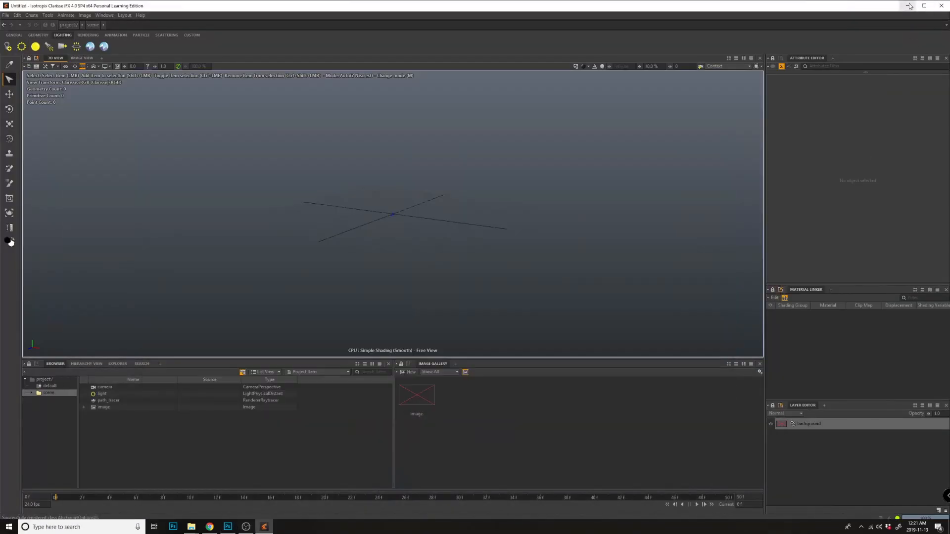
{"action": "left_click", "coordinate": [909, 7]}
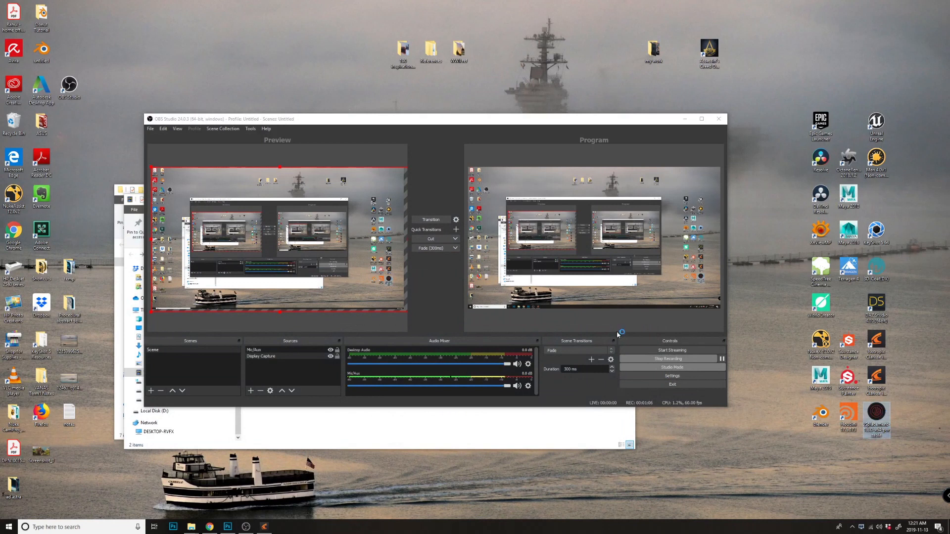
Launch JSplacement from the desktop and open its JSplacement: 2 generator.
{"action": "double_click", "coordinate": [893, 430]}
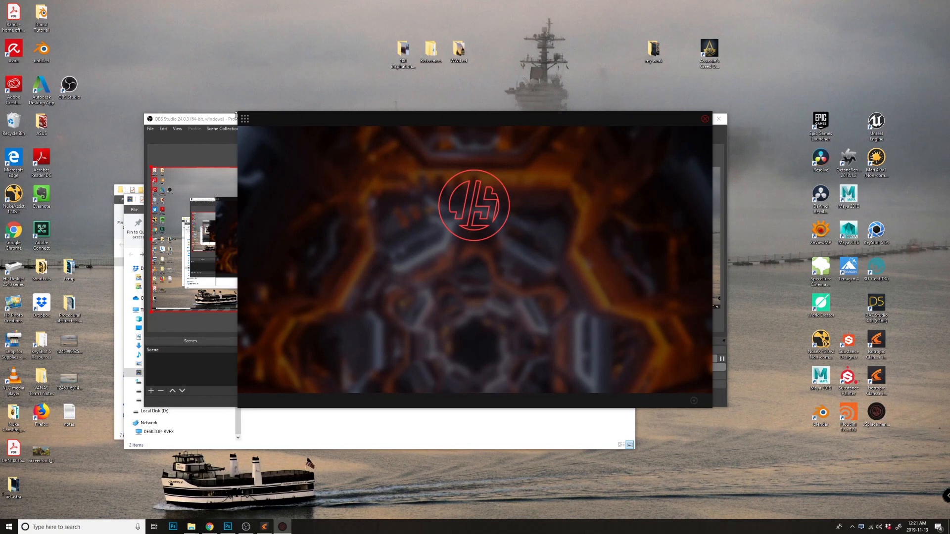
{"action": "left_click", "coordinate": [244, 119]}
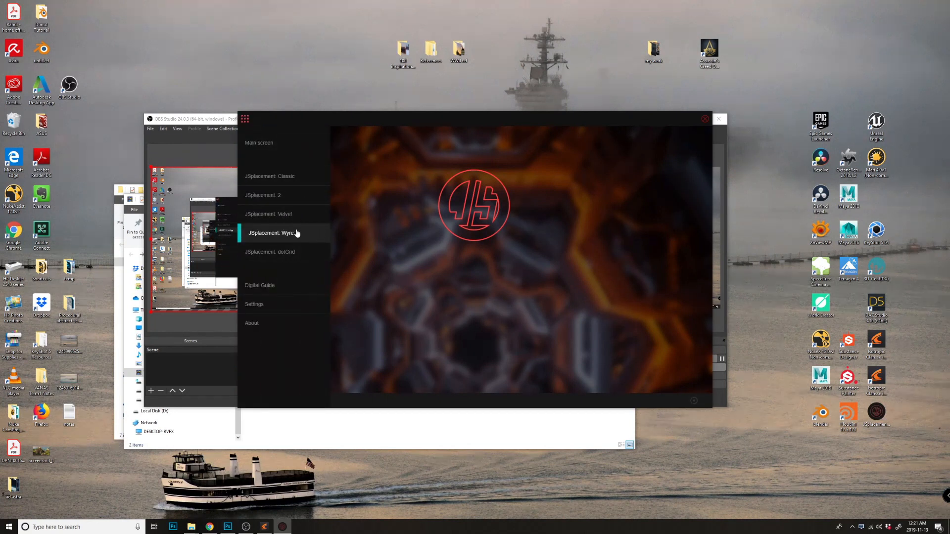
{"action": "left_click", "coordinate": [302, 197]}
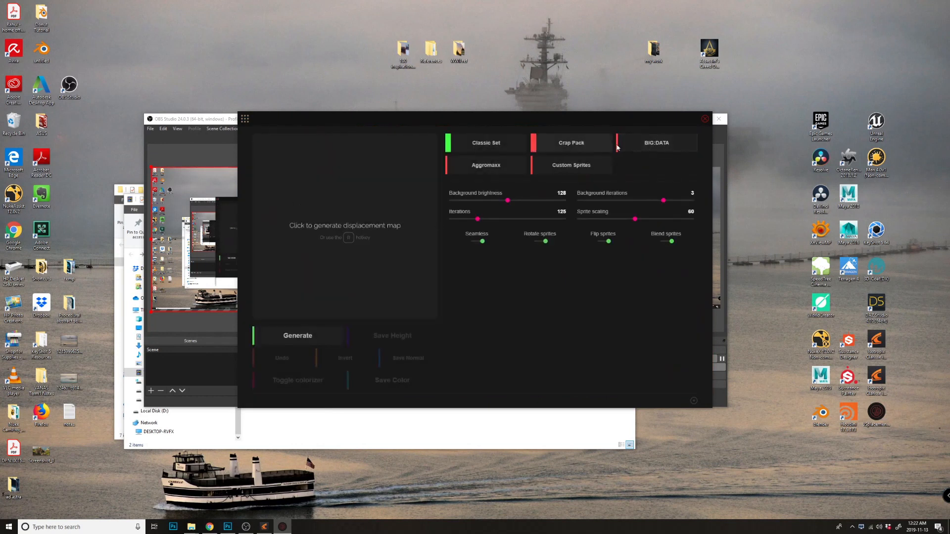
Generate a displacement map with the BIG:DATA sprite set and save its height map into the Procedural abstract sci-fi cities folder.
{"action": "left_click", "coordinate": [656, 145]}
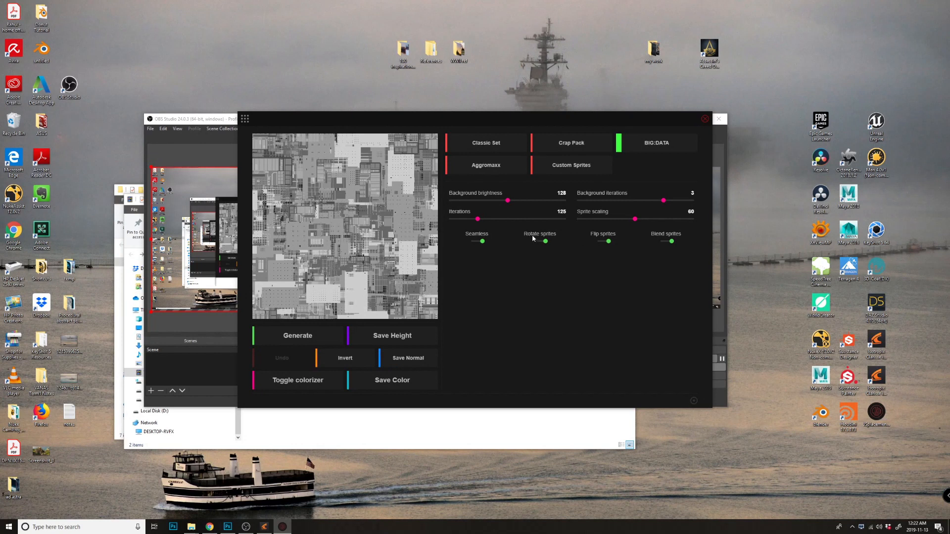
{"action": "left_click", "coordinate": [487, 143]}
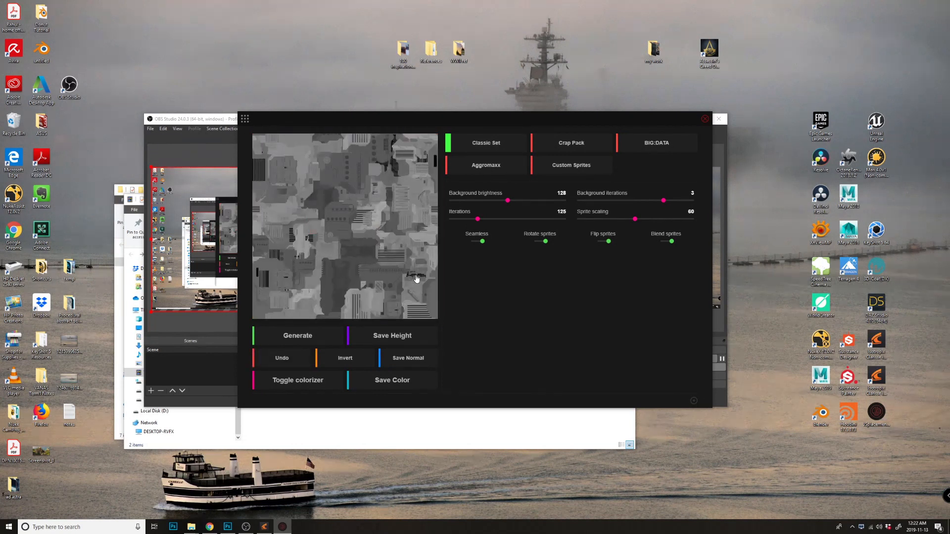
{"action": "left_click", "coordinate": [674, 142]}
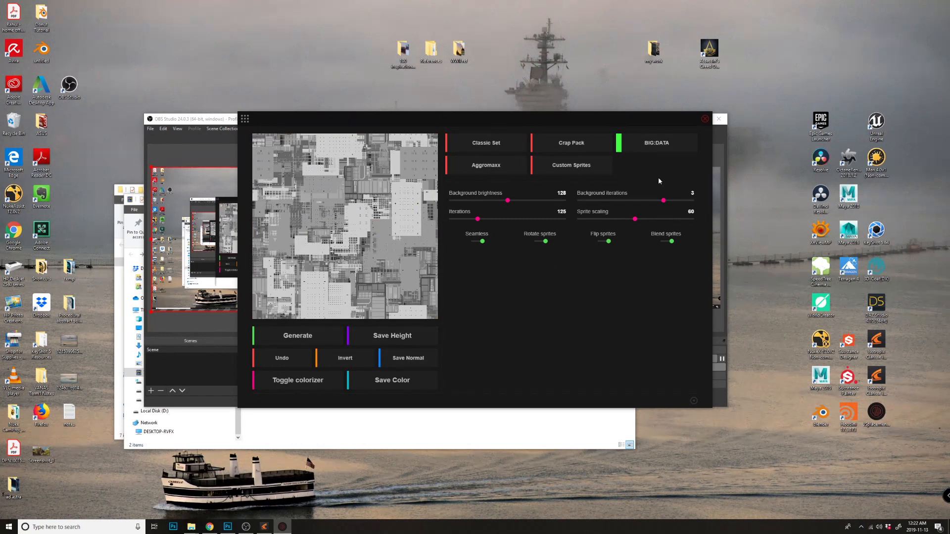
{"action": "left_click", "coordinate": [401, 337]}
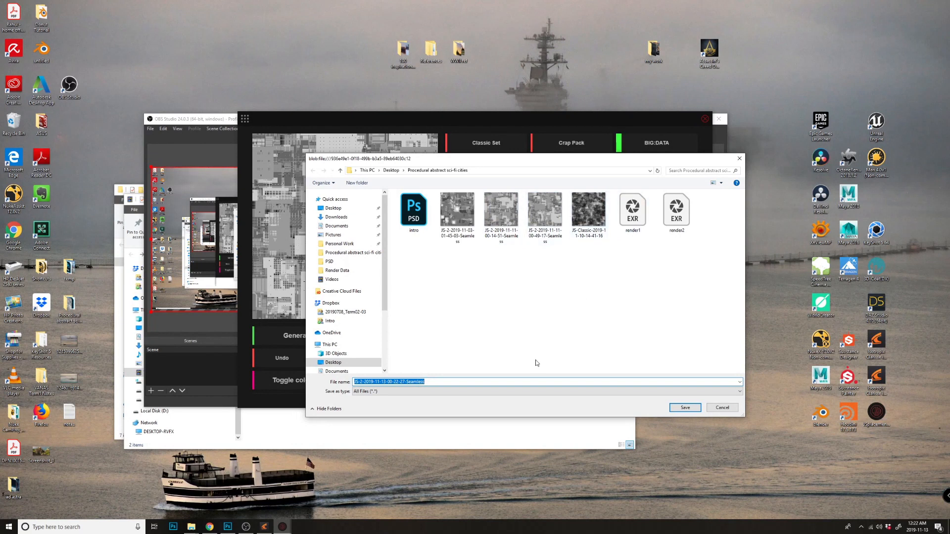
{"action": "left_click", "coordinate": [690, 407]}
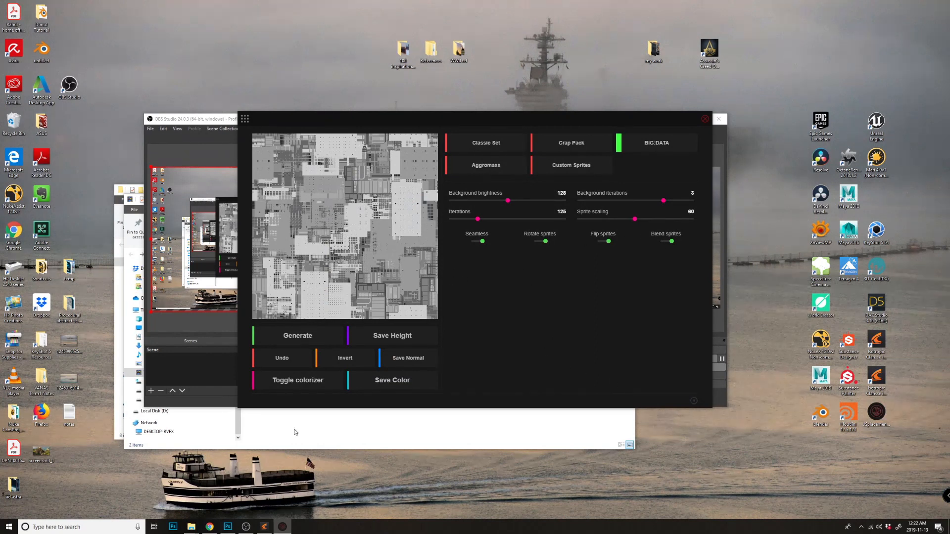
Switch to Clarisse and add a box primitive at the origin of the scene.
{"action": "left_click", "coordinate": [264, 528]}
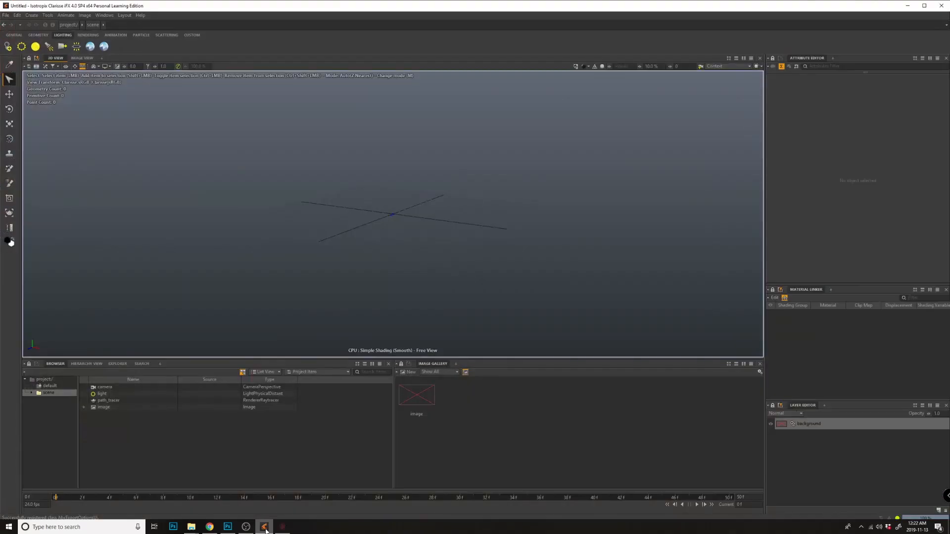
{"action": "left_click_drag", "start_coordinate": [364, 320], "coordinate": [388, 272], "text": "alt"}
{"action": "middle_click_drag", "start_coordinate": [385, 320], "coordinate": [395, 229], "text": "alt"}
{"action": "left_click", "coordinate": [38, 35]}
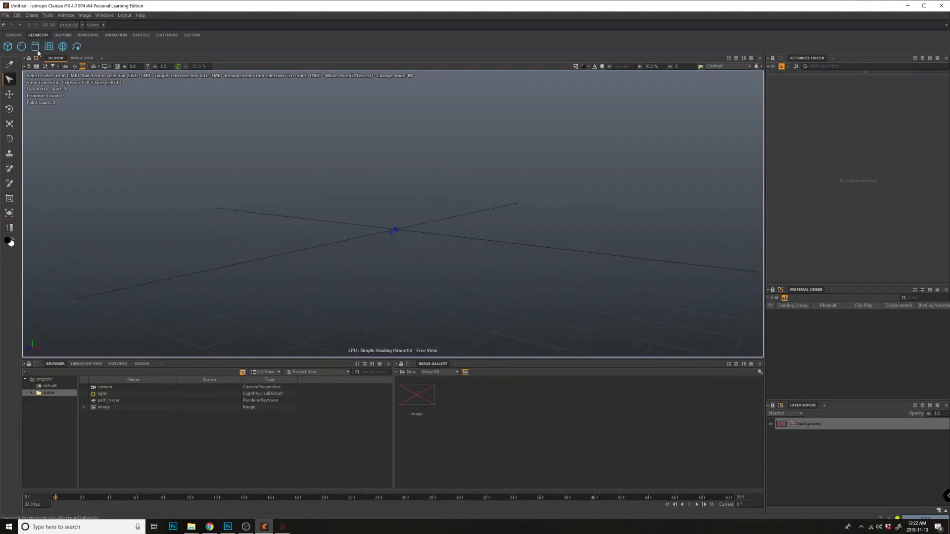
{"action": "left_click", "coordinate": [7, 46]}
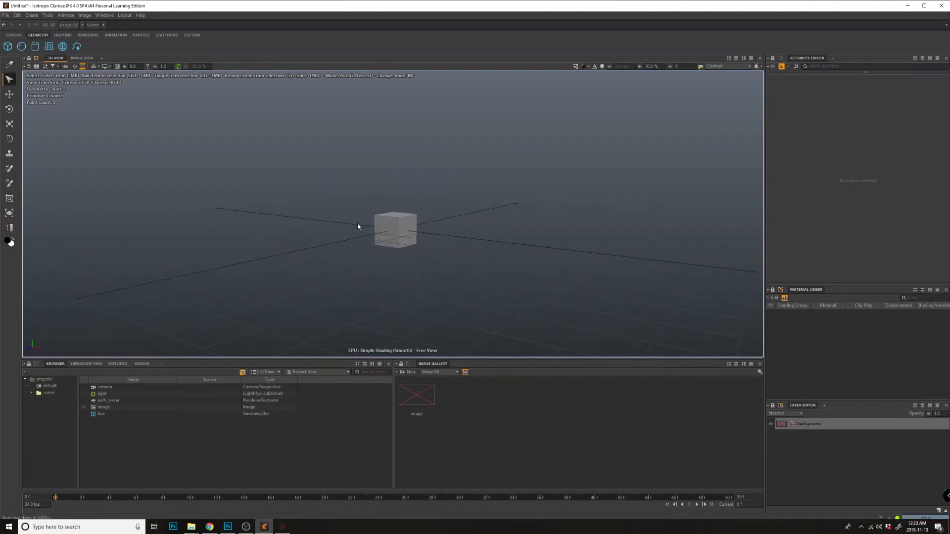
Select the box and center its pivot to the ground.
{"action": "left_click_drag", "start_coordinate": [358, 222], "coordinate": [422, 209], "text": "alt"}
{"action": "left_click", "coordinate": [394, 228]}
{"action": "key", "text": "w"}
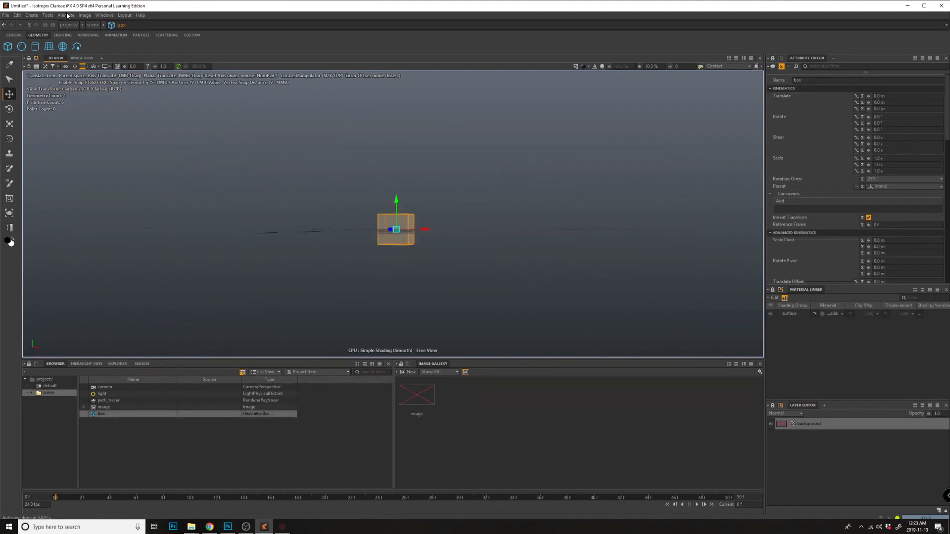
{"action": "left_click", "coordinate": [66, 16]}
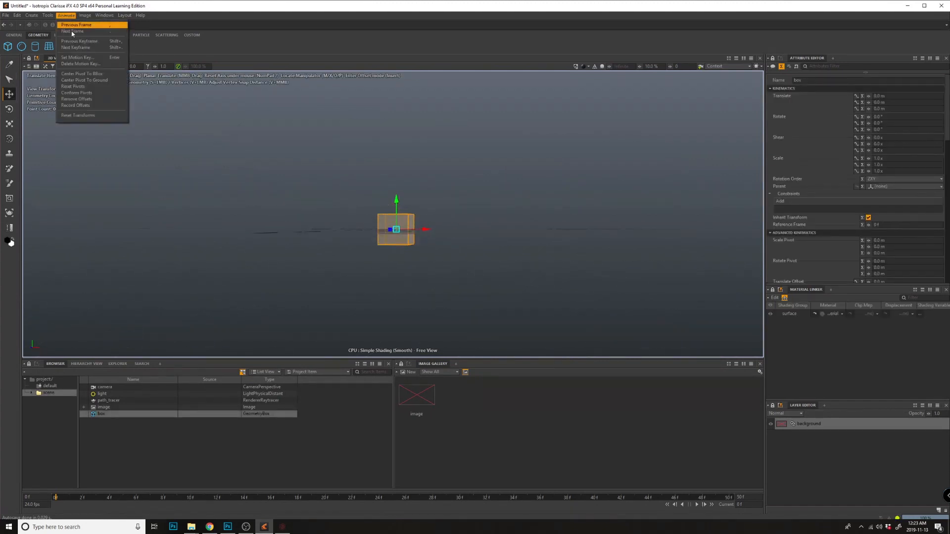
{"action": "left_click", "coordinate": [101, 81]}
{"action": "left_click_drag", "start_coordinate": [410, 232], "coordinate": [490, 235], "text": "alt"}
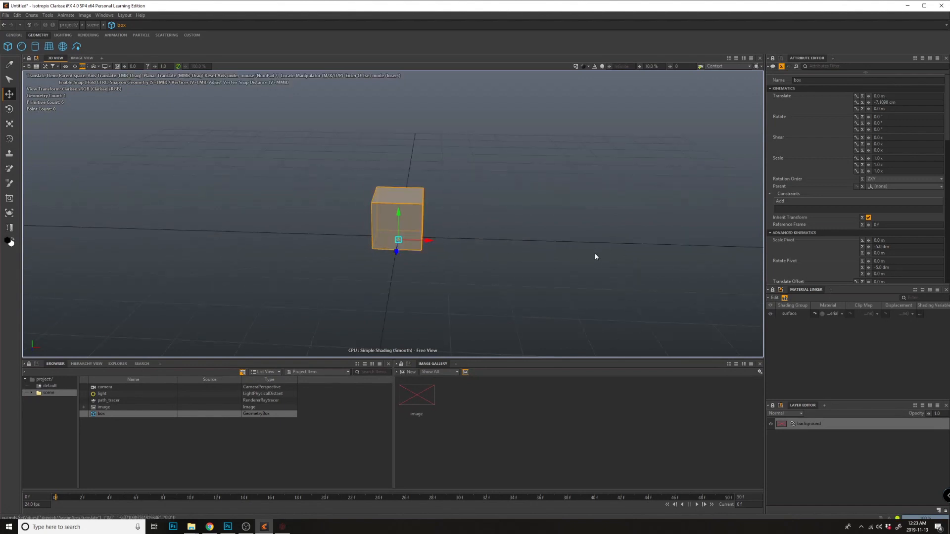
Set the box's Displacement Adaptive Span Count to 300.
{"action": "left_click", "coordinate": [571, 254]}
{"action": "left_click", "coordinate": [418, 225]}
{"action": "scroll", "coordinate": [806, 187], "scroll_direction": "down", "scroll_amount": 5}
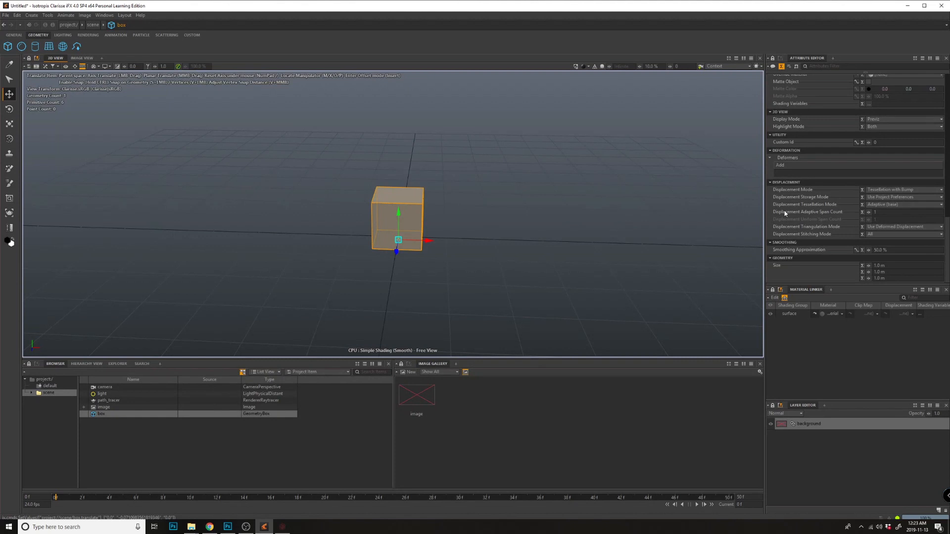
{"action": "mouse_move", "coordinate": [846, 218]}
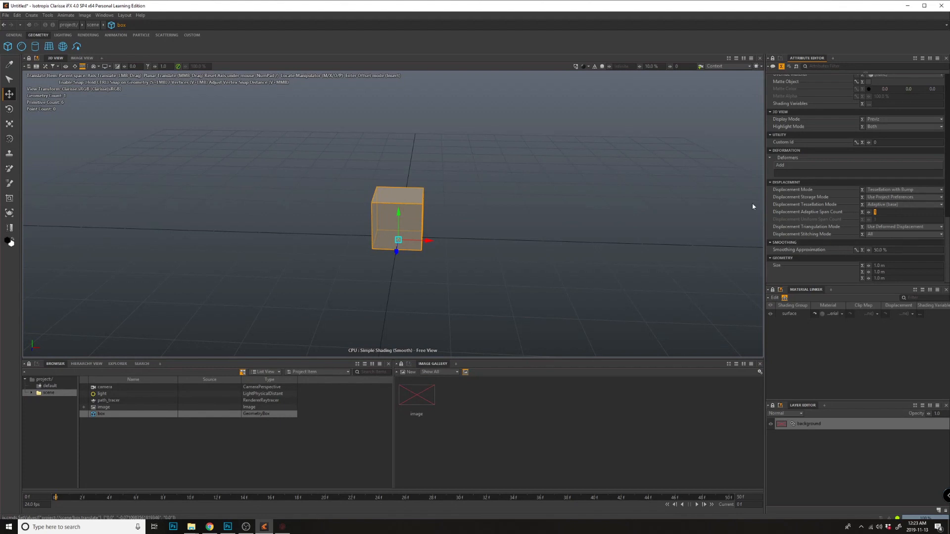
{"action": "type", "text": "300"}
{"action": "key", "text": "Return"}
{"action": "left_click", "coordinate": [475, 218]}
{"action": "left_click", "coordinate": [393, 204]}
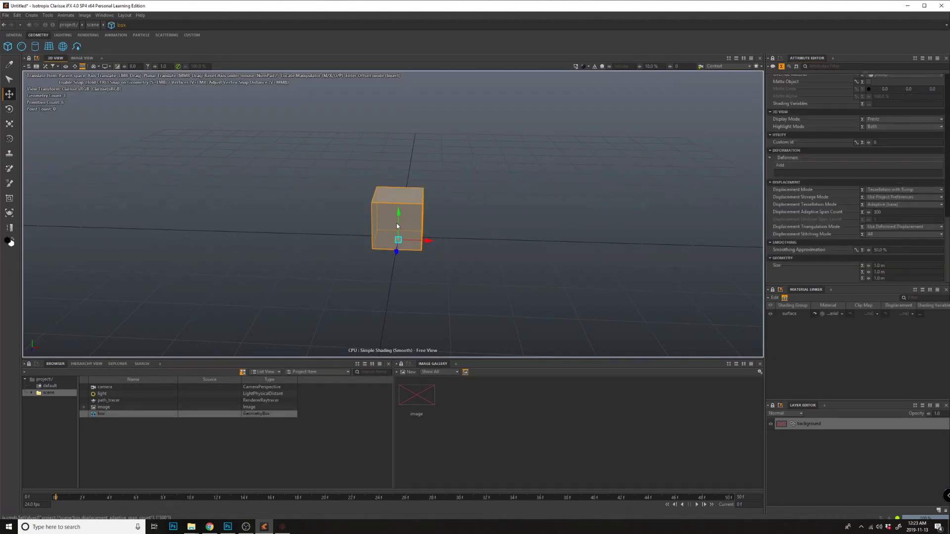
{"action": "left_click_drag", "start_coordinate": [392, 203], "coordinate": [524, 218], "text": "alt"}
{"action": "right_click_drag", "start_coordinate": [523, 218], "coordinate": [416, 211], "text": "alt"}
{"action": "left_click_drag", "start_coordinate": [416, 210], "coordinate": [455, 215], "text": "alt"}
{"action": "left_click", "coordinate": [418, 207]}
{"action": "left_click", "coordinate": [397, 218]}
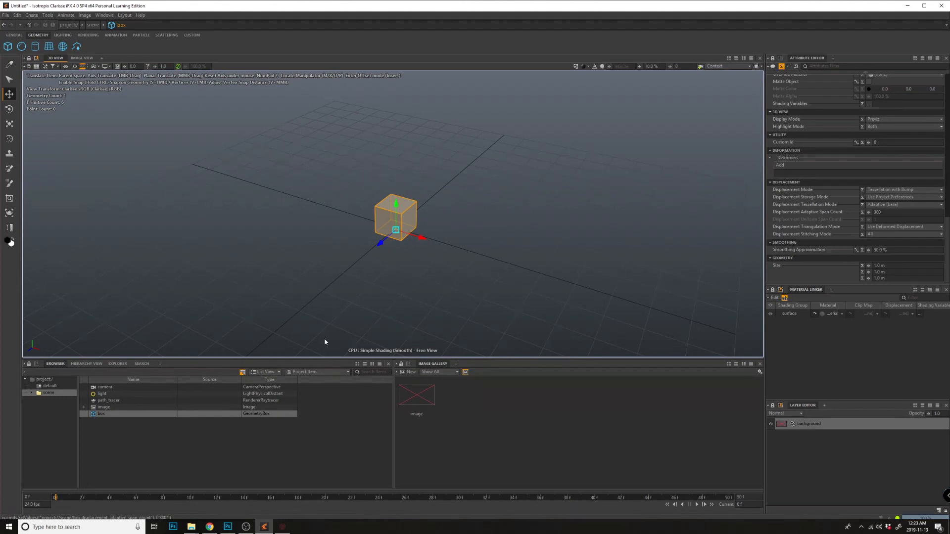
{"action": "right_click", "coordinate": [113, 430]}
{"action": "mouse_move", "coordinate": [164, 349]}
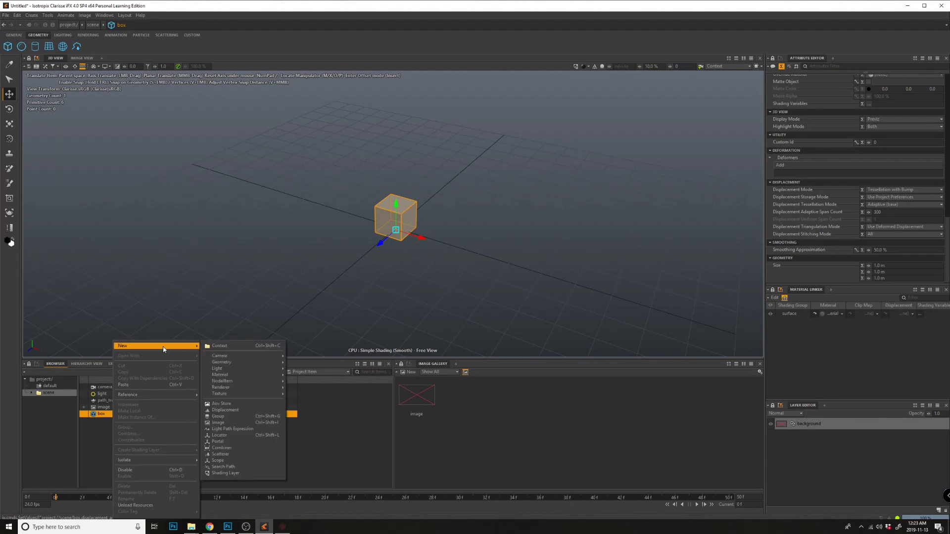
{"action": "mouse_move", "coordinate": [239, 379]}
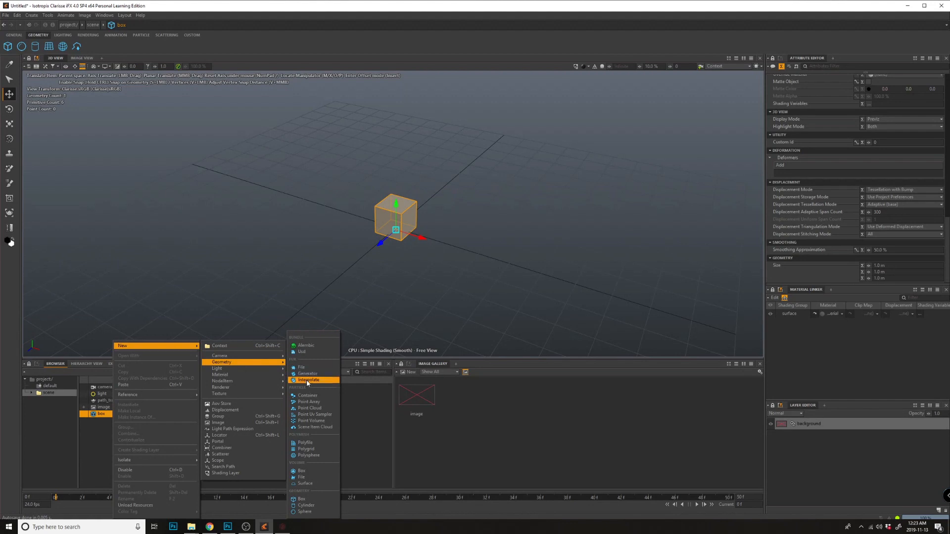
{"action": "left_click", "coordinate": [318, 418]}
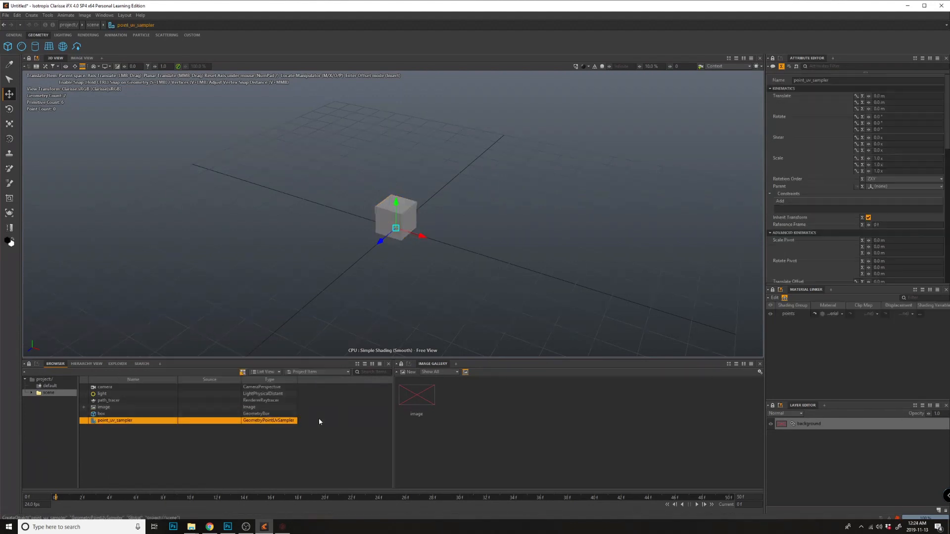
{"action": "left_click", "coordinate": [142, 456]}
{"action": "left_click", "coordinate": [111, 414]}
{"action": "left_click", "coordinate": [119, 421]}
{"action": "key", "text": "Delete"}
Create a point volume in the scene context, with a higher point count and a taller Y size.
{"action": "right_click", "coordinate": [113, 420]}
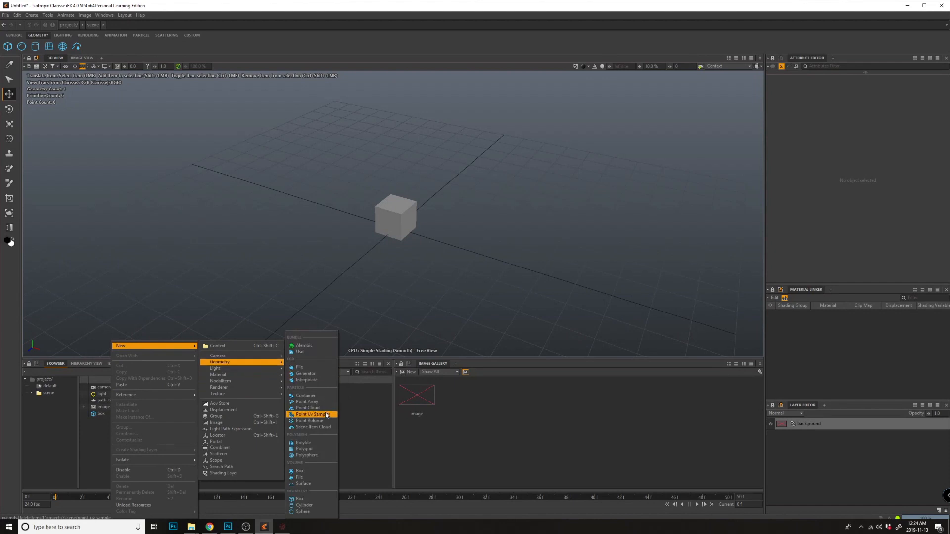
{"action": "left_click", "coordinate": [308, 420]}
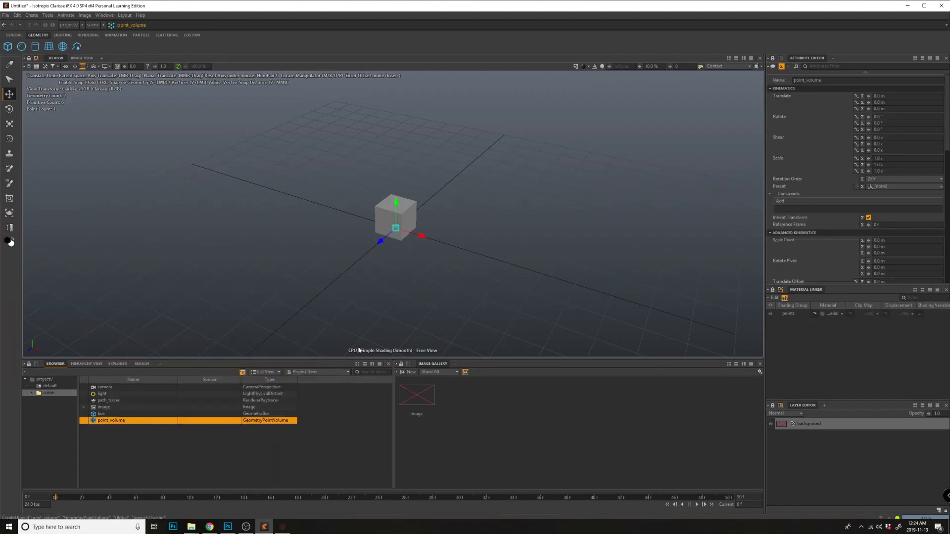
{"action": "left_click_drag", "start_coordinate": [946, 117], "coordinate": [949, 250]}
{"action": "left_click_drag", "start_coordinate": [868, 249], "coordinate": [874, 250]}
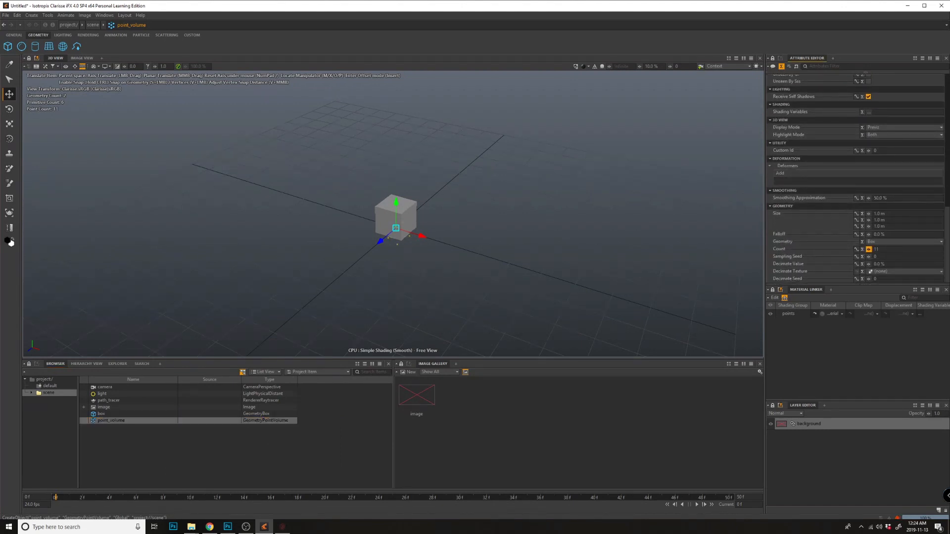
{"action": "left_click_drag", "start_coordinate": [868, 249], "coordinate": [868, 219]}
{"action": "left_click_drag", "start_coordinate": [868, 220], "coordinate": [870, 223]}
Compare the floating structures in the Photoshop reference image with the point layout in the Clarisse scene.
{"action": "left_click", "coordinate": [229, 527]}
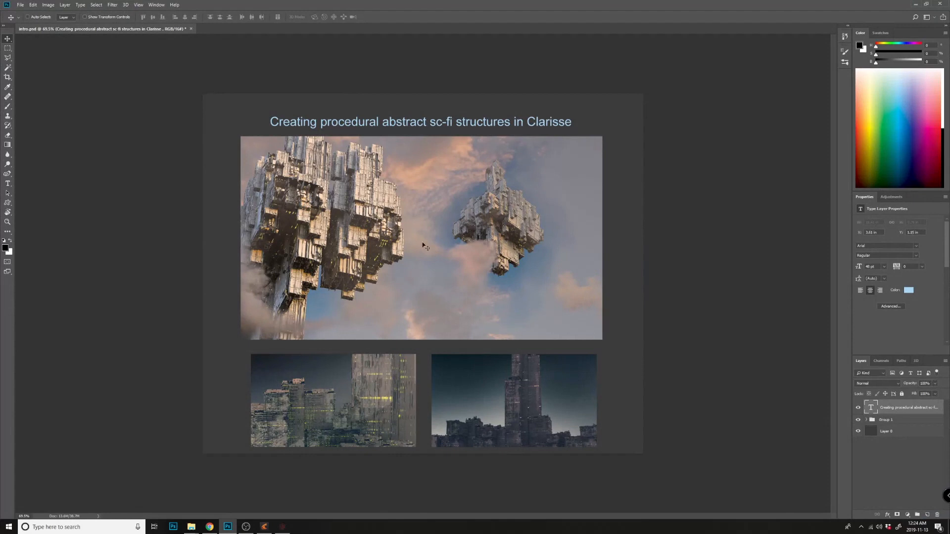
{"action": "left_click", "coordinate": [279, 528]}
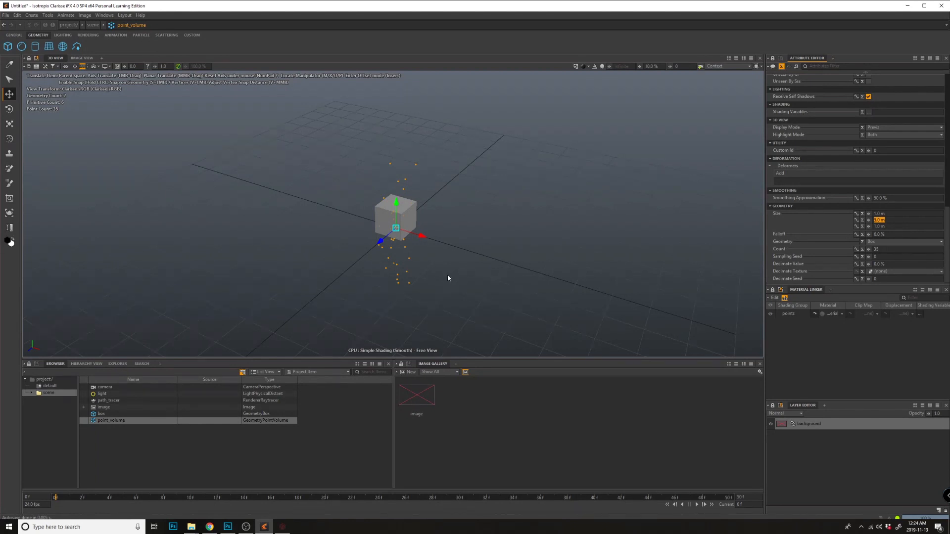
{"action": "left_click_drag", "start_coordinate": [448, 278], "coordinate": [409, 242], "text": "alt"}
{"action": "left_click", "coordinate": [228, 527]}
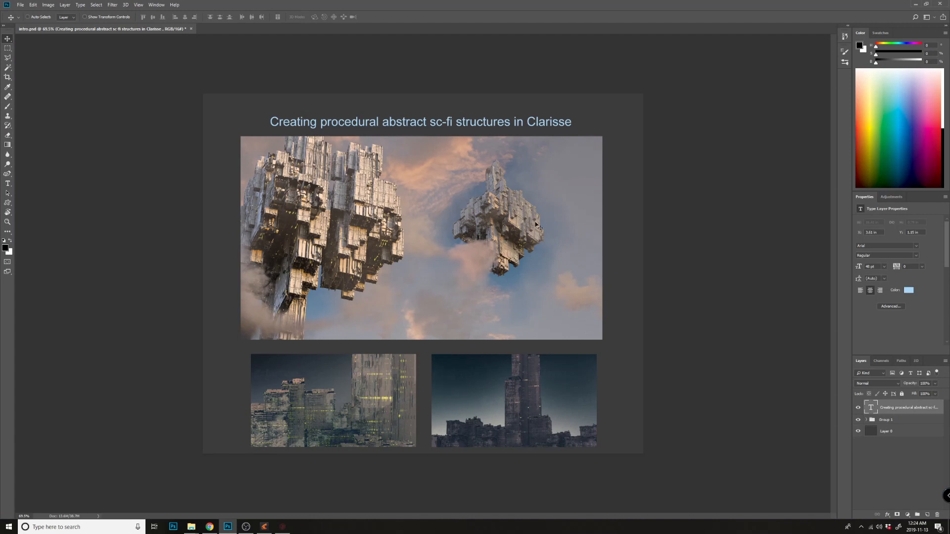
{"action": "left_click", "coordinate": [288, 527]}
{"action": "left_click", "coordinate": [264, 528]}
Increase the point volume's Y size further to spread the points over a taller column.
{"action": "left_click_drag", "start_coordinate": [375, 255], "coordinate": [425, 186], "text": "alt"}
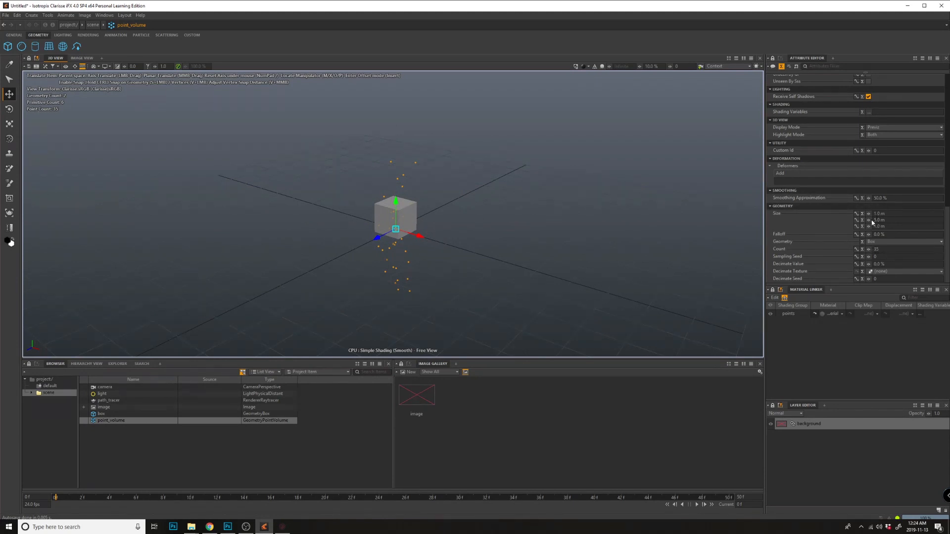
{"action": "mouse_move", "coordinate": [868, 220]}
{"action": "left_mouse_down"}
{"action": "mouse_move", "coordinate": [878, 221]}
{"action": "mouse_move", "coordinate": [868, 220]}
{"action": "left_mouse_up"}
{"action": "left_click_drag", "start_coordinate": [407, 244], "coordinate": [407, 270], "text": "alt"}
Create a new scatterer in the scene context.
{"action": "left_click", "coordinate": [117, 441]}
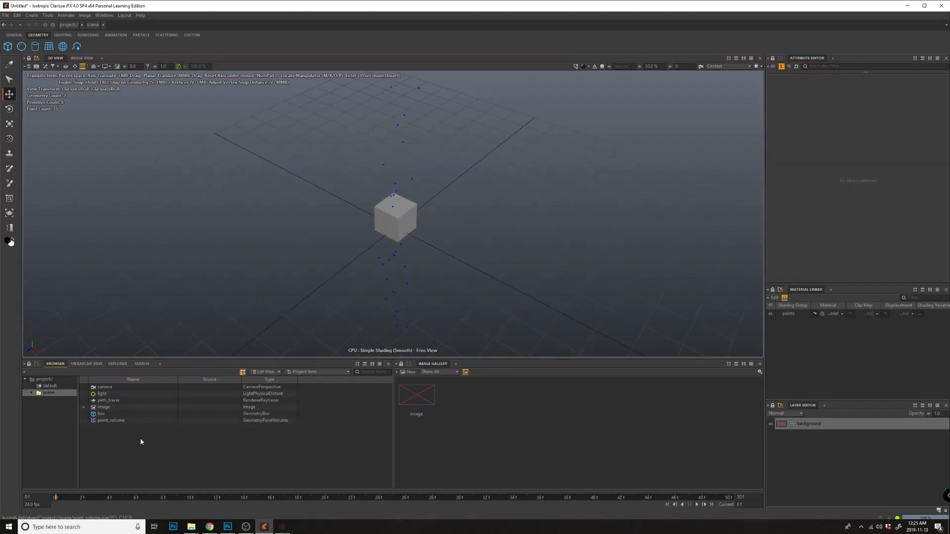
{"action": "right_click", "coordinate": [140, 438]}
{"action": "mouse_move", "coordinate": [213, 348]}
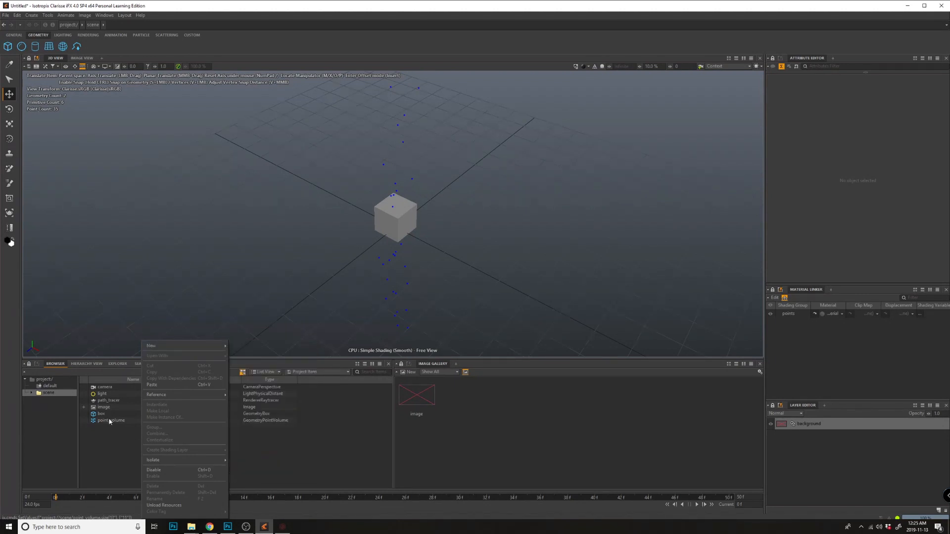
{"action": "mouse_move", "coordinate": [182, 348]}
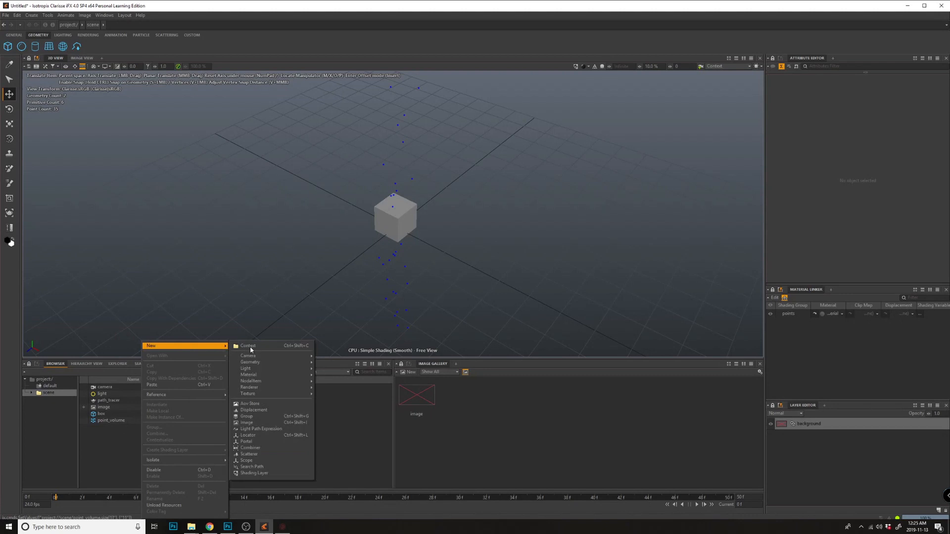
{"action": "left_click", "coordinate": [255, 455]}
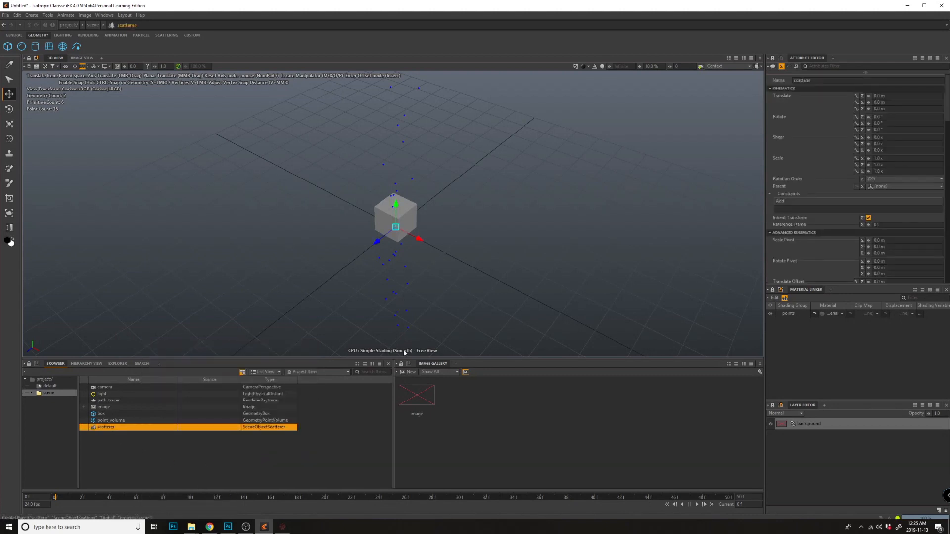
Set the scatterer's geometry support to point_volume and add the box as its scattered geometry.
{"action": "scroll", "coordinate": [849, 241], "scroll_direction": "down", "scroll_amount": 10}
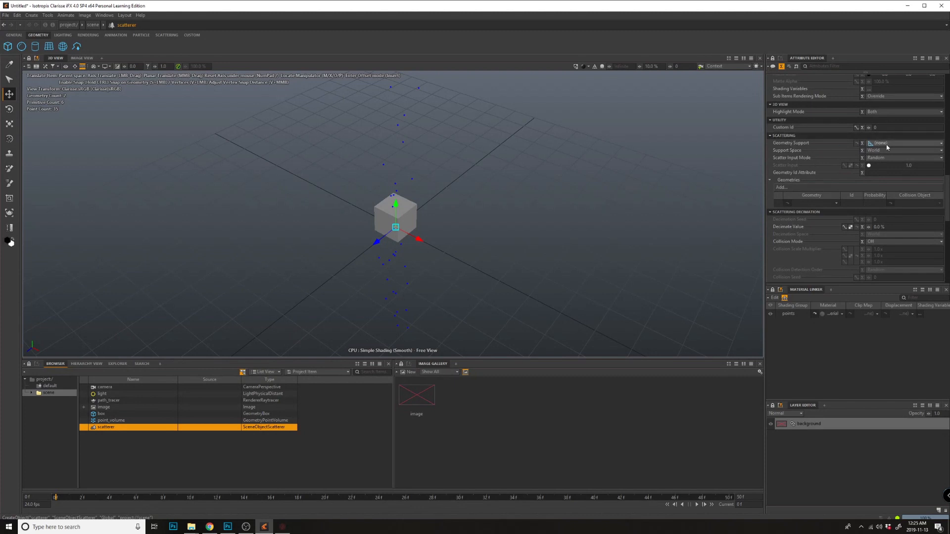
{"action": "left_click", "coordinate": [886, 143]}
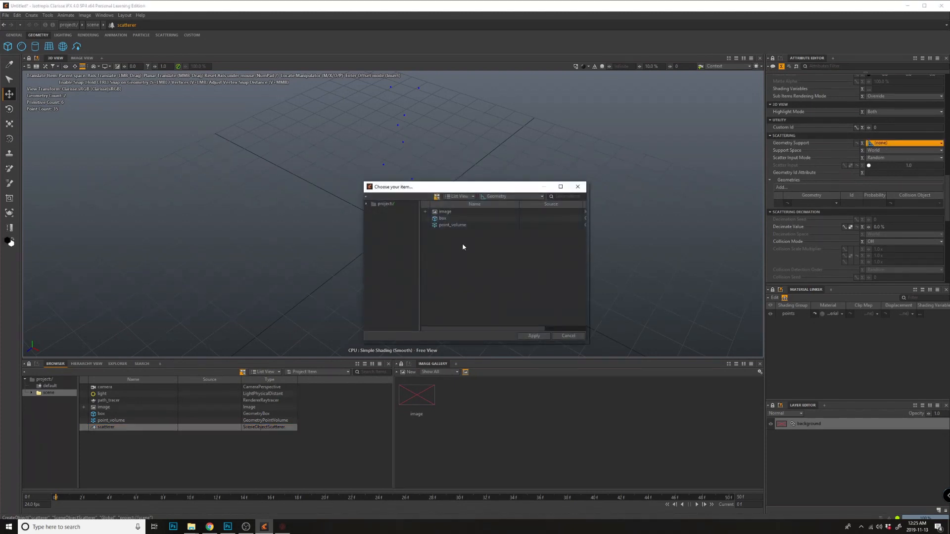
{"action": "double_click", "coordinate": [448, 225]}
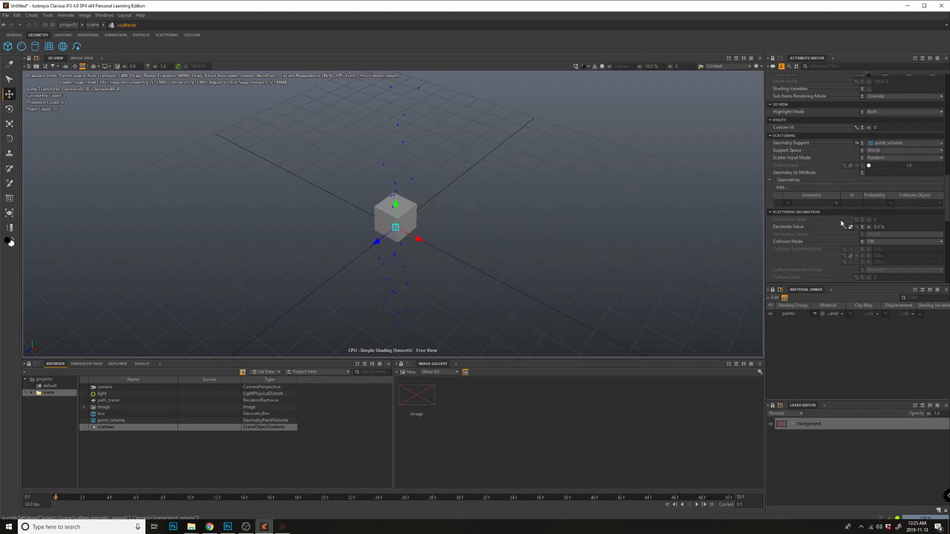
{"action": "left_click", "coordinate": [780, 188]}
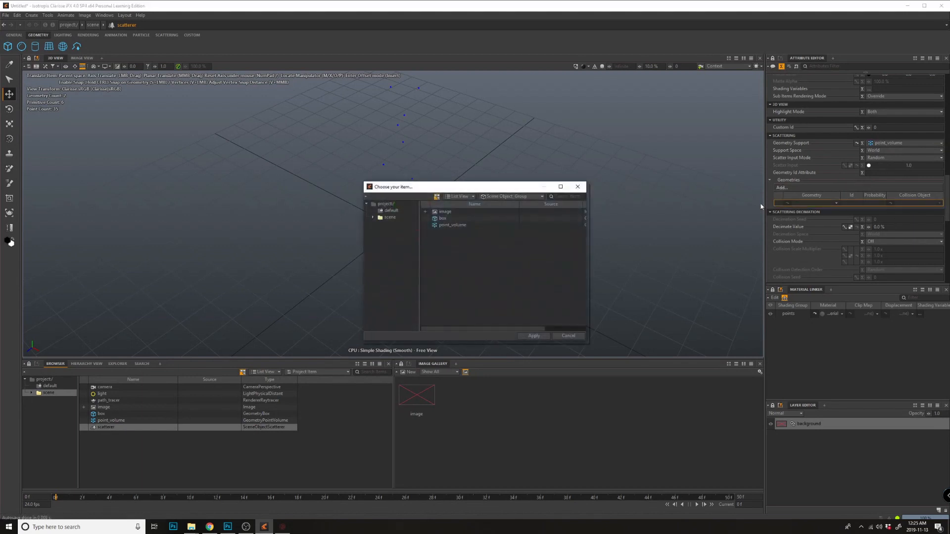
{"action": "double_click", "coordinate": [442, 218]}
{"action": "left_click_drag", "start_coordinate": [511, 263], "coordinate": [394, 242], "text": "alt"}
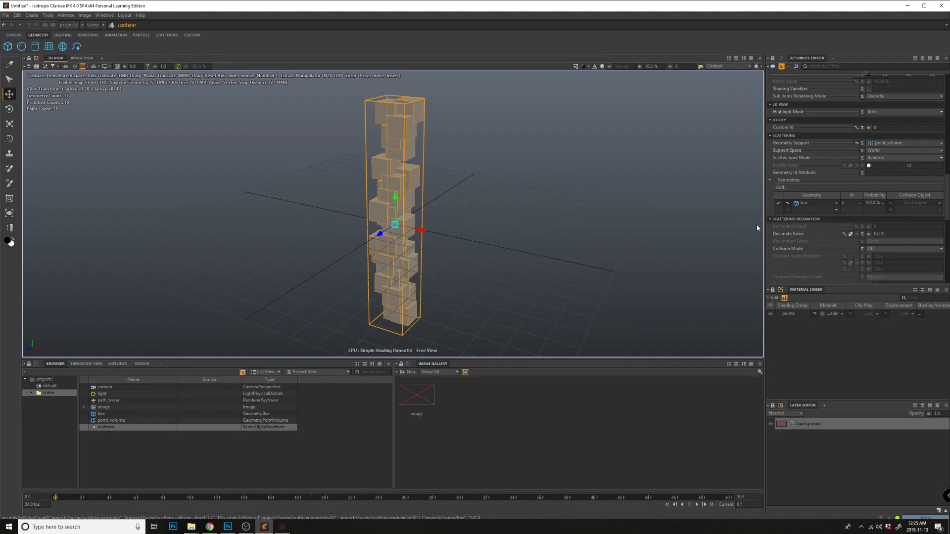
Increase the scatterer's Scatter Scale Variance along Y to stretch the boxes to random heights.
{"action": "left_click_drag", "start_coordinate": [946, 197], "coordinate": [946, 267]}
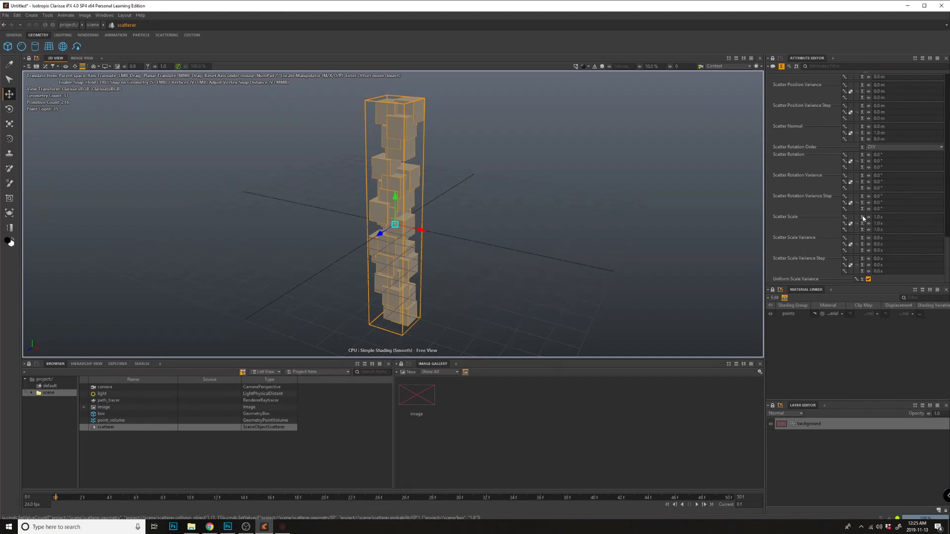
{"action": "left_click_drag", "start_coordinate": [869, 223], "coordinate": [869, 247]}
{"action": "scroll", "coordinate": [856, 198], "scroll_direction": "up", "scroll_amount": 3}
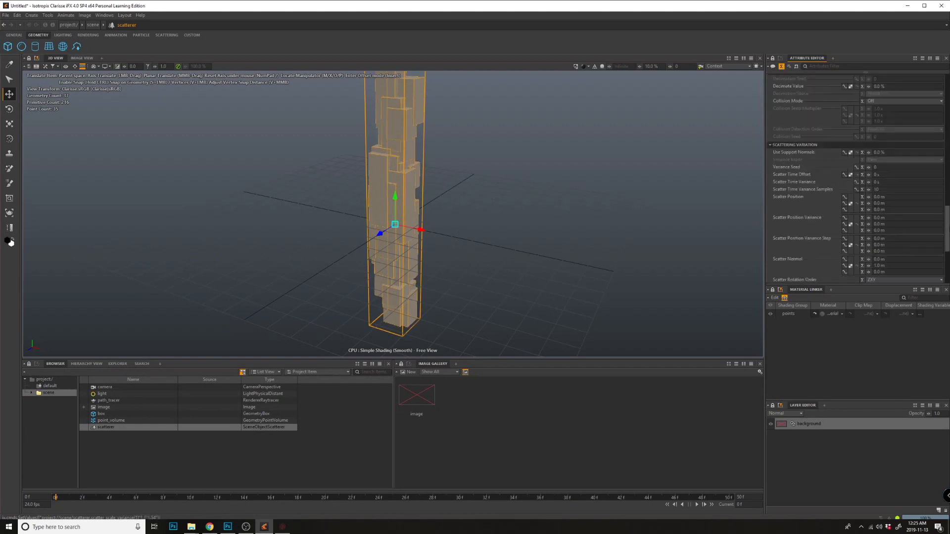
{"action": "left_click_drag", "start_coordinate": [405, 291], "coordinate": [613, 236], "text": "alt"}
{"action": "mouse_move", "coordinate": [455, 225]}
{"action": "left_mouse_down", "text": "alt"}
{"action": "mouse_move", "coordinate": [411, 225]}
{"action": "mouse_move", "coordinate": [441, 223]}
{"action": "left_mouse_up", "text": "alt"}
{"action": "left_click_drag", "start_coordinate": [536, 218], "coordinate": [769, 211], "text": "alt"}
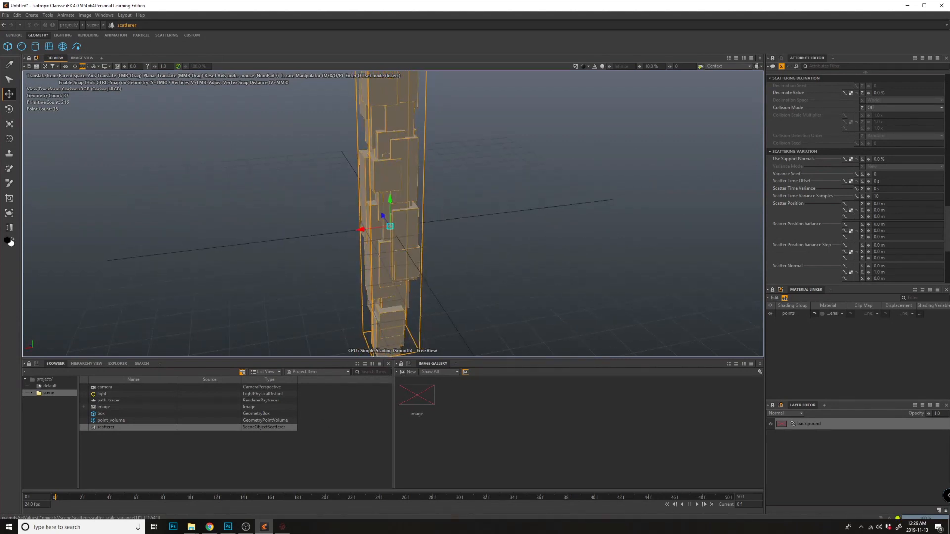
Set the scatterer's Scatter Position Variance to about 1.2 m in X, 1.1 m in Y and 7.8 dm in Z.
{"action": "left_click_drag", "start_coordinate": [868, 231], "coordinate": [894, 237]}
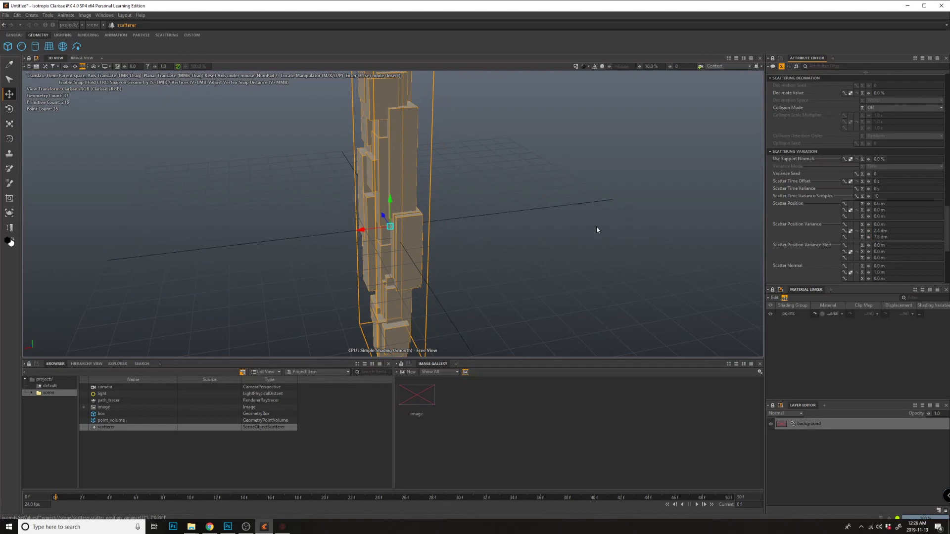
{"action": "left_click_drag", "start_coordinate": [597, 230], "coordinate": [796, 223], "text": "alt"}
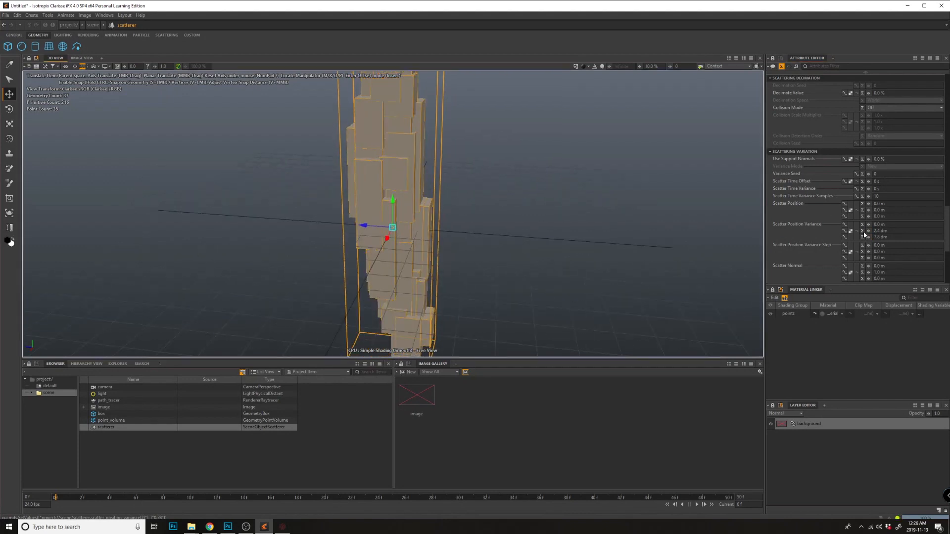
{"action": "mouse_move", "coordinate": [868, 224]}
{"action": "left_mouse_down"}
{"action": "mouse_move", "coordinate": [898, 224]}
{"action": "mouse_move", "coordinate": [883, 224]}
{"action": "left_mouse_up"}
{"action": "left_click_drag", "start_coordinate": [597, 228], "coordinate": [445, 228], "text": "alt"}
{"action": "right_click_drag", "start_coordinate": [445, 227], "coordinate": [405, 227], "text": "alt"}
{"action": "left_click_drag", "start_coordinate": [406, 228], "coordinate": [445, 233], "text": "alt"}
{"action": "left_click_drag", "start_coordinate": [869, 210], "coordinate": [872, 231]}
{"action": "key", "text": "ctrl+z"}
{"action": "left_click_drag", "start_coordinate": [458, 243], "coordinate": [624, 243], "text": "alt"}
{"action": "left_click_drag", "start_coordinate": [431, 210], "coordinate": [532, 241], "text": "alt"}
{"action": "left_click", "coordinate": [496, 209]}
{"action": "left_click", "coordinate": [394, 260]}
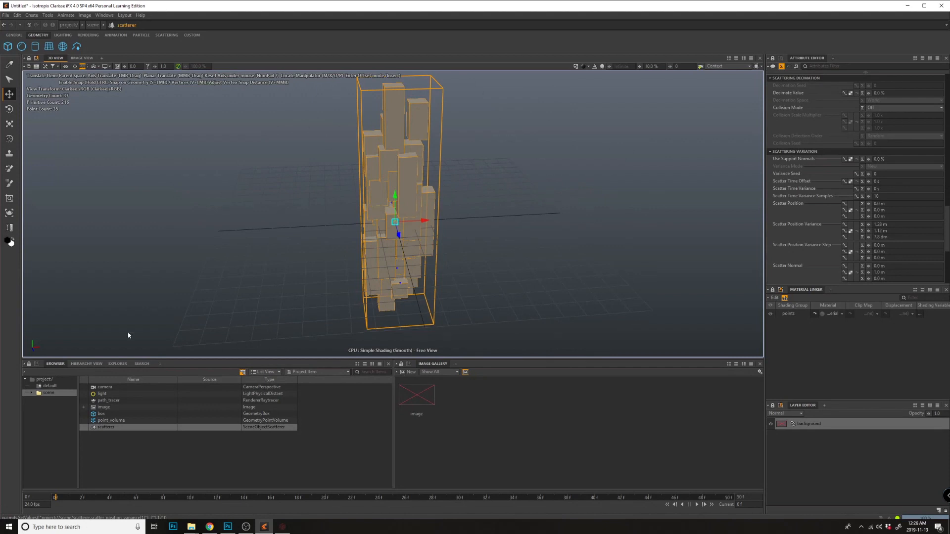
Create a new displacement and assign it to the box's surface shading group.
{"action": "left_click", "coordinate": [101, 414]}
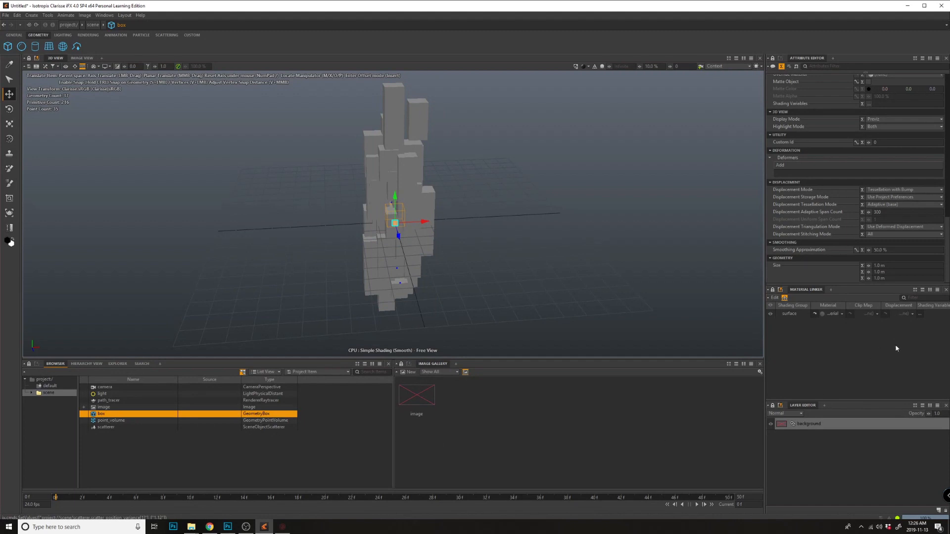
{"action": "left_click", "coordinate": [910, 315]}
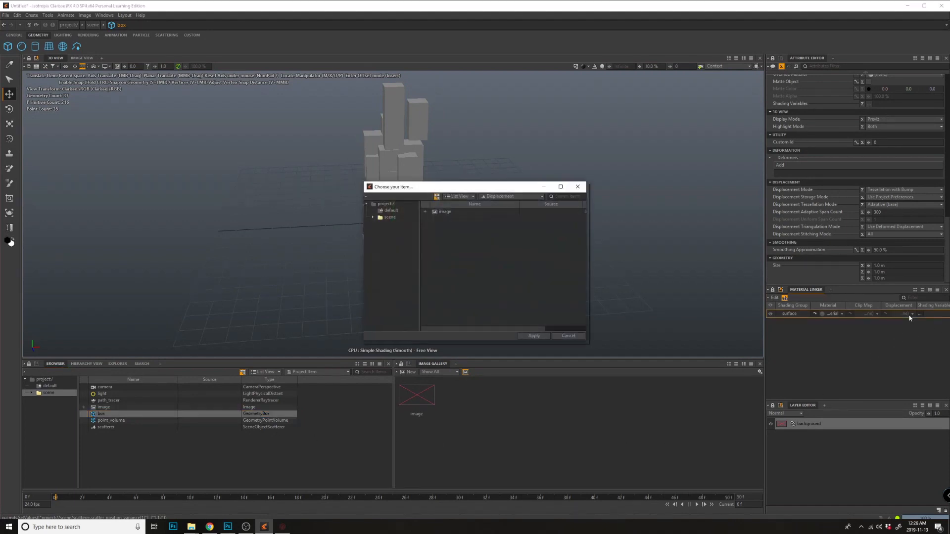
{"action": "right_click", "coordinate": [435, 240]}
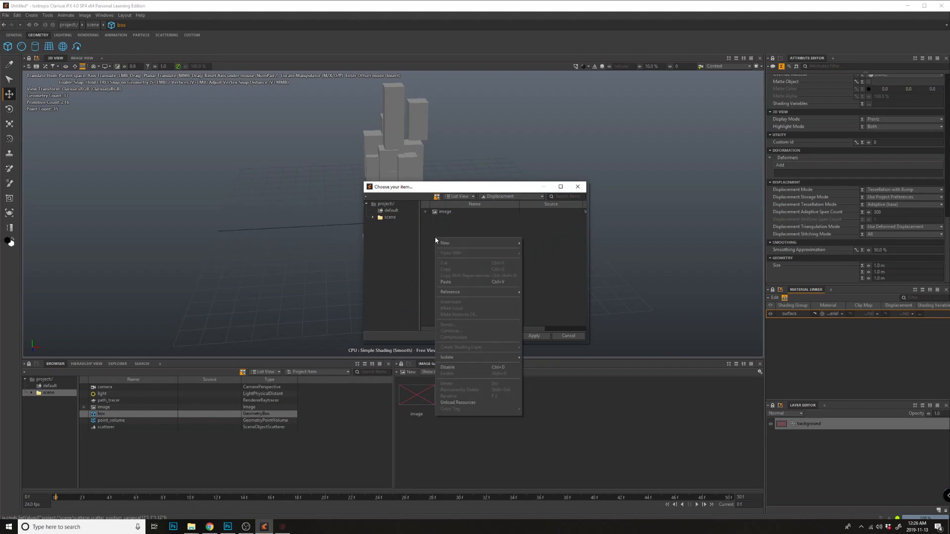
{"action": "mouse_move", "coordinate": [474, 242]}
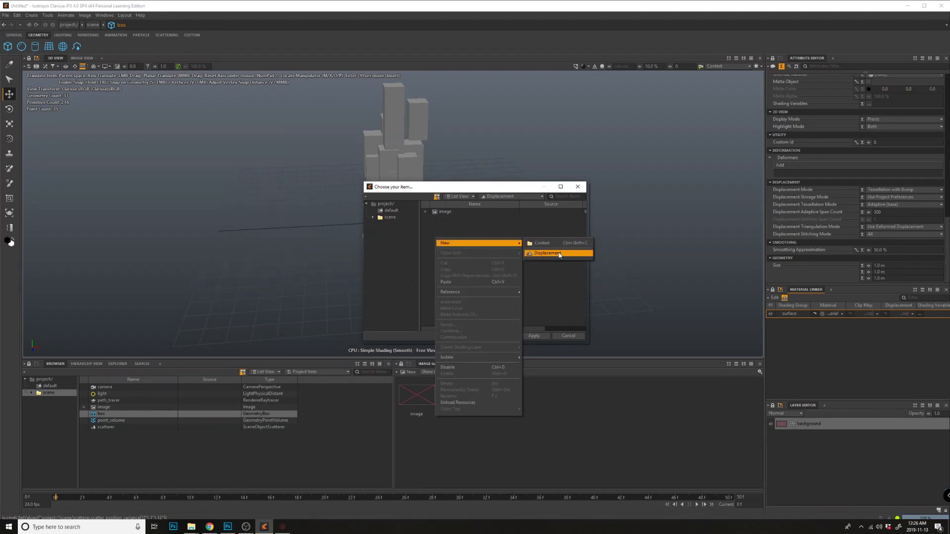
{"action": "left_click", "coordinate": [558, 253]}
{"action": "left_click", "coordinate": [535, 336]}
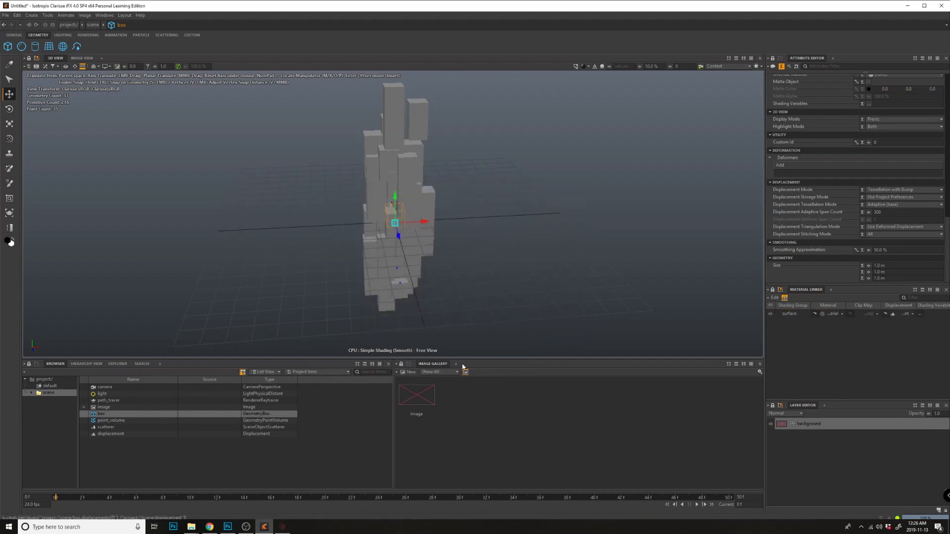
Open the displacement in a Material Editor and move its node aside to leave room for inputs.
{"action": "left_click", "coordinate": [107, 433]}
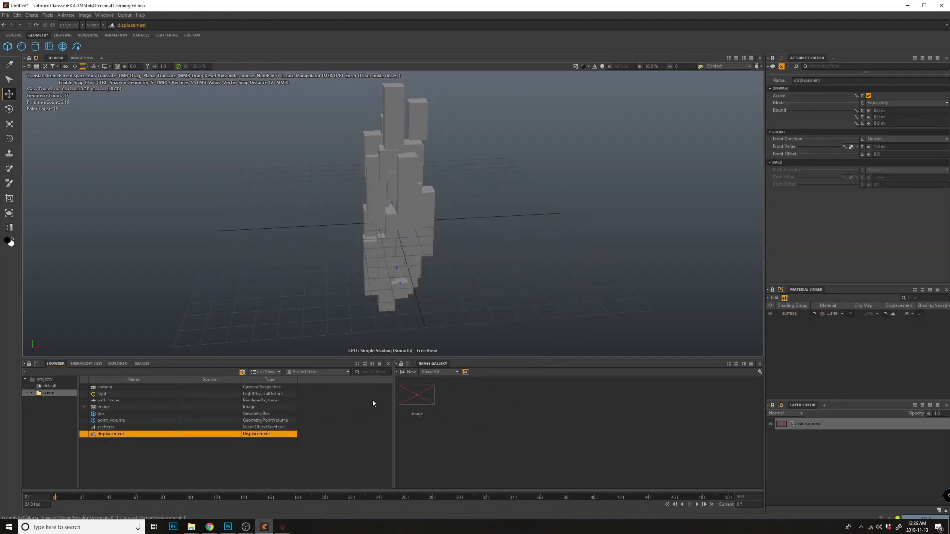
{"action": "left_click", "coordinate": [456, 364]}
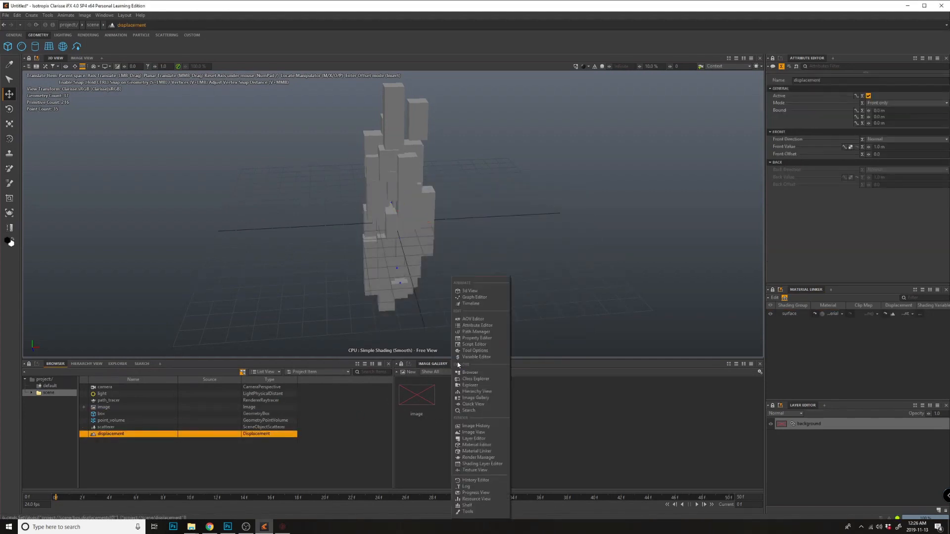
{"action": "left_click", "coordinate": [492, 447]}
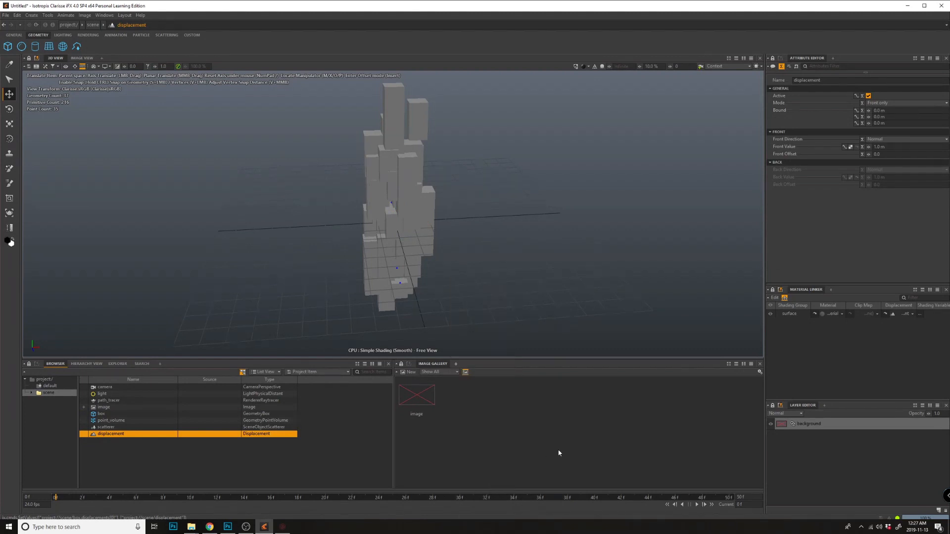
{"action": "left_click_drag", "start_coordinate": [489, 388], "coordinate": [646, 432]}
{"action": "left_click", "coordinate": [552, 425]}
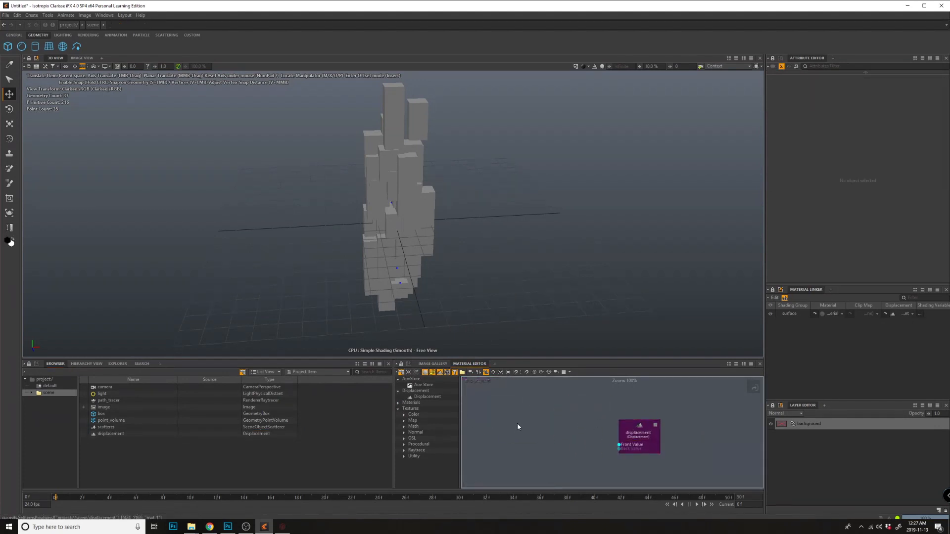
Add a TextureMapFile node to the material graph and place it beside the displacement node.
{"action": "key", "text": "Tab"}
{"action": "type", "text": "file"}
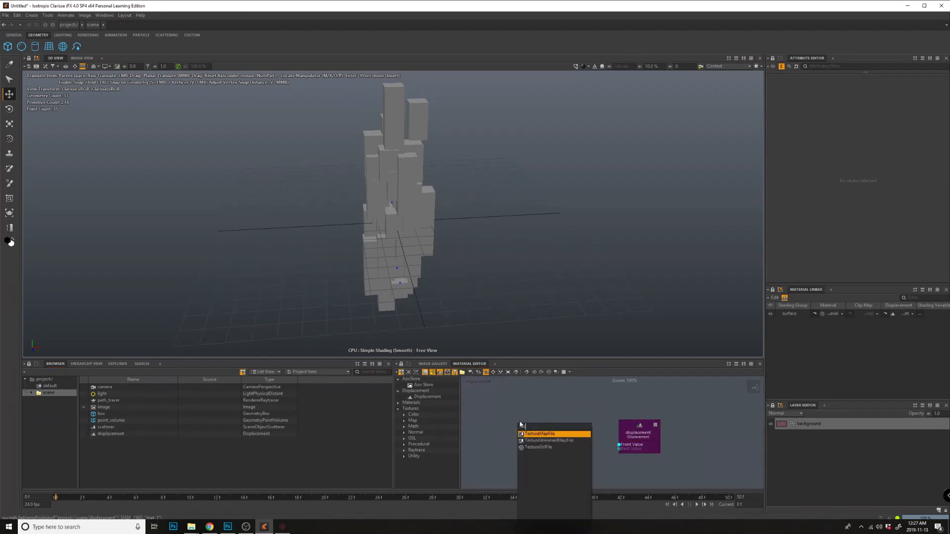
{"action": "key", "text": "Down"}
{"action": "key", "text": "Up"}
{"action": "key", "text": "Return"}
{"action": "left_click_drag", "start_coordinate": [555, 454], "coordinate": [527, 435]}
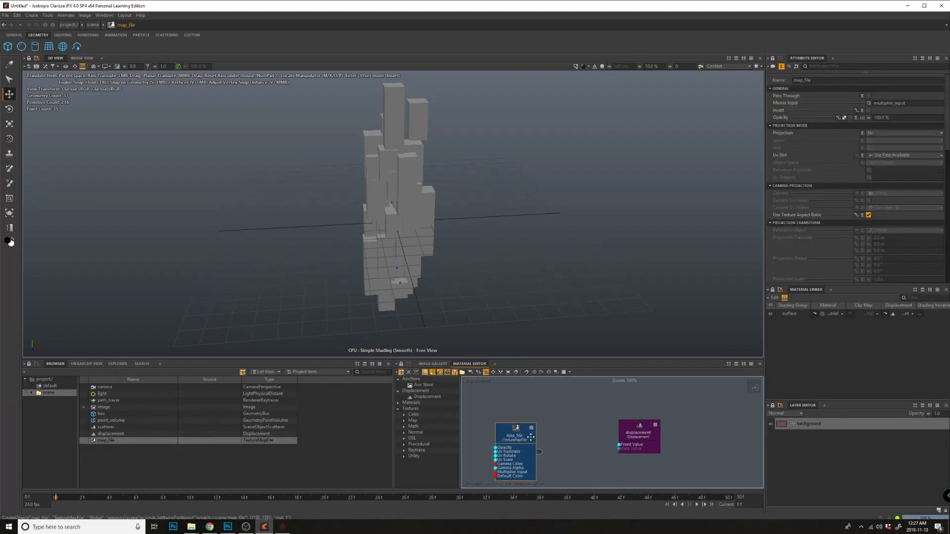
{"action": "right_click", "coordinate": [553, 418]}
{"action": "left_click", "coordinate": [515, 414]}
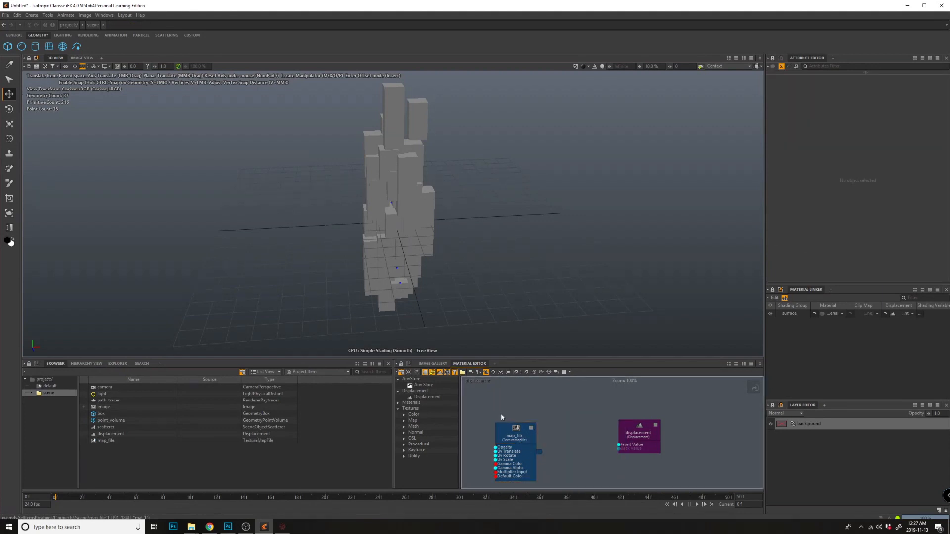
{"action": "left_click", "coordinate": [513, 430]}
{"action": "left_click_drag", "start_coordinate": [947, 99], "coordinate": [947, 179]}
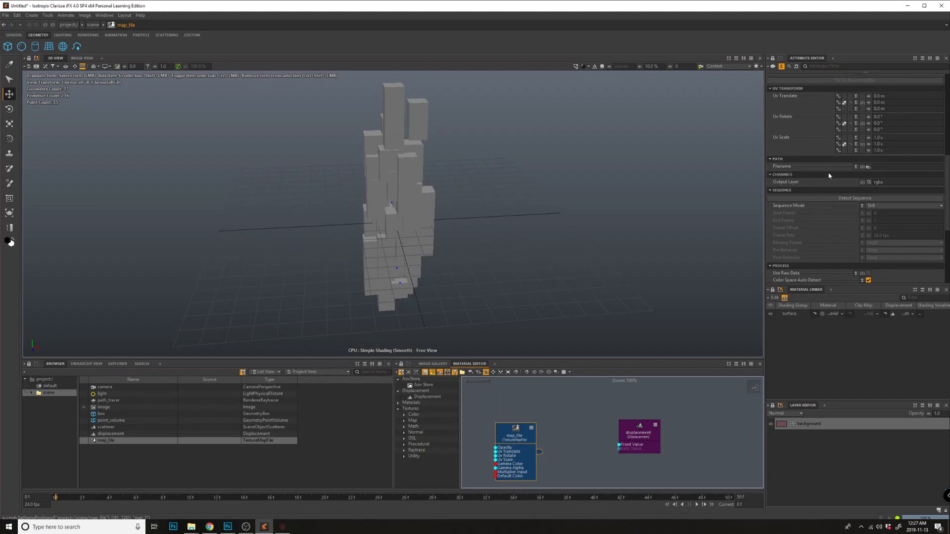
{"action": "left_click", "coordinate": [868, 167]}
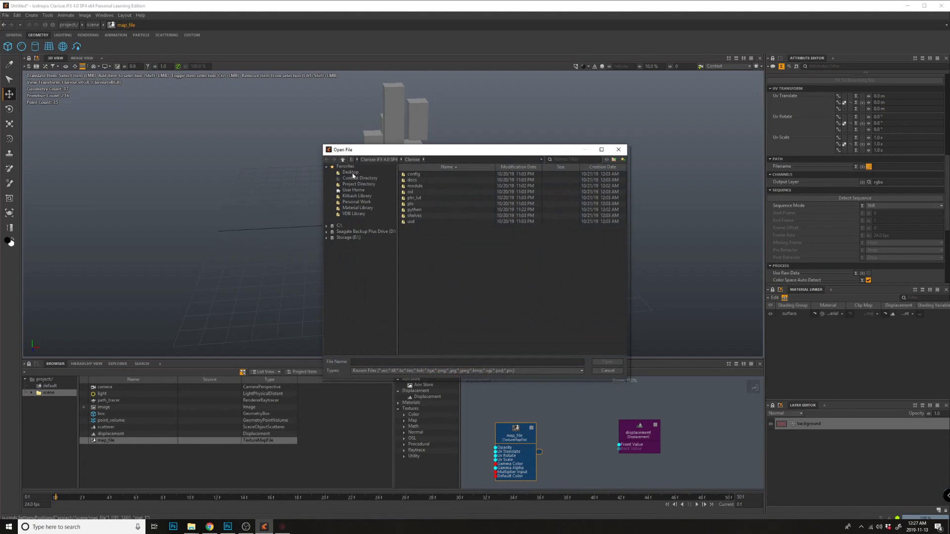
{"action": "left_click", "coordinate": [351, 173]}
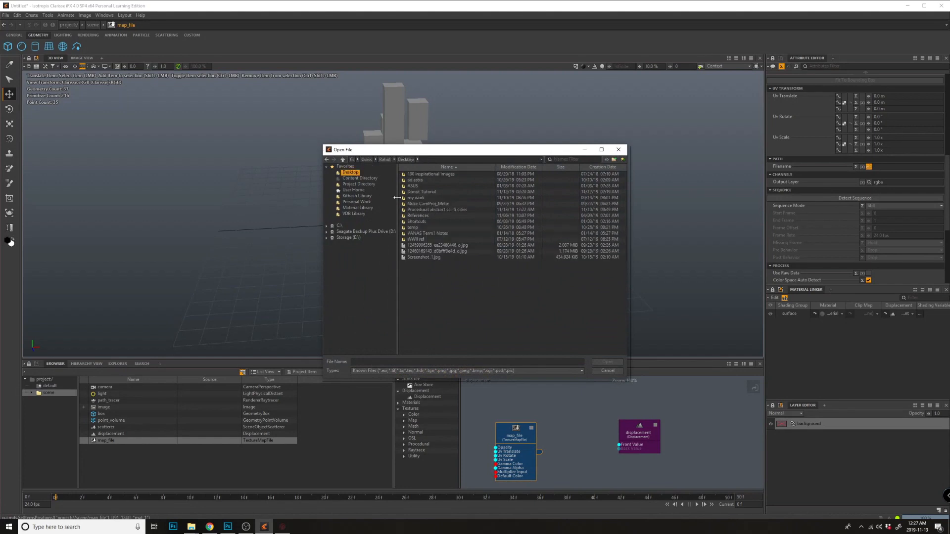
{"action": "double_click", "coordinate": [437, 210]}
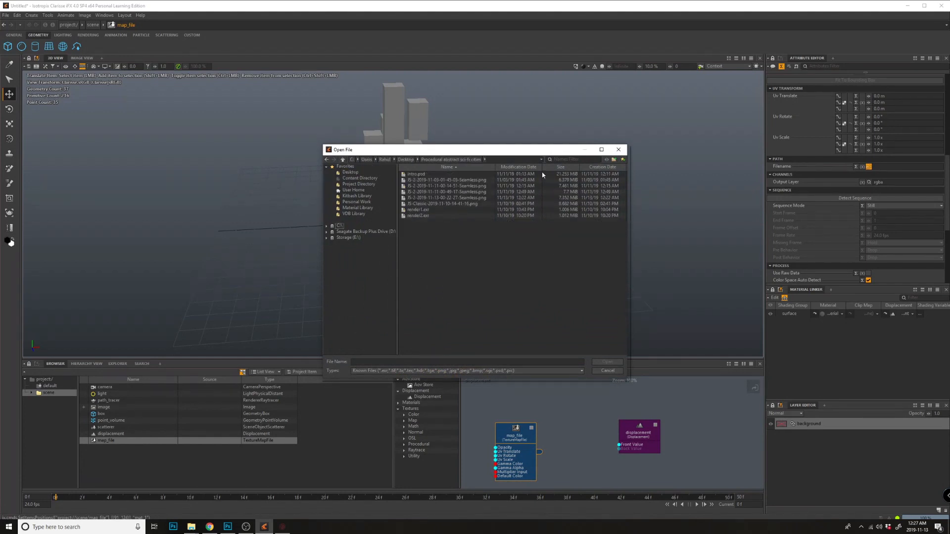
{"action": "left_click", "coordinate": [519, 167]}
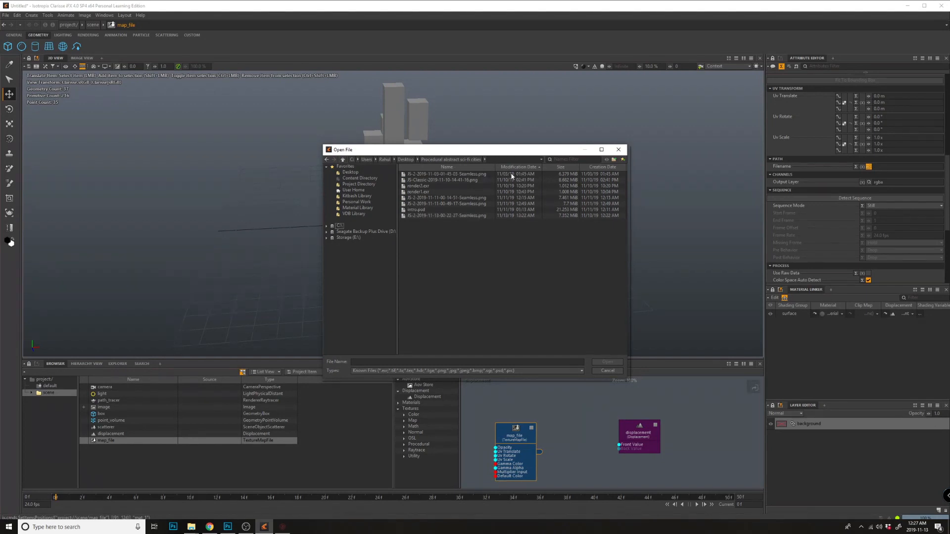
{"action": "left_click", "coordinate": [520, 169]}
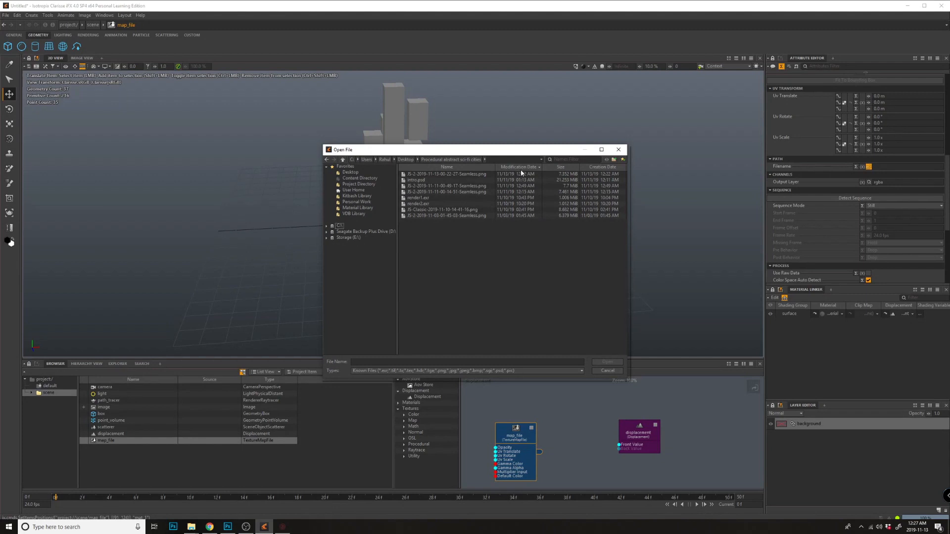
{"action": "left_click", "coordinate": [464, 175]}
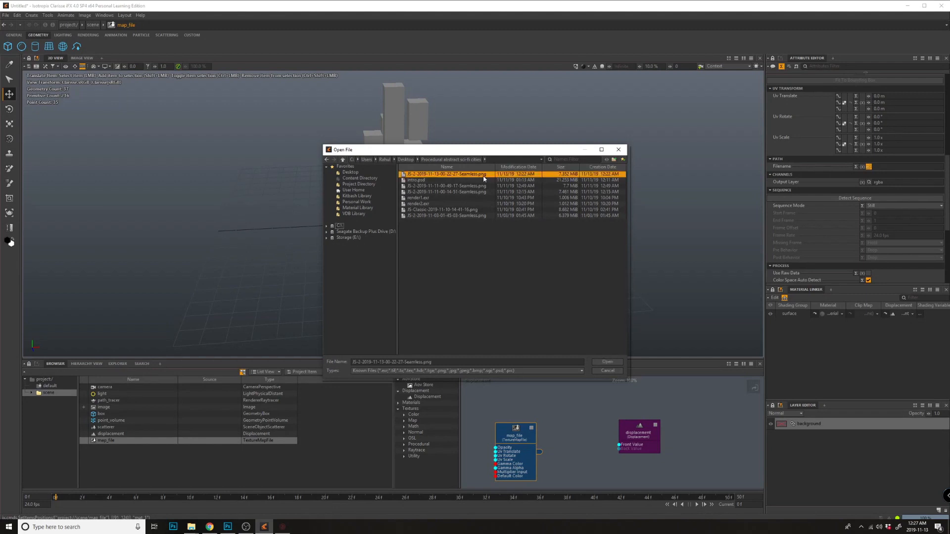
{"action": "double_click", "coordinate": [471, 175]}
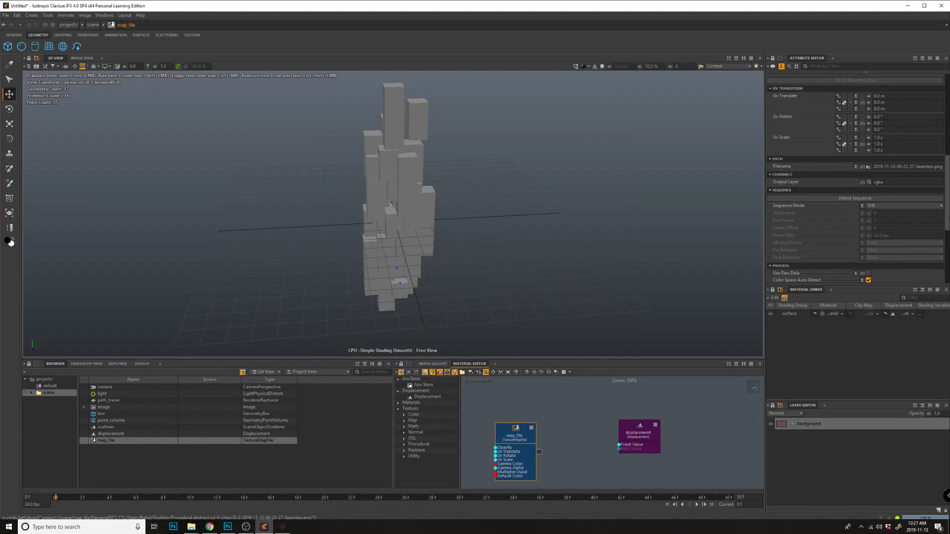
Connect the map file node's output to the displacement's Front Value and inspect the displaced tower up close.
{"action": "scroll", "coordinate": [948, 188], "scroll_direction": "down", "scroll_amount": 3}
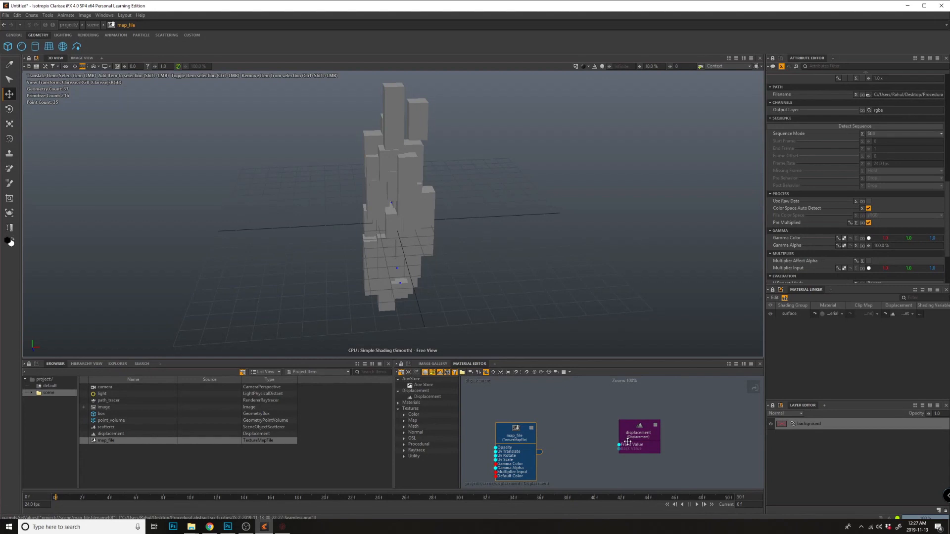
{"action": "left_click_drag", "start_coordinate": [526, 454], "coordinate": [620, 445]}
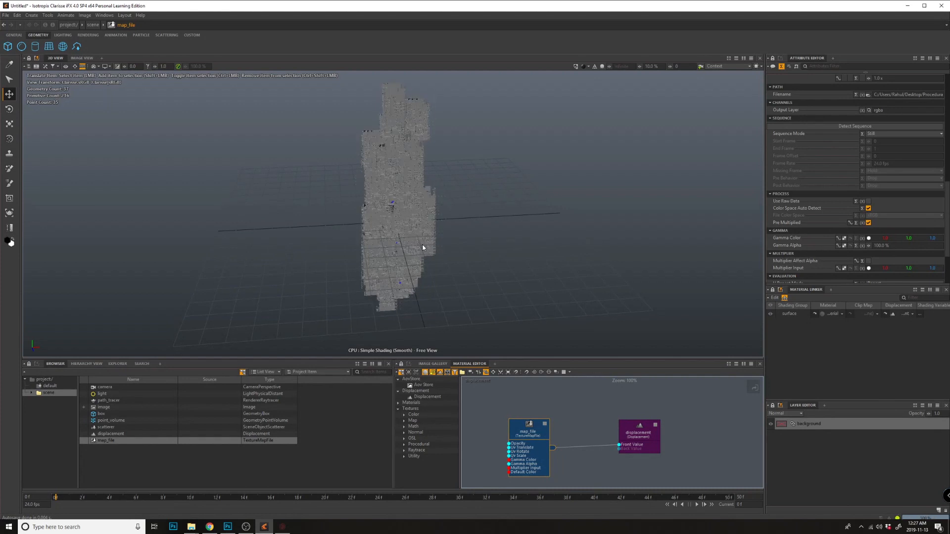
{"action": "left_click_drag", "start_coordinate": [423, 234], "coordinate": [489, 218], "text": "alt"}
{"action": "left_click_drag", "start_coordinate": [376, 246], "coordinate": [406, 246], "text": "alt"}
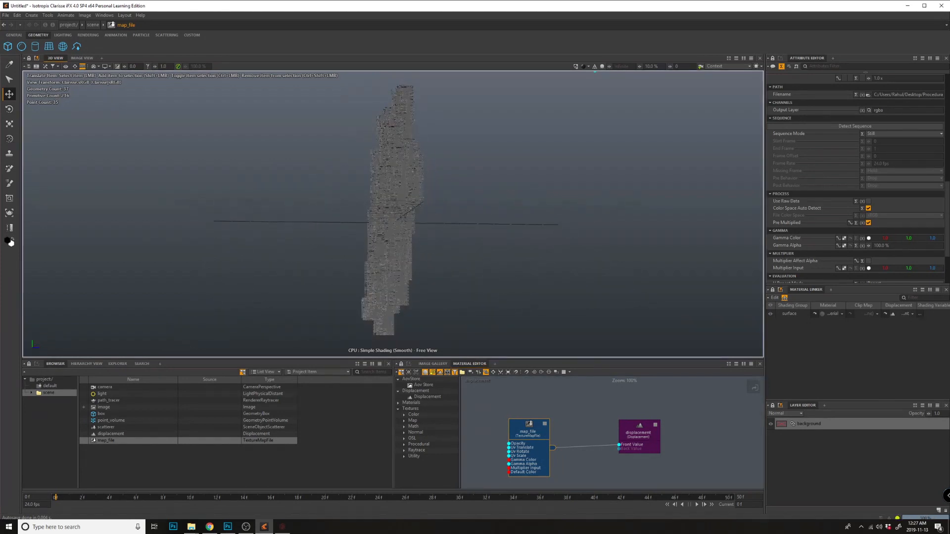
{"action": "right_click_drag", "start_coordinate": [406, 245], "coordinate": [434, 211], "text": "alt"}
{"action": "left_click_drag", "start_coordinate": [396, 190], "coordinate": [395, 182], "text": "alt"}
{"action": "right_click_drag", "start_coordinate": [395, 182], "coordinate": [415, 182], "text": "alt"}
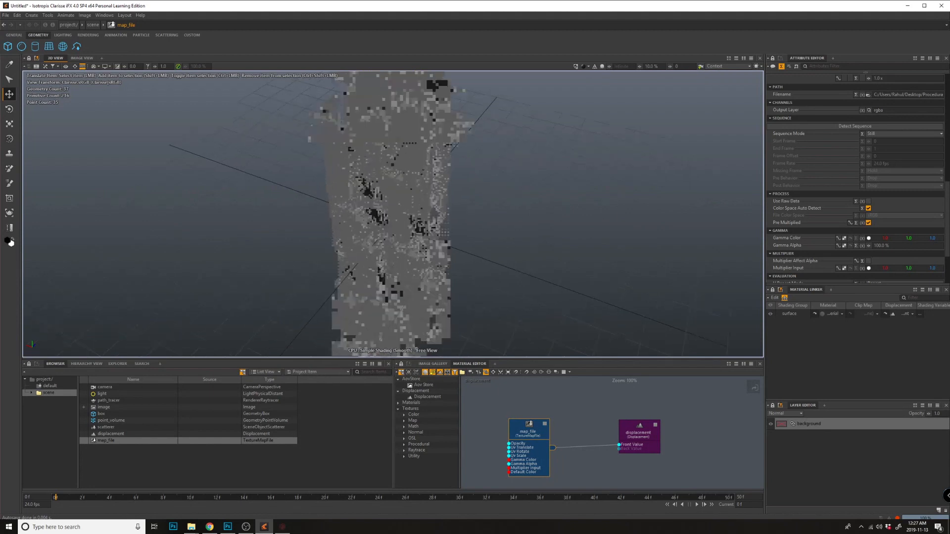
Examine the displaced tower from several angles and distances.
{"action": "right_click_drag", "start_coordinate": [337, 251], "coordinate": [363, 251], "text": "alt"}
{"action": "left_click_drag", "start_coordinate": [363, 251], "coordinate": [625, 318], "text": "alt"}
{"action": "left_click_drag", "start_coordinate": [613, 269], "coordinate": [491, 222], "text": "alt"}
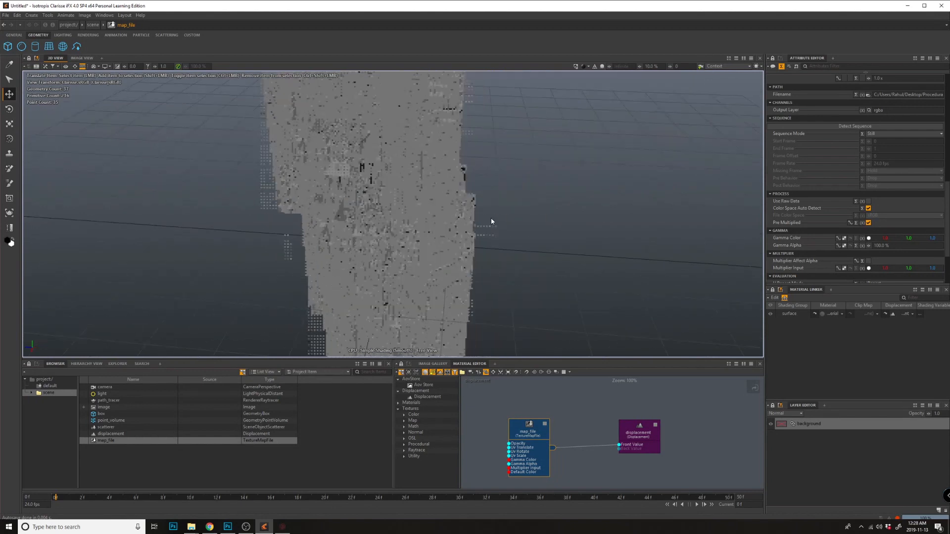
{"action": "right_click_drag", "start_coordinate": [327, 231], "coordinate": [352, 240], "text": "alt"}
{"action": "left_click_drag", "start_coordinate": [352, 240], "coordinate": [429, 237], "text": "alt"}
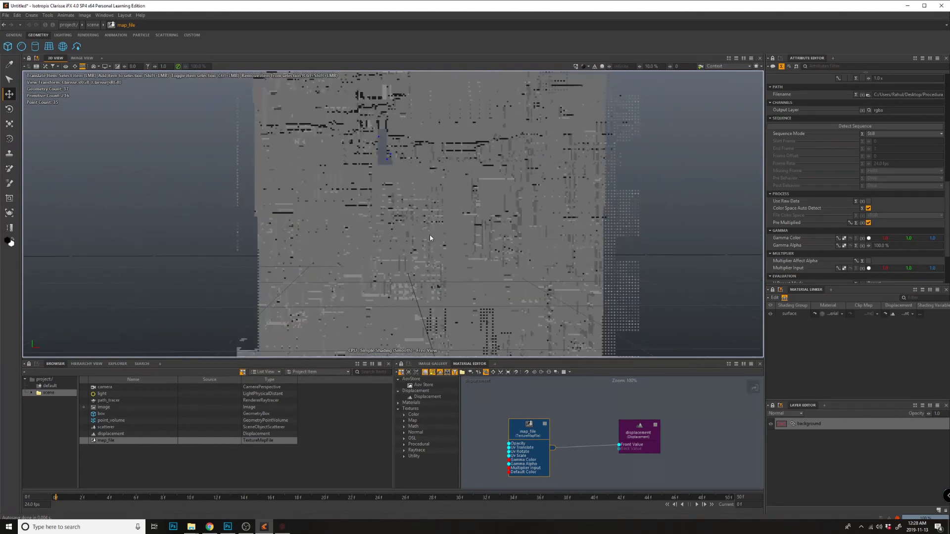
{"action": "right_click_drag", "start_coordinate": [430, 238], "coordinate": [438, 242], "text": "alt"}
{"action": "left_click_drag", "start_coordinate": [439, 241], "coordinate": [451, 301], "text": "alt"}
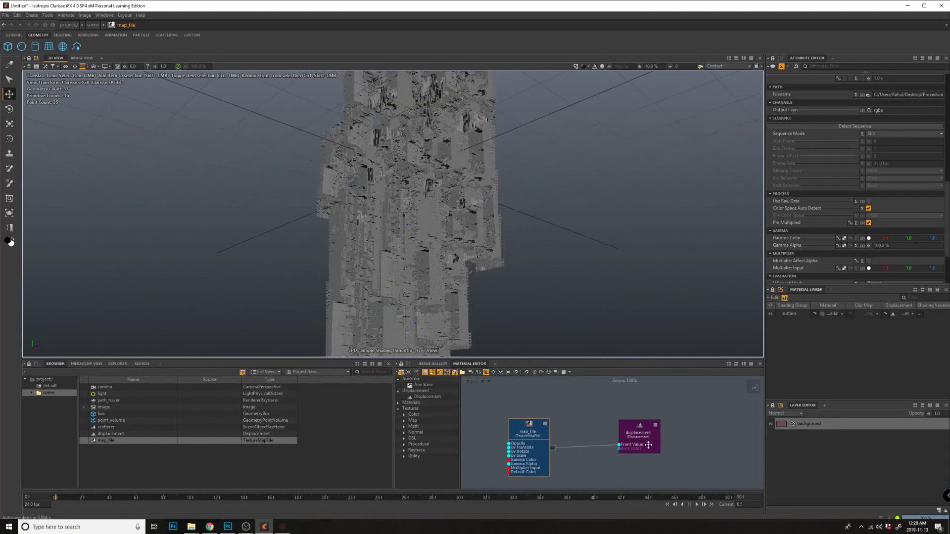
Move the displacement node closer to the map file node and reduce its Front Value to 8 dm, checking the tower.
{"action": "left_click_drag", "start_coordinate": [648, 444], "coordinate": [606, 427]}
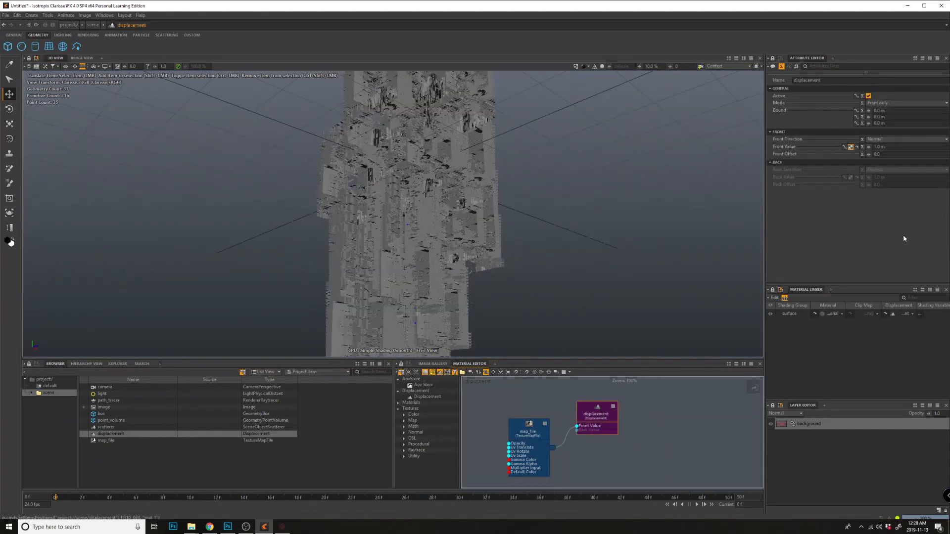
{"action": "left_click", "coordinate": [893, 147]}
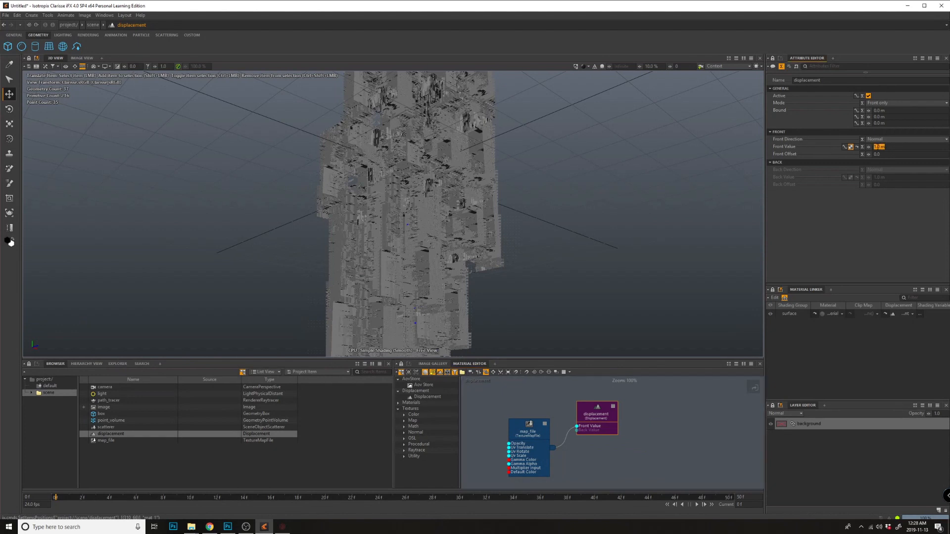
{"action": "type", "text": "-1"}
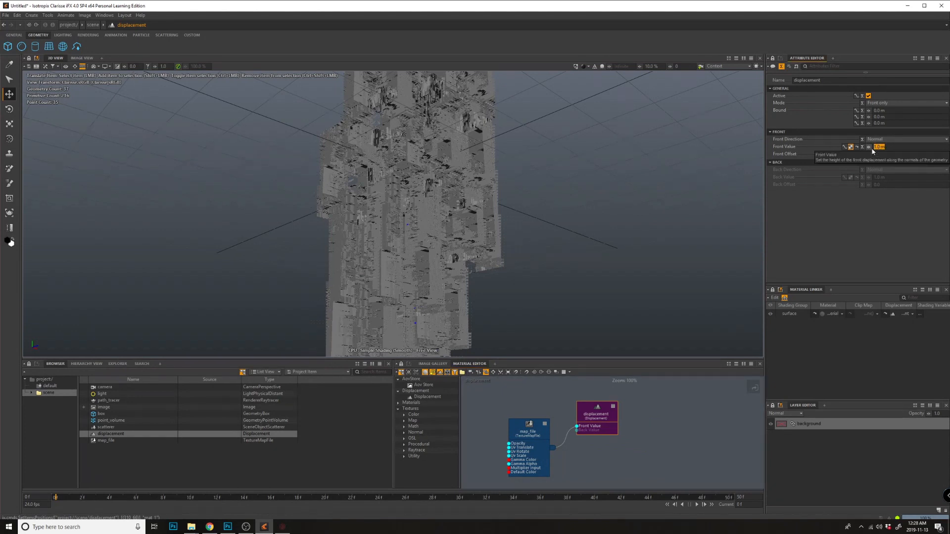
{"action": "key", "text": "Return"}
{"action": "left_click_drag", "start_coordinate": [868, 147], "coordinate": [817, 154]}
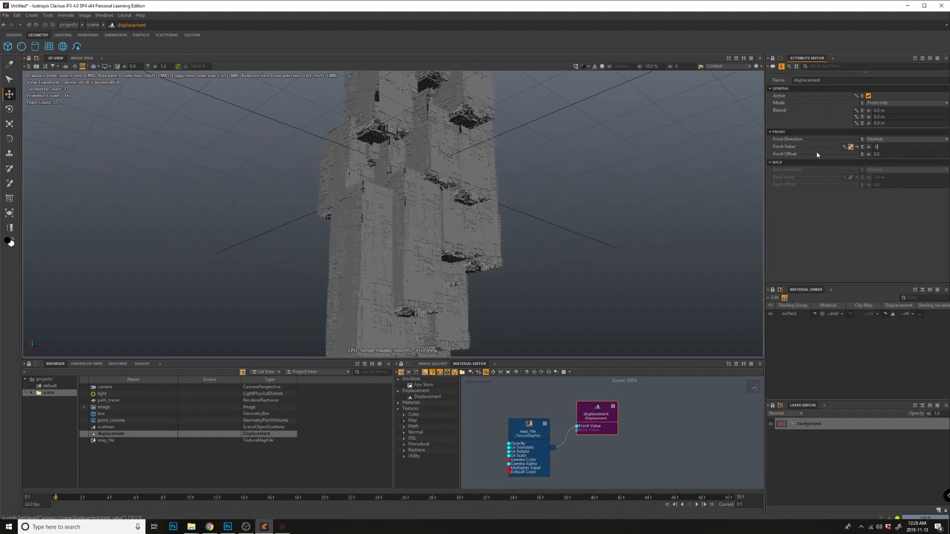
{"action": "scroll", "coordinate": [394, 218], "scroll_direction": "up", "scroll_amount": 5}
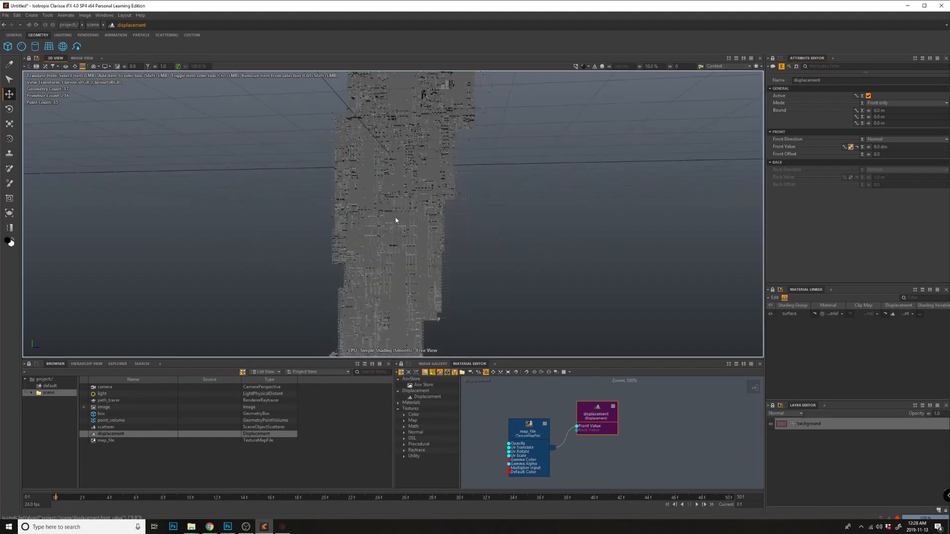
{"action": "left_click_drag", "start_coordinate": [378, 216], "coordinate": [465, 194], "text": "alt"}
Set the displacement's Front Value to 0.02 m and inspect the surface relief on the boxes.
{"action": "left_click_drag", "start_coordinate": [889, 147], "coordinate": [792, 145]}
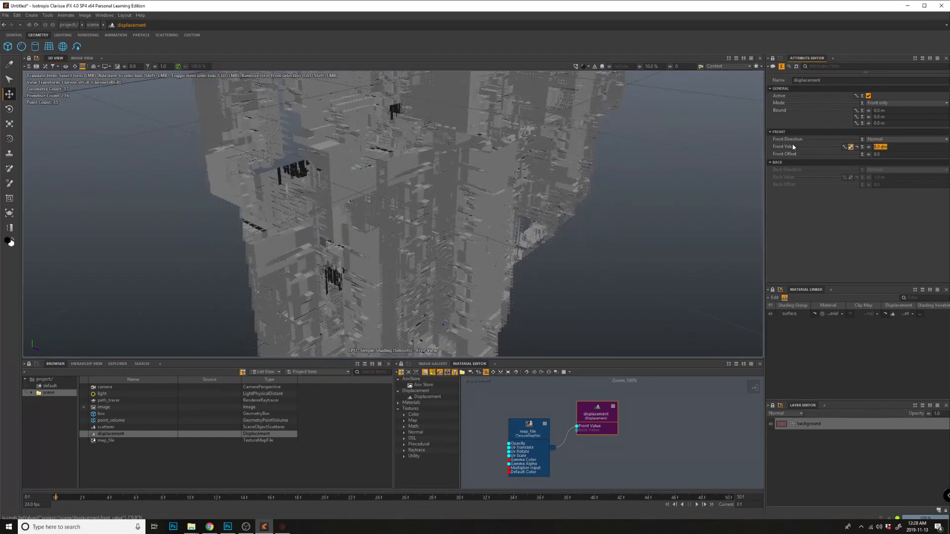
{"action": "type", "text": "0.02"}
{"action": "key", "text": "Return"}
{"action": "left_click_drag", "start_coordinate": [503, 282], "coordinate": [435, 185], "text": "alt"}
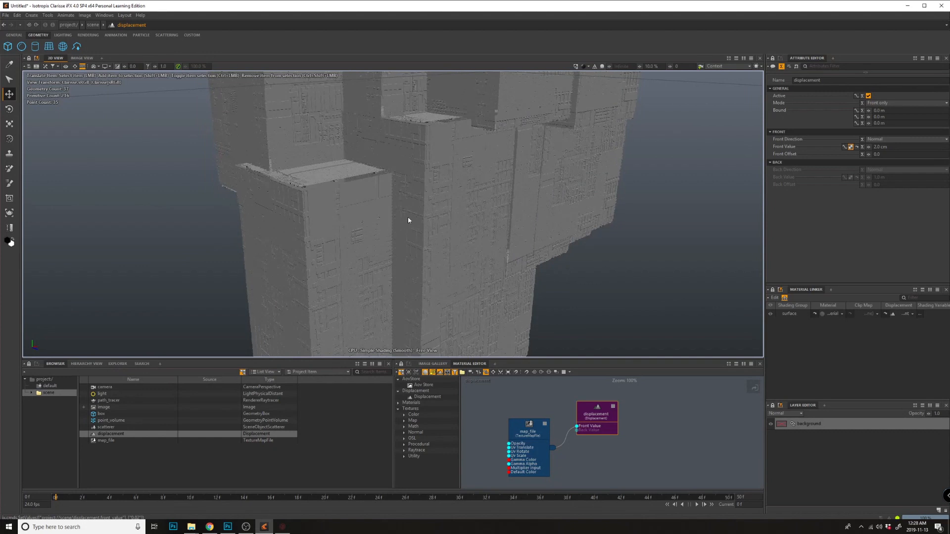
{"action": "left_click_drag", "start_coordinate": [385, 240], "coordinate": [449, 239], "text": "alt"}
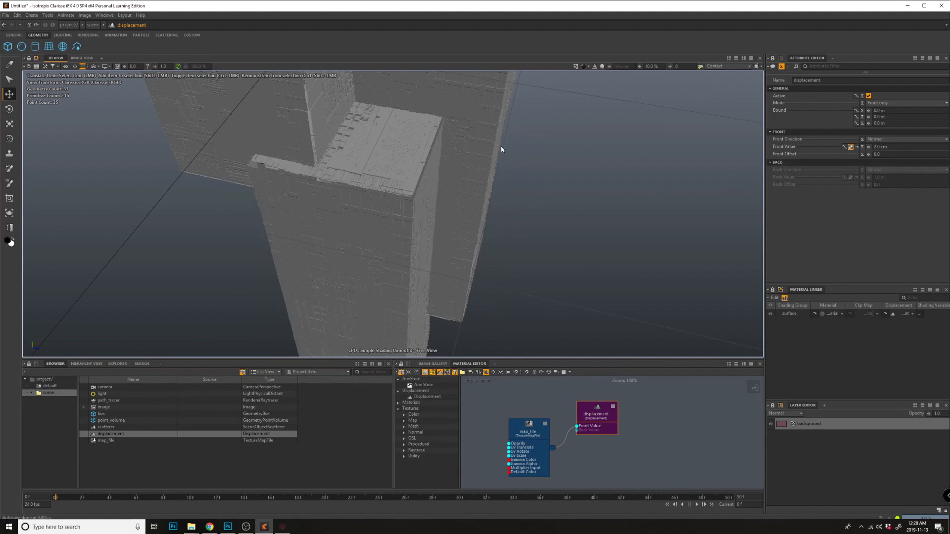
{"action": "left_click_drag", "start_coordinate": [457, 166], "coordinate": [386, 160], "text": "alt"}
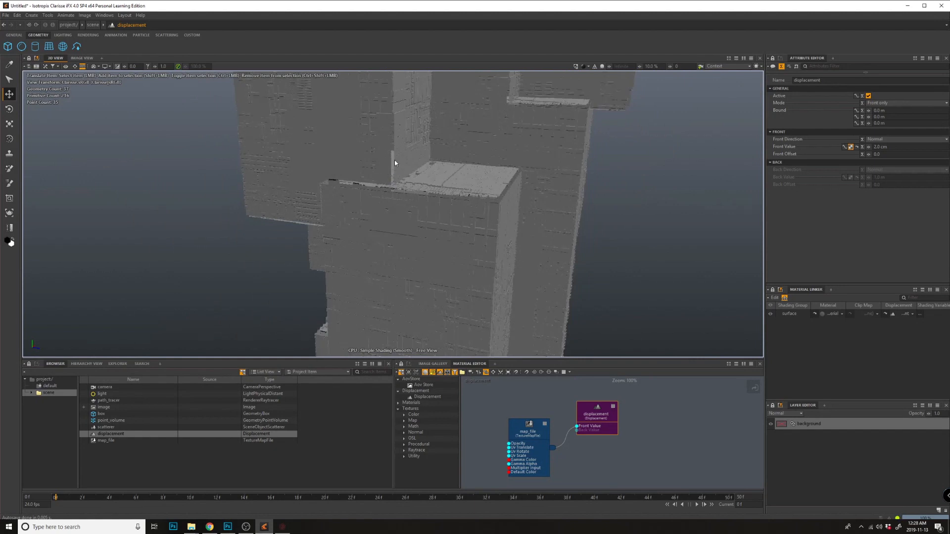
{"action": "left_click_drag", "start_coordinate": [401, 156], "coordinate": [449, 102], "text": "alt"}
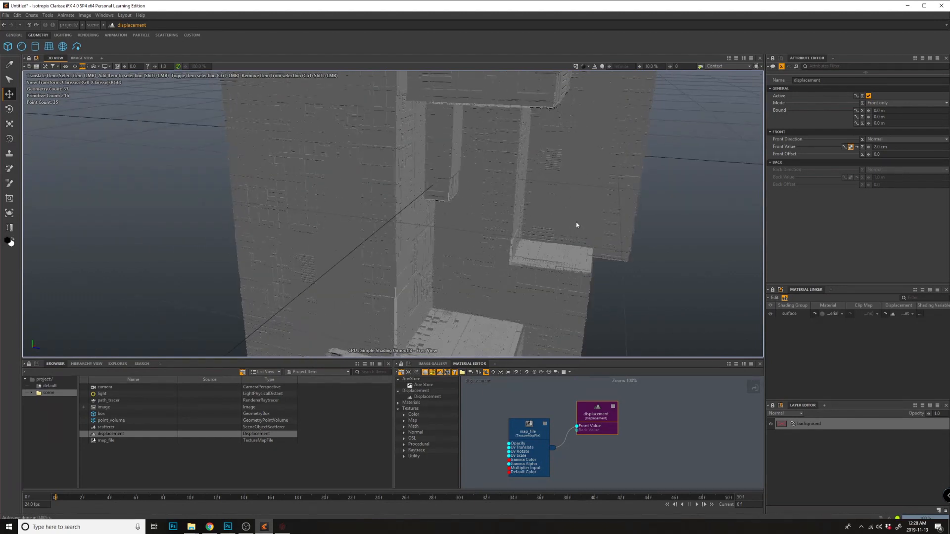
{"action": "left_click_drag", "start_coordinate": [664, 265], "coordinate": [506, 298], "text": "alt"}
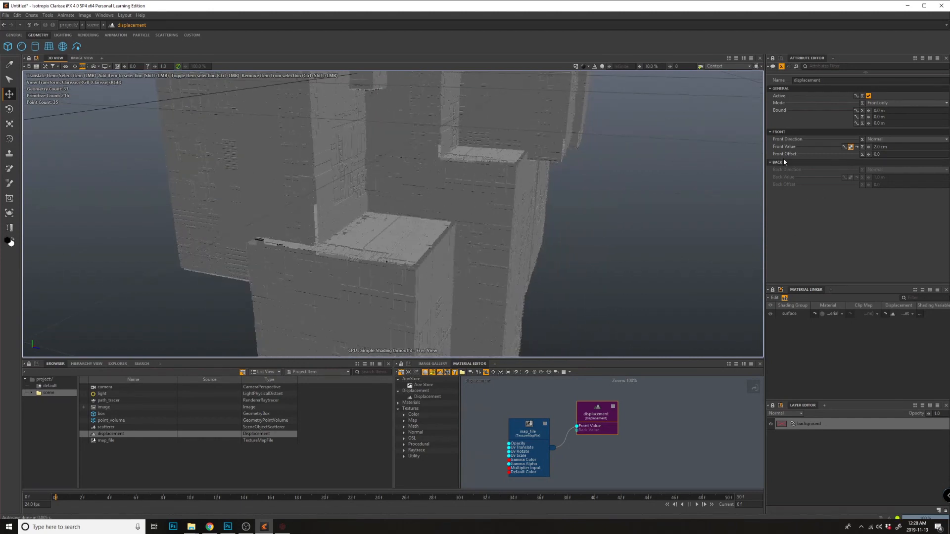
Adjust the displacement's Front Value to about 2.14 dm and inspect the tower from below.
{"action": "mouse_move", "coordinate": [868, 147]}
{"action": "left_mouse_down"}
{"action": "mouse_move", "coordinate": [885, 147]}
{"action": "mouse_move", "coordinate": [869, 149]}
{"action": "left_mouse_up"}
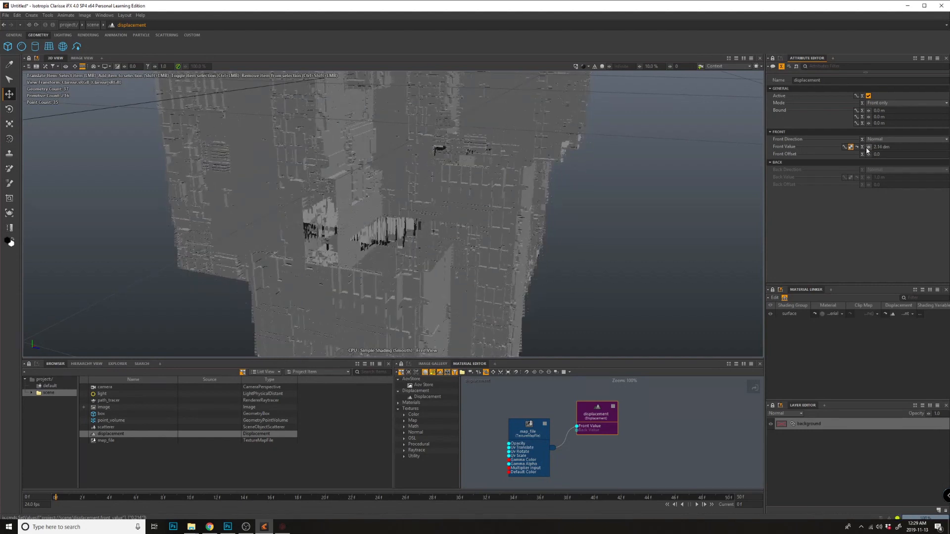
{"action": "left_click_drag", "start_coordinate": [678, 222], "coordinate": [815, 211], "text": "alt"}
{"action": "scroll", "coordinate": [452, 218], "scroll_direction": "up", "scroll_amount": 5}
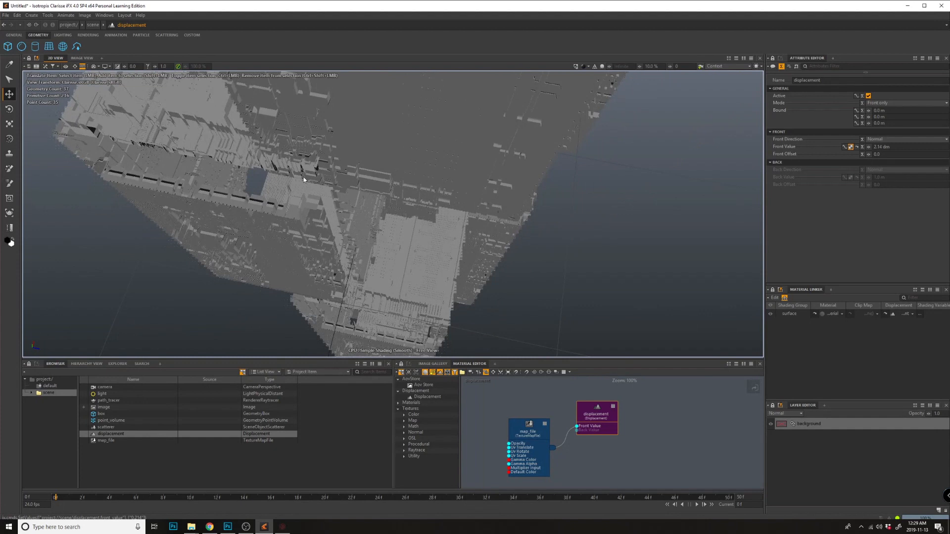
{"action": "left_click_drag", "start_coordinate": [310, 214], "coordinate": [424, 211], "text": "alt"}
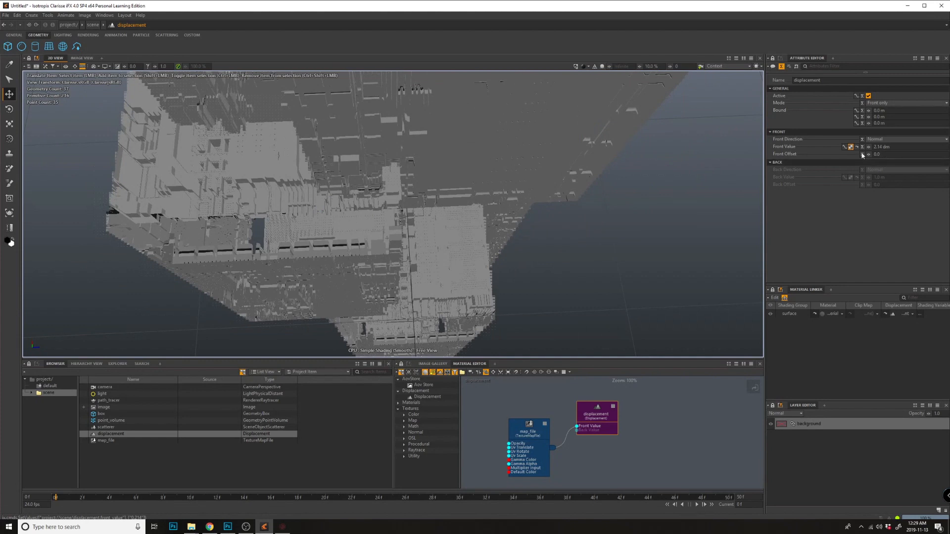
Try different Front Offset values on the displacement, ending at about -0.47, and dismiss the Avira notification.
{"action": "left_click_drag", "start_coordinate": [869, 155], "coordinate": [866, 157]}
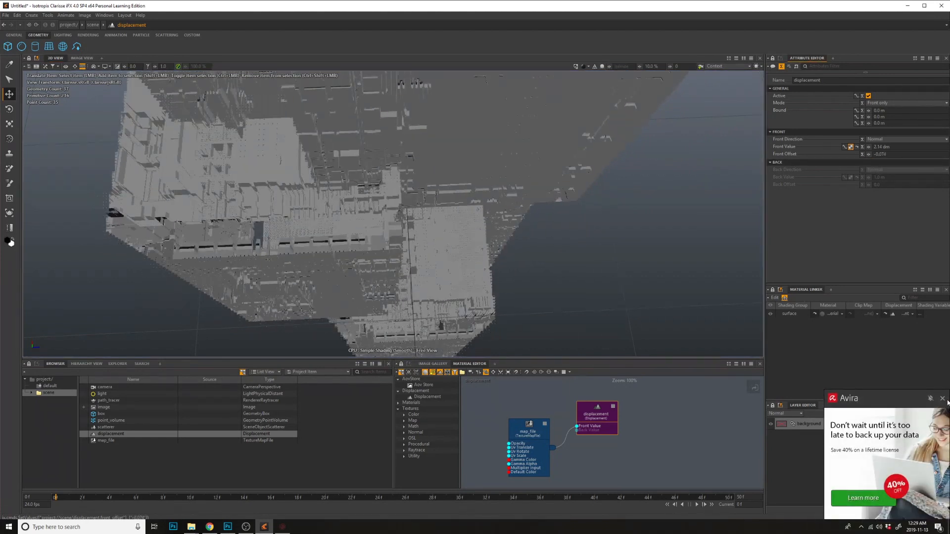
{"action": "left_click", "coordinate": [942, 399]}
{"action": "left_click_drag", "start_coordinate": [864, 153], "coordinate": [870, 154]}
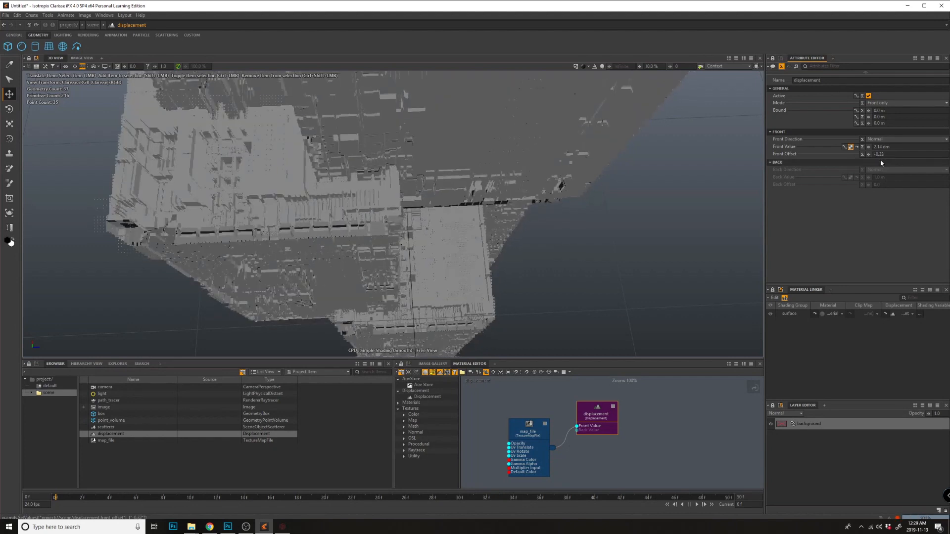
{"action": "left_click", "coordinate": [868, 154]}
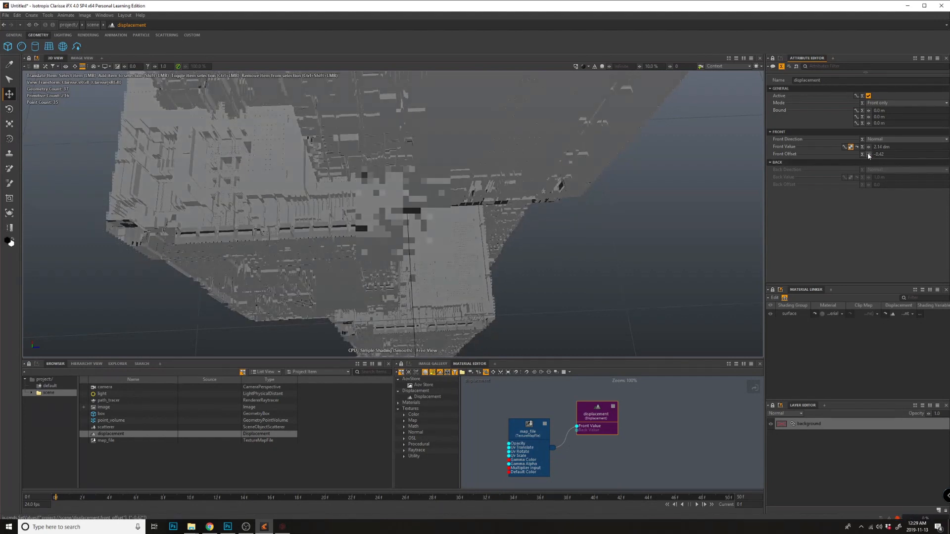
{"action": "left_click_drag", "start_coordinate": [868, 154], "coordinate": [864, 154]}
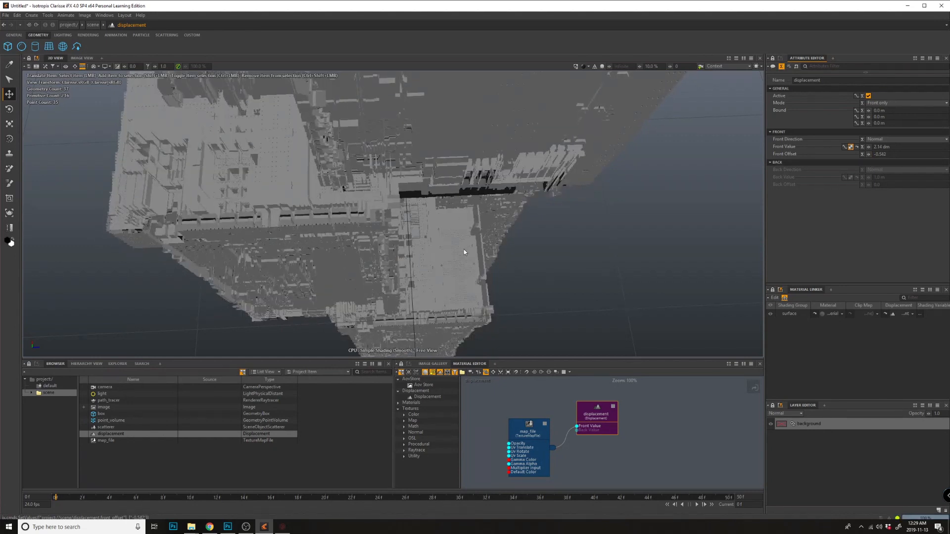
{"action": "left_click_drag", "start_coordinate": [364, 269], "coordinate": [373, 266], "text": "alt"}
{"action": "left_click_drag", "start_coordinate": [869, 157], "coordinate": [870, 158]}
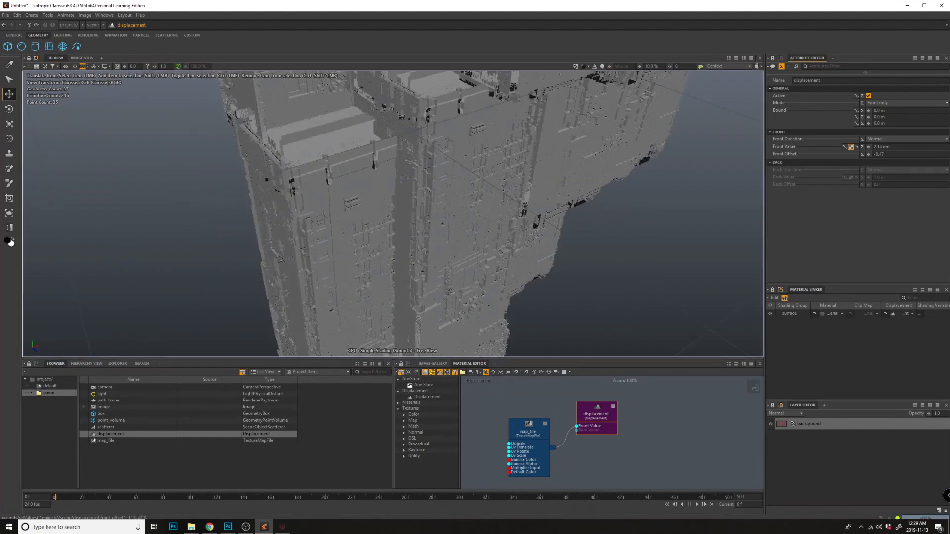
Examine the tower's ledges, edges and gaps up close to judge the displacement offset.
{"action": "left_click_drag", "start_coordinate": [494, 267], "coordinate": [458, 229], "text": "alt"}
{"action": "left_click_drag", "start_coordinate": [462, 273], "coordinate": [361, 175], "text": "alt"}
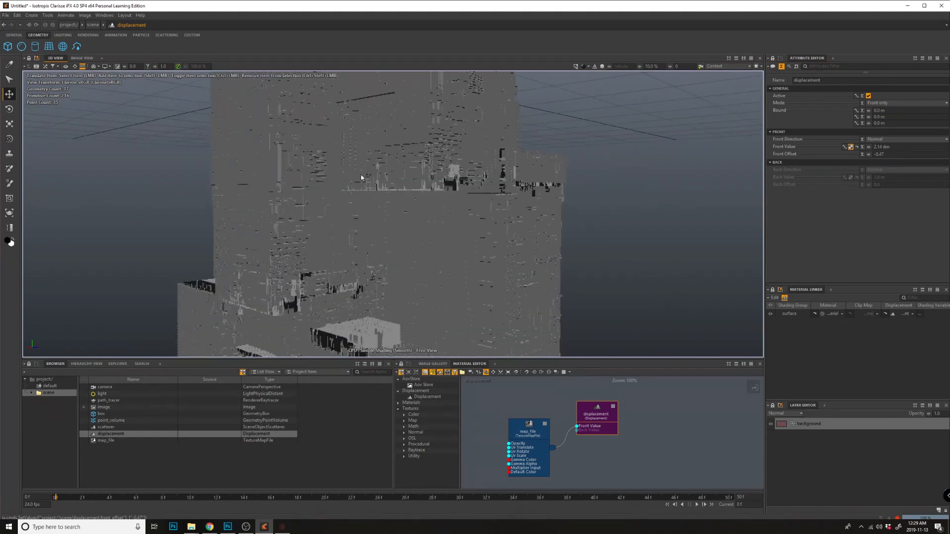
{"action": "middle_click_drag", "start_coordinate": [363, 352], "coordinate": [363, 290], "text": "alt"}
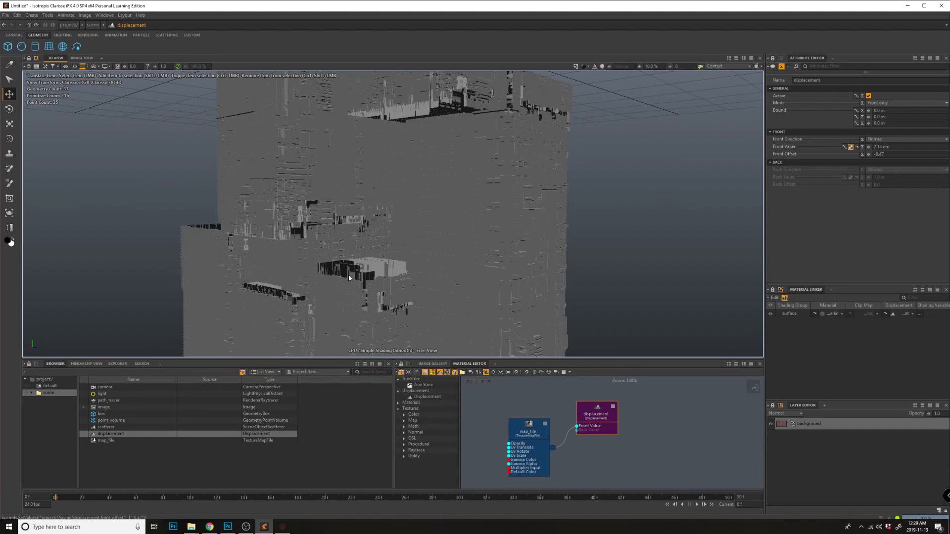
{"action": "middle_click_drag", "start_coordinate": [424, 140], "coordinate": [424, 197], "text": "alt"}
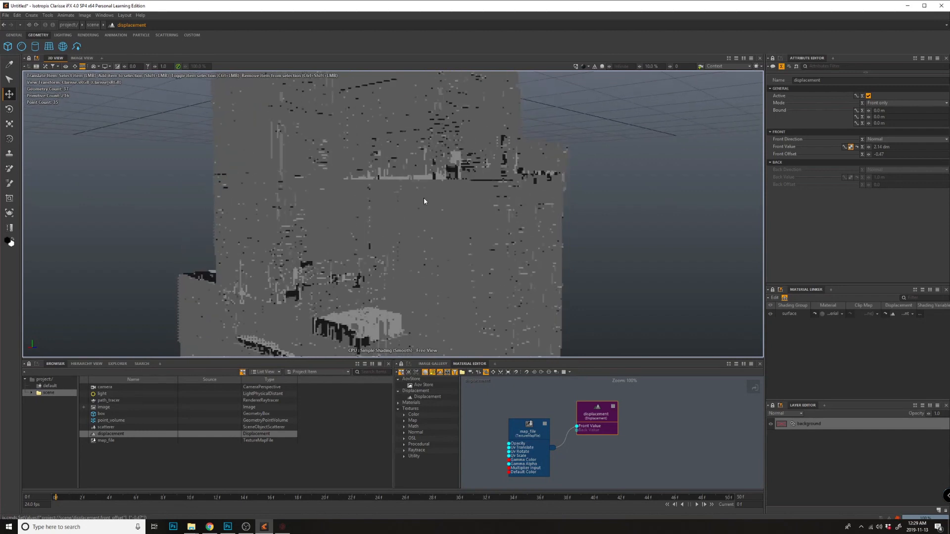
{"action": "middle_click_drag", "start_coordinate": [510, 127], "coordinate": [511, 163], "text": "alt"}
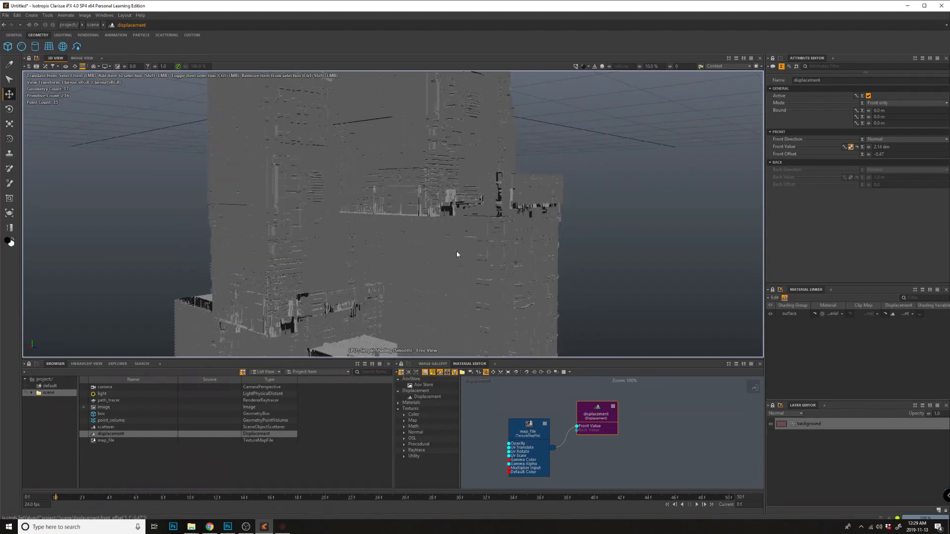
{"action": "left_click_drag", "start_coordinate": [370, 220], "coordinate": [325, 281], "text": "alt"}
{"action": "middle_click_drag", "start_coordinate": [252, 305], "coordinate": [330, 222], "text": "alt"}
{"action": "left_click_drag", "start_coordinate": [345, 254], "coordinate": [360, 246], "text": "alt"}
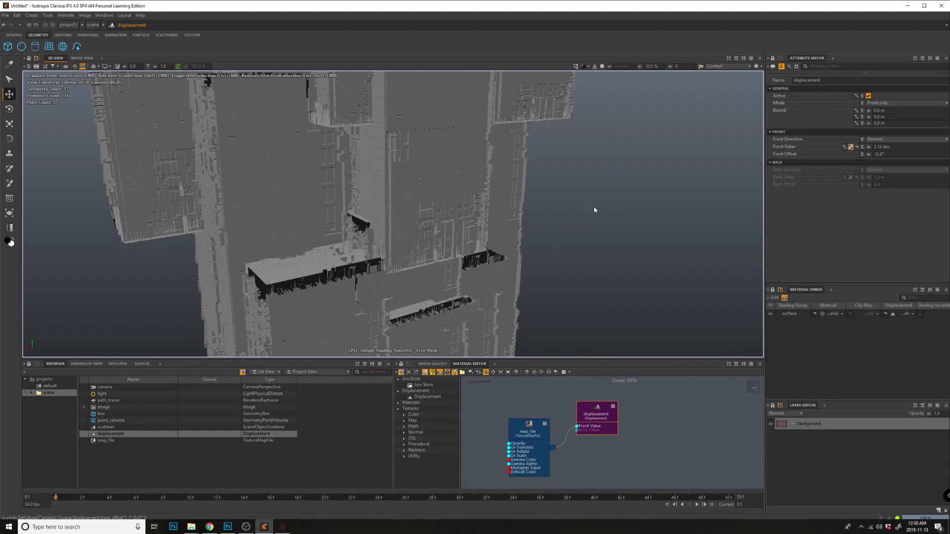
Fine-tune the displacement's Front Offset to about -0.626 and check the tower from another side.
{"action": "left_click", "coordinate": [864, 155]}
{"action": "left_click_drag", "start_coordinate": [868, 154], "coordinate": [872, 154]}
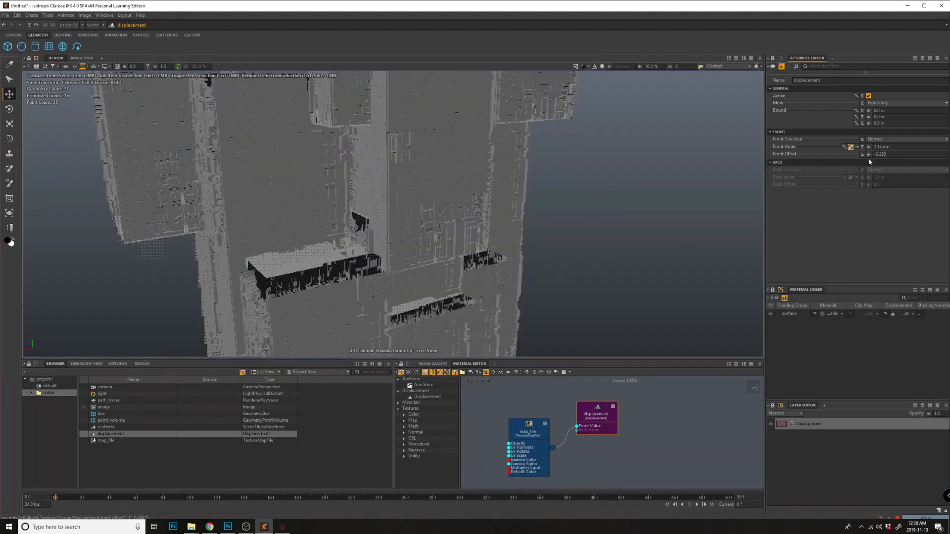
{"action": "left_click_drag", "start_coordinate": [868, 155], "coordinate": [872, 155]}
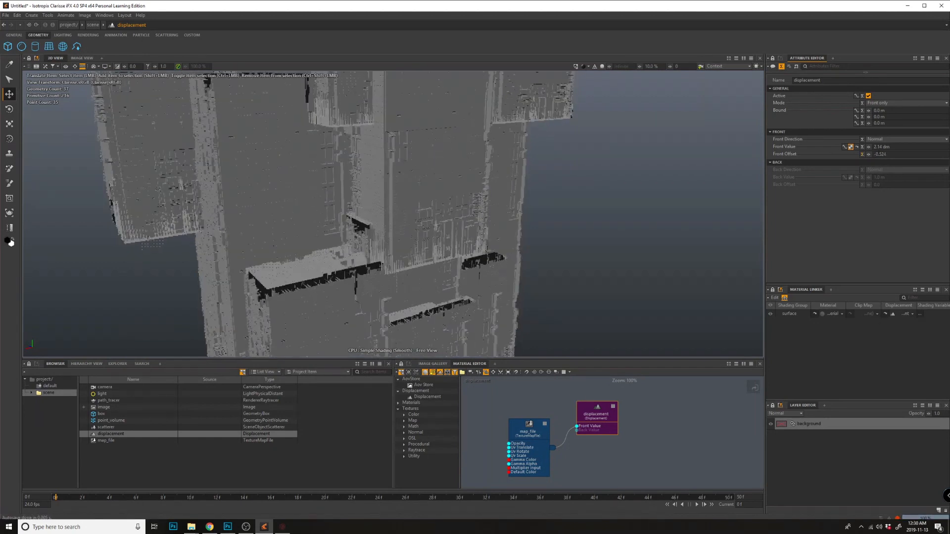
{"action": "left_click_drag", "start_coordinate": [871, 153], "coordinate": [868, 155]}
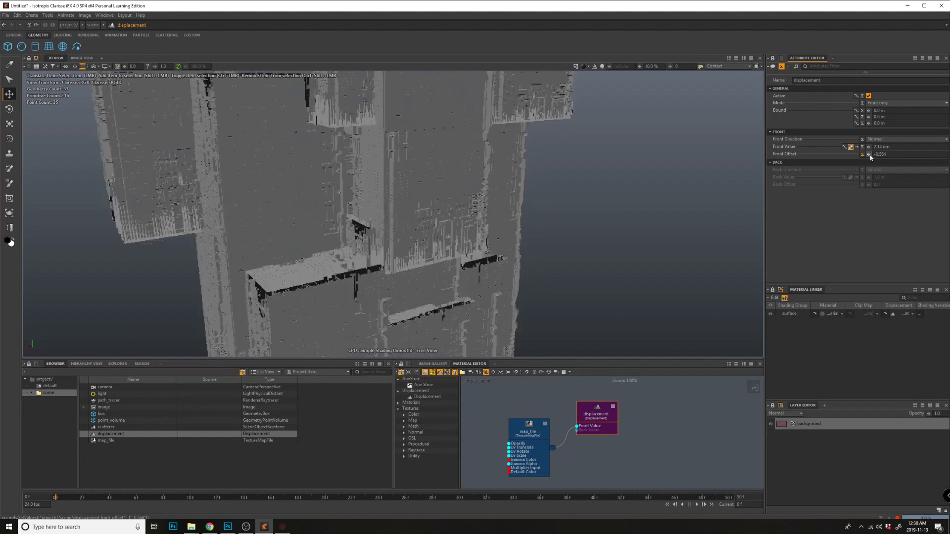
{"action": "left_click_drag", "start_coordinate": [869, 155], "coordinate": [869, 154]}
{"action": "left_click_drag", "start_coordinate": [609, 247], "coordinate": [437, 271], "text": "alt"}
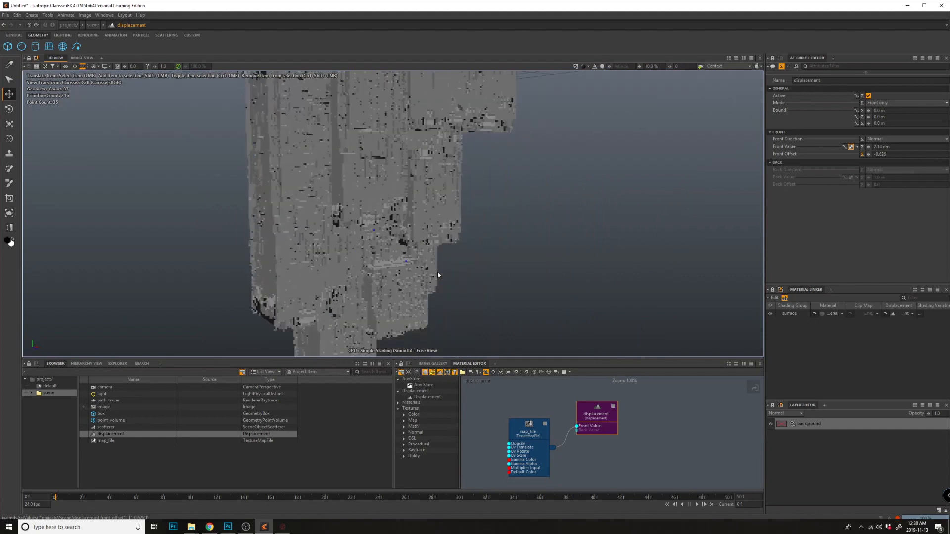
{"action": "left_click_drag", "start_coordinate": [531, 449], "coordinate": [497, 411]}
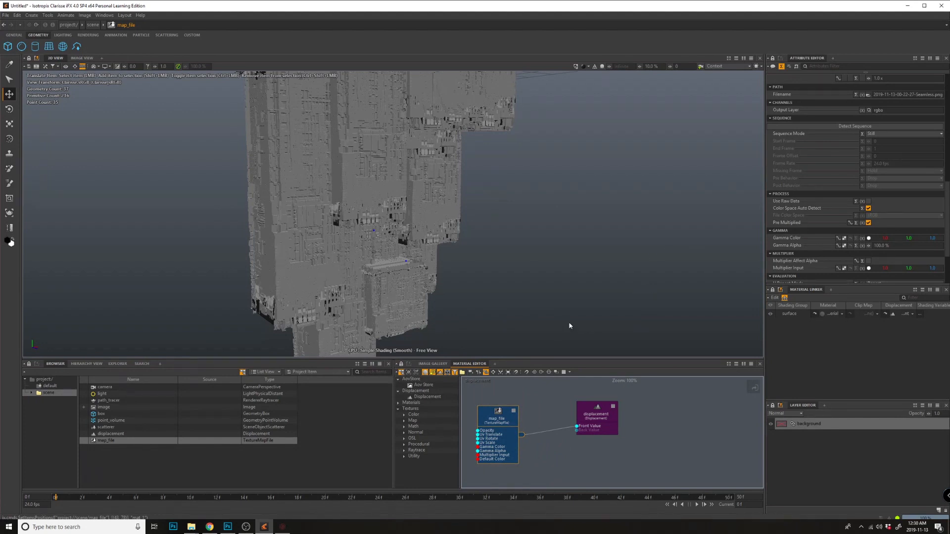
{"action": "left_click", "coordinate": [868, 95]}
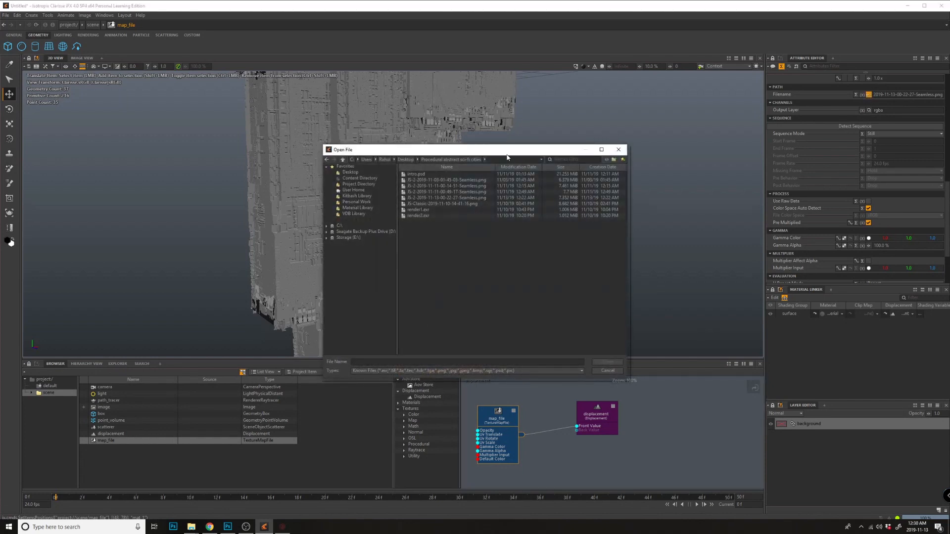
{"action": "left_click_drag", "start_coordinate": [507, 157], "coordinate": [736, 158]}
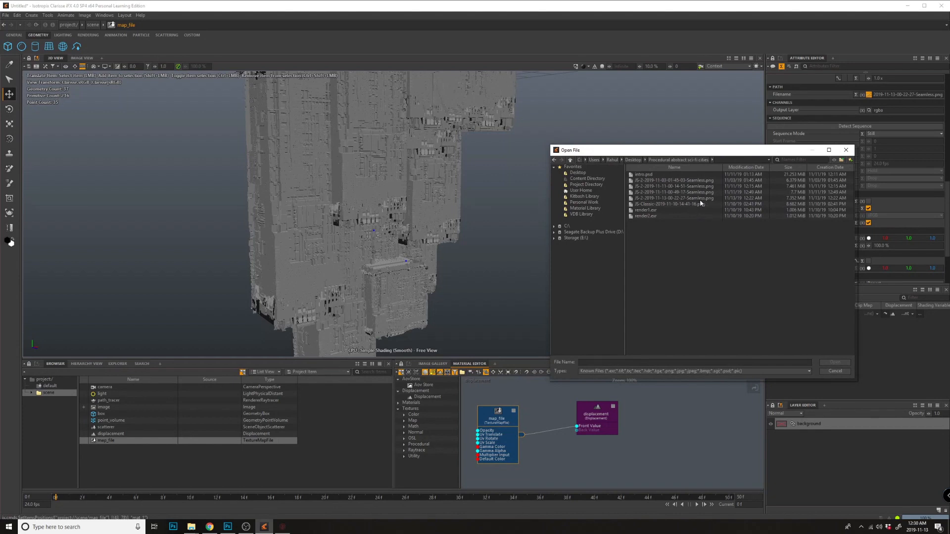
{"action": "double_click", "coordinate": [711, 193]}
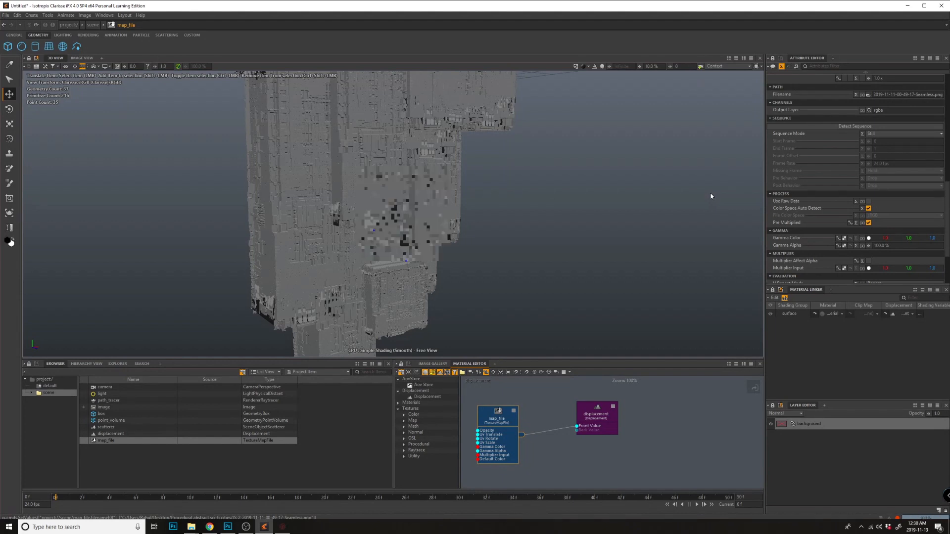
Switch to JSplacement and set the height map's background brightness to 106, background iterations to 2 and iterations to 290.
{"action": "left_click", "coordinate": [282, 527]}
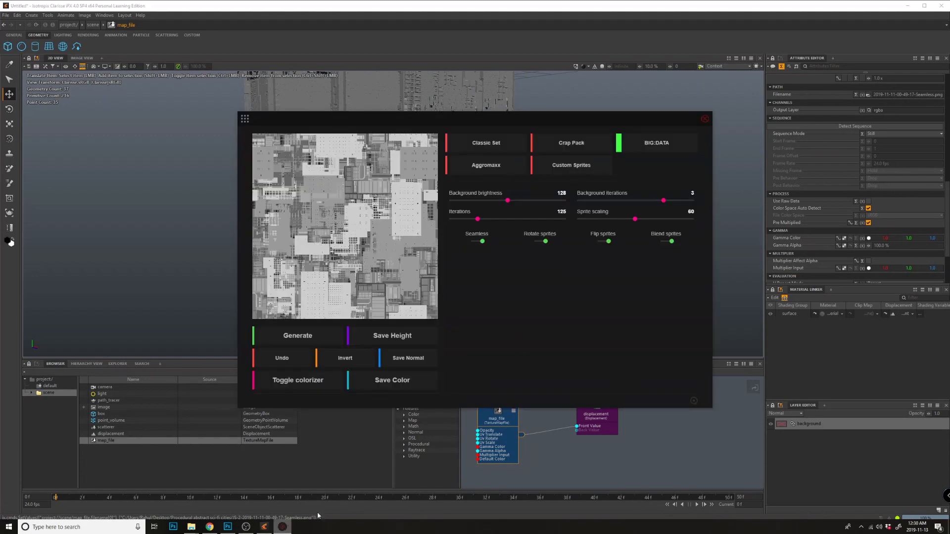
{"action": "left_click_drag", "start_coordinate": [523, 199], "coordinate": [499, 199]}
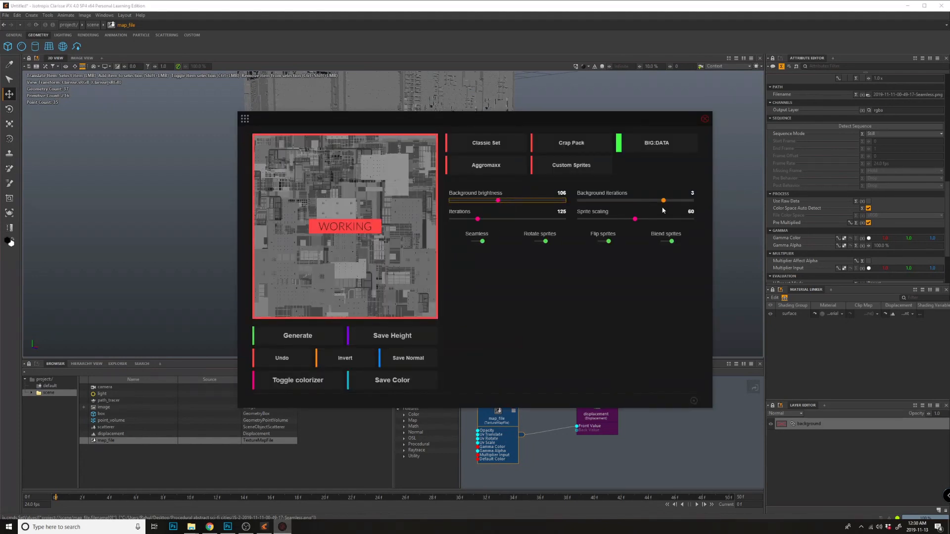
{"action": "left_click_drag", "start_coordinate": [664, 200], "coordinate": [634, 202]}
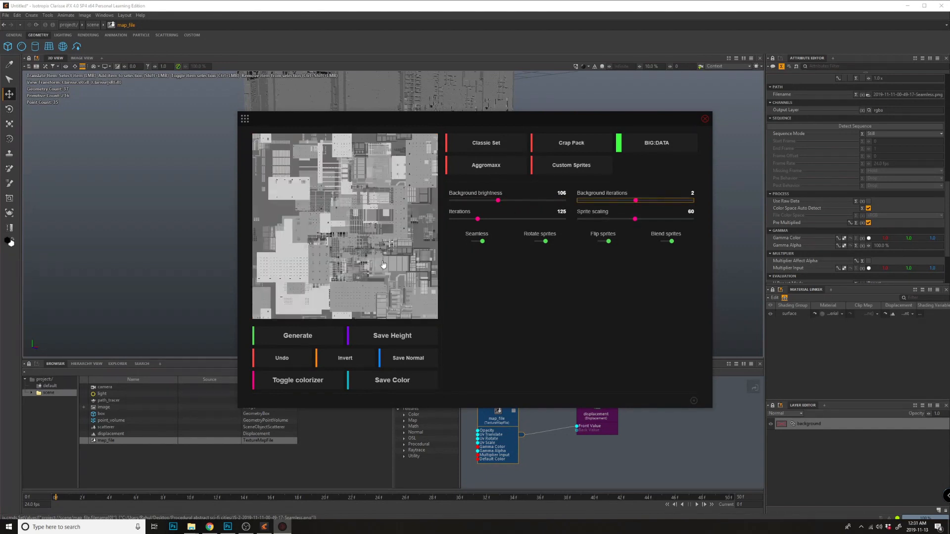
{"action": "left_click_drag", "start_coordinate": [493, 224], "coordinate": [515, 222]}
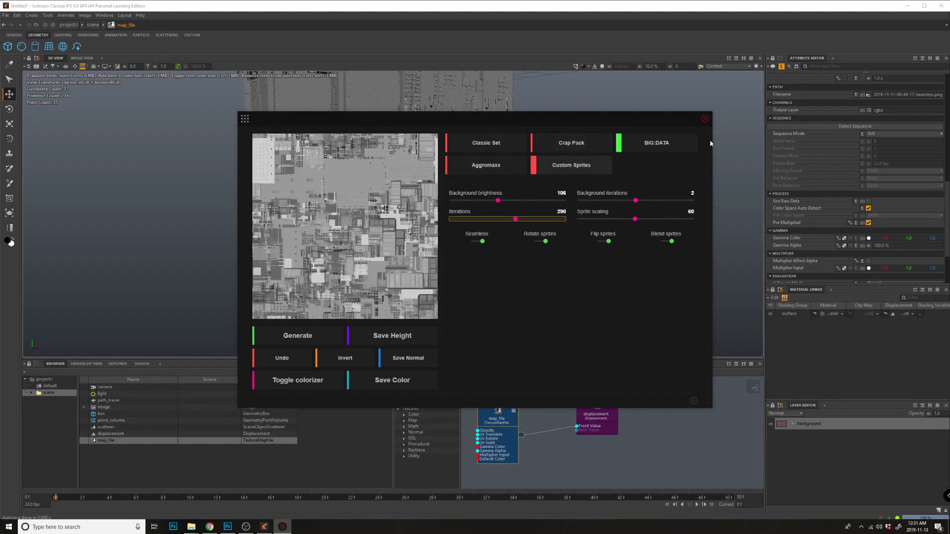
{"action": "left_click", "coordinate": [621, 4]}
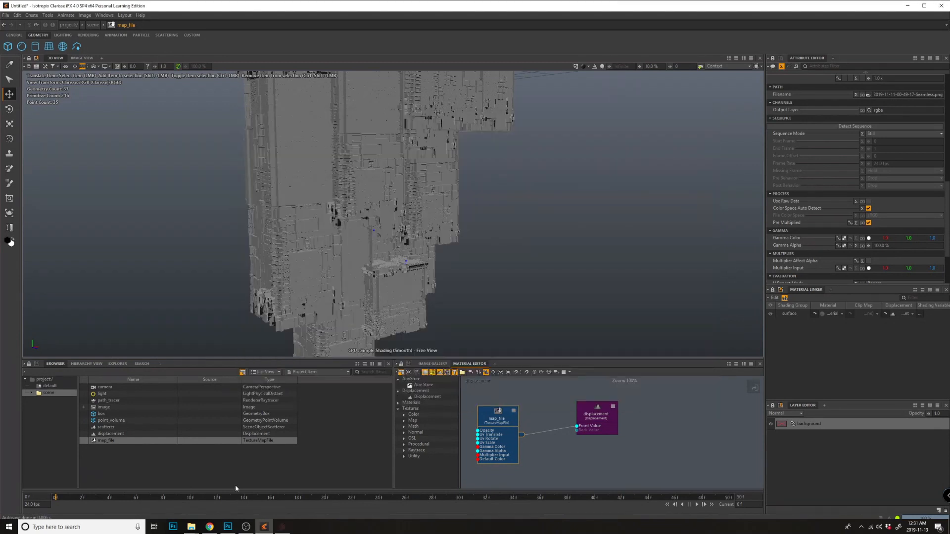
{"action": "mouse_move", "coordinate": [191, 526]}
{"action": "left_click", "coordinate": [214, 505]}
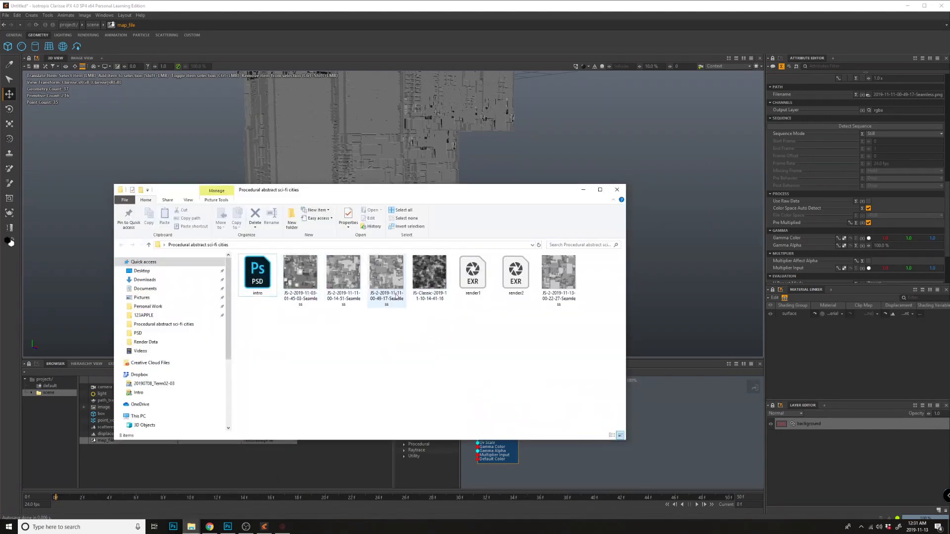
{"action": "left_click", "coordinate": [583, 190]}
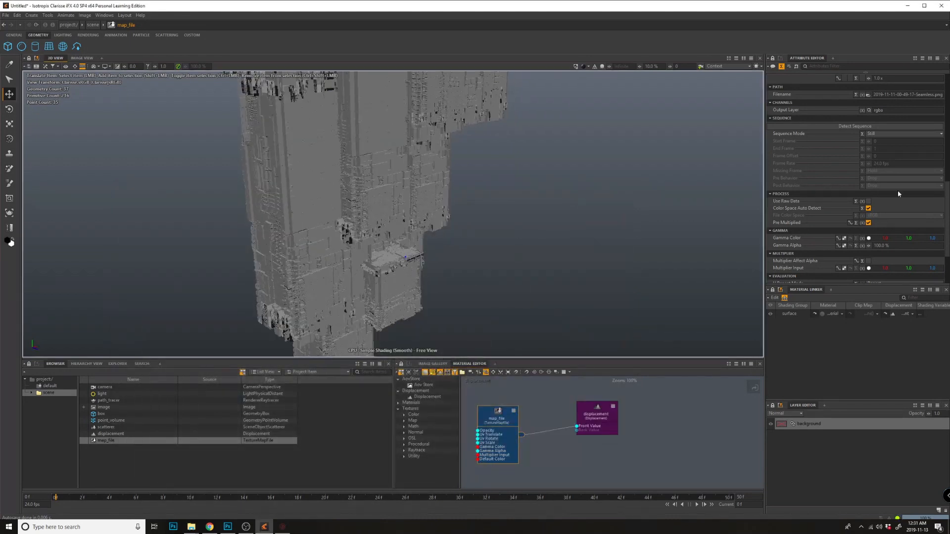
{"action": "left_click", "coordinate": [862, 94]}
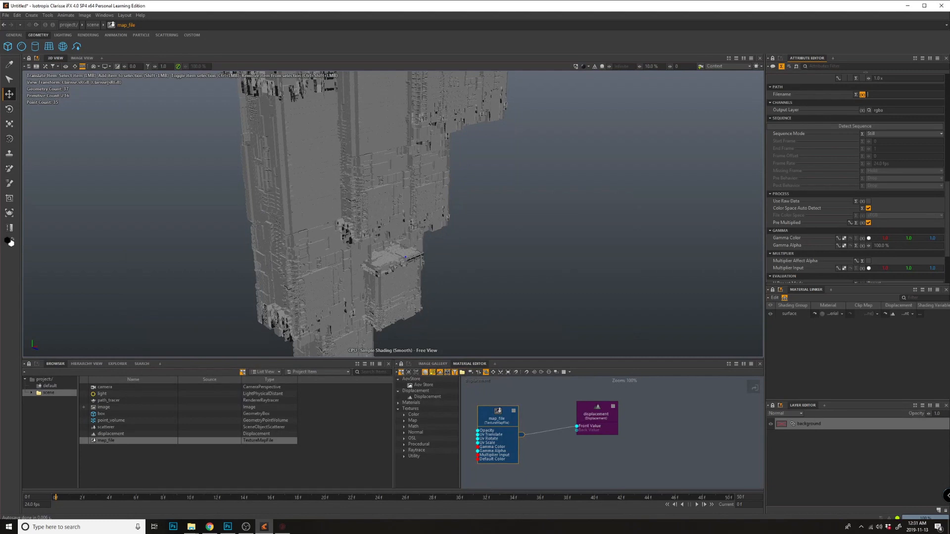
{"action": "left_click", "coordinate": [865, 95]}
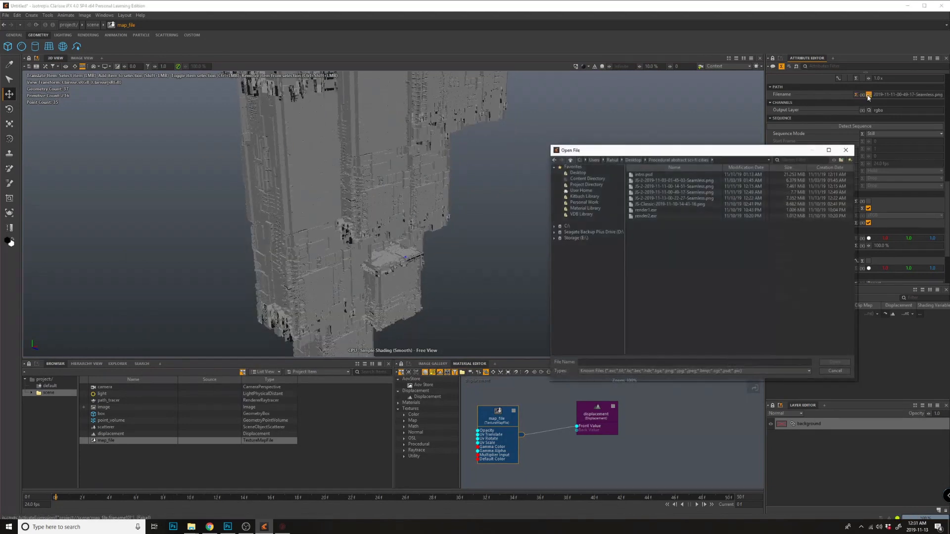
{"action": "double_click", "coordinate": [692, 187]}
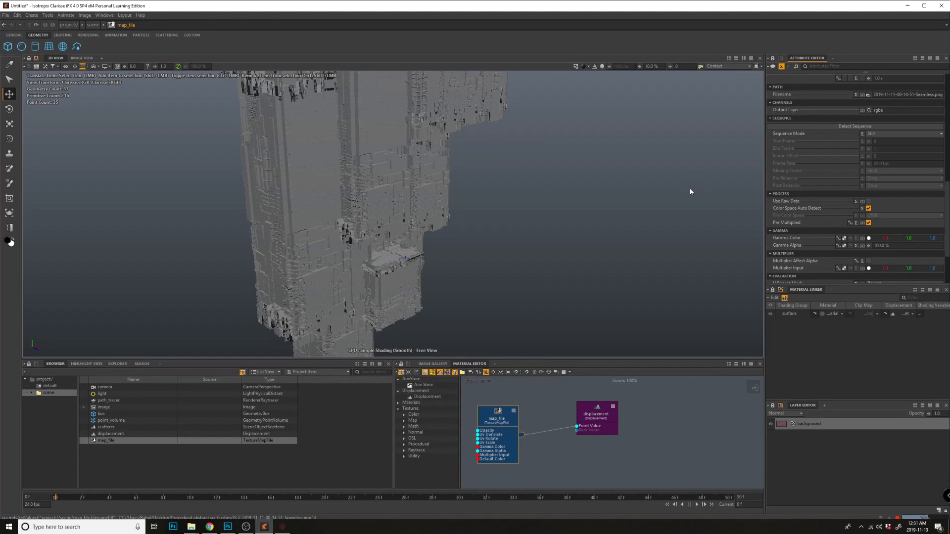
{"action": "left_click_drag", "start_coordinate": [650, 200], "coordinate": [411, 203], "text": "alt"}
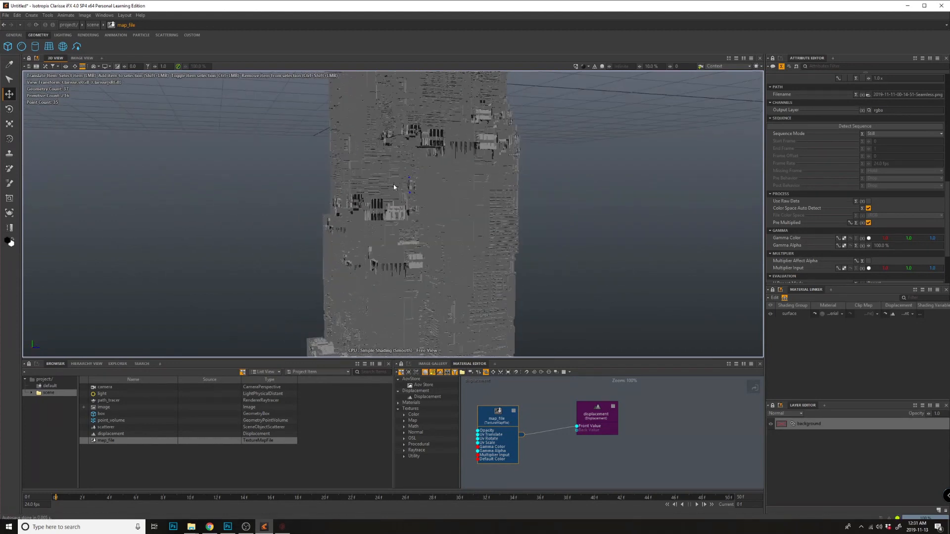
{"action": "left_click_drag", "start_coordinate": [394, 187], "coordinate": [488, 232], "text": "alt"}
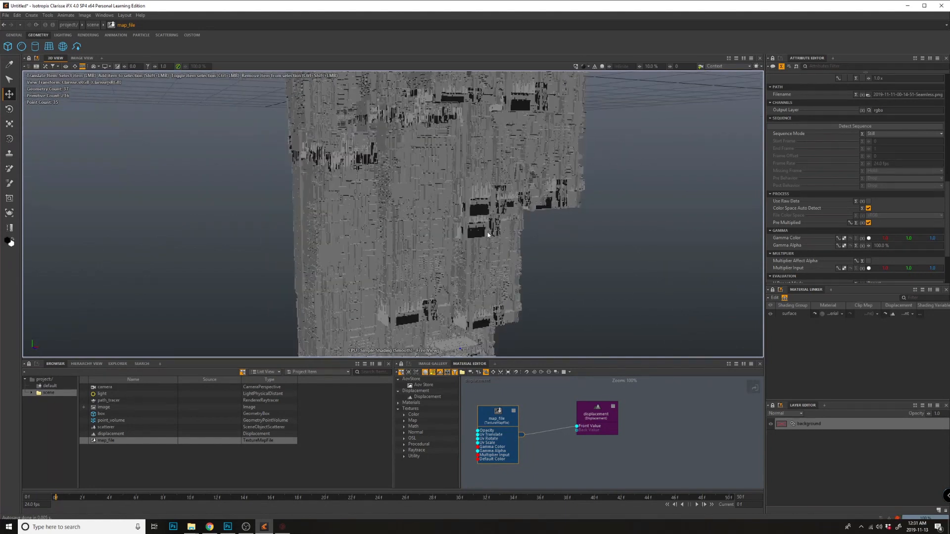
Switch the 3D view to Progressive Rendering and add a physical environment light to light the tower.
{"action": "left_click", "coordinate": [587, 68]}
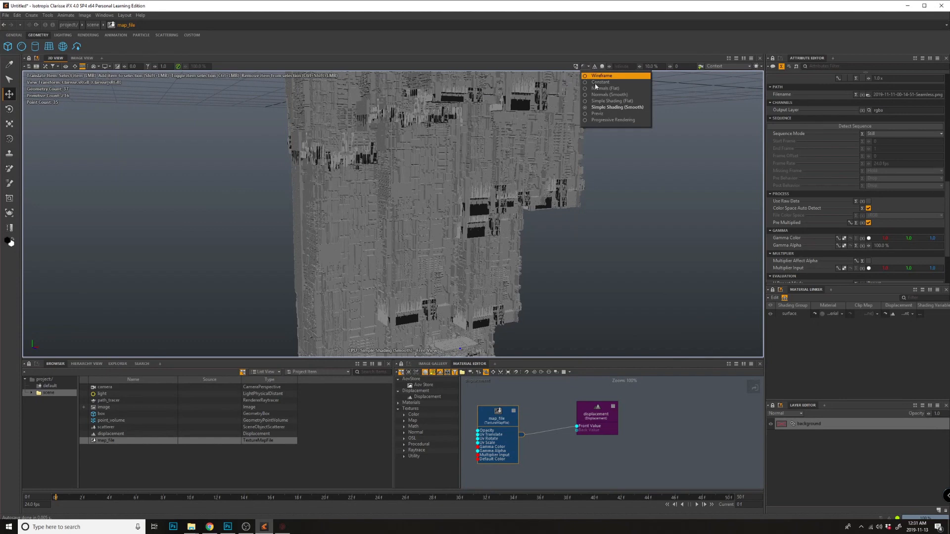
{"action": "left_click", "coordinate": [615, 121]}
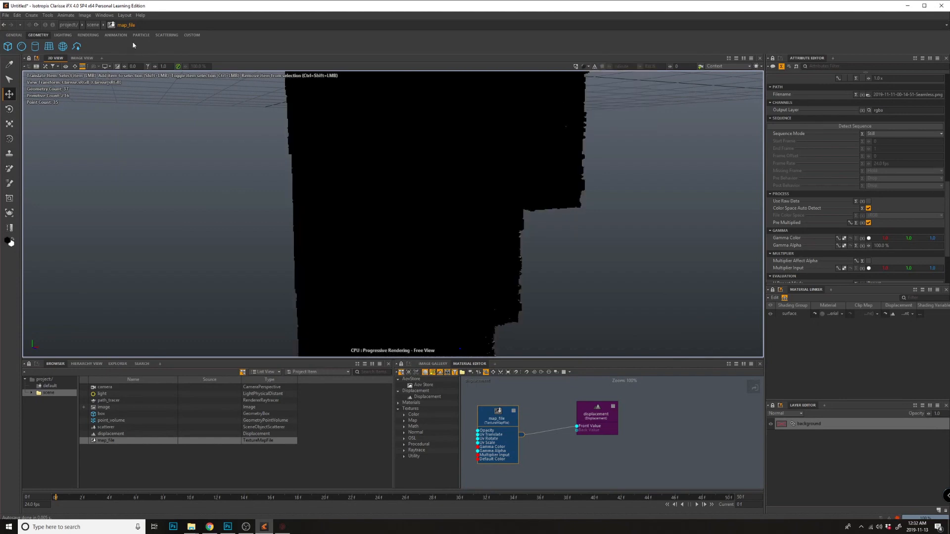
{"action": "left_click", "coordinate": [64, 35]}
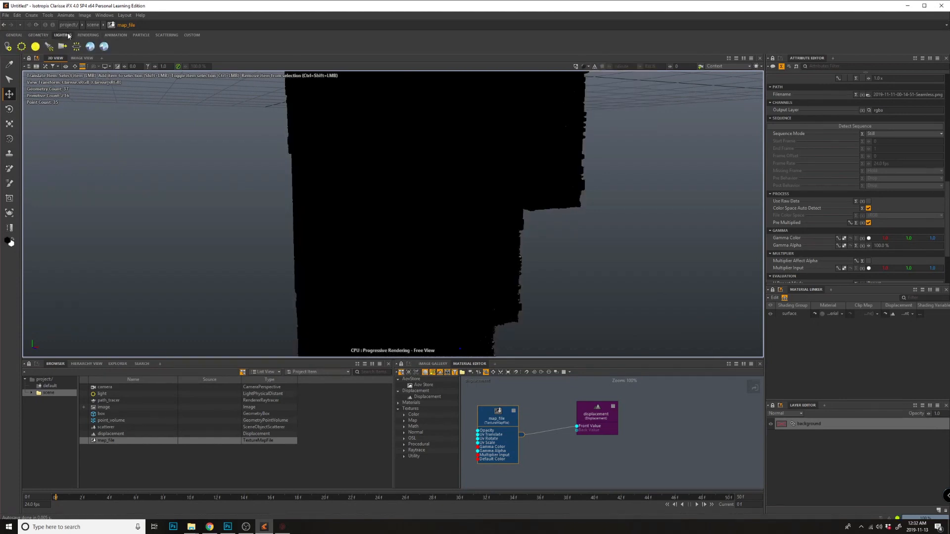
{"action": "left_click", "coordinate": [90, 47]}
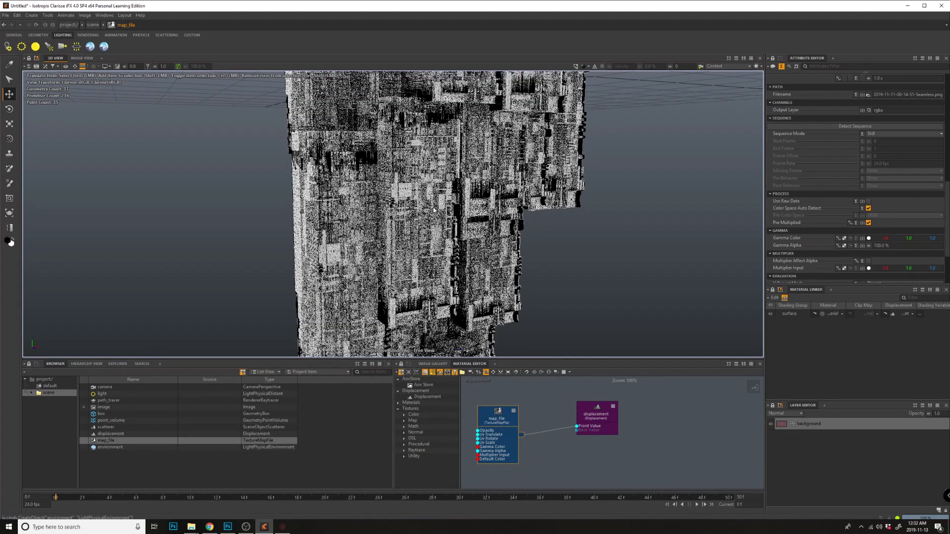
{"action": "left_click_drag", "start_coordinate": [424, 189], "coordinate": [520, 204], "text": "alt"}
{"action": "scroll", "coordinate": [521, 203], "scroll_direction": "down", "scroll_amount": 3}
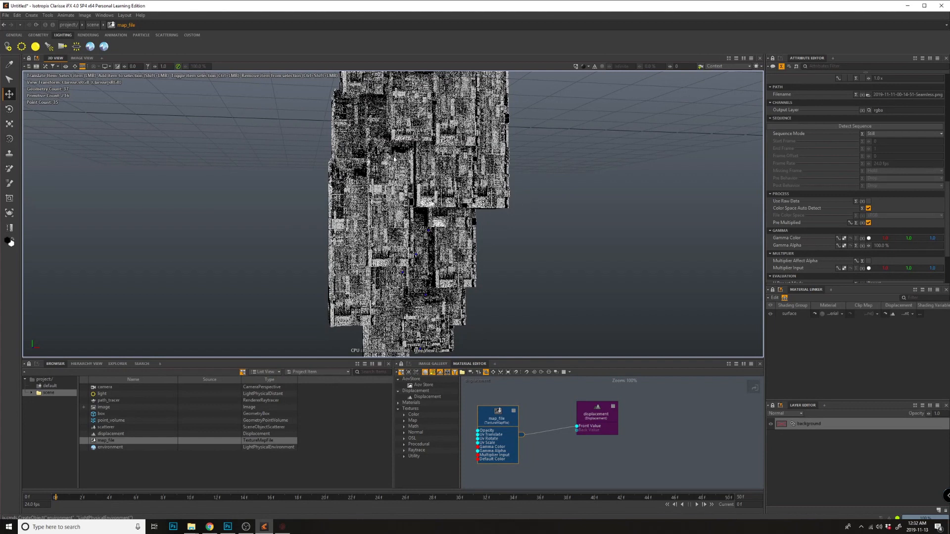
Examine the lit tower's surface detail in the rendered image close up and from different angles.
{"action": "left_click", "coordinate": [81, 58]}
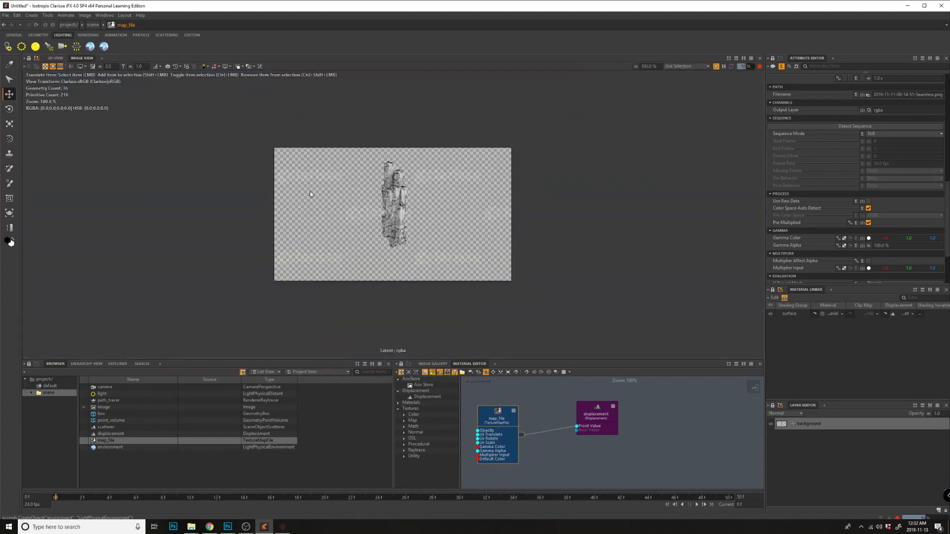
{"action": "right_click_drag", "start_coordinate": [346, 218], "coordinate": [376, 218], "text": "alt"}
{"action": "left_click_drag", "start_coordinate": [376, 228], "coordinate": [372, 217], "text": "alt"}
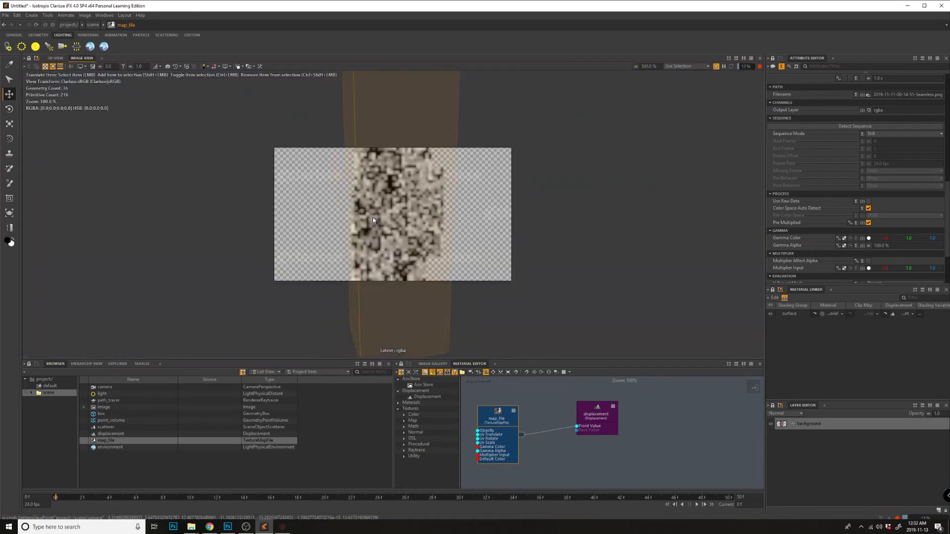
{"action": "right_click_drag", "start_coordinate": [373, 218], "coordinate": [253, 248], "text": "alt"}
{"action": "left_click_drag", "start_coordinate": [403, 254], "coordinate": [432, 236], "text": "alt"}
{"action": "right_click_drag", "start_coordinate": [433, 236], "coordinate": [414, 241], "text": "alt"}
{"action": "left_click_drag", "start_coordinate": [414, 243], "coordinate": [322, 271], "text": "alt"}
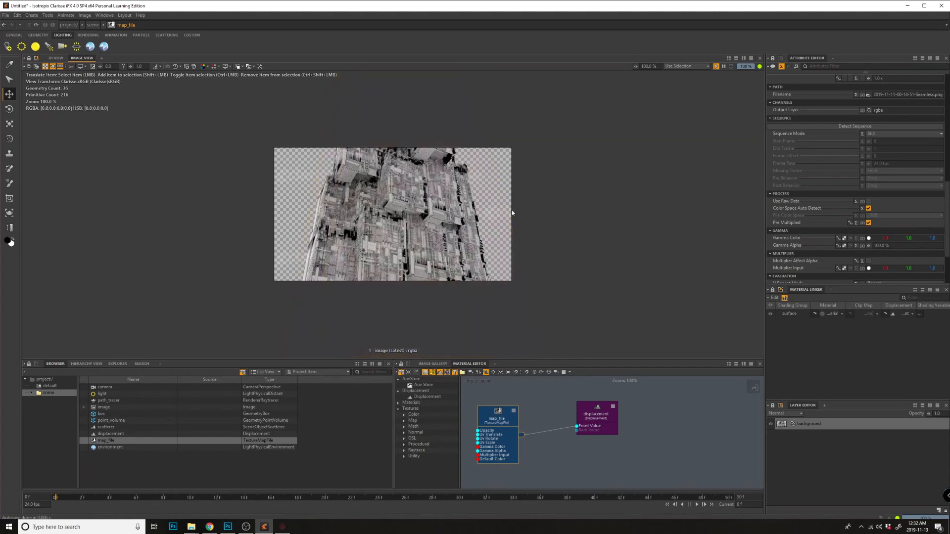
{"action": "left_click", "coordinate": [869, 95]}
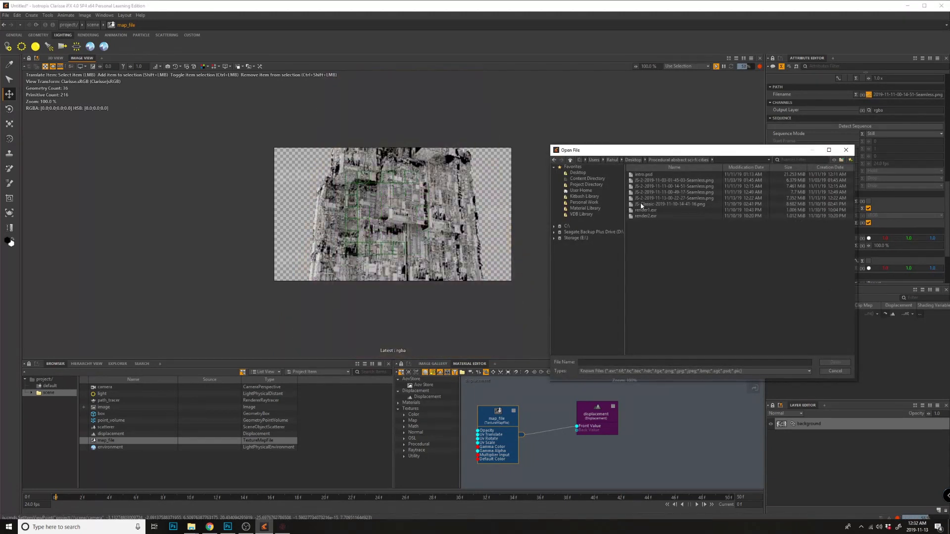
{"action": "double_click", "coordinate": [705, 198]}
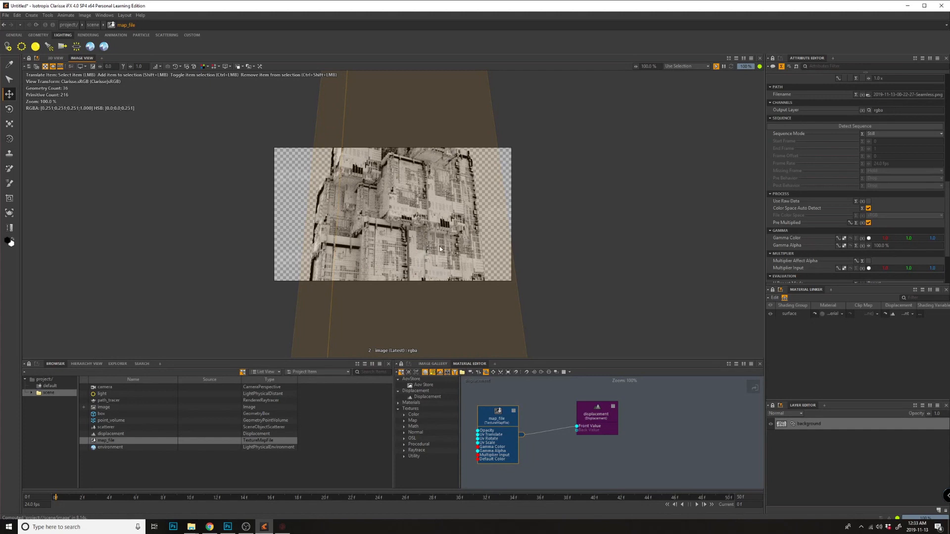
{"action": "left_click_drag", "start_coordinate": [522, 272], "coordinate": [414, 263], "text": "alt"}
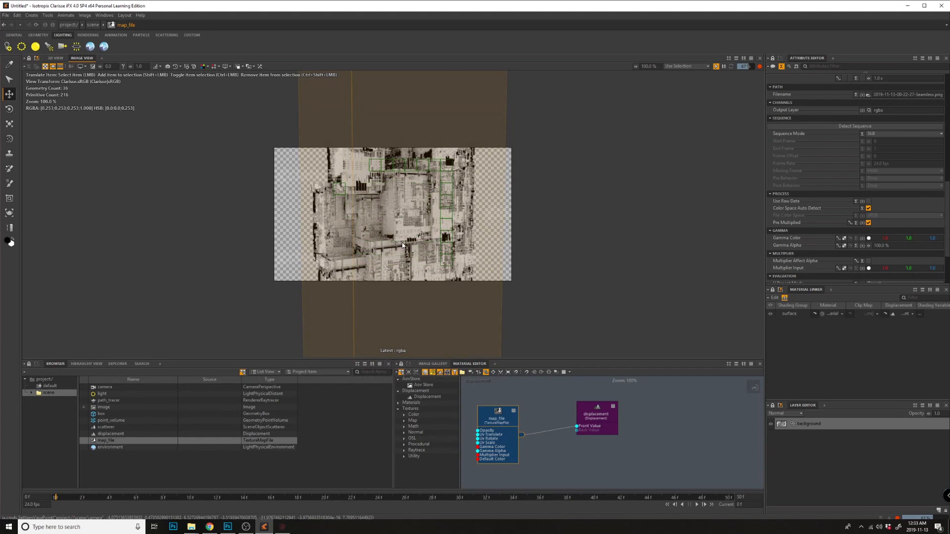
Look over the height maps in the Procedural abstract sci-fi cities folder and compare them with the tower's rendered surface.
{"action": "mouse_move", "coordinate": [190, 528]}
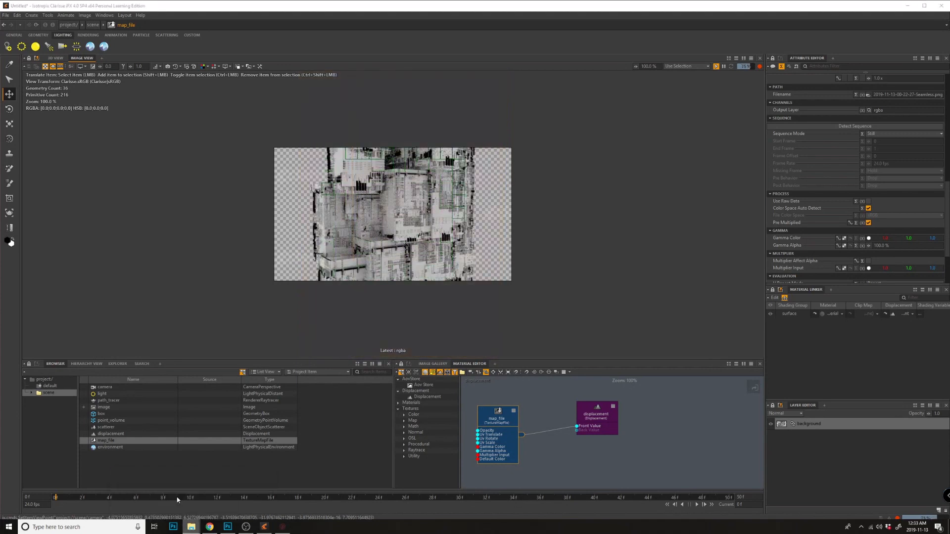
{"action": "left_click", "coordinate": [176, 496]}
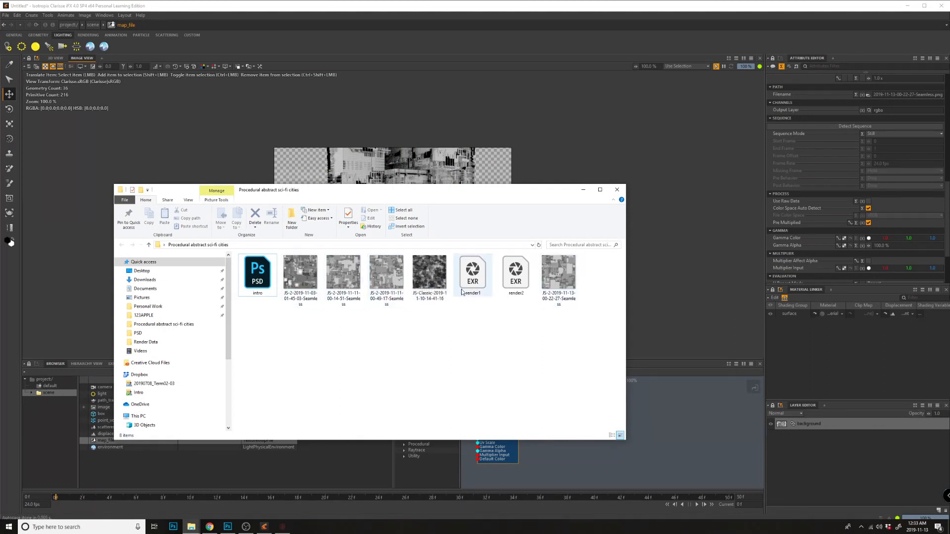
{"action": "left_click", "coordinate": [583, 189]}
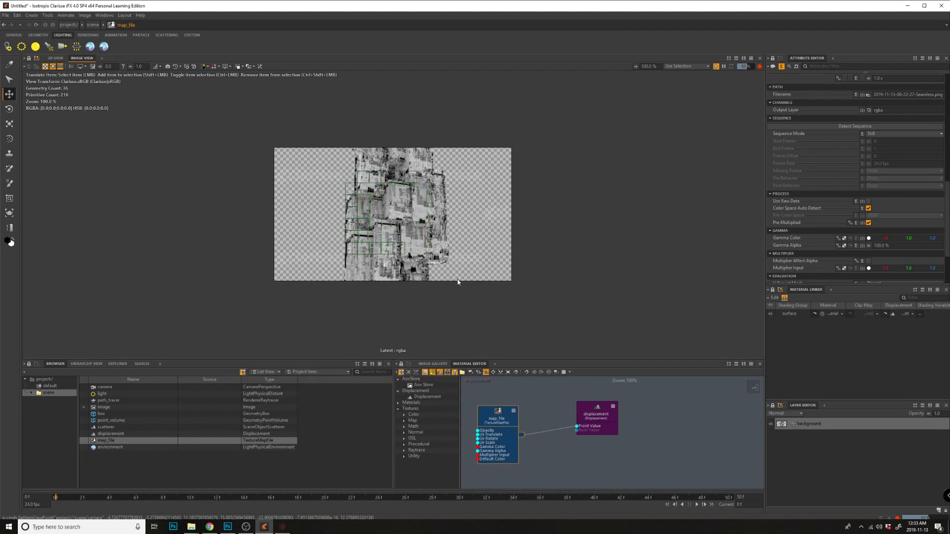
{"action": "left_click_drag", "start_coordinate": [441, 279], "coordinate": [435, 251], "text": "alt"}
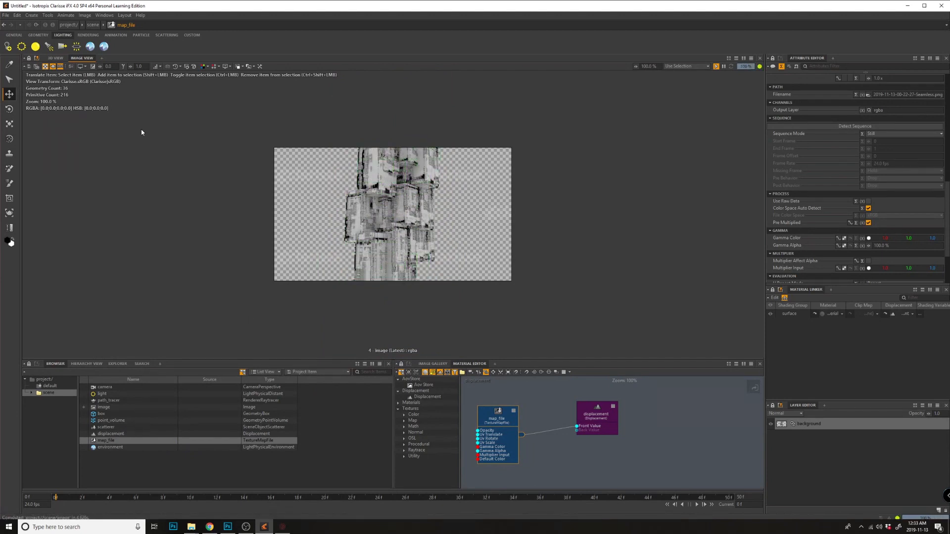
Return to the 3D view and instantiate the scatterer to make a second tower.
{"action": "left_click", "coordinate": [56, 60]}
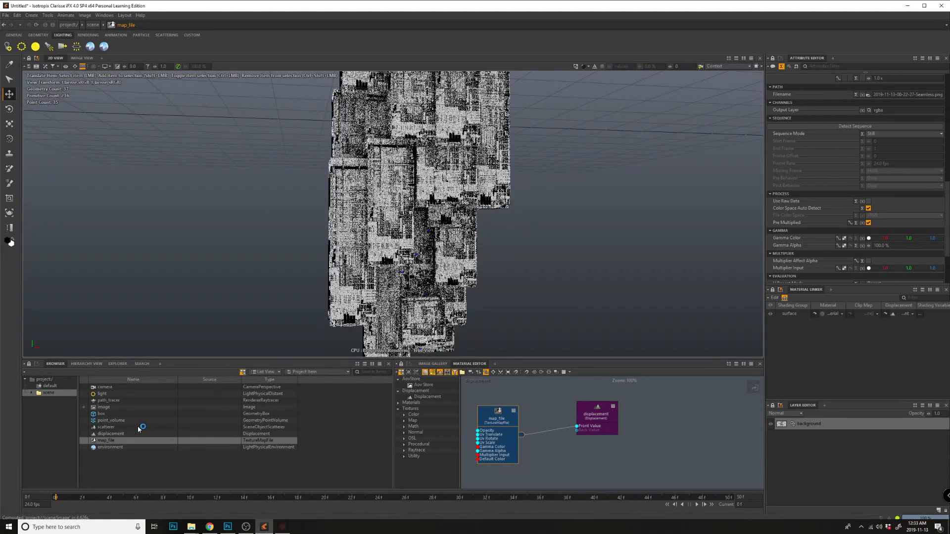
{"action": "left_click", "coordinate": [106, 427]}
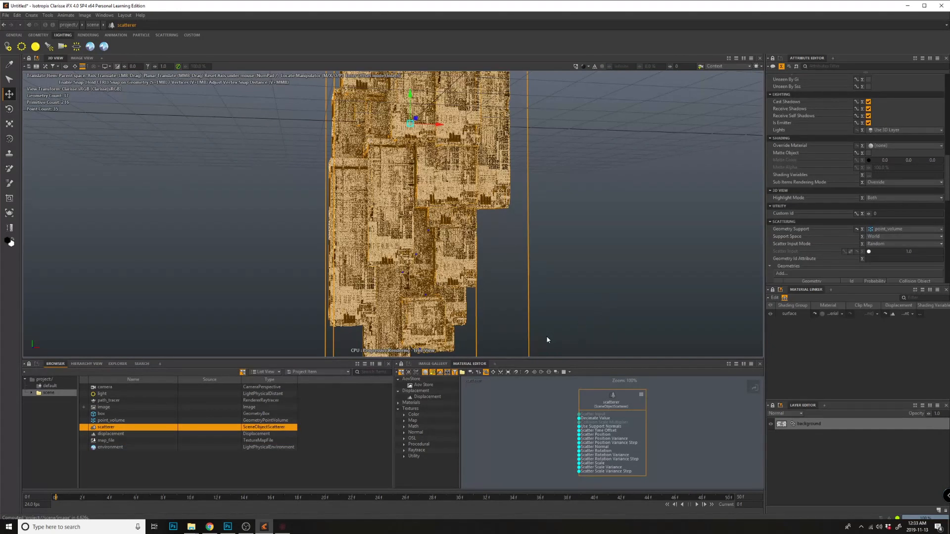
{"action": "key", "text": "f"}
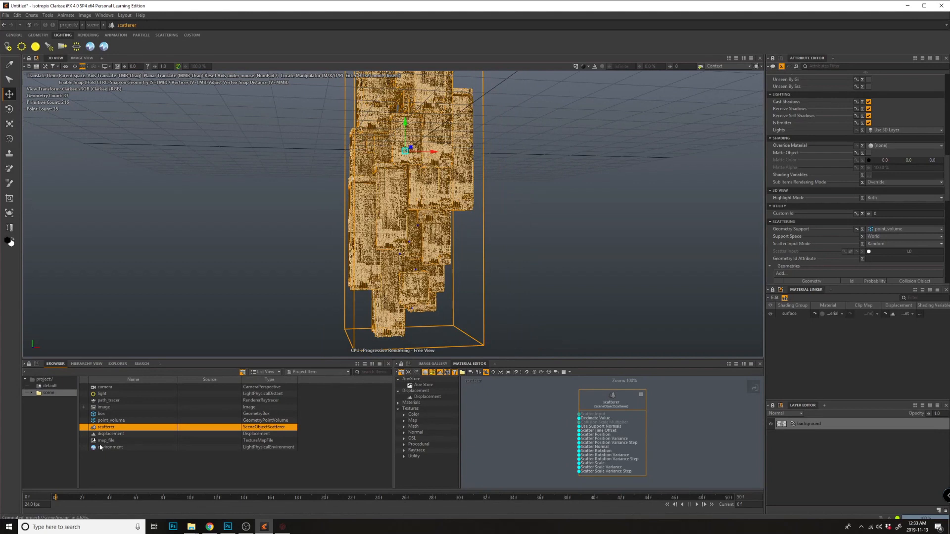
{"action": "right_click", "coordinate": [99, 428]}
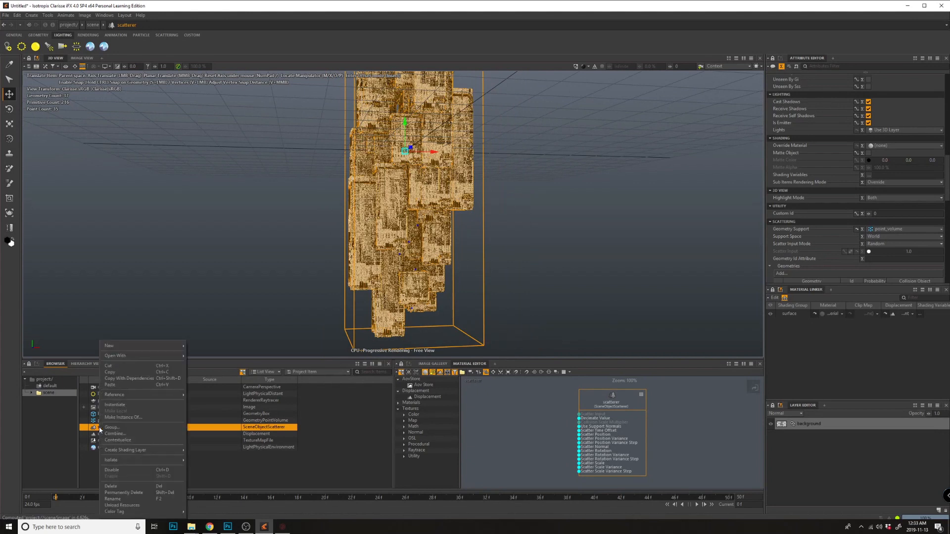
{"action": "left_click", "coordinate": [128, 407]}
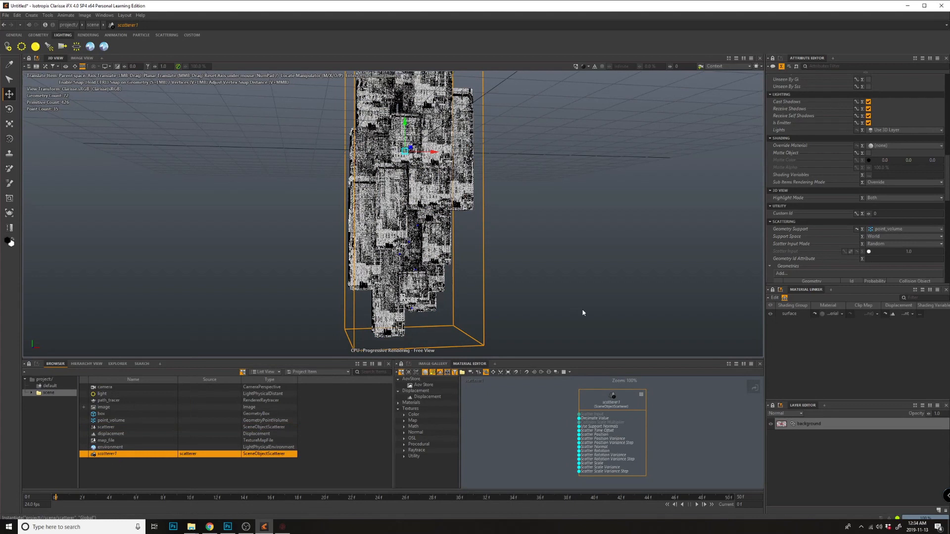
Localize the translate, rotate and scale attributes of the scatterer1 instance.
{"action": "scroll", "coordinate": [836, 208], "scroll_direction": "up", "scroll_amount": 10}
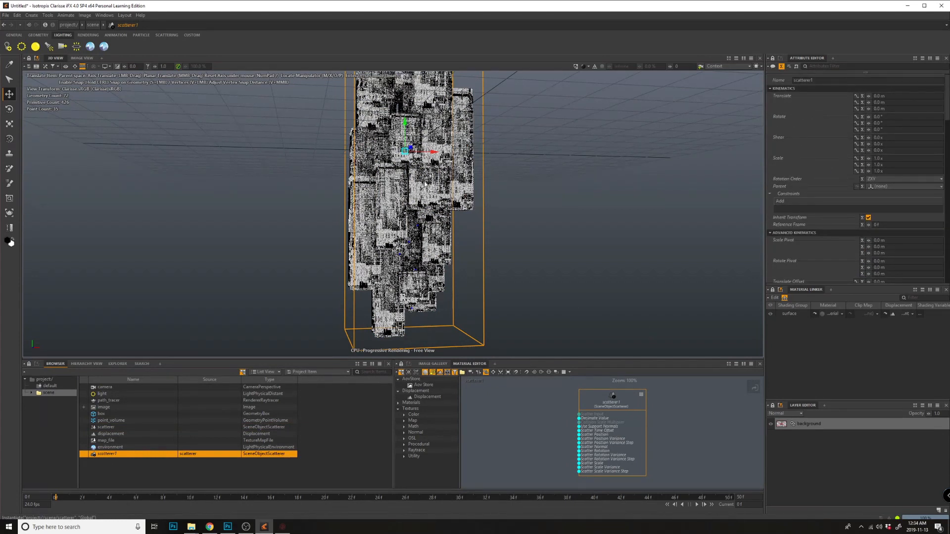
{"action": "middle_click_drag", "start_coordinate": [502, 181], "coordinate": [509, 239], "text": "alt"}
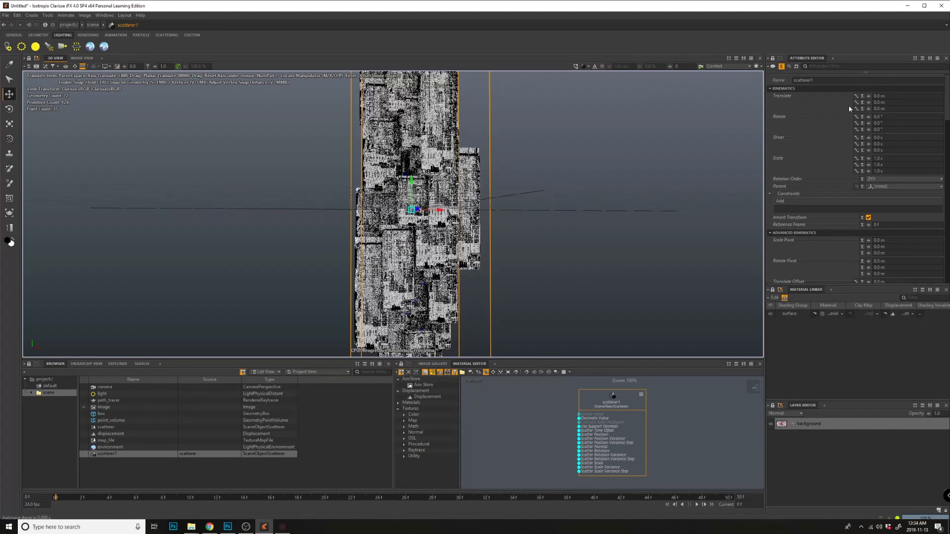
{"action": "right_click", "coordinate": [782, 98]}
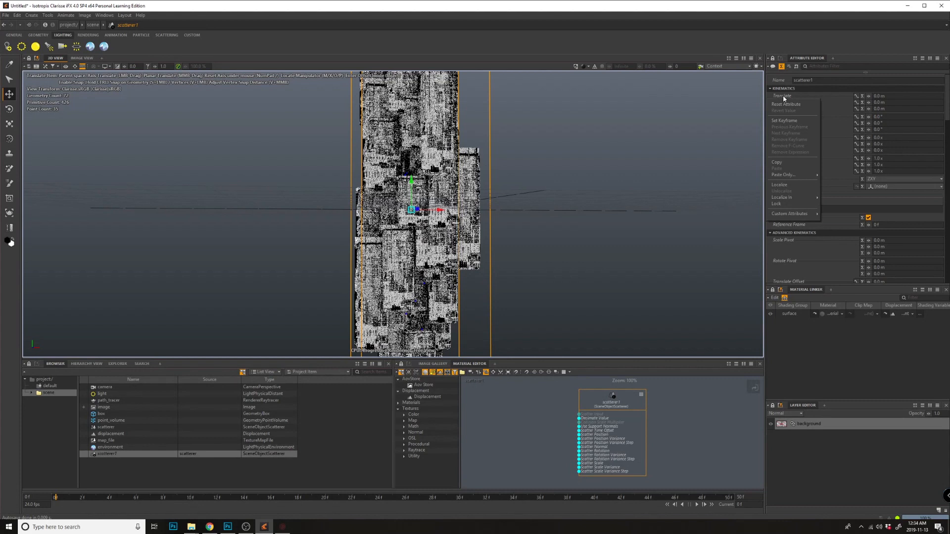
{"action": "left_click", "coordinate": [779, 184]}
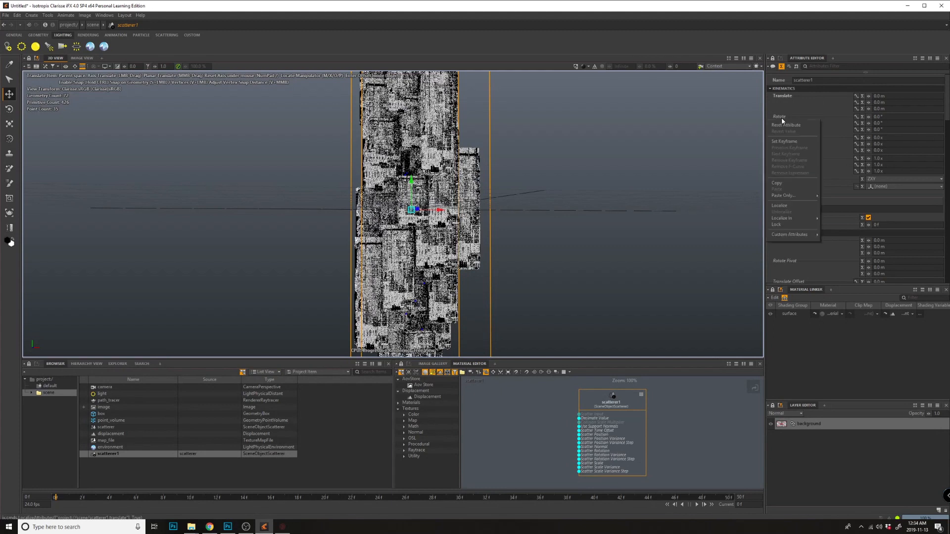
{"action": "left_click", "coordinate": [781, 207]}
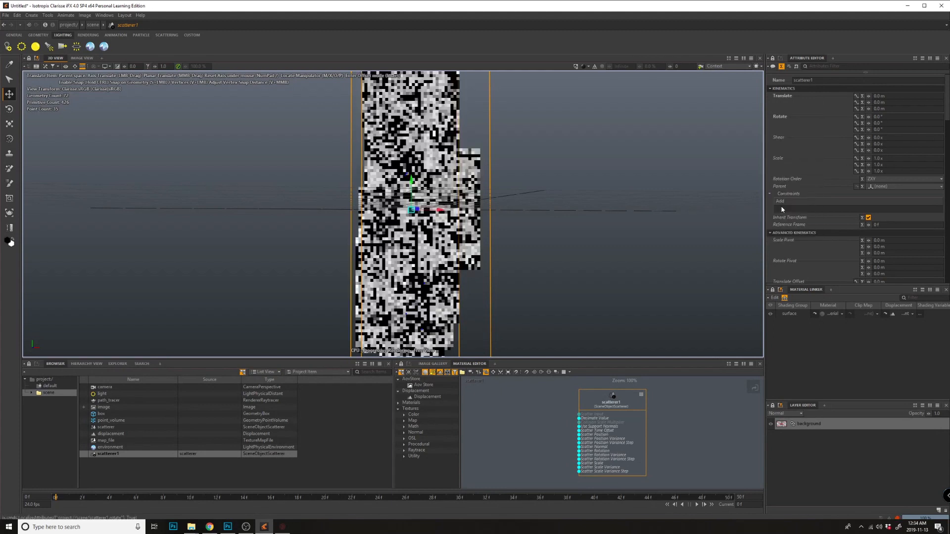
{"action": "right_click", "coordinate": [776, 159]}
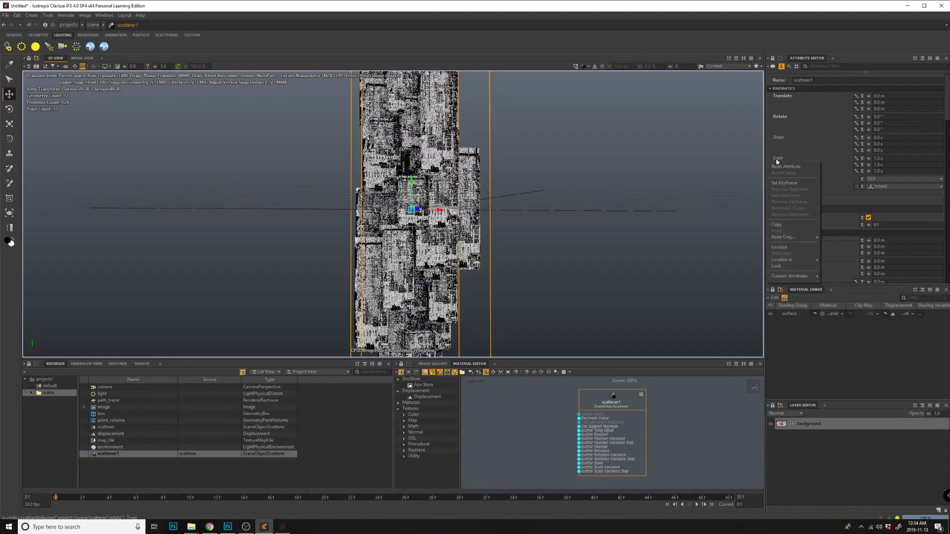
{"action": "left_click", "coordinate": [791, 248]}
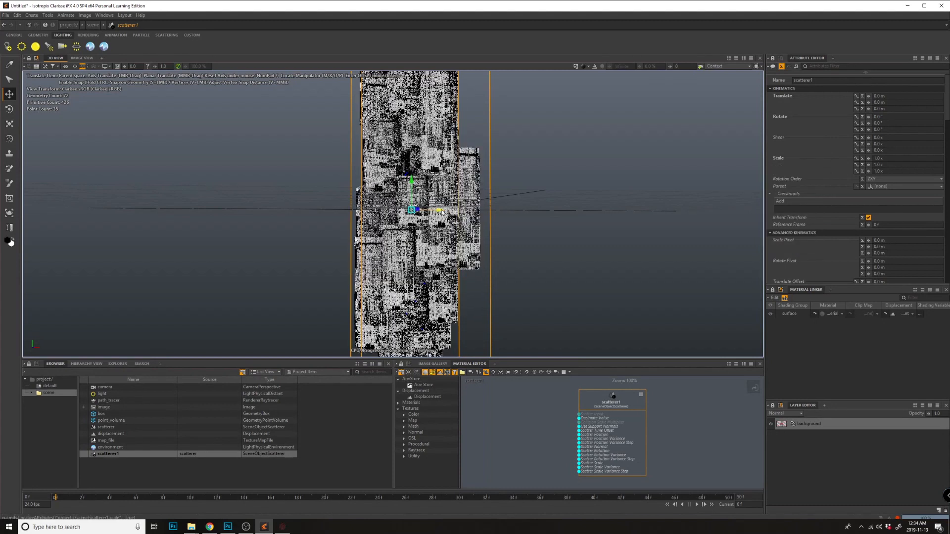
Move scatterer1 about 5.6 m along X beside the original tower and scale it to about 2.38, 0.48, 3.18.
{"action": "left_click_drag", "start_coordinate": [474, 212], "coordinate": [588, 213]}
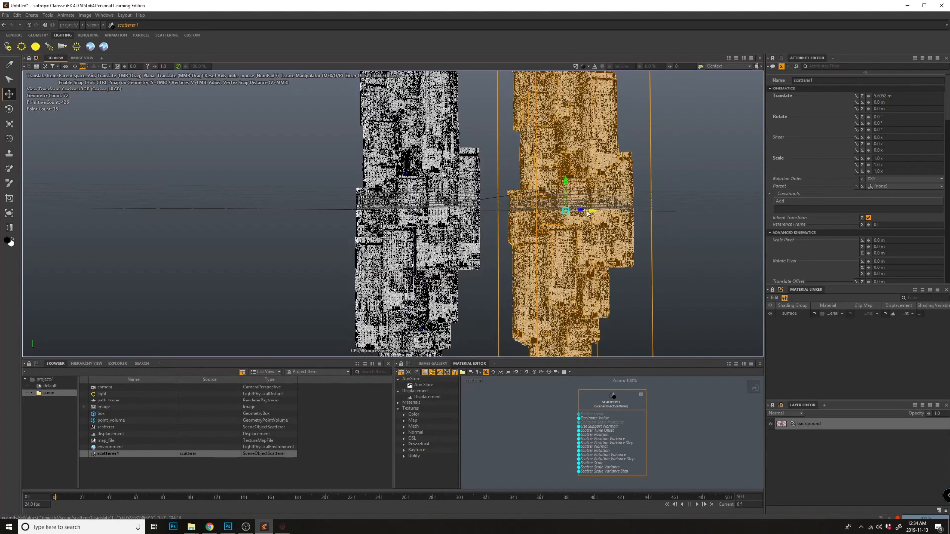
{"action": "left_click_drag", "start_coordinate": [563, 177], "coordinate": [693, 214]}
{"action": "left_click_drag", "start_coordinate": [539, 148], "coordinate": [648, 294], "text": "alt"}
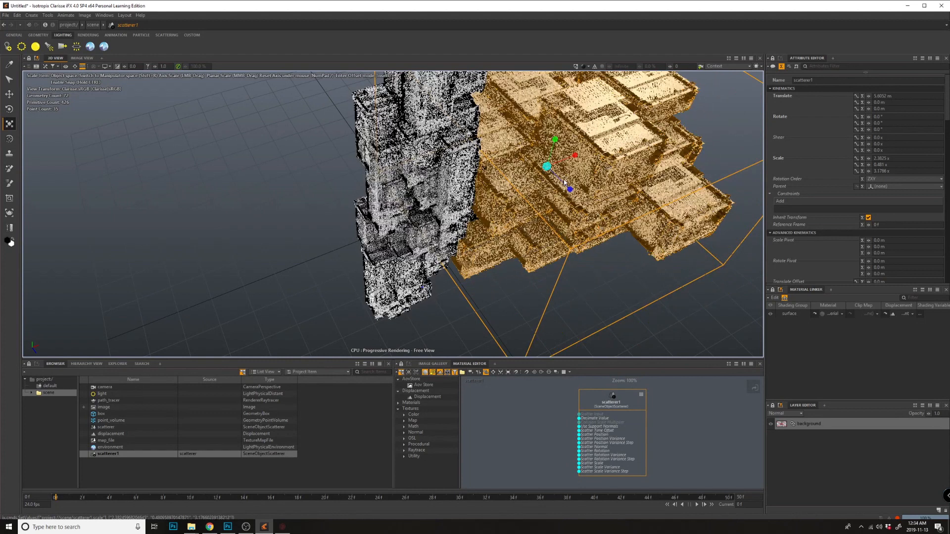
Rotate the widened scatterer1 structure to about -78.1° around Y and move it nearer the original tower.
{"action": "key", "text": "e"}
{"action": "left_click_drag", "start_coordinate": [560, 193], "coordinate": [573, 155]}
{"action": "key", "text": "w"}
{"action": "left_click_drag", "start_coordinate": [524, 277], "coordinate": [524, 222], "text": "alt"}
{"action": "right_click_drag", "start_coordinate": [524, 222], "coordinate": [488, 222], "text": "alt"}
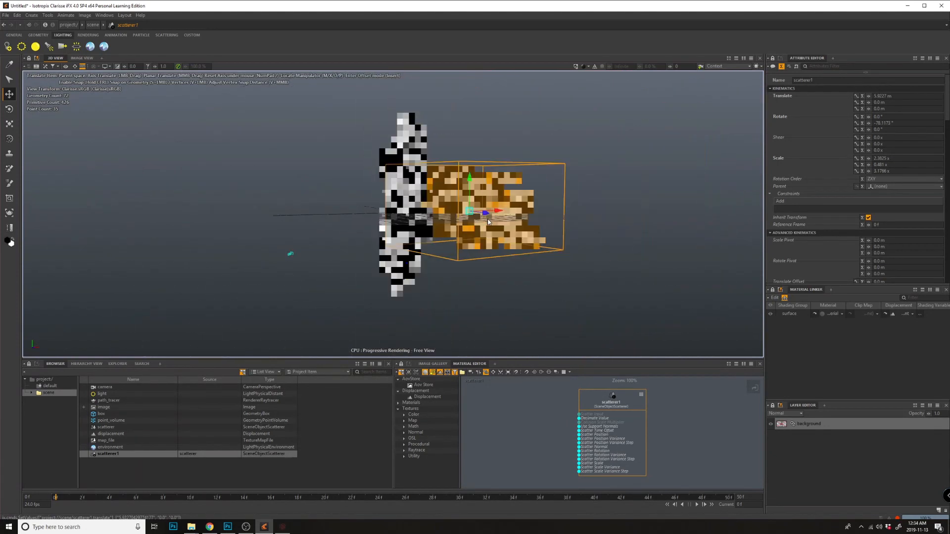
Scale scatterer1's height to about 0.85 and position it against the original tower at about 3.27, -1.13, -1.48 m.
{"action": "left_click", "coordinate": [467, 168]}
{"action": "left_click", "coordinate": [461, 201]}
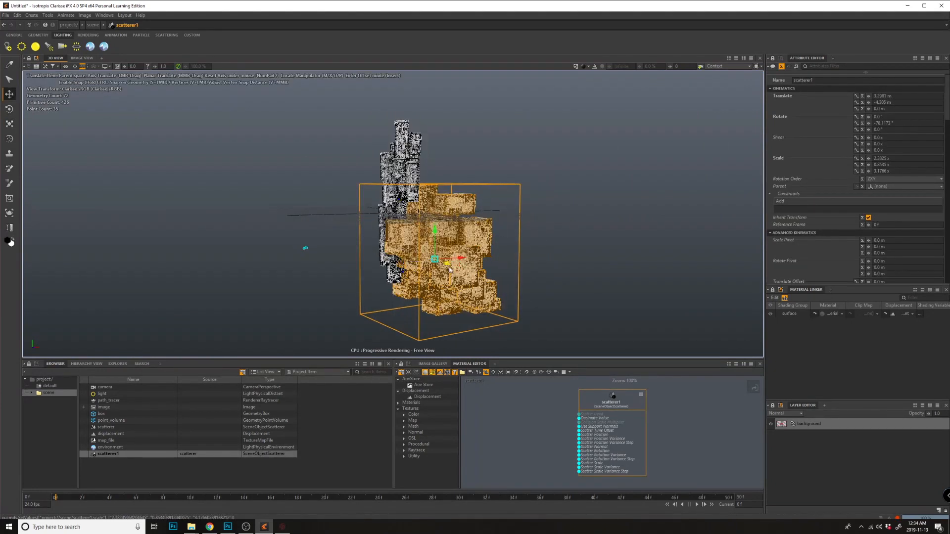
{"action": "left_click_drag", "start_coordinate": [522, 256], "coordinate": [444, 247]}
{"action": "left_click", "coordinate": [598, 241]}
{"action": "left_click", "coordinate": [533, 268]}
{"action": "left_click_drag", "start_coordinate": [501, 258], "coordinate": [456, 243]}
{"action": "left_click", "coordinate": [584, 228]}
Examine how the two overlapping structures fit together from several angles.
{"action": "left_click_drag", "start_coordinate": [584, 229], "coordinate": [445, 212], "text": "alt"}
{"action": "left_click", "coordinate": [550, 261]}
{"action": "left_click", "coordinate": [484, 216]}
{"action": "right_click_drag", "start_coordinate": [445, 212], "coordinate": [475, 213], "text": "alt"}
{"action": "middle_click_drag", "start_coordinate": [475, 212], "coordinate": [439, 255], "text": "alt"}
{"action": "left_click_drag", "start_coordinate": [438, 255], "coordinate": [420, 247], "text": "alt"}
{"action": "middle_click_drag", "start_coordinate": [421, 277], "coordinate": [406, 214], "text": "alt"}
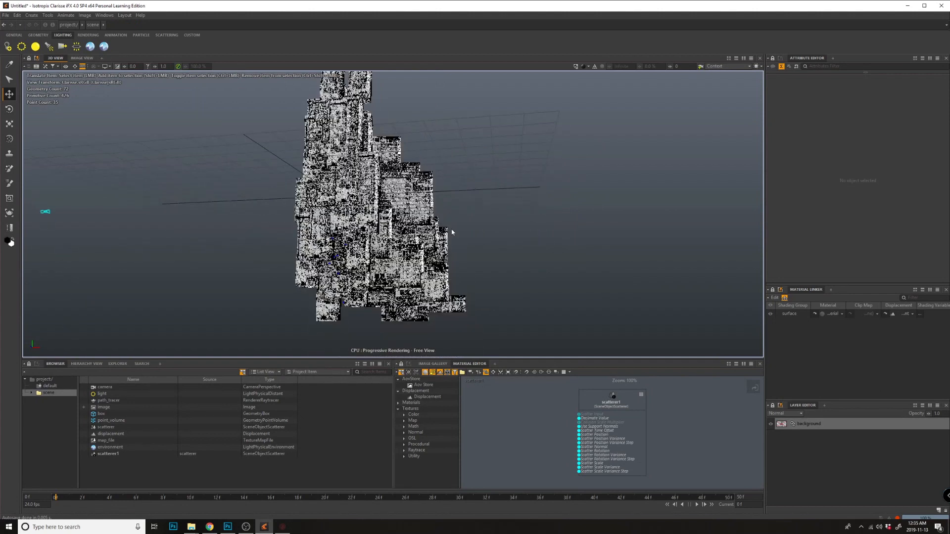
{"action": "left_click", "coordinate": [415, 226]}
{"action": "left_click_drag", "start_coordinate": [415, 226], "coordinate": [437, 230], "text": "alt"}
{"action": "left_click", "coordinate": [595, 204]}
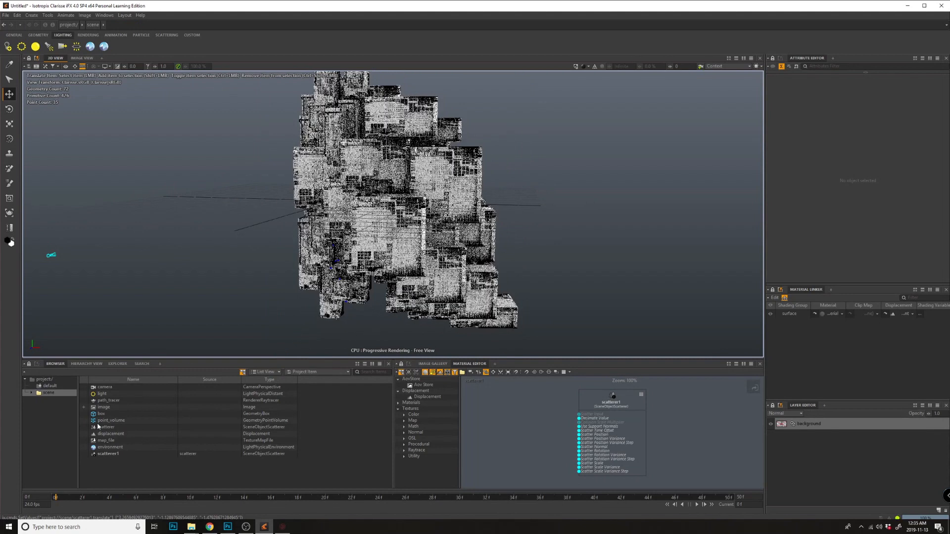
Instantiate scatterer1 and localize the new instance's translate, rotate and scale attributes.
{"action": "left_click", "coordinate": [111, 454]}
{"action": "right_click", "coordinate": [112, 455]}
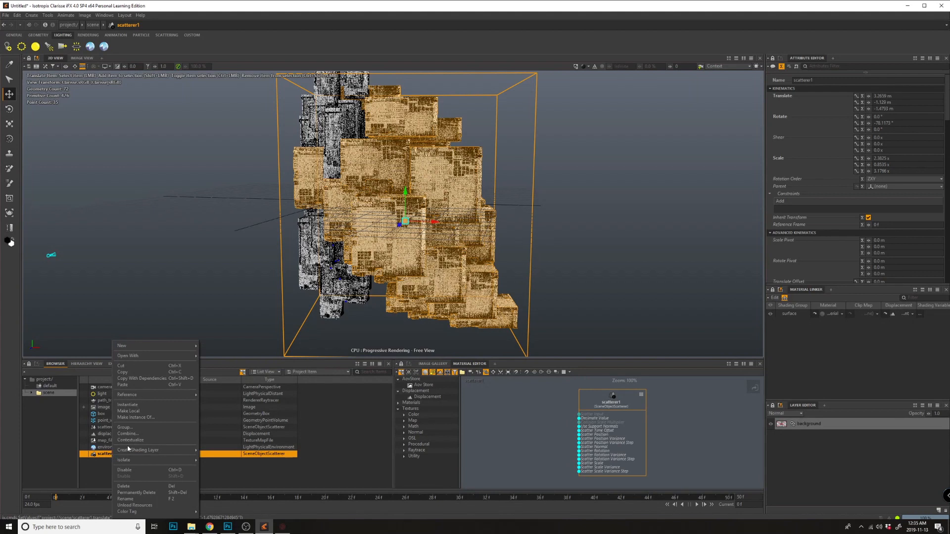
{"action": "left_click", "coordinate": [127, 405]}
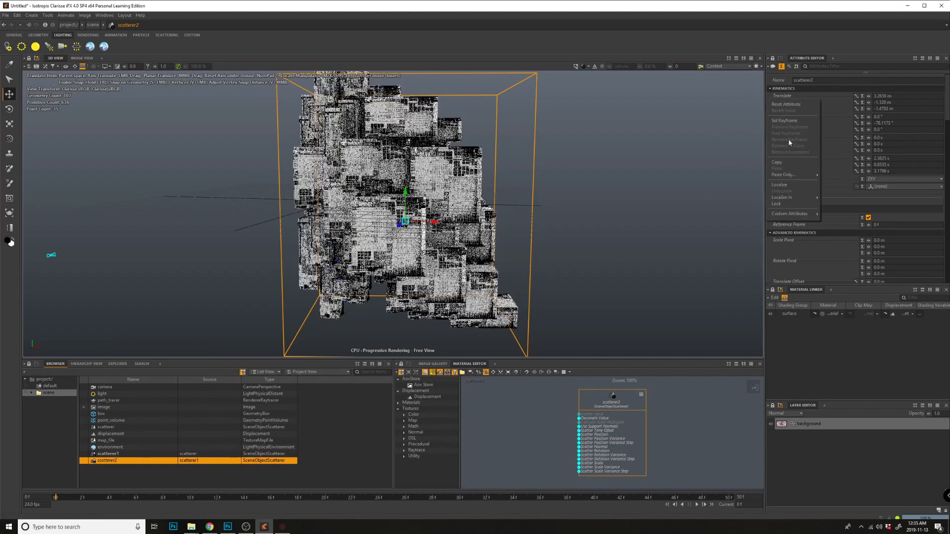
{"action": "right_click", "coordinate": [779, 117]}
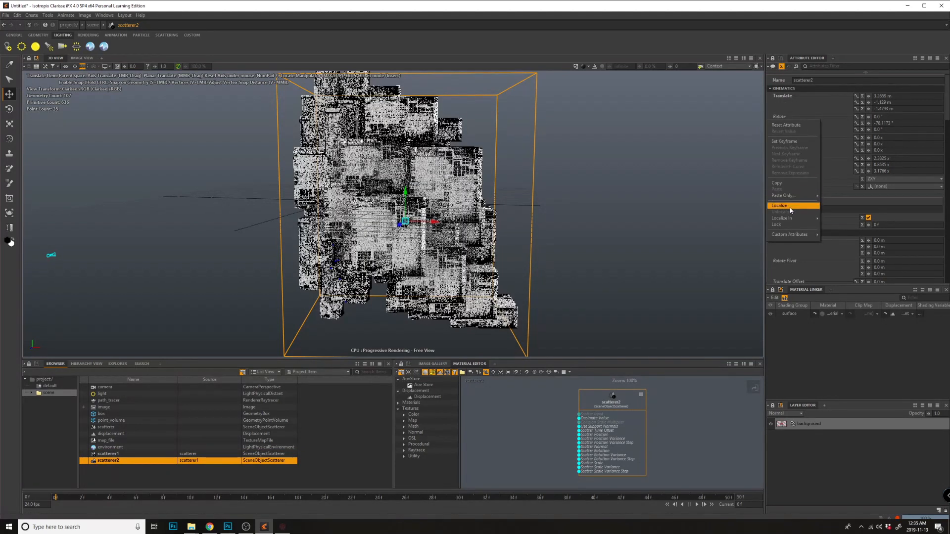
{"action": "right_click", "coordinate": [778, 158]}
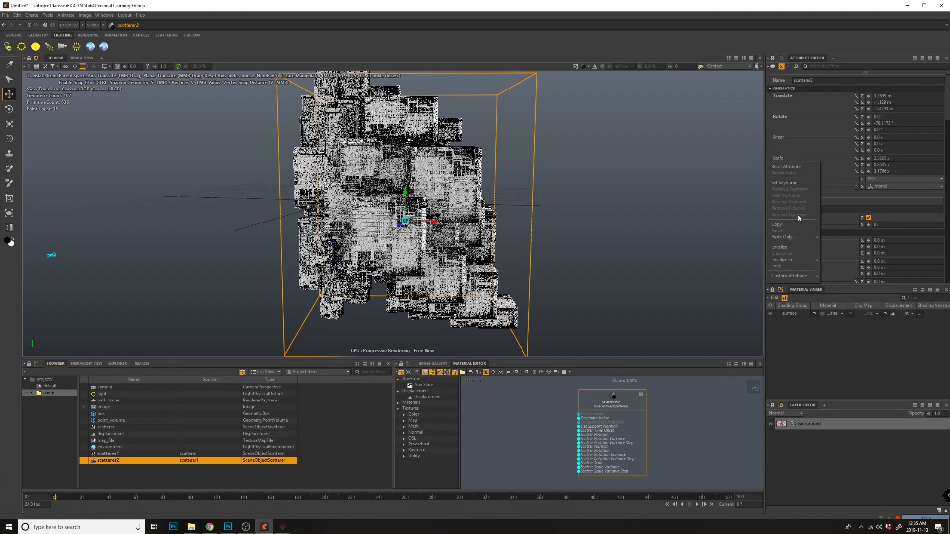
{"action": "left_click", "coordinate": [779, 247]}
Move scatterer2 to about -7.15 m in X and scale it down to about 0.38 in Y and 2.05 in Z.
{"action": "left_click_drag", "start_coordinate": [437, 216], "coordinate": [256, 209]}
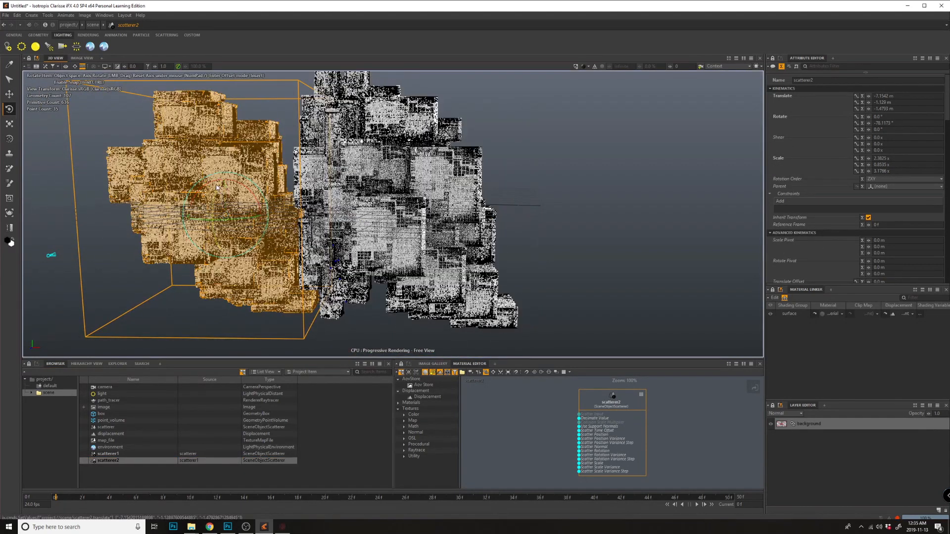
{"action": "key", "text": "r"}
{"action": "left_click_drag", "start_coordinate": [223, 182], "coordinate": [277, 242]}
{"action": "key", "text": "w"}
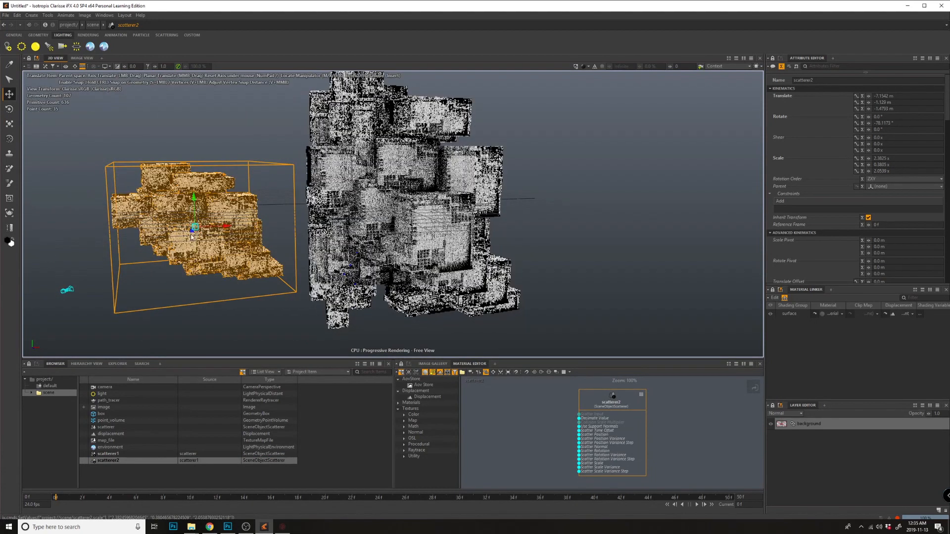
Move scatterer2 in front of the original tower, to about -4.05 m in X and 3.34 m in Z.
{"action": "left_click", "coordinate": [355, 140]}
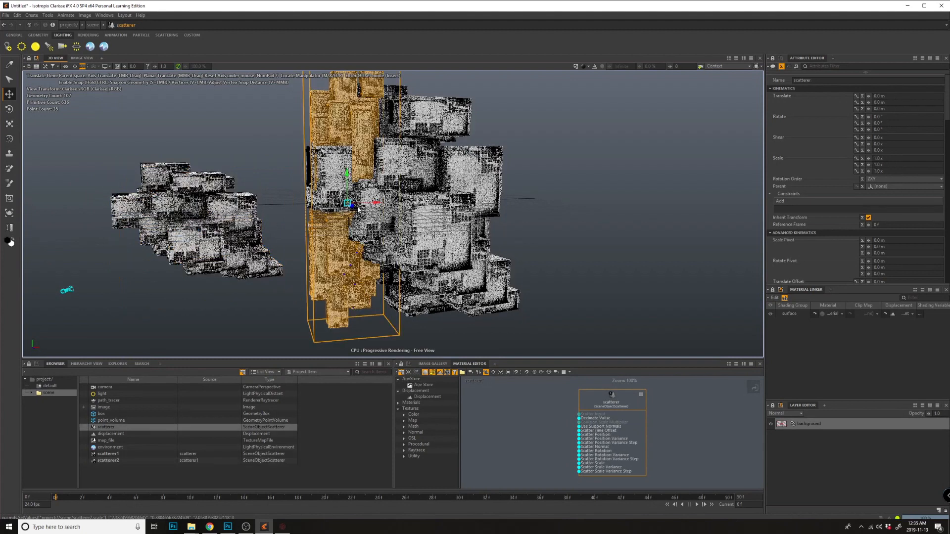
{"action": "left_click", "coordinate": [203, 236]}
{"action": "left_click_drag", "start_coordinate": [231, 227], "coordinate": [321, 274]}
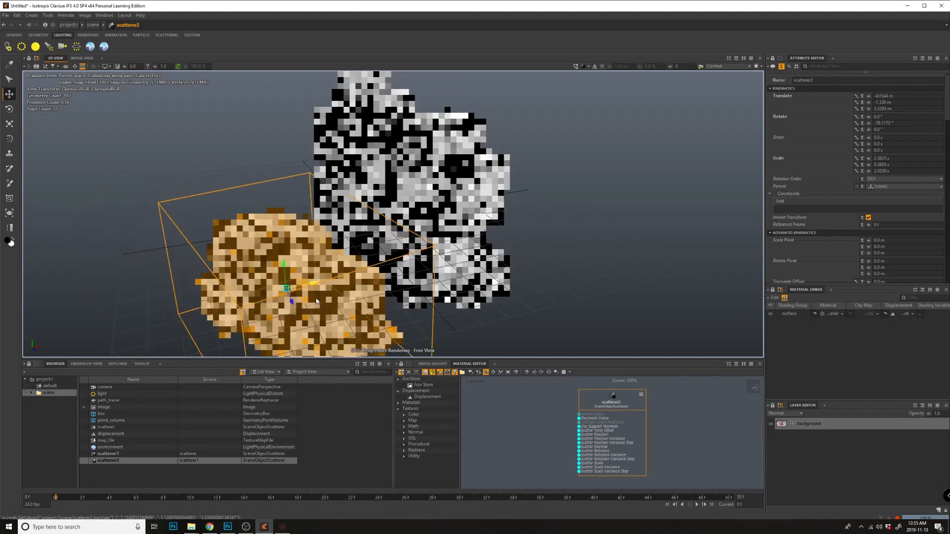
{"action": "left_click", "coordinate": [282, 200]}
Rotate scatterer2 to about 0.9° around Y so it faces alongside the tall structures.
{"action": "left_click_drag", "start_coordinate": [295, 243], "coordinate": [316, 222], "text": "alt"}
{"action": "right_click_drag", "start_coordinate": [316, 223], "coordinate": [277, 233], "text": "alt"}
{"action": "left_click_drag", "start_coordinate": [277, 233], "coordinate": [419, 279], "text": "alt"}
{"action": "left_click", "coordinate": [327, 234]}
{"action": "key", "text": "e"}
{"action": "left_click", "coordinate": [418, 278]}
{"action": "left_click", "coordinate": [341, 227]}
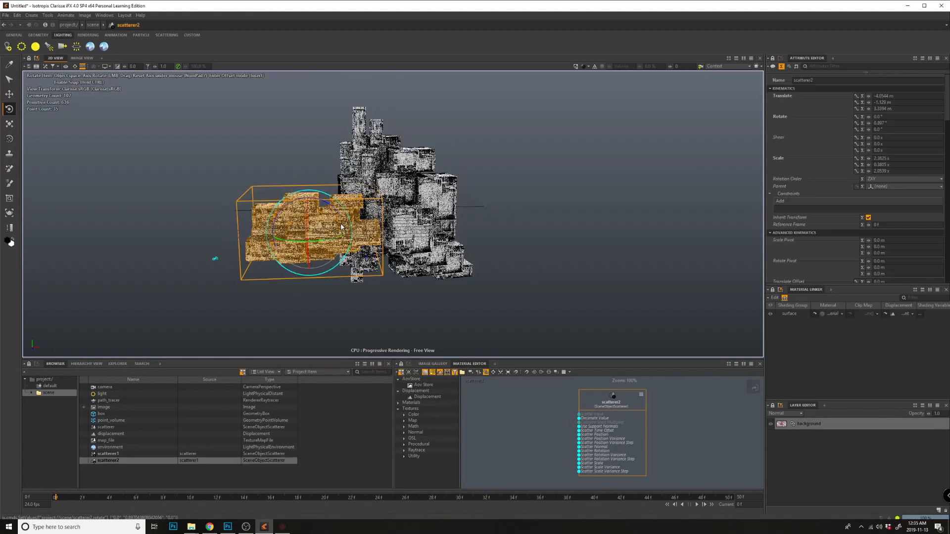
Rescale scatterer2 to about 1.56 in X and 0.78 in Y, and tilt it at the base of the towers.
{"action": "left_click_drag", "start_coordinate": [309, 197], "coordinate": [323, 317]}
{"action": "key", "text": "e"}
{"action": "left_click", "coordinate": [231, 222]}
{"action": "left_click", "coordinate": [321, 223]}
{"action": "left_click_drag", "start_coordinate": [306, 237], "coordinate": [300, 158]}
{"action": "left_click_drag", "start_coordinate": [216, 233], "coordinate": [229, 232], "text": "alt"}
{"action": "left_click", "coordinate": [229, 232]}
{"action": "left_click", "coordinate": [391, 260]}
{"action": "left_click_drag", "start_coordinate": [388, 254], "coordinate": [296, 253]}
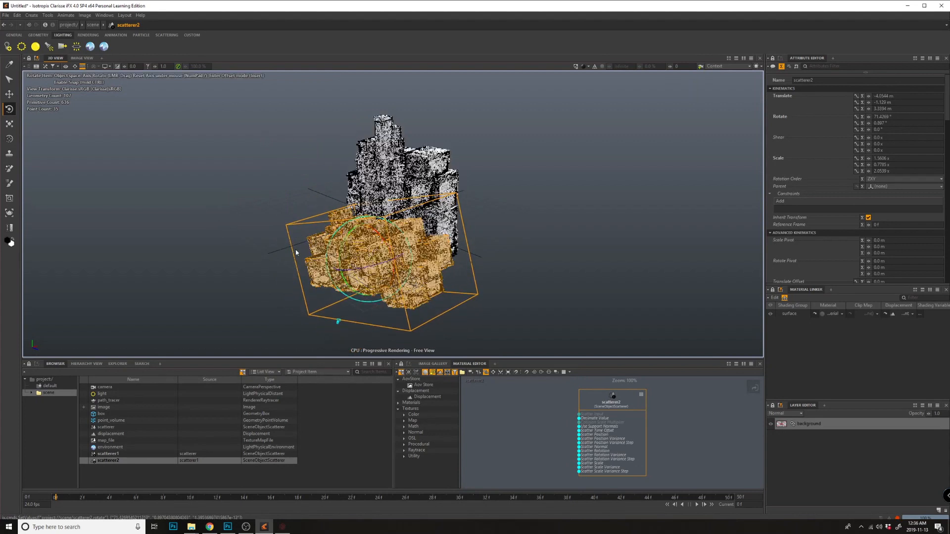
{"action": "left_click_drag", "start_coordinate": [392, 255], "coordinate": [369, 204]}
{"action": "left_click", "coordinate": [530, 248]}
Frame the combined structures close up and examine their displaced surface detail.
{"action": "right_click_drag", "start_coordinate": [369, 205], "coordinate": [539, 188], "text": "alt"}
{"action": "right_click_drag", "start_coordinate": [346, 114], "coordinate": [376, 106], "text": "alt"}
{"action": "middle_click_drag", "start_coordinate": [377, 106], "coordinate": [393, 186], "text": "alt"}
{"action": "right_click_drag", "start_coordinate": [392, 186], "coordinate": [503, 186], "text": "alt"}
{"action": "middle_click_drag", "start_coordinate": [322, 269], "coordinate": [348, 196], "text": "alt"}
{"action": "right_click_drag", "start_coordinate": [348, 196], "coordinate": [458, 196], "text": "alt"}
{"action": "middle_click_drag", "start_coordinate": [393, 178], "coordinate": [393, 247], "text": "alt"}
{"action": "right_click_drag", "start_coordinate": [404, 197], "coordinate": [343, 196], "text": "alt"}
{"action": "middle_click_drag", "start_coordinate": [343, 196], "coordinate": [414, 223], "text": "alt"}
{"action": "middle_click_drag", "start_coordinate": [313, 209], "coordinate": [328, 225], "text": "alt"}
{"action": "right_click_drag", "start_coordinate": [328, 225], "coordinate": [357, 225], "text": "alt"}
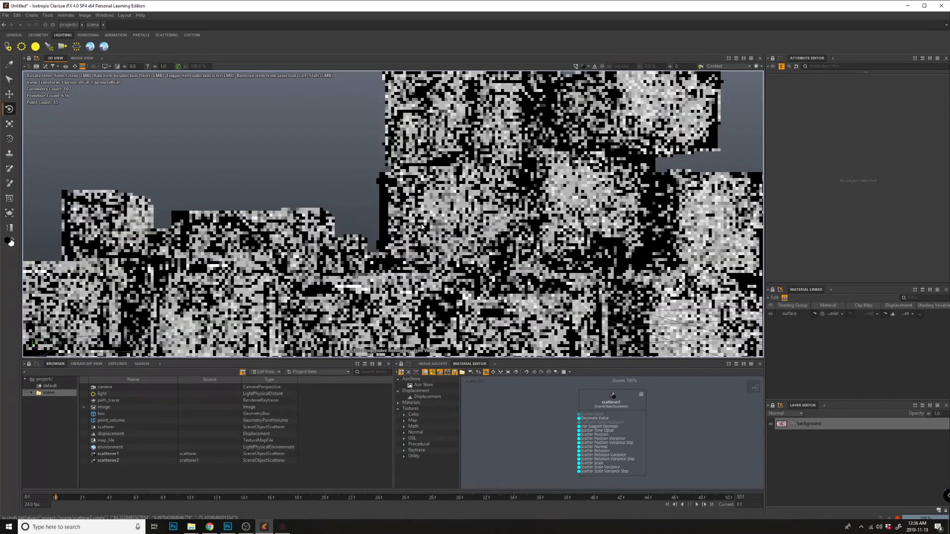
{"action": "middle_click_drag", "start_coordinate": [455, 312], "coordinate": [430, 274], "text": "alt"}
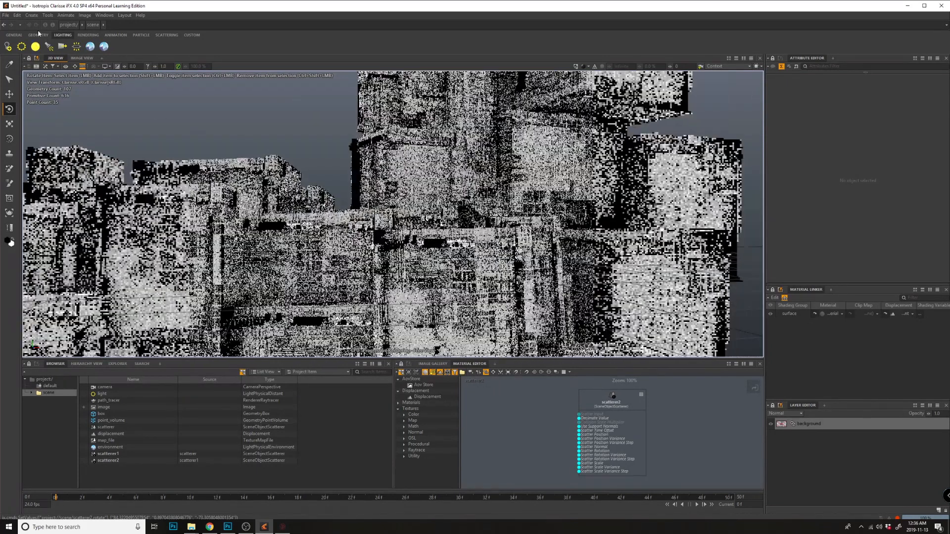
Create a Perspective Advanced camera and display its lens attributes.
{"action": "left_click", "coordinate": [32, 15]}
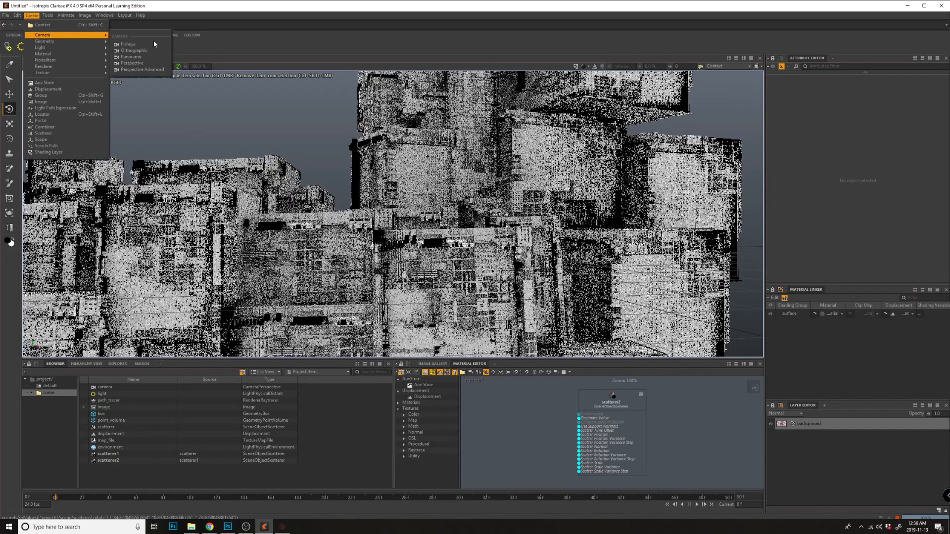
{"action": "left_click", "coordinate": [148, 69]}
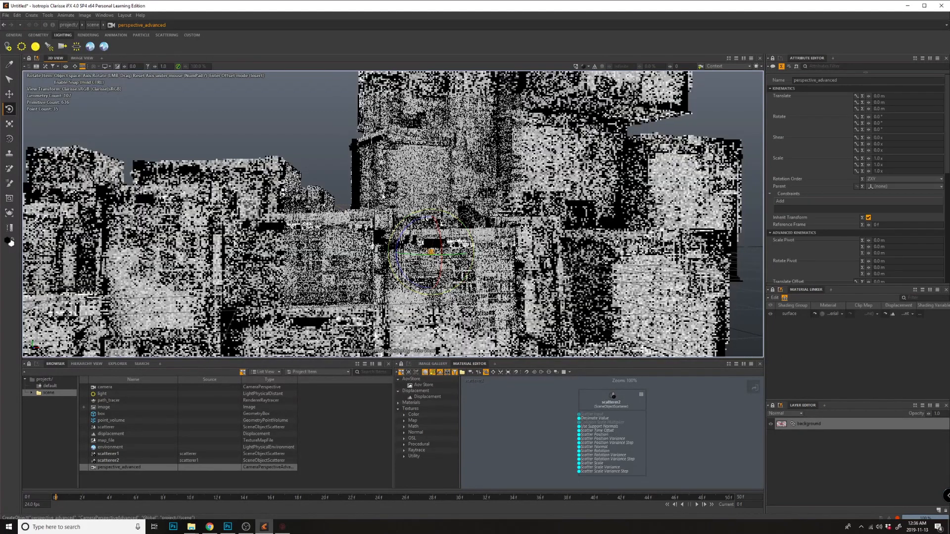
{"action": "left_click", "coordinate": [263, 144]}
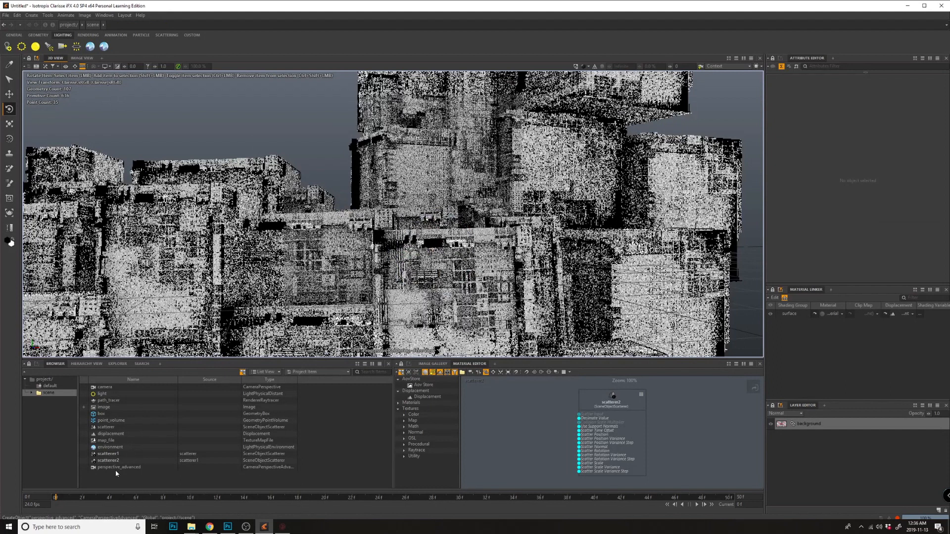
{"action": "left_click", "coordinate": [121, 467]}
{"action": "scroll", "coordinate": [878, 204], "scroll_direction": "down", "scroll_amount": 5}
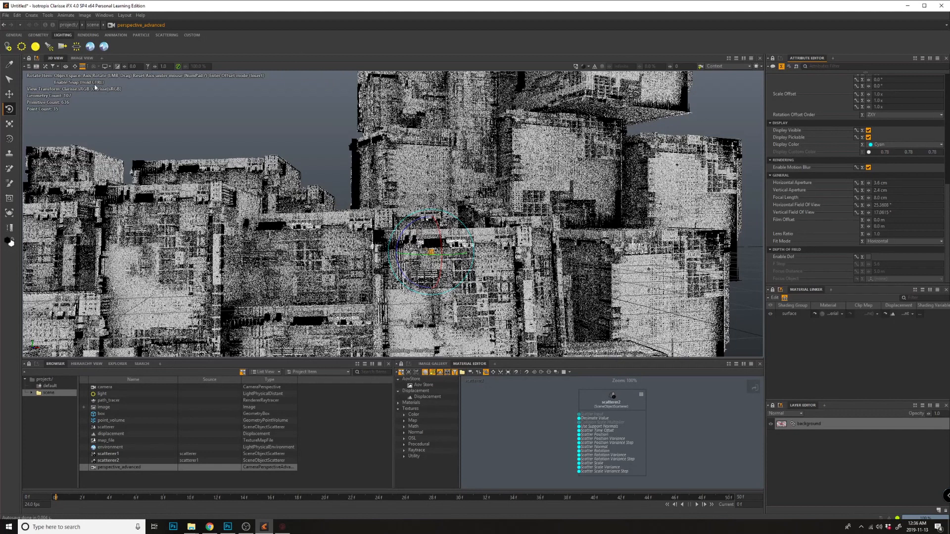
Set the background layer's active camera to perspective_advanced and switch to the rendered image.
{"action": "left_click", "coordinate": [825, 424]}
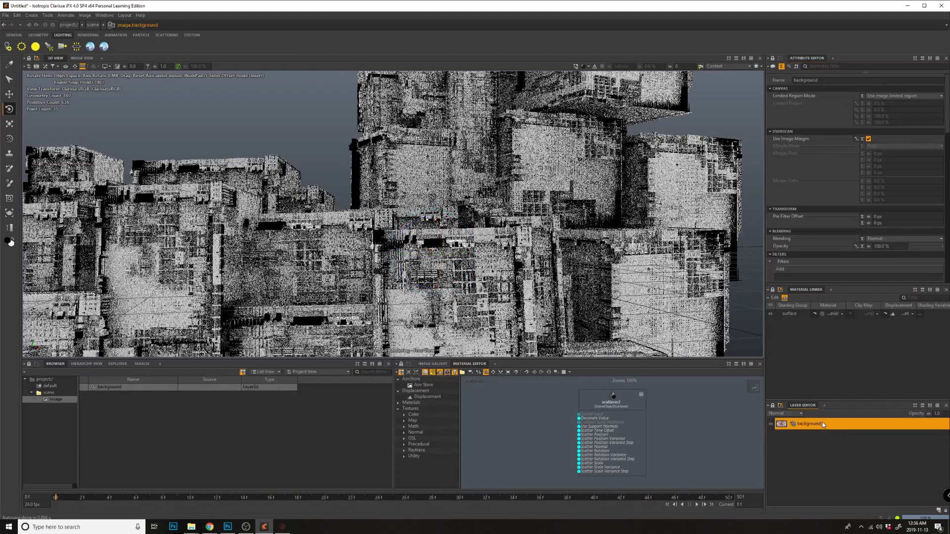
{"action": "scroll", "coordinate": [856, 178], "scroll_direction": "down", "scroll_amount": 10}
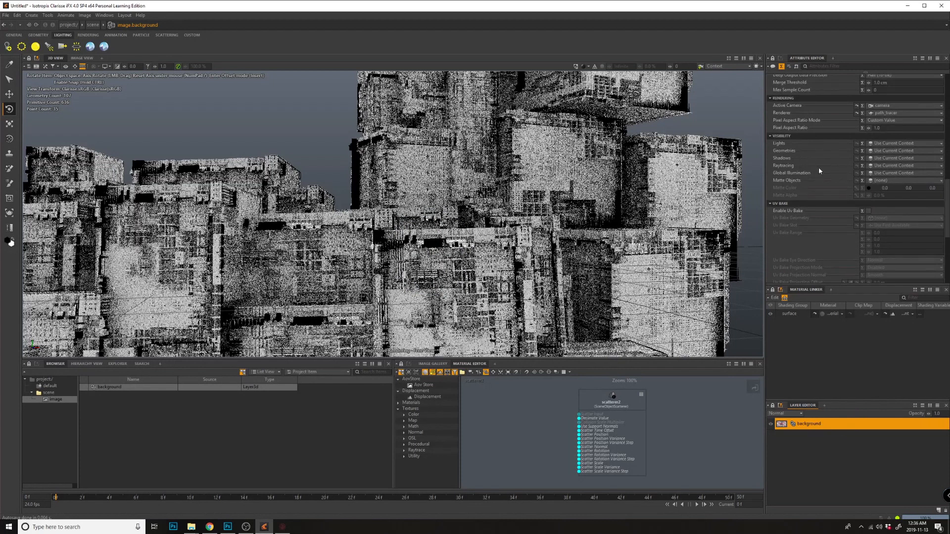
{"action": "left_click", "coordinate": [887, 110]}
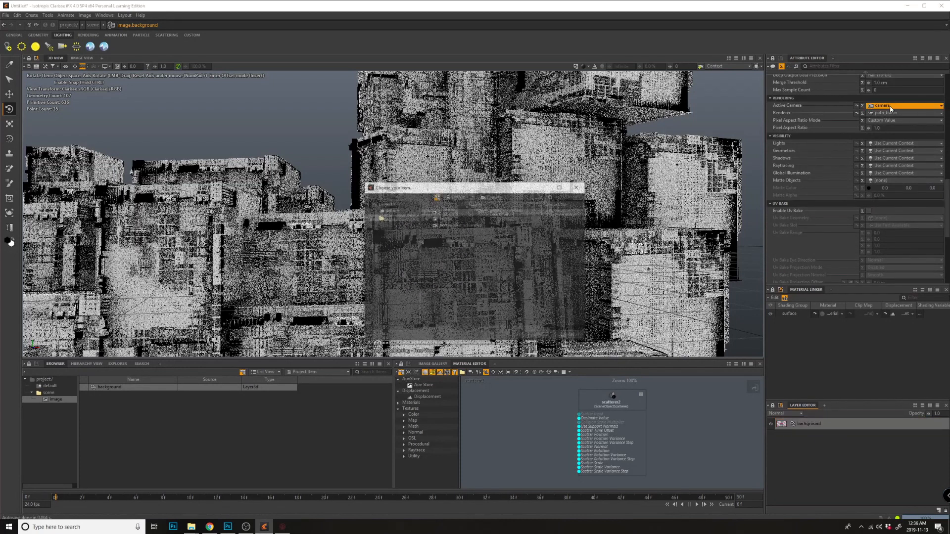
{"action": "left_click", "coordinate": [459, 225]}
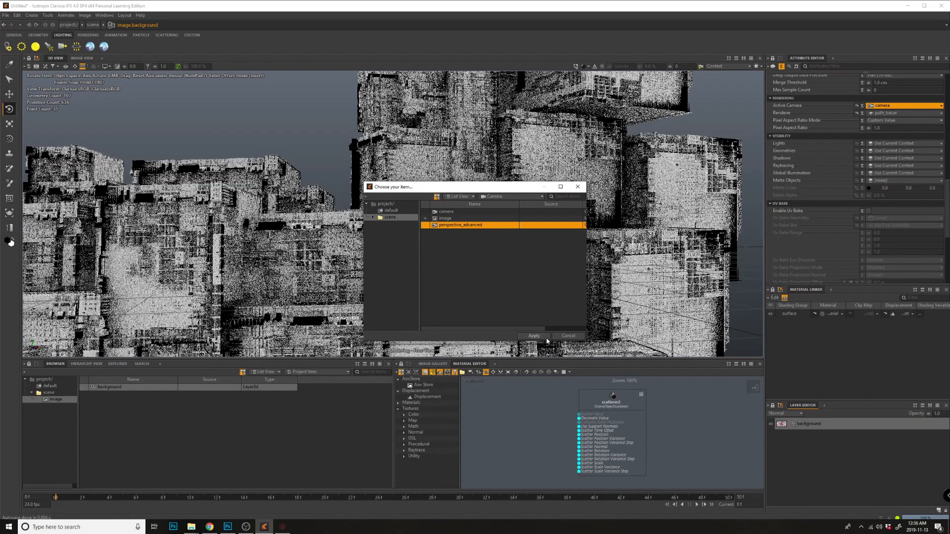
{"action": "left_click", "coordinate": [533, 335]}
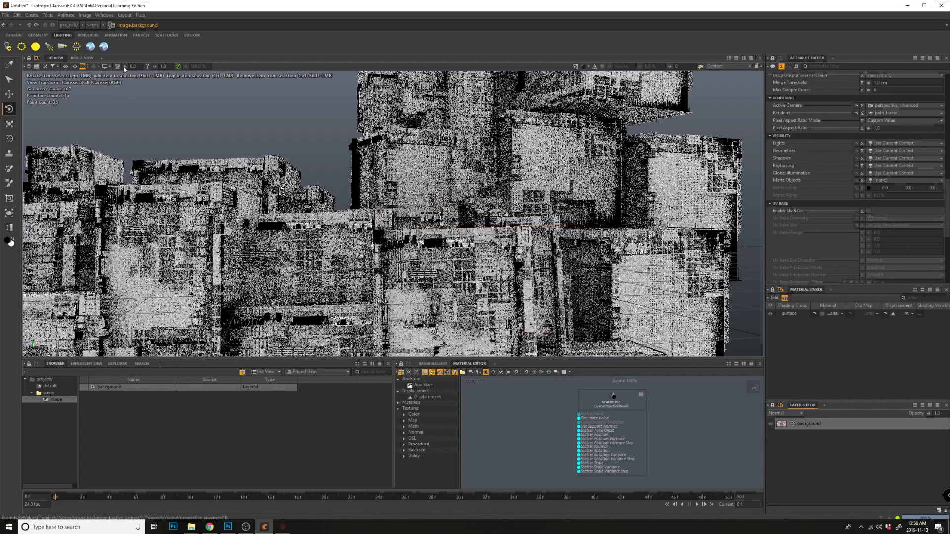
{"action": "left_click", "coordinate": [81, 58]}
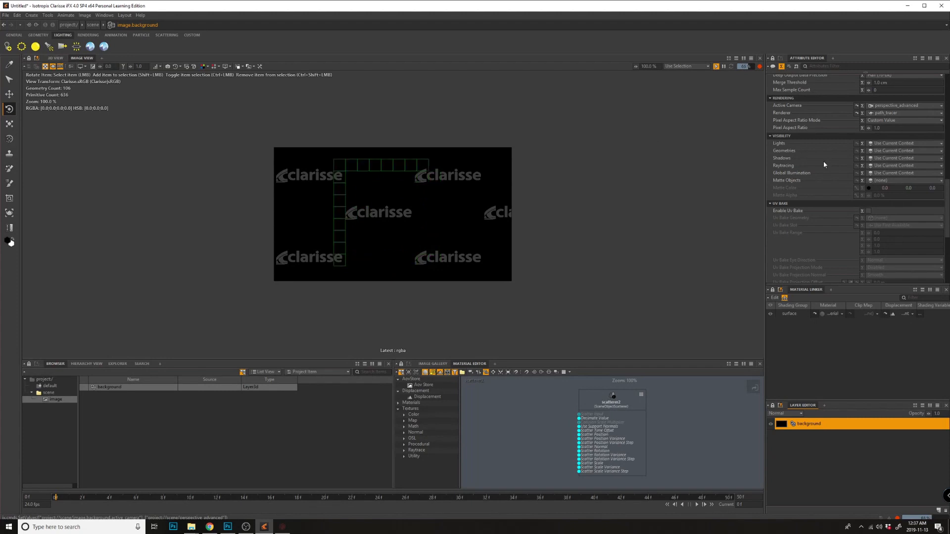
Set the background layer's active camera back to the original camera.
{"action": "left_click", "coordinate": [49, 393]}
{"action": "left_click", "coordinate": [826, 421]}
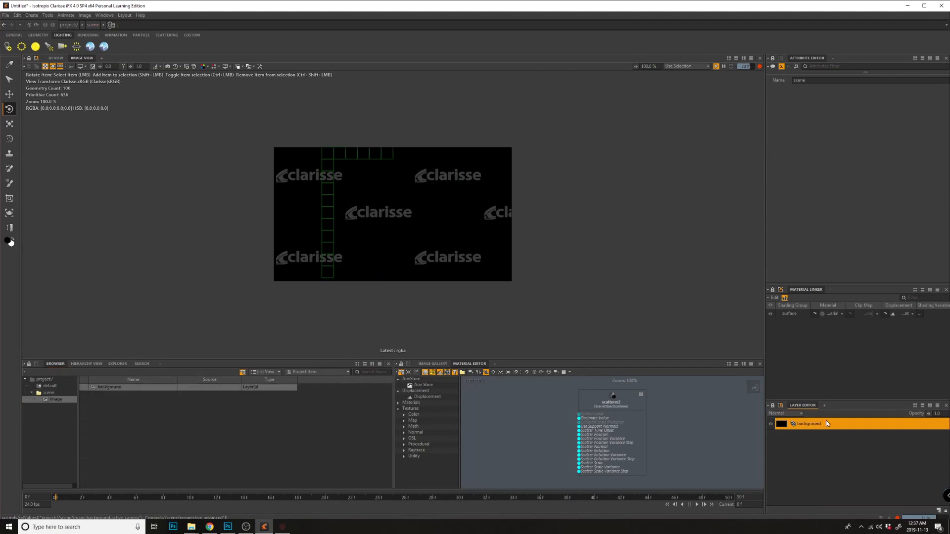
{"action": "left_click", "coordinate": [880, 106]}
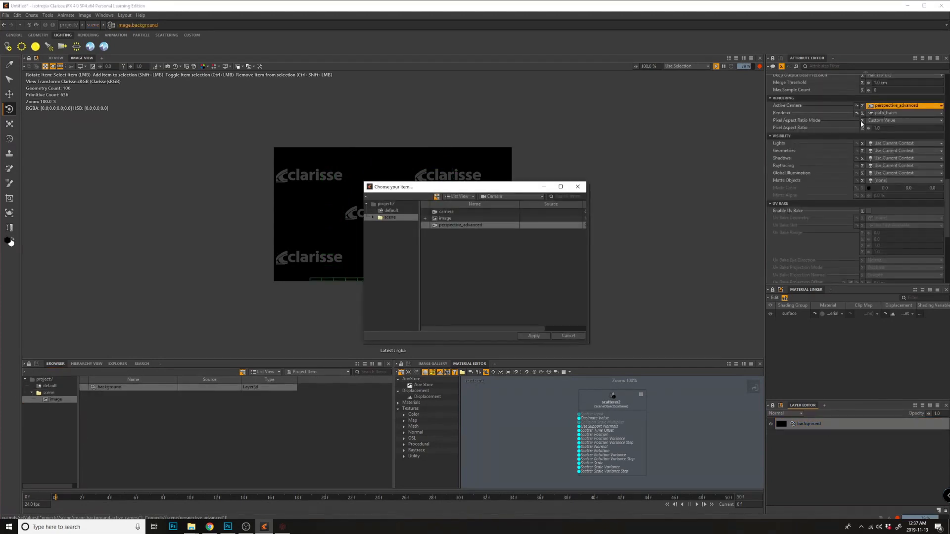
{"action": "double_click", "coordinate": [446, 211]}
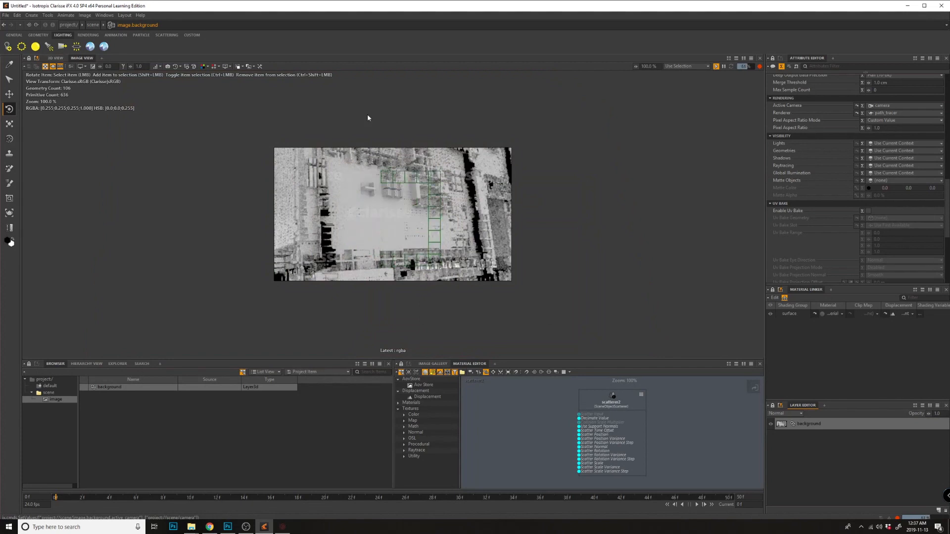
Look through perspective_advanced in the 3D view and frame the combined tower structures with it.
{"action": "left_click", "coordinate": [56, 59]}
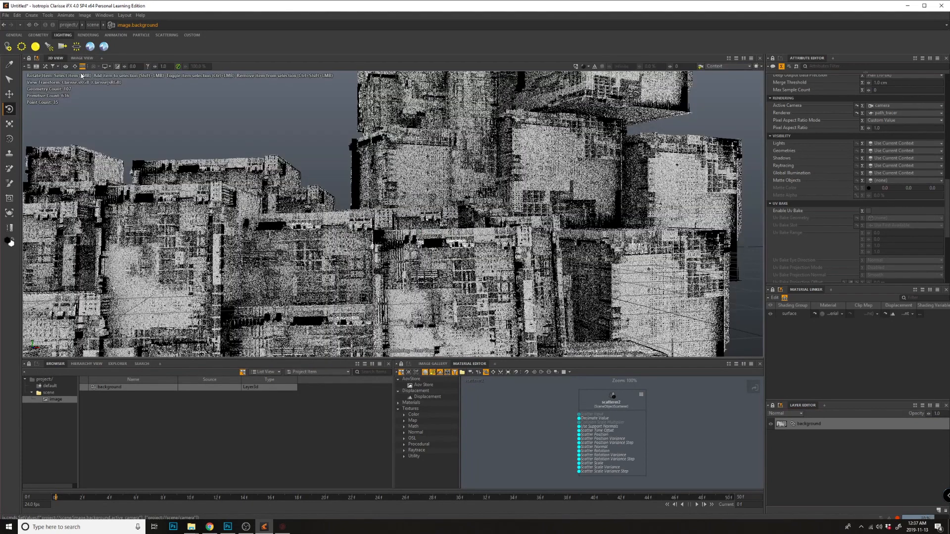
{"action": "left_click", "coordinate": [66, 67]}
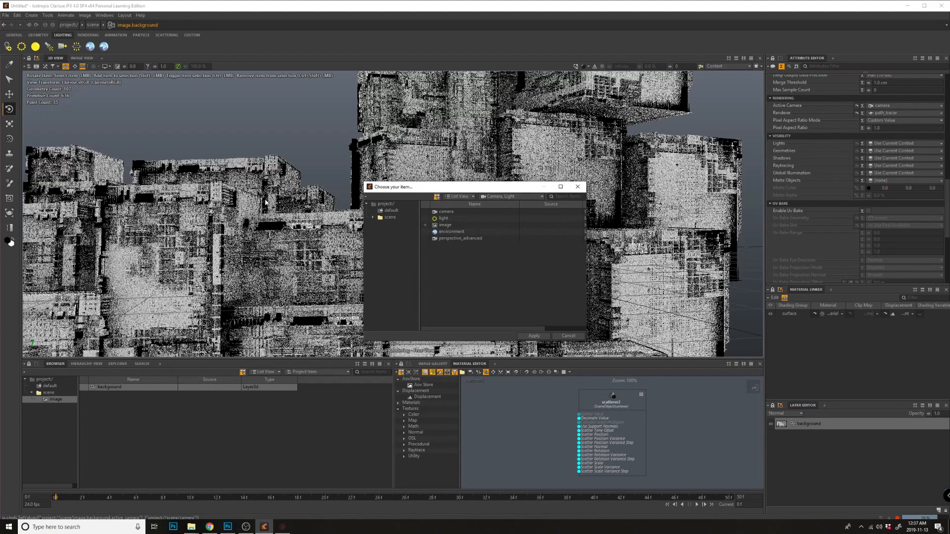
{"action": "double_click", "coordinate": [471, 238]}
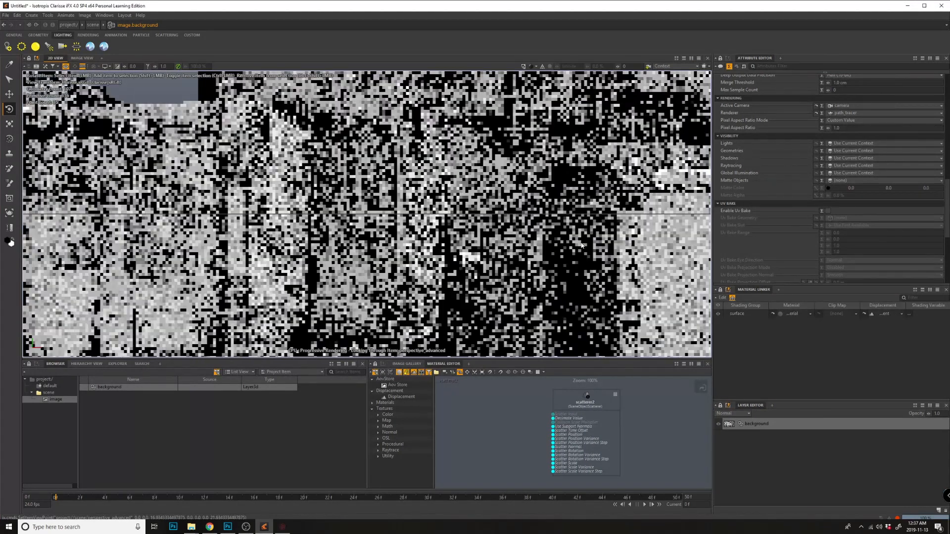
{"action": "right_click_drag", "start_coordinate": [581, 245], "coordinate": [487, 265], "text": "alt"}
{"action": "middle_click_drag", "start_coordinate": [487, 265], "coordinate": [474, 332], "text": "alt"}
{"action": "left_click_drag", "start_coordinate": [474, 332], "coordinate": [411, 302], "text": "alt"}
{"action": "right_click_drag", "start_coordinate": [411, 301], "coordinate": [381, 242], "text": "alt"}
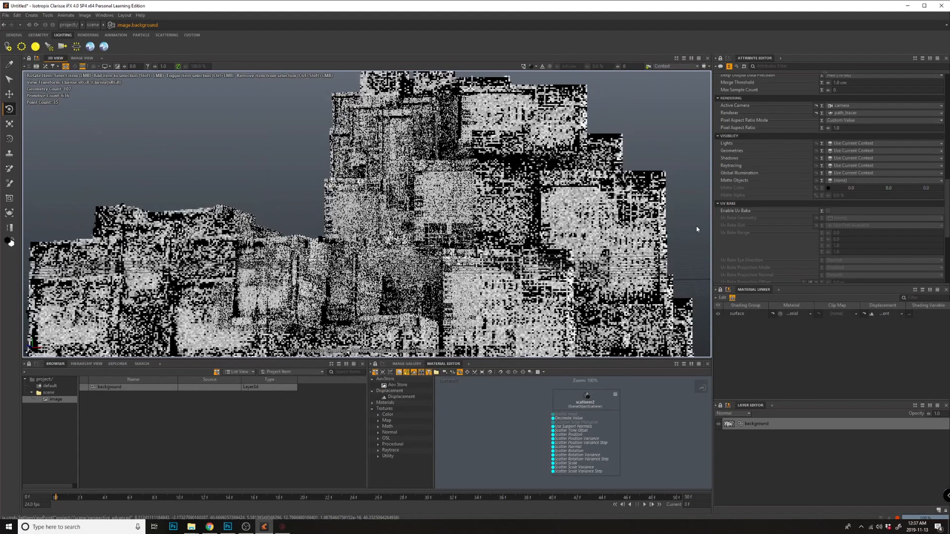
Set the background layer's active camera to perspective_advanced and display the rendered image.
{"action": "left_click", "coordinate": [812, 425]}
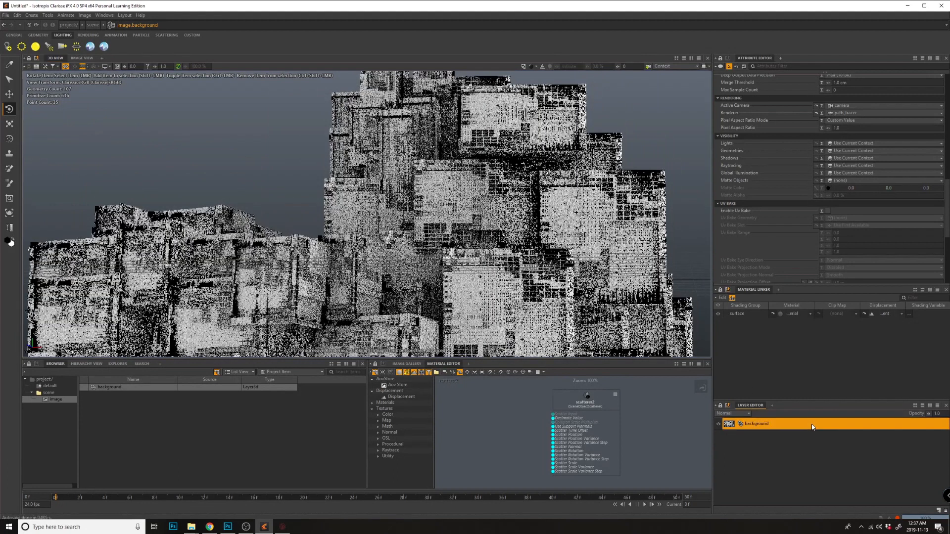
{"action": "left_click", "coordinate": [841, 106]}
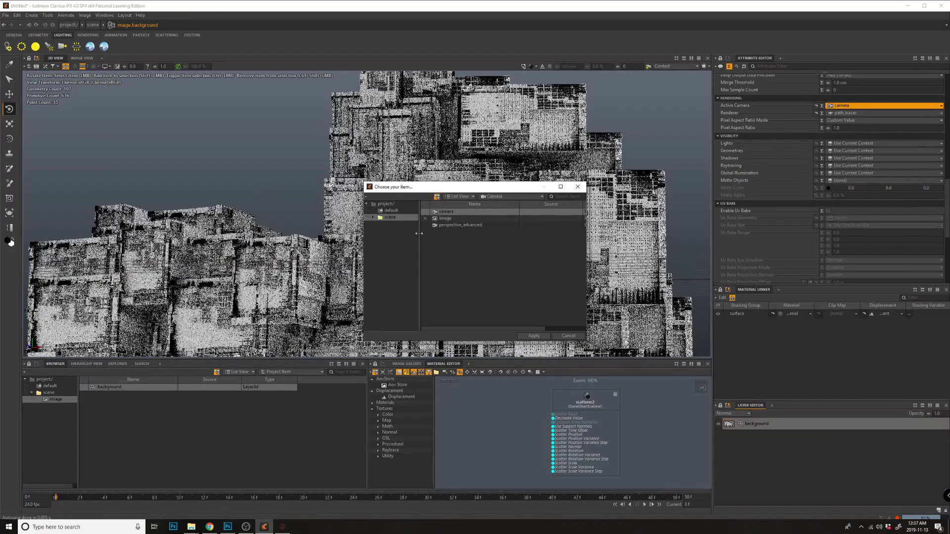
{"action": "double_click", "coordinate": [460, 225]}
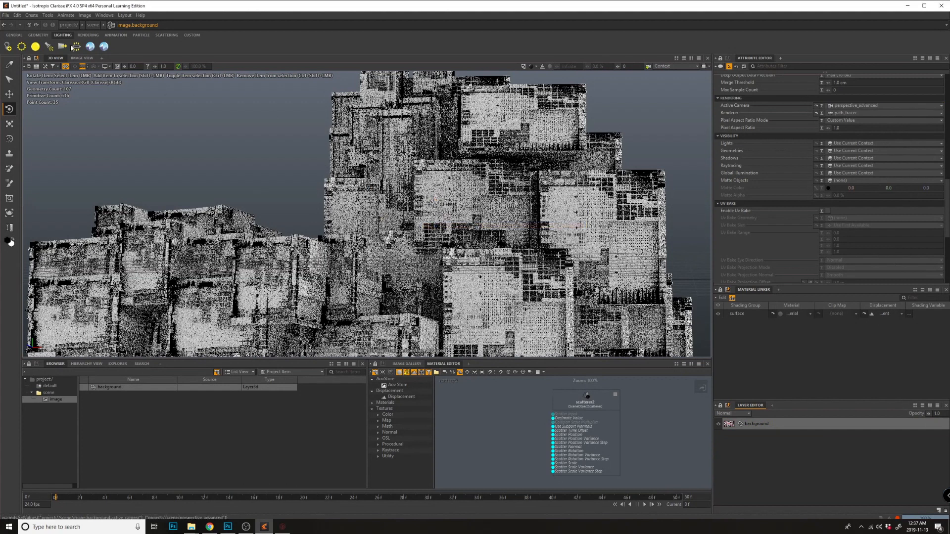
{"action": "left_click", "coordinate": [89, 59]}
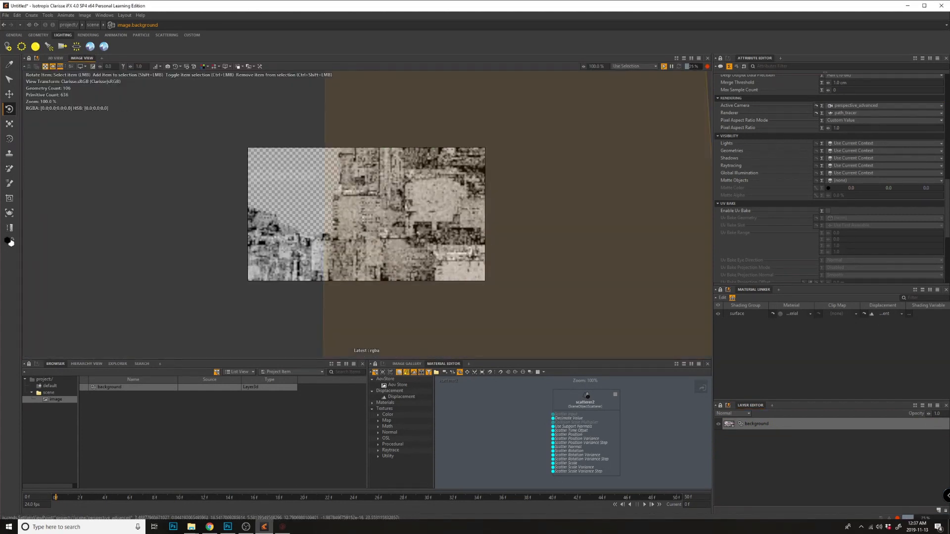
Reset scatterer2's rotation to 0 degrees on all three axes.
{"action": "mouse_move", "coordinate": [366, 214]}
{"action": "left_mouse_down", "text": "alt"}
{"action": "mouse_move", "coordinate": [366, 198]}
{"action": "mouse_move", "coordinate": [366, 233]}
{"action": "mouse_move", "coordinate": [367, 217]}
{"action": "left_mouse_up", "text": "alt"}
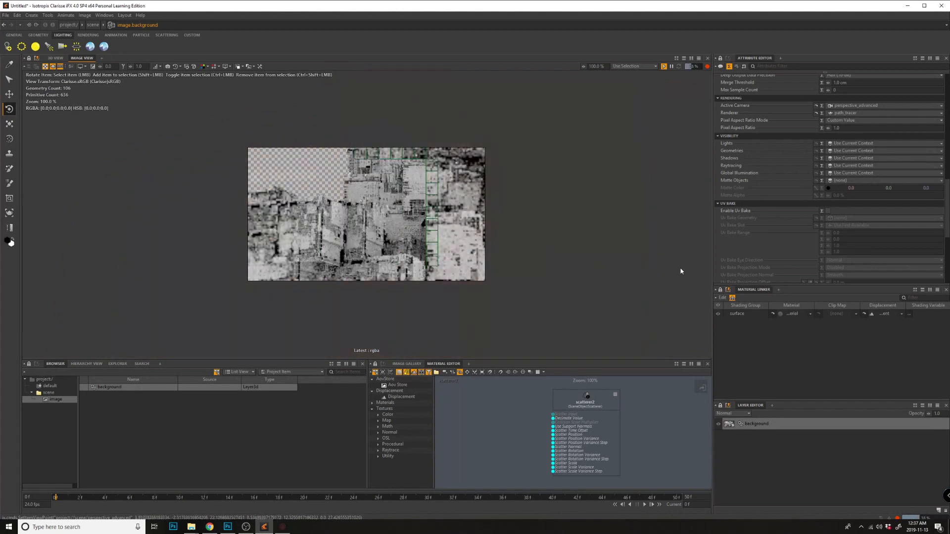
{"action": "left_click_drag", "start_coordinate": [385, 236], "coordinate": [383, 231], "text": "alt"}
{"action": "left_click", "coordinate": [334, 241]}
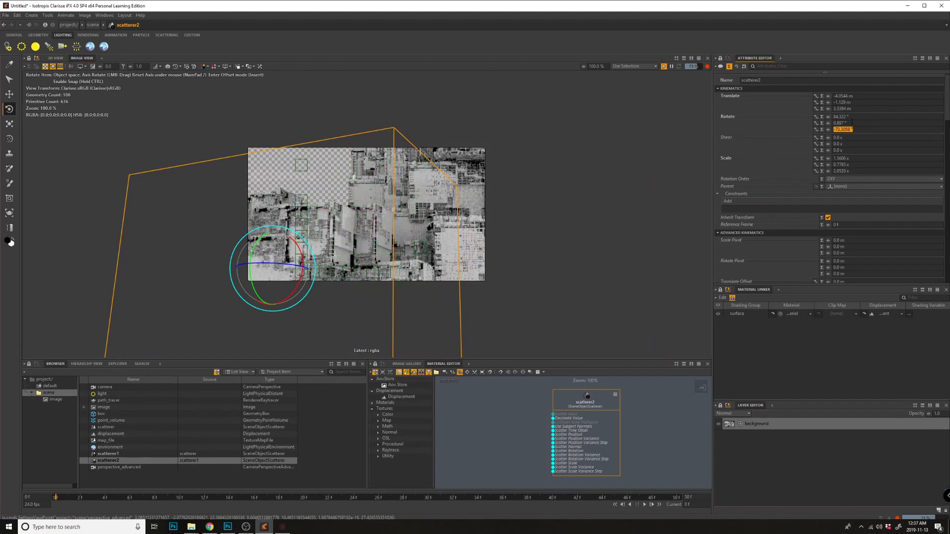
{"action": "key", "text": "Return"}
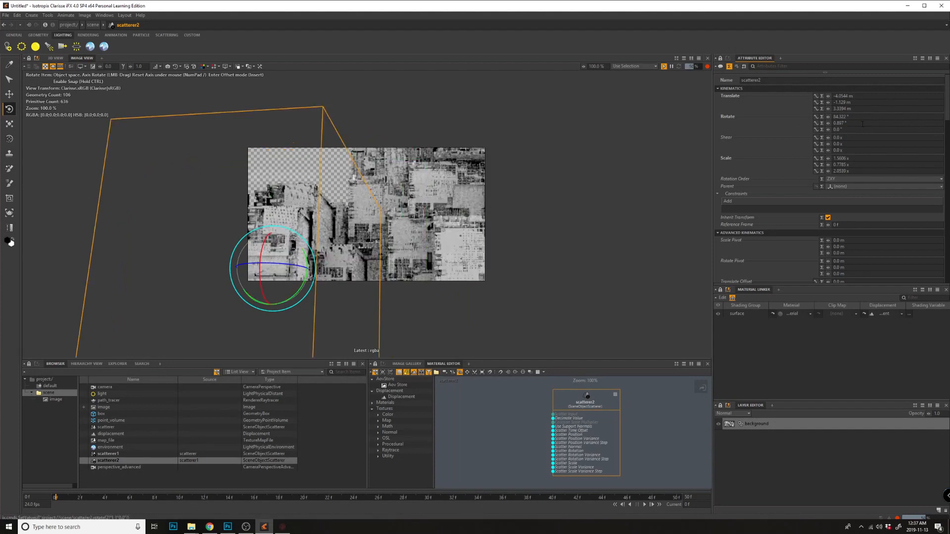
{"action": "type", "text": "0"}
{"action": "key", "text": "Return"}
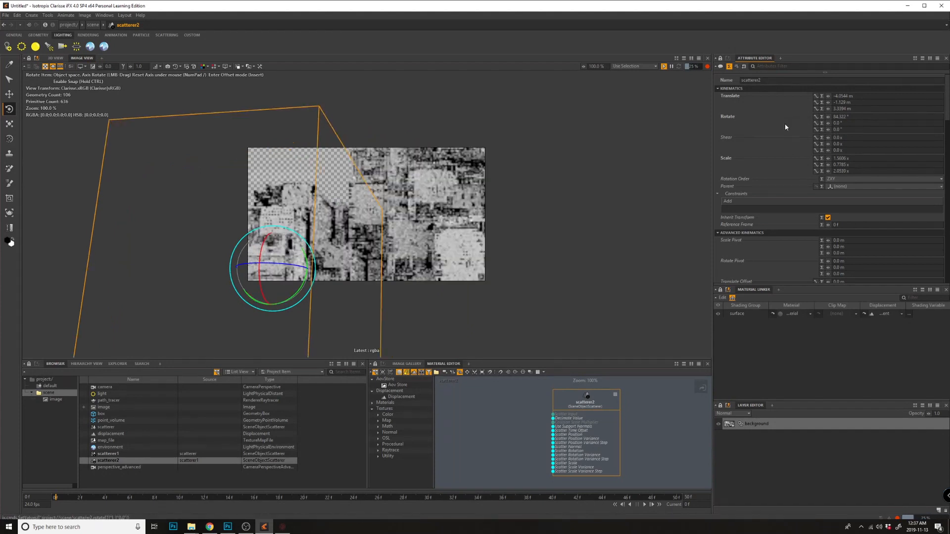
{"action": "left_click", "coordinate": [863, 116]}
{"action": "left_click_drag", "start_coordinate": [863, 117], "coordinate": [771, 114]}
{"action": "type", "text": "0"}
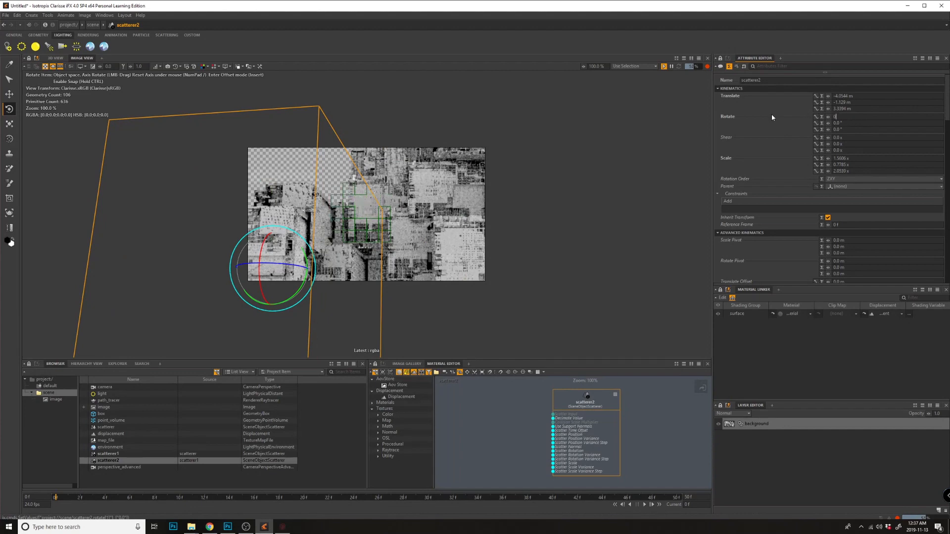
{"action": "key", "text": "Return"}
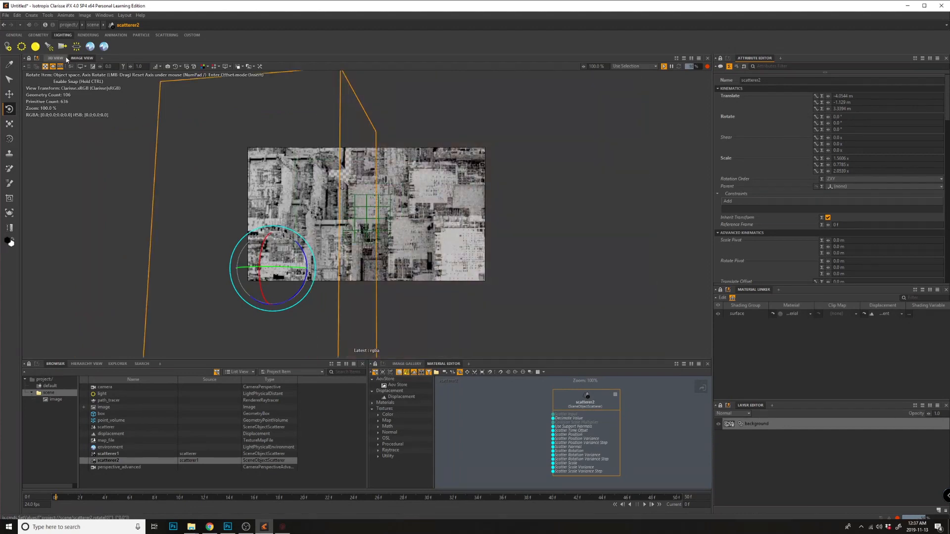
Examine the straightened scatterer2 against the other structures from several angles in the 3D view.
{"action": "left_click", "coordinate": [64, 59]}
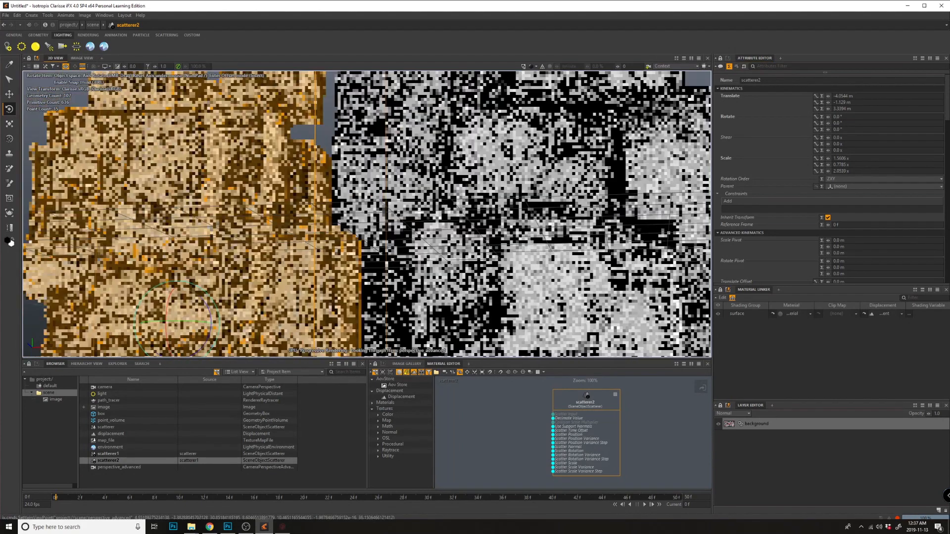
{"action": "right_click_drag", "start_coordinate": [668, 233], "coordinate": [536, 212], "text": "alt"}
{"action": "left_click", "coordinate": [212, 218]}
{"action": "left_click", "coordinate": [300, 233]}
{"action": "left_click_drag", "start_coordinate": [300, 232], "coordinate": [372, 234], "text": "alt"}
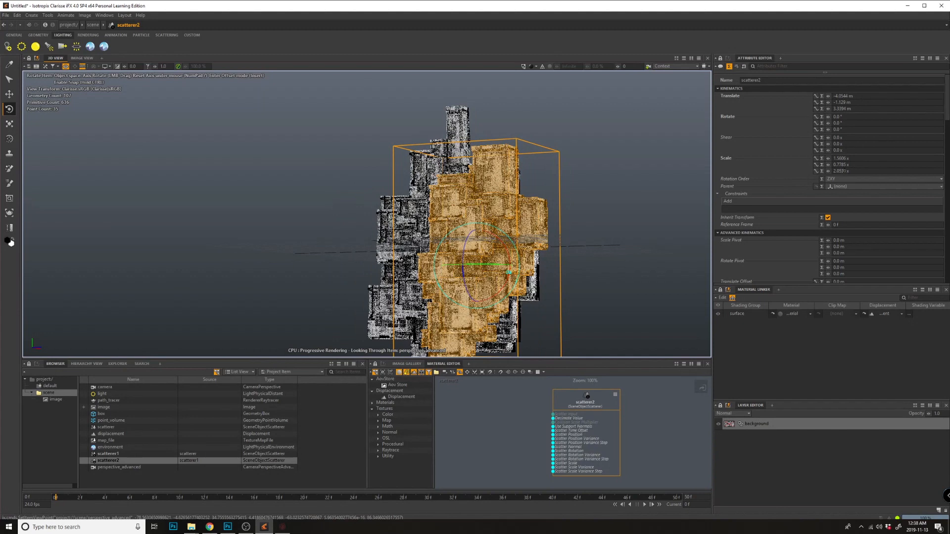
{"action": "left_click_drag", "start_coordinate": [510, 238], "coordinate": [595, 222], "text": "alt"}
{"action": "left_click", "coordinate": [691, 201]}
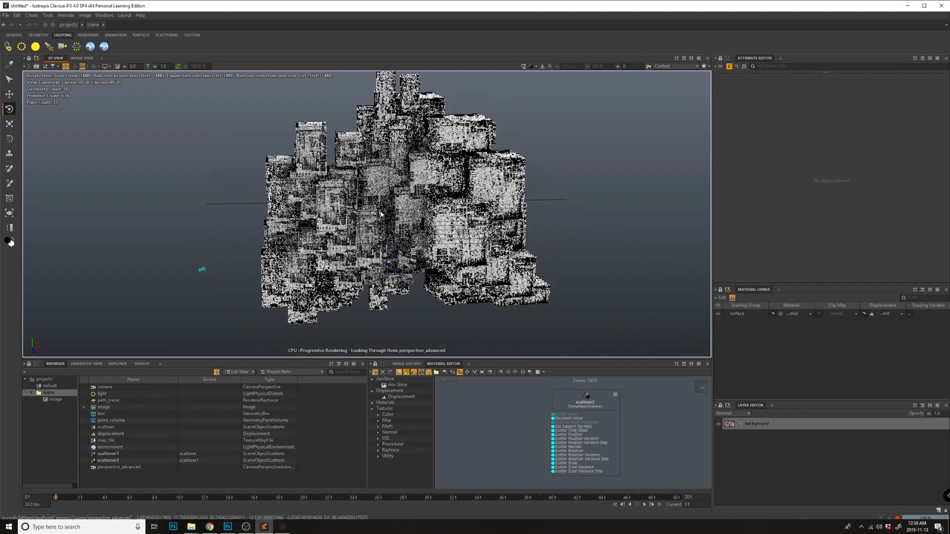
{"action": "left_click_drag", "start_coordinate": [483, 169], "coordinate": [410, 175], "text": "alt"}
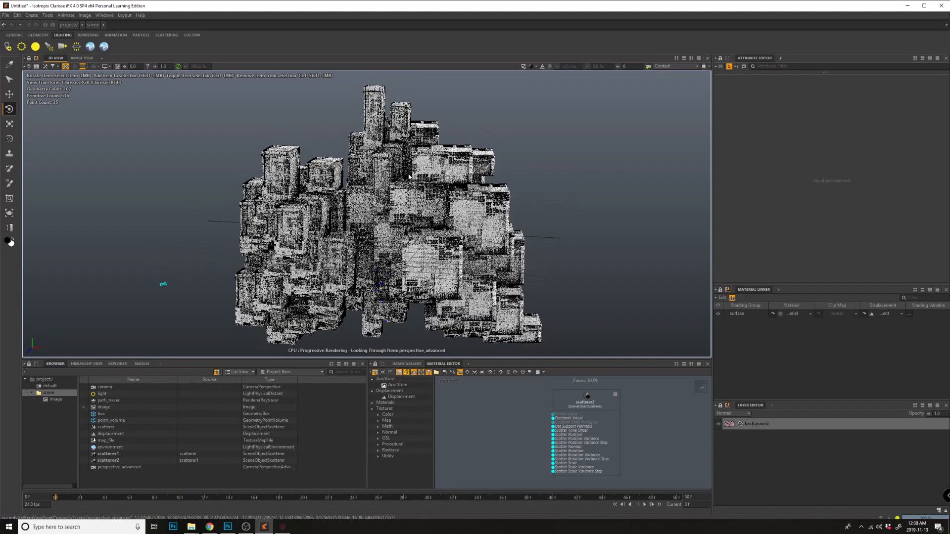
Recompose the rendered image closer to the towers, with their skyline against the empty background.
{"action": "left_click", "coordinate": [82, 58]}
{"action": "right_click_drag", "start_coordinate": [380, 206], "coordinate": [430, 210], "text": "alt"}
{"action": "left_click_drag", "start_coordinate": [346, 232], "coordinate": [349, 218], "text": "alt"}
{"action": "right_click_drag", "start_coordinate": [361, 221], "coordinate": [344, 224], "text": "alt"}
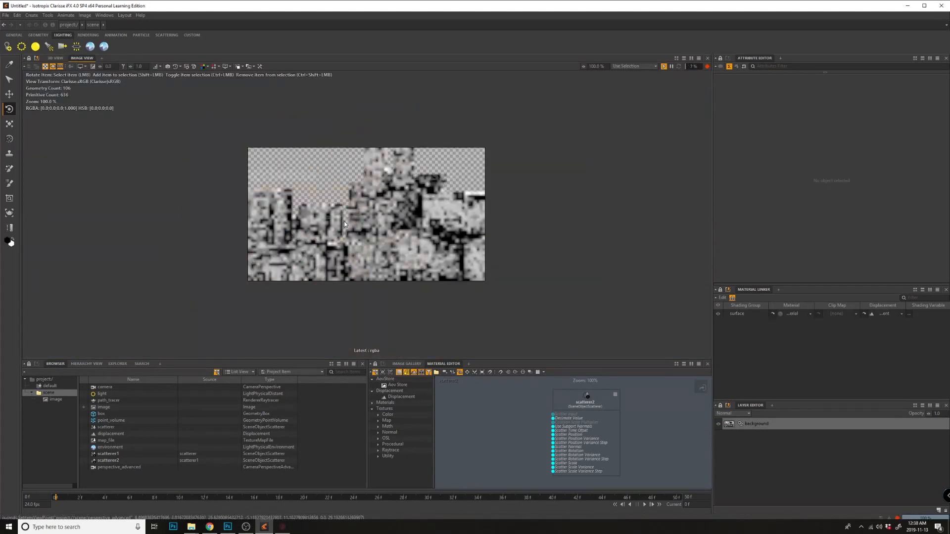
{"action": "left_click_drag", "start_coordinate": [345, 224], "coordinate": [355, 208], "text": "alt"}
{"action": "right_click_drag", "start_coordinate": [388, 207], "coordinate": [368, 208], "text": "alt"}
{"action": "left_click_drag", "start_coordinate": [371, 208], "coordinate": [378, 200], "text": "alt"}
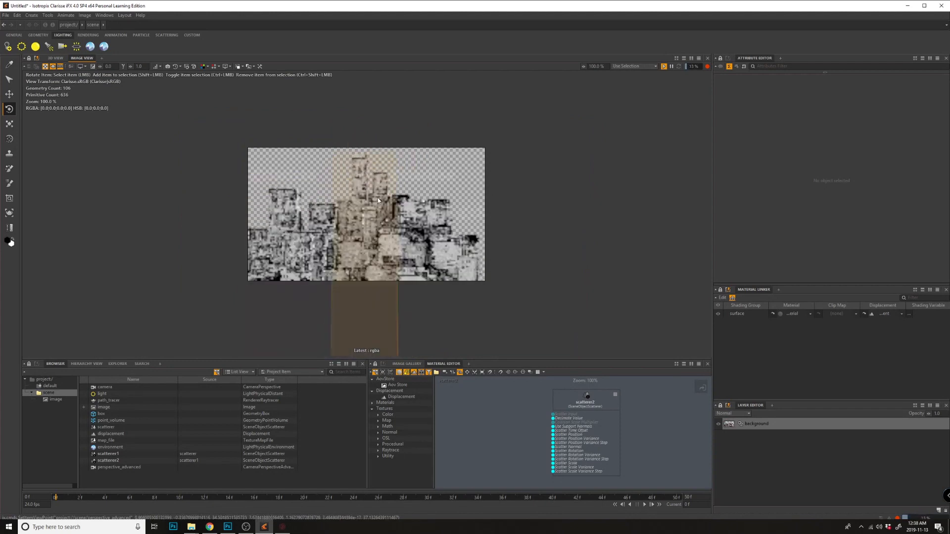
{"action": "right_click_drag", "start_coordinate": [410, 221], "coordinate": [446, 223], "text": "alt"}
{"action": "middle_click_drag", "start_coordinate": [292, 247], "coordinate": [331, 235], "text": "alt"}
{"action": "left_click_drag", "start_coordinate": [403, 198], "coordinate": [408, 220], "text": "alt"}
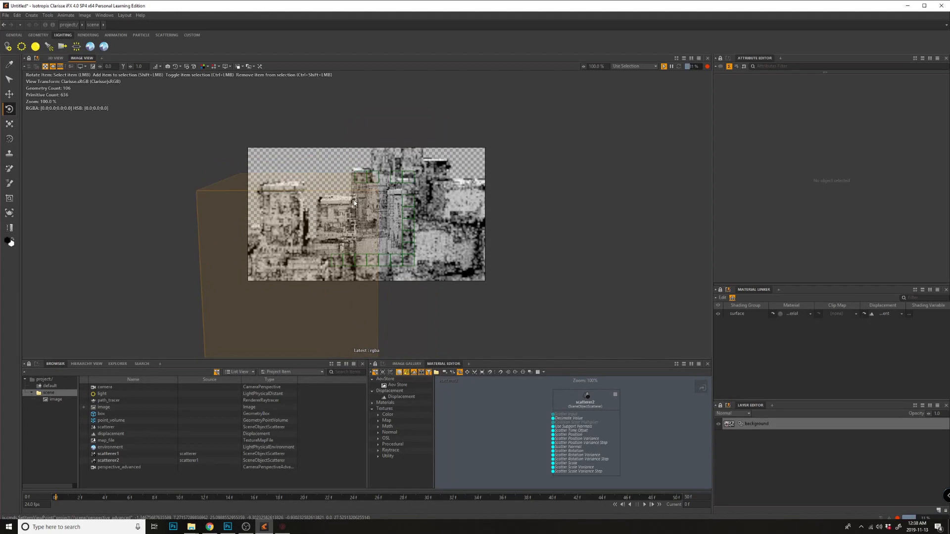
{"action": "right_click_drag", "start_coordinate": [462, 242], "coordinate": [428, 234], "text": "alt"}
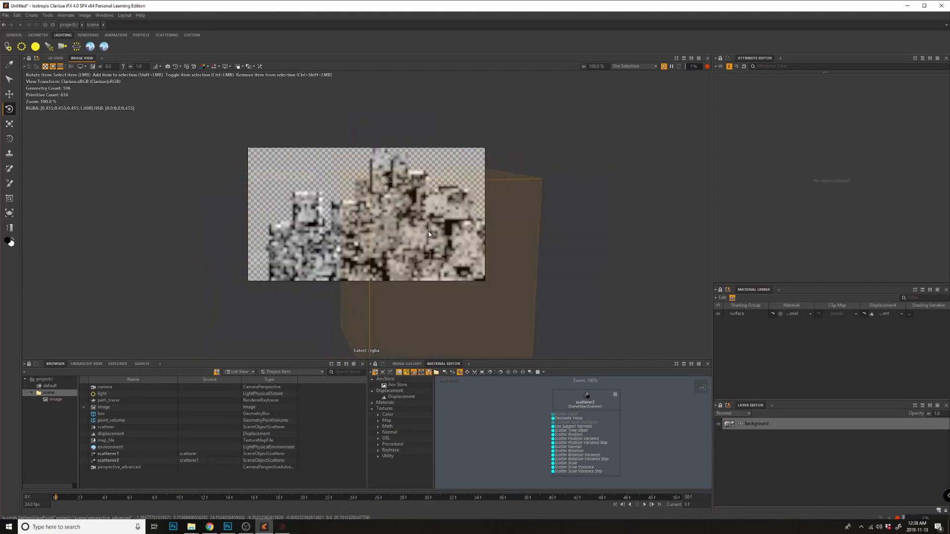
{"action": "left_click_drag", "start_coordinate": [428, 232], "coordinate": [424, 204], "text": "alt"}
{"action": "middle_click_drag", "start_coordinate": [418, 197], "coordinate": [459, 187], "text": "alt"}
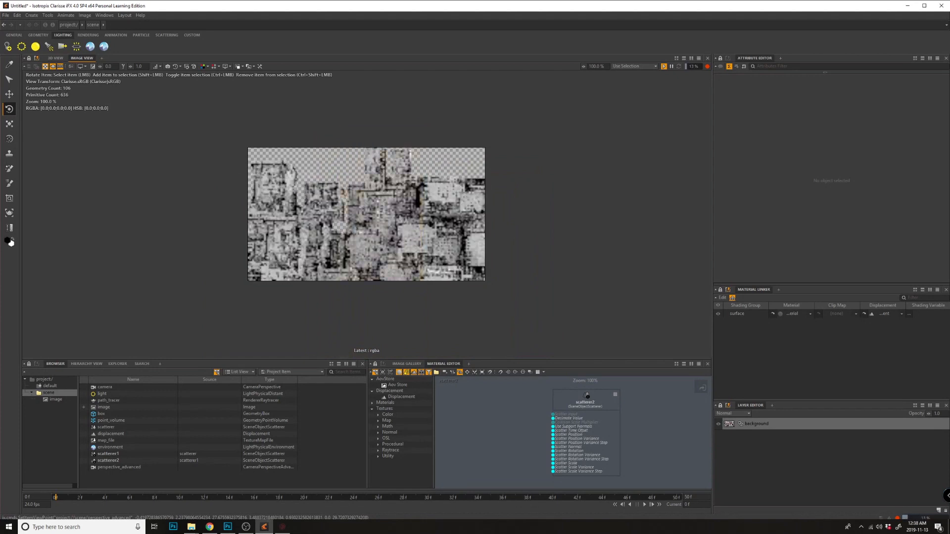
{"action": "right_click_drag", "start_coordinate": [459, 187], "coordinate": [431, 189], "text": "alt"}
{"action": "left_click_drag", "start_coordinate": [440, 208], "coordinate": [400, 191], "text": "alt"}
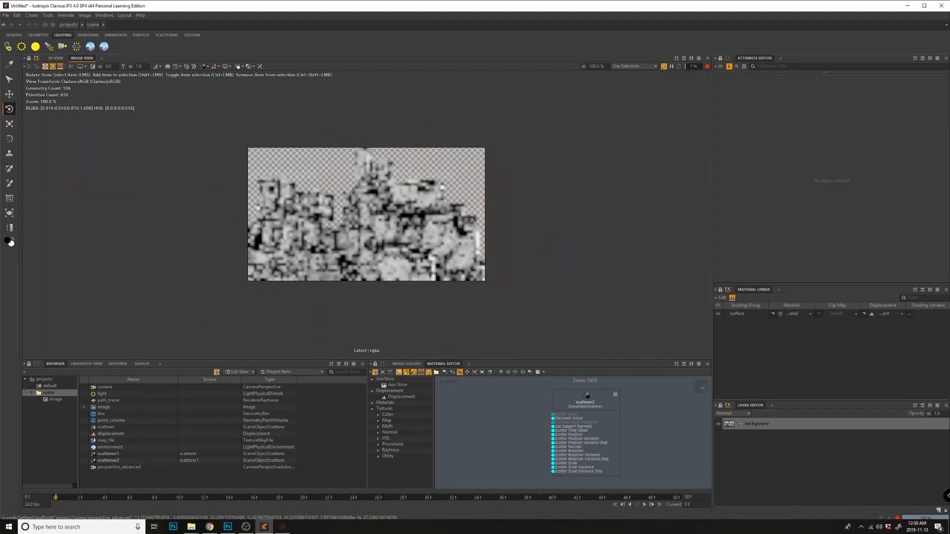
Move scatterer2 lower and forward, to about 1.7 m in X, -6 m in Y and 10.4 m in Z.
{"action": "left_click", "coordinate": [302, 267]}
{"action": "key", "text": "w"}
{"action": "left_click_drag", "start_coordinate": [305, 272], "coordinate": [305, 325]}
{"action": "key", "text": "ctrl+z"}
{"action": "left_click", "coordinate": [220, 245]}
{"action": "left_click", "coordinate": [231, 240]}
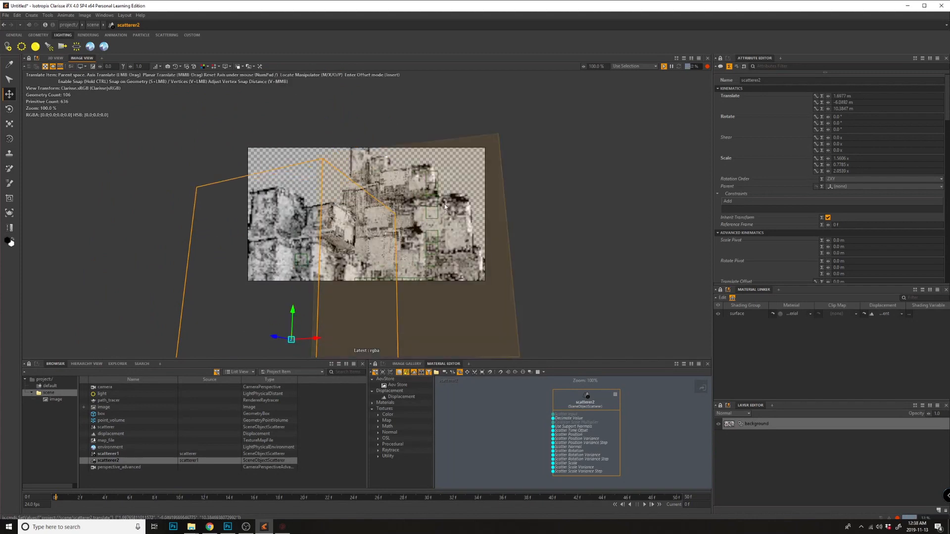
Shift scatterer2 to about 0.51 m in X and flatten it to a Y scale of about 0.46.
{"action": "left_click", "coordinate": [390, 251]}
{"action": "left_click_drag", "start_coordinate": [391, 252], "coordinate": [394, 258], "text": "alt"}
{"action": "middle_click_drag", "start_coordinate": [380, 311], "coordinate": [382, 252], "text": "alt"}
{"action": "left_click", "coordinate": [352, 304]}
{"action": "left_click_drag", "start_coordinate": [343, 321], "coordinate": [320, 322]}
{"action": "key", "text": "r"}
{"action": "key", "text": "w"}
{"action": "left_click", "coordinate": [558, 194]}
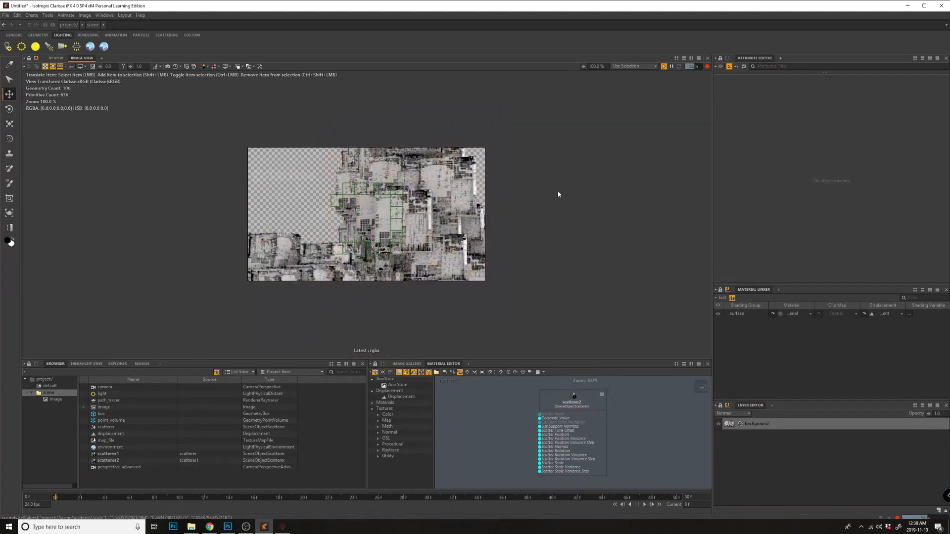
Refine the camera framing around the main tower and raise scatterer2 slightly beside it.
{"action": "mouse_move", "coordinate": [366, 214]}
{"action": "left_mouse_down", "text": "alt"}
{"action": "mouse_move", "coordinate": [297, 214]}
{"action": "mouse_move", "coordinate": [371, 214]}
{"action": "mouse_move", "coordinate": [361, 214]}
{"action": "left_mouse_up", "text": "alt"}
{"action": "middle_click_drag", "start_coordinate": [361, 214], "coordinate": [346, 214], "text": "alt"}
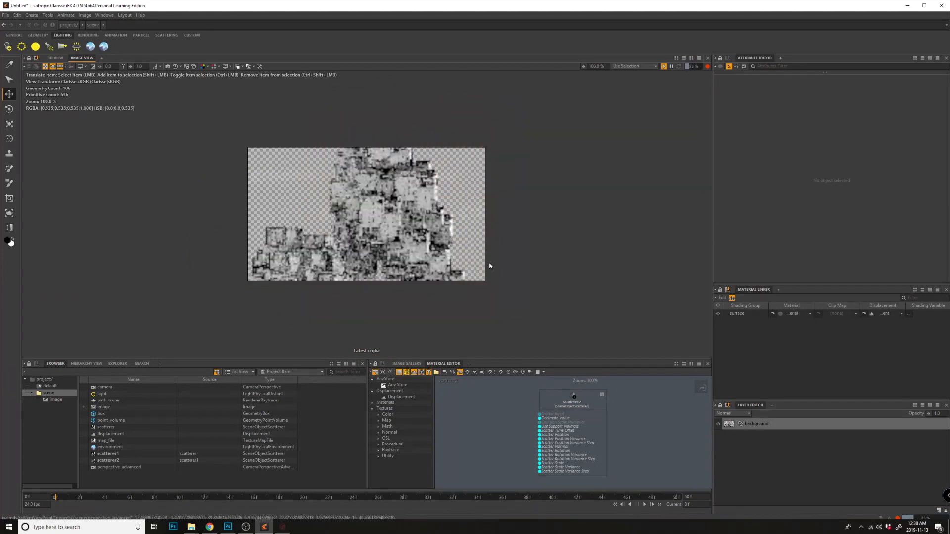
{"action": "left_click", "coordinate": [406, 252]}
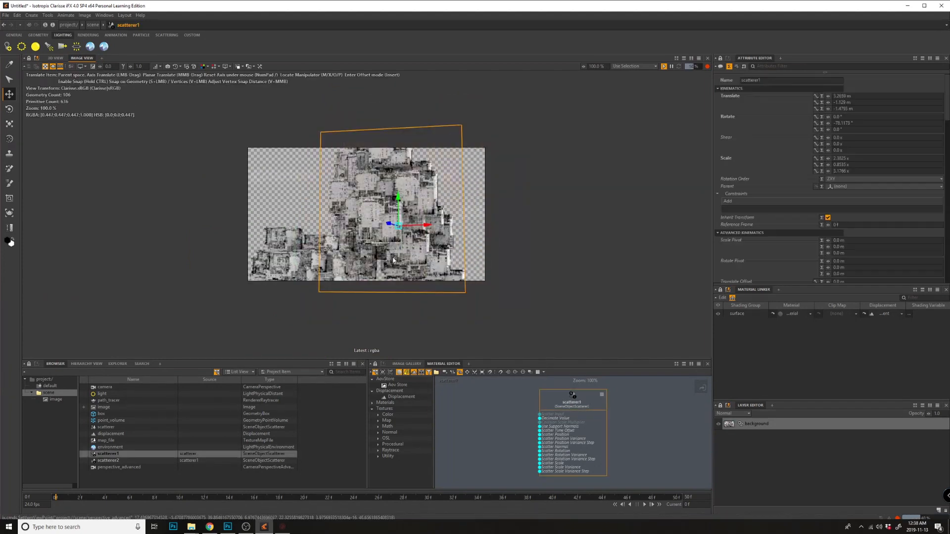
{"action": "right_click_drag", "start_coordinate": [282, 254], "coordinate": [297, 255], "text": "alt"}
{"action": "left_click", "coordinate": [297, 254]}
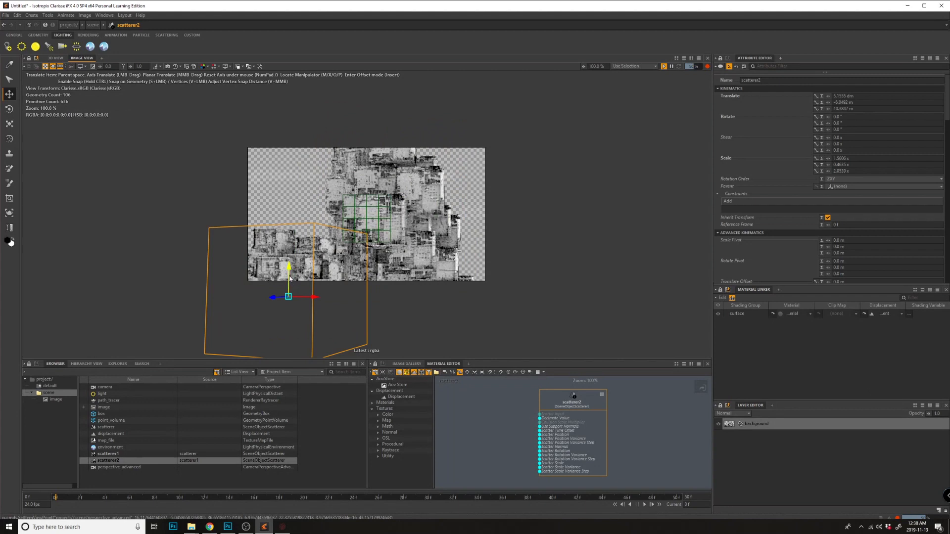
{"action": "left_click", "coordinate": [475, 262]}
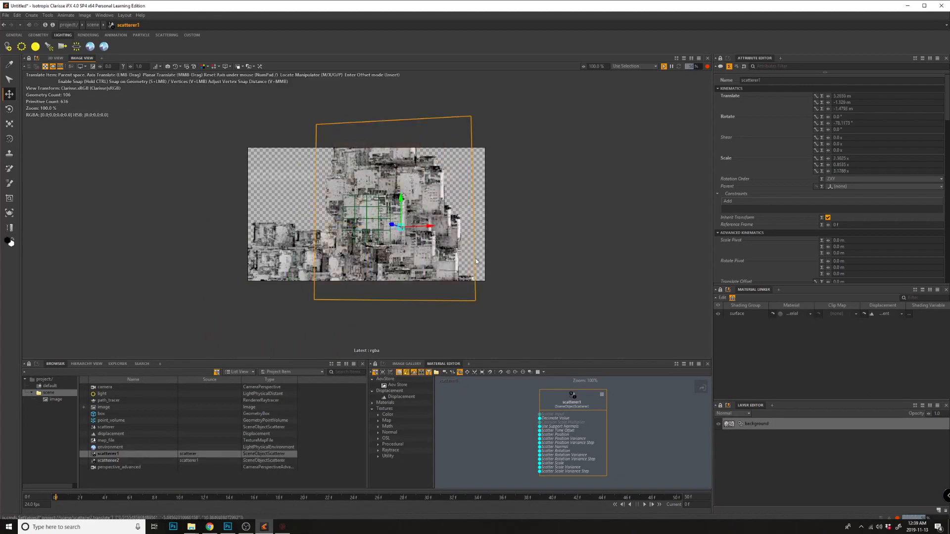
{"action": "mouse_move", "coordinate": [421, 256]}
{"action": "left_mouse_down", "text": "alt"}
{"action": "mouse_move", "coordinate": [421, 268]}
{"action": "mouse_move", "coordinate": [421, 256]}
{"action": "left_mouse_up", "text": "alt"}
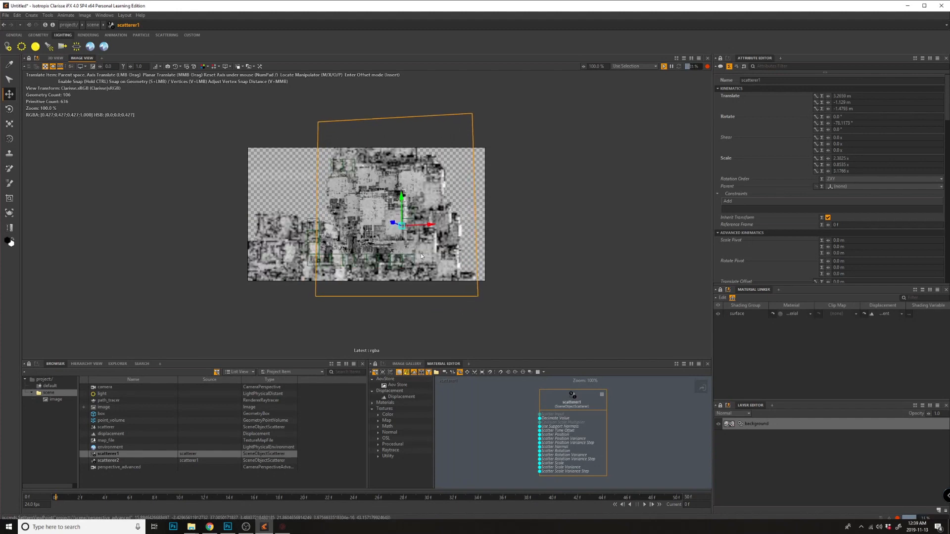
{"action": "left_click", "coordinate": [472, 279]}
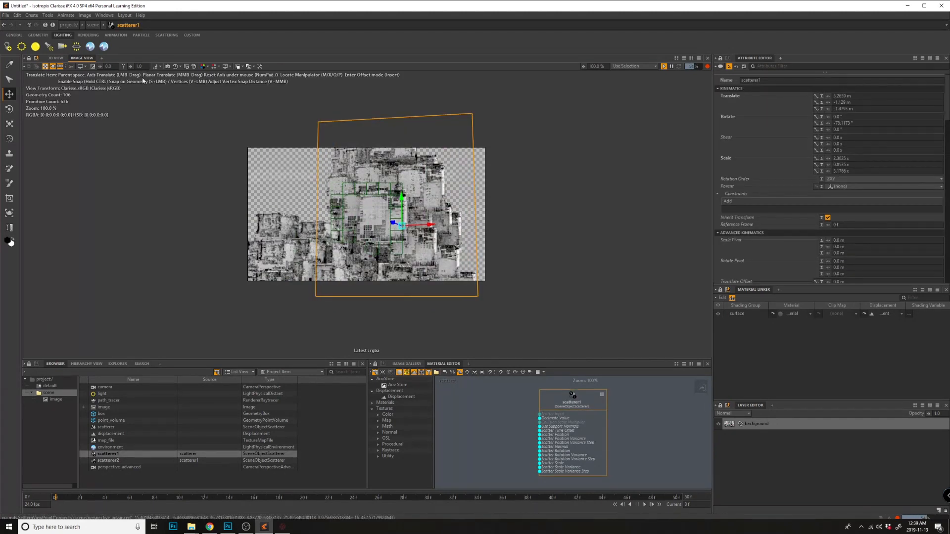
Select the original scatterer in the 3D view and reframe the rendered shot closer to the towers.
{"action": "left_click", "coordinate": [54, 58]}
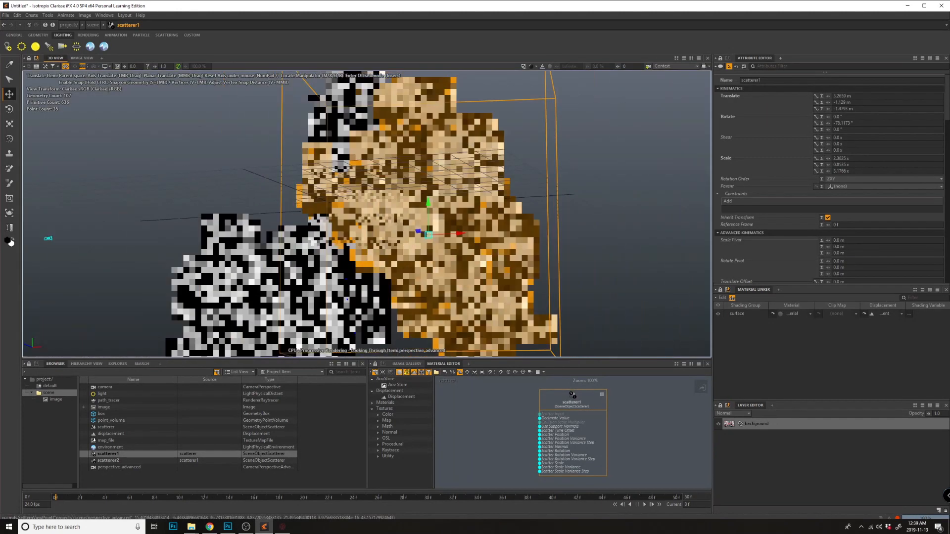
{"action": "scroll", "coordinate": [367, 214], "scroll_direction": "down", "scroll_amount": 3}
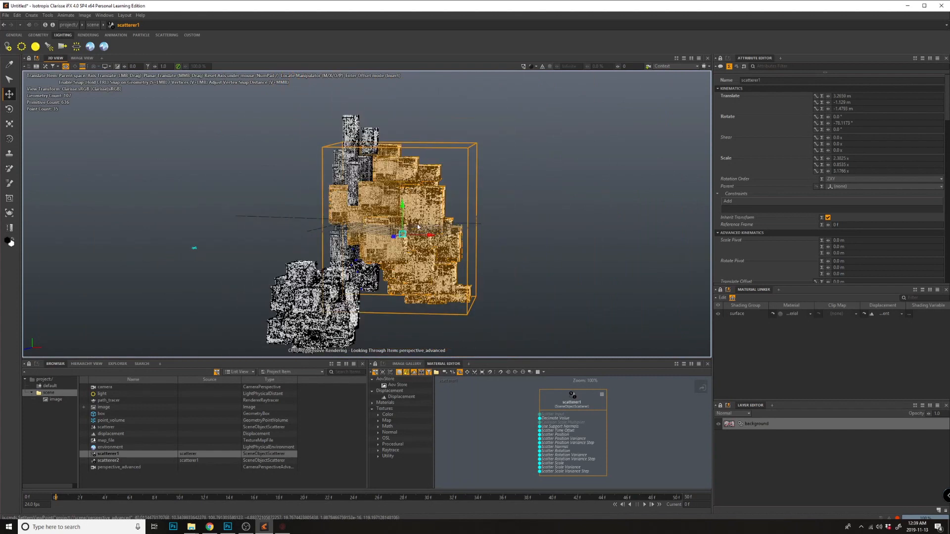
{"action": "left_click", "coordinate": [351, 133]}
{"action": "left_click", "coordinate": [82, 58]}
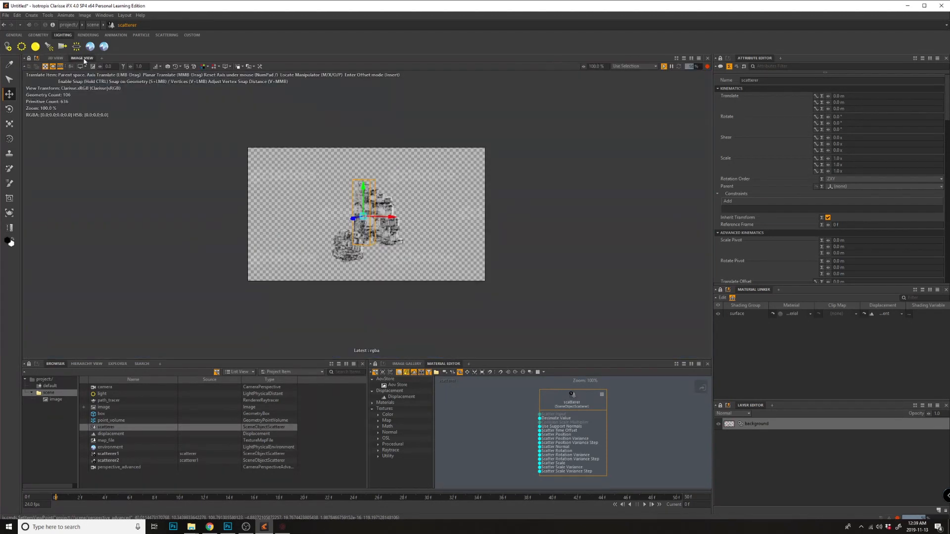
{"action": "mouse_move", "coordinate": [323, 229]}
{"action": "left_mouse_down", "text": "alt"}
{"action": "mouse_move", "coordinate": [321, 183]}
{"action": "mouse_move", "coordinate": [331, 237]}
{"action": "mouse_move", "coordinate": [329, 228]}
{"action": "left_mouse_up", "text": "alt"}
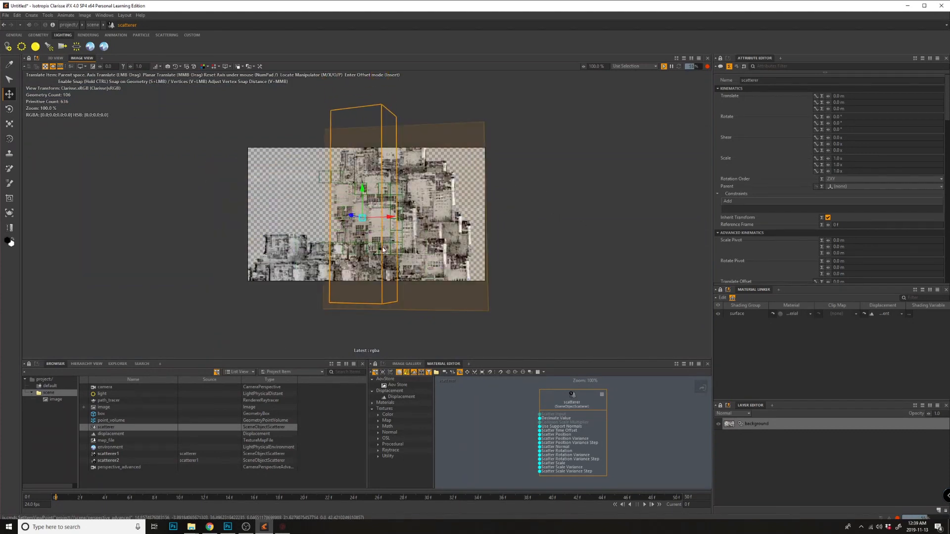
Set the environment light's colour to a dark desaturated blue, with green about 0.078 and blue about 0.102.
{"action": "left_click", "coordinate": [113, 448]}
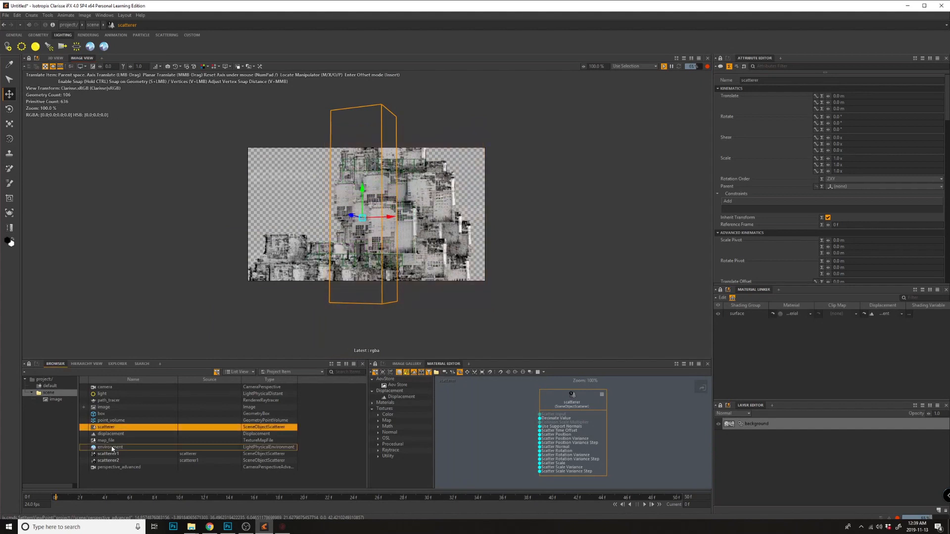
{"action": "left_click", "coordinate": [411, 340]}
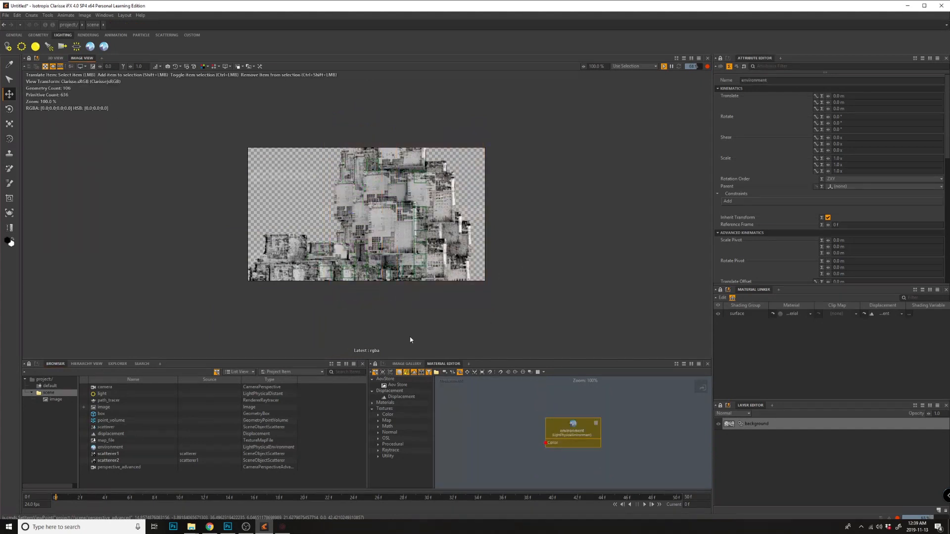
{"action": "left_click", "coordinate": [106, 449]}
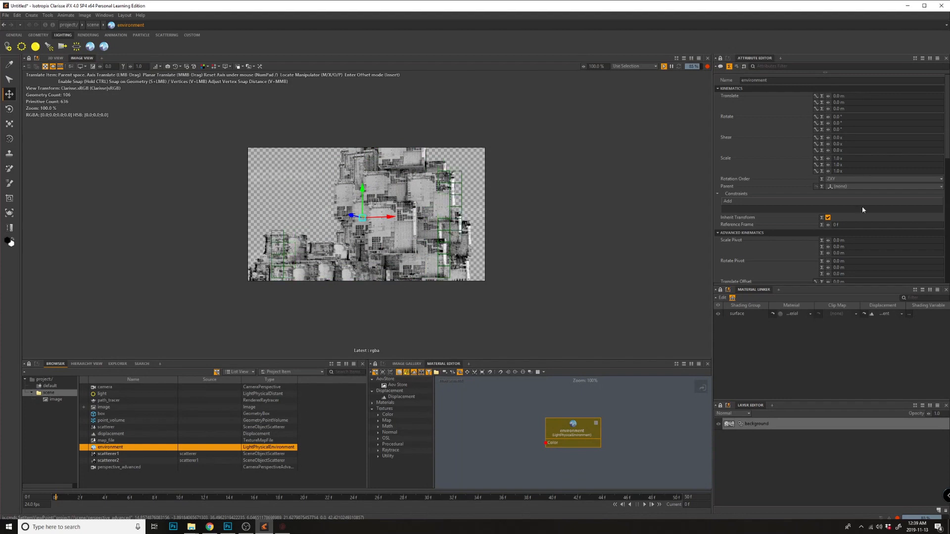
{"action": "scroll", "coordinate": [862, 210], "scroll_direction": "down", "scroll_amount": 10}
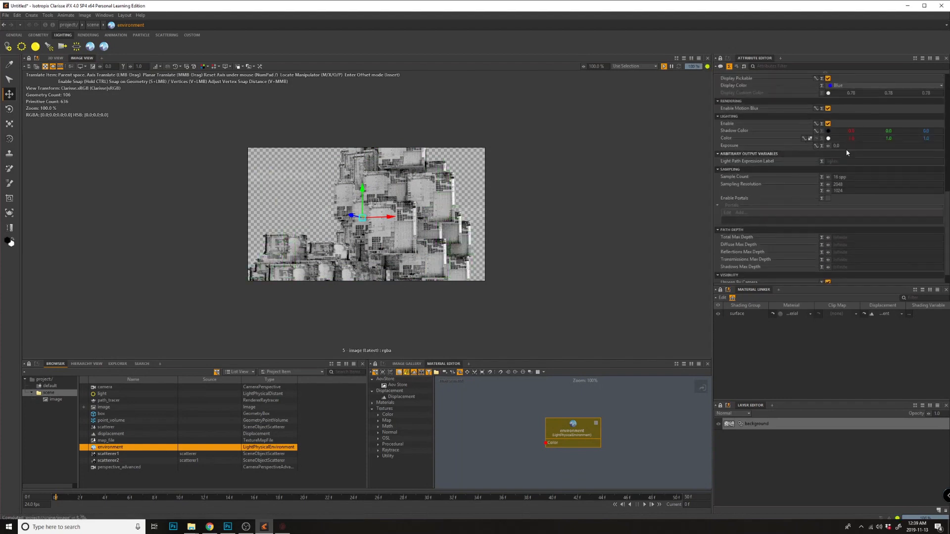
{"action": "left_click", "coordinate": [828, 138]}
{"action": "left_click", "coordinate": [382, 229]}
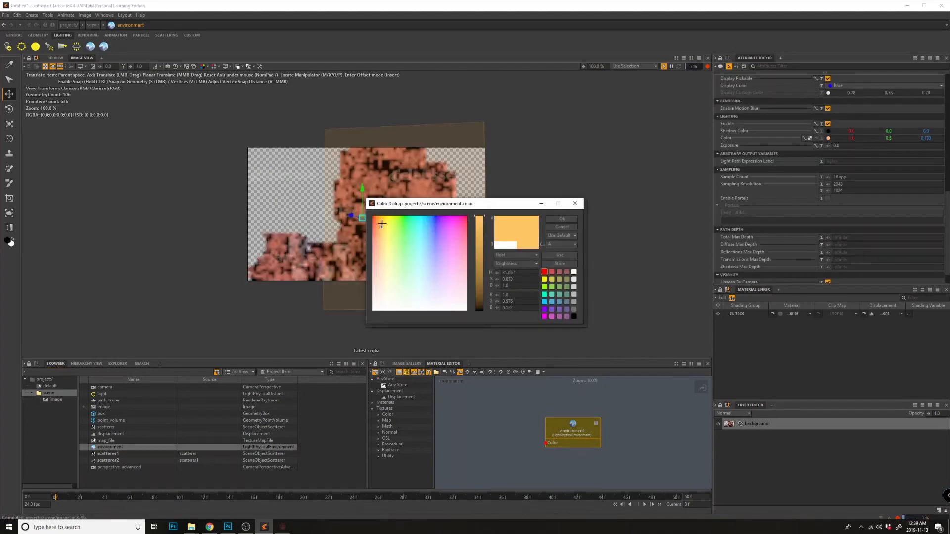
{"action": "left_click", "coordinate": [380, 222]}
{"action": "mouse_move", "coordinate": [479, 287]}
{"action": "left_mouse_down"}
{"action": "mouse_move", "coordinate": [484, 312]}
{"action": "mouse_move", "coordinate": [484, 304]}
{"action": "left_mouse_up"}
{"action": "left_click", "coordinate": [432, 236]}
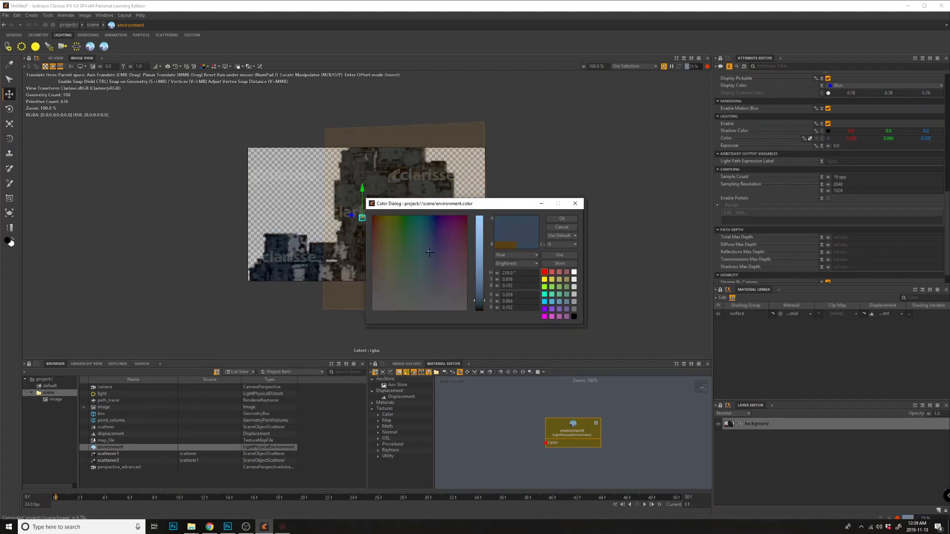
{"action": "left_click", "coordinate": [427, 256]}
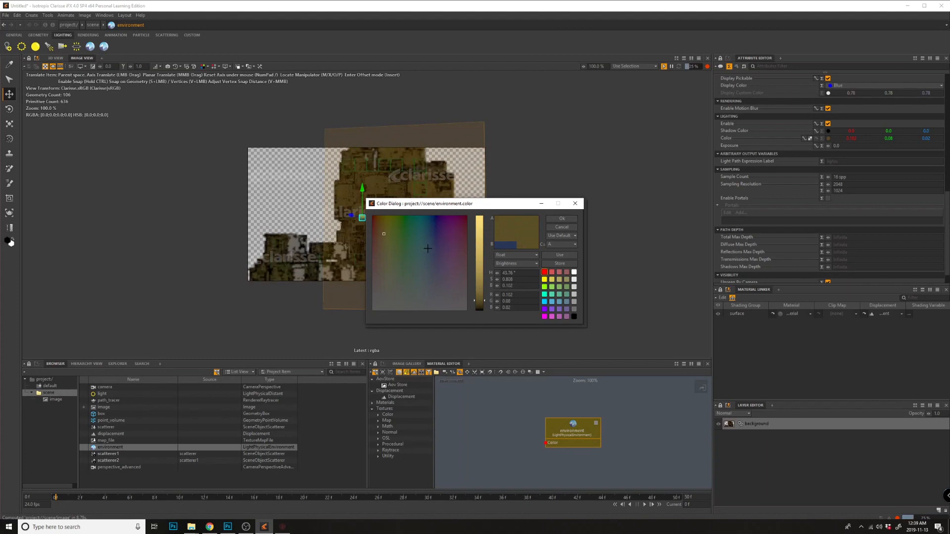
{"action": "left_click", "coordinate": [557, 219]}
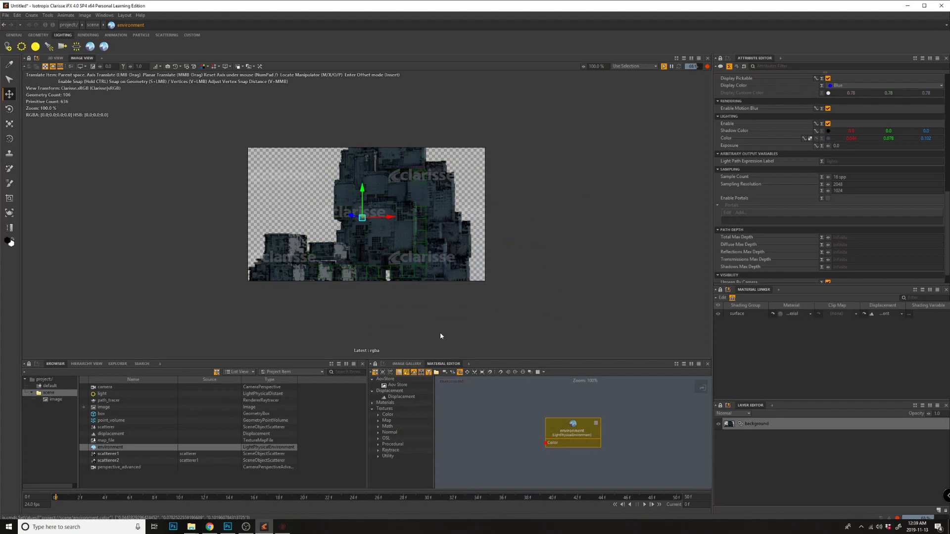
Recompose the rendered shot so the main tower fills the centre, with the lower blocks in front, and clear the selection.
{"action": "mouse_move", "coordinate": [440, 277]}
{"action": "left_mouse_down", "text": "alt"}
{"action": "mouse_move", "coordinate": [406, 267]}
{"action": "mouse_move", "coordinate": [441, 259]}
{"action": "left_mouse_up", "text": "alt"}
{"action": "right_click_drag", "start_coordinate": [440, 260], "coordinate": [422, 231], "text": "alt"}
{"action": "middle_click_drag", "start_coordinate": [422, 231], "coordinate": [425, 242], "text": "alt"}
{"action": "right_click_drag", "start_coordinate": [424, 243], "coordinate": [442, 252], "text": "alt"}
{"action": "left_click_drag", "start_coordinate": [442, 252], "coordinate": [446, 252], "text": "alt"}
{"action": "mouse_move", "coordinate": [446, 252]}
{"action": "middle_mouse_down", "text": "alt"}
{"action": "mouse_move", "coordinate": [436, 234]}
{"action": "mouse_move", "coordinate": [436, 258]}
{"action": "middle_mouse_up", "text": "alt"}
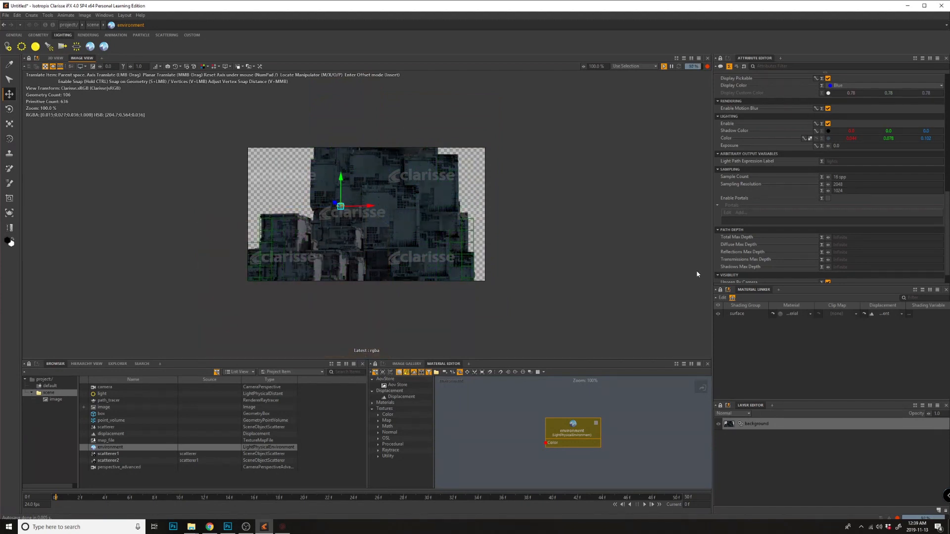
{"action": "left_click", "coordinate": [567, 288]}
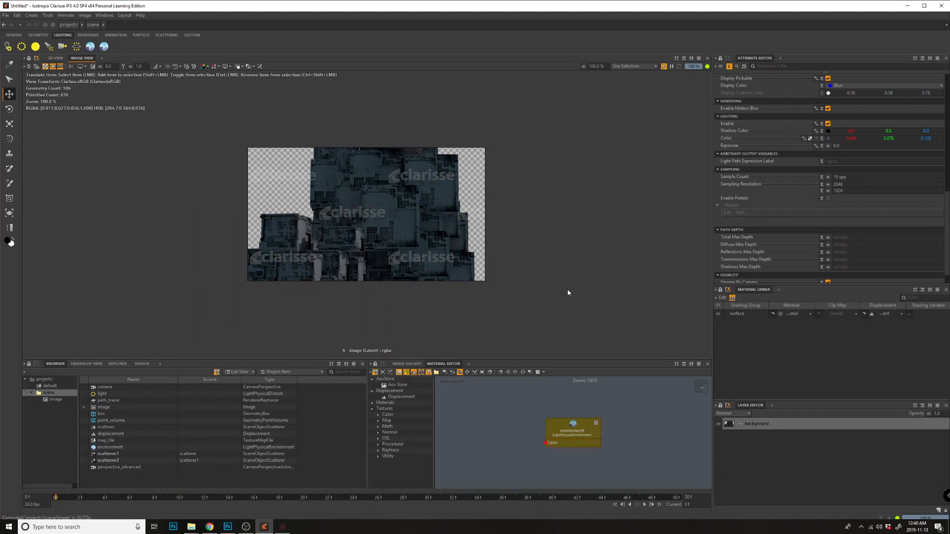
Give the distant light a warm orange colour and set its exposure to 1.
{"action": "left_click", "coordinate": [113, 394]}
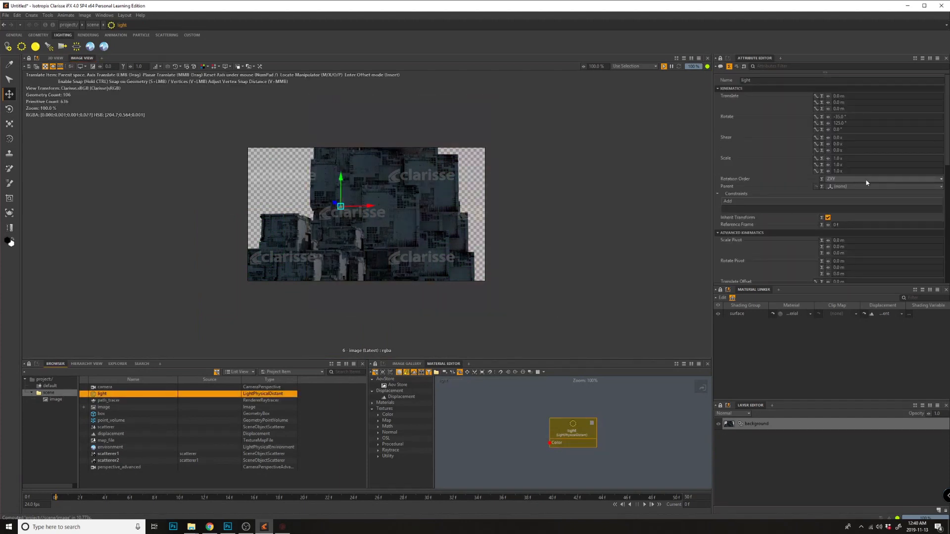
{"action": "scroll", "coordinate": [816, 191], "scroll_direction": "down", "scroll_amount": 5}
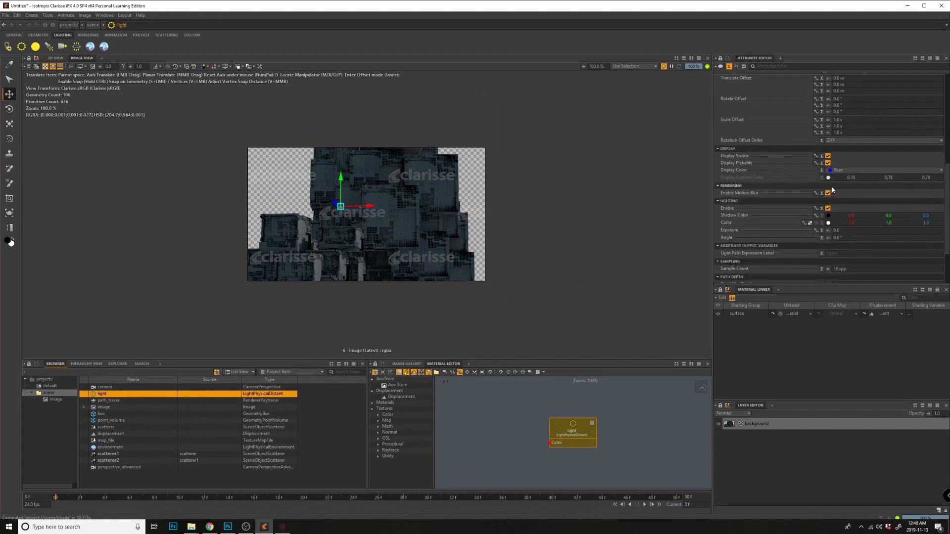
{"action": "left_click", "coordinate": [827, 223]}
{"action": "mouse_move", "coordinate": [383, 227]}
{"action": "left_mouse_down"}
{"action": "mouse_move", "coordinate": [374, 230]}
{"action": "mouse_move", "coordinate": [379, 244]}
{"action": "left_mouse_up"}
{"action": "left_click", "coordinate": [564, 218]}
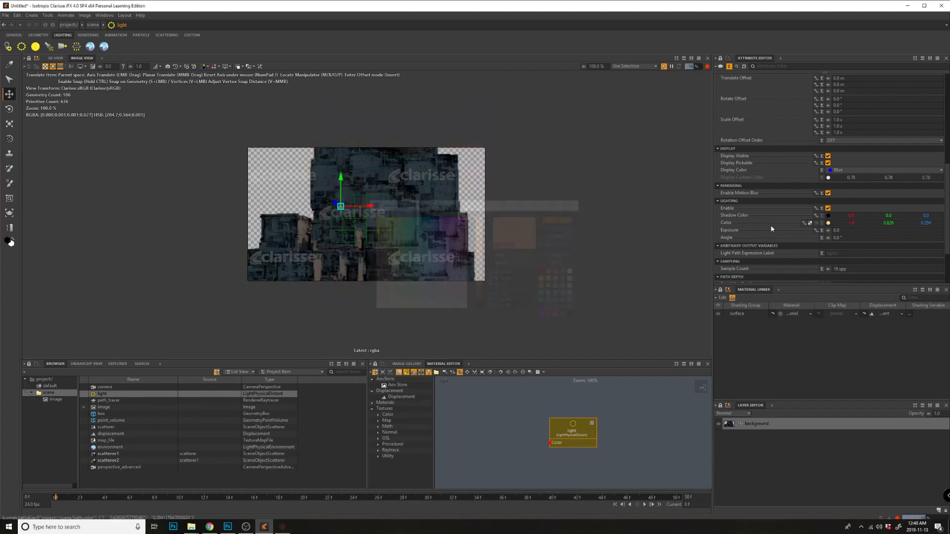
{"action": "key", "text": "Tab"}
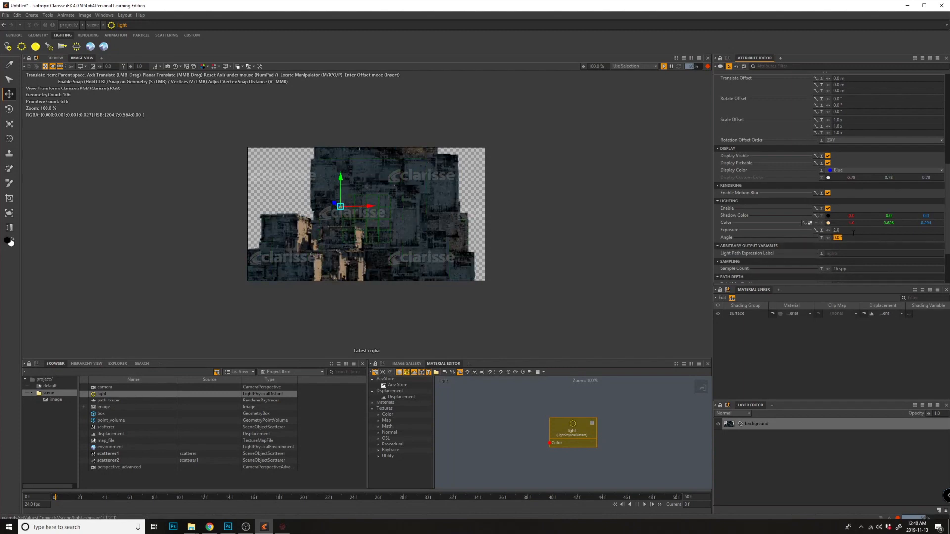
{"action": "type", "text": "1"}
{"action": "key", "text": "Tab"}
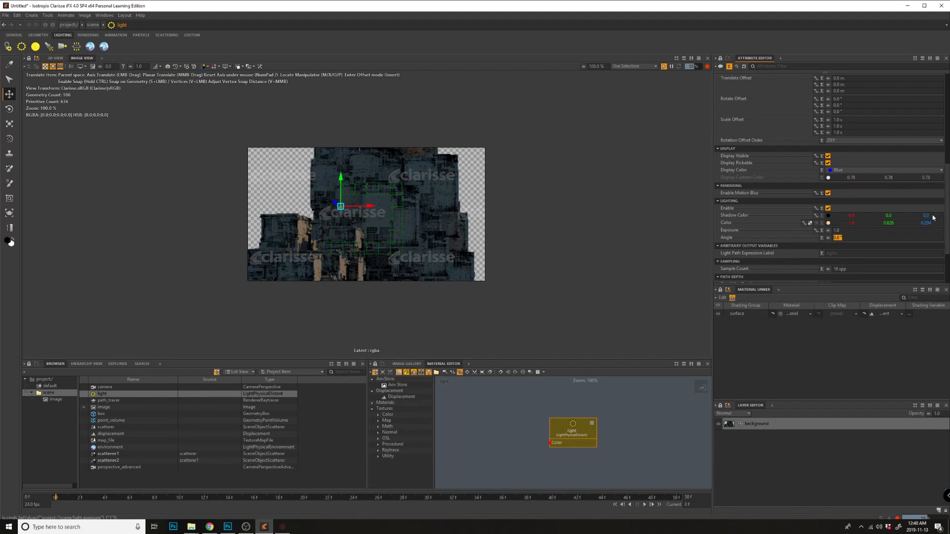
Set the distant light's Y rotation to about 87° so it grazes the tower fronts, and deselect it.
{"action": "scroll", "coordinate": [831, 178], "scroll_direction": "up", "scroll_amount": 10}
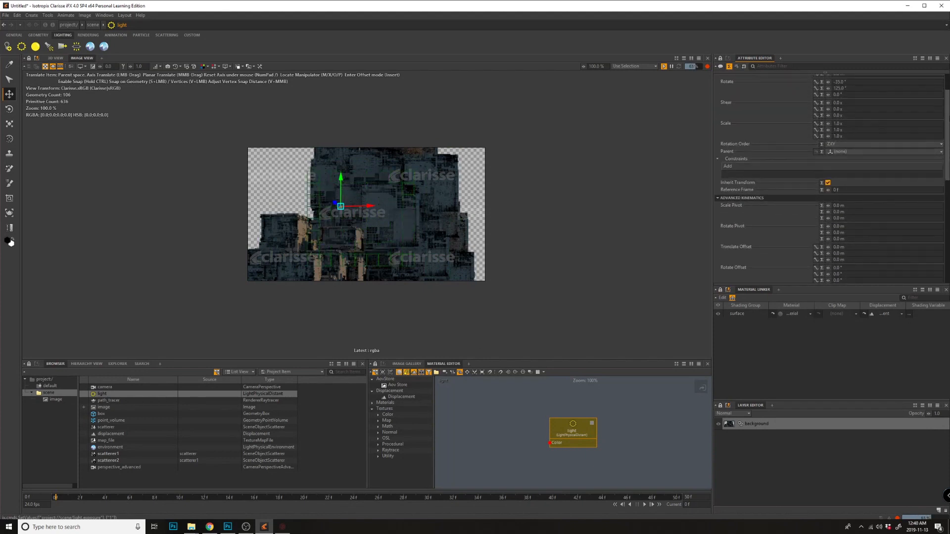
{"action": "left_click_drag", "start_coordinate": [827, 123], "coordinate": [804, 124]}
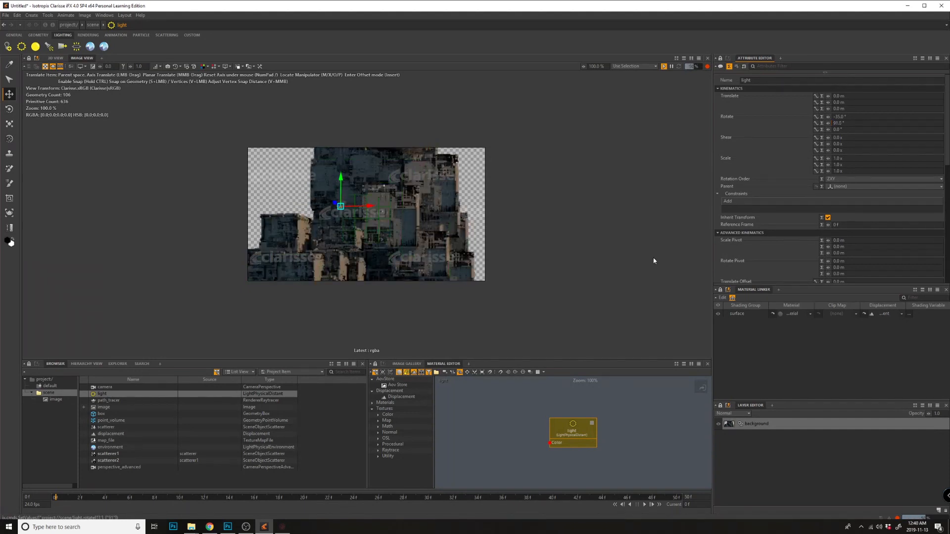
{"action": "left_click_drag", "start_coordinate": [827, 123], "coordinate": [825, 123]}
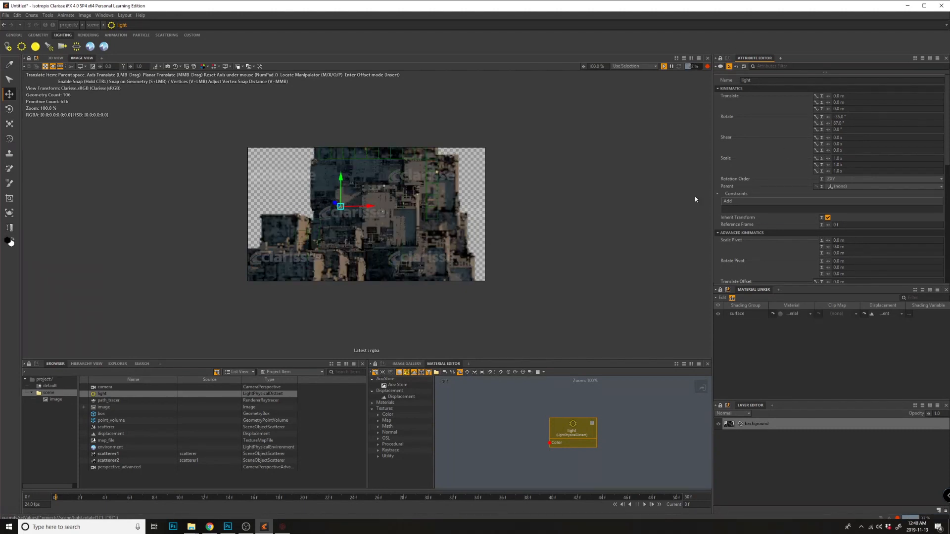
{"action": "left_click", "coordinate": [642, 240]}
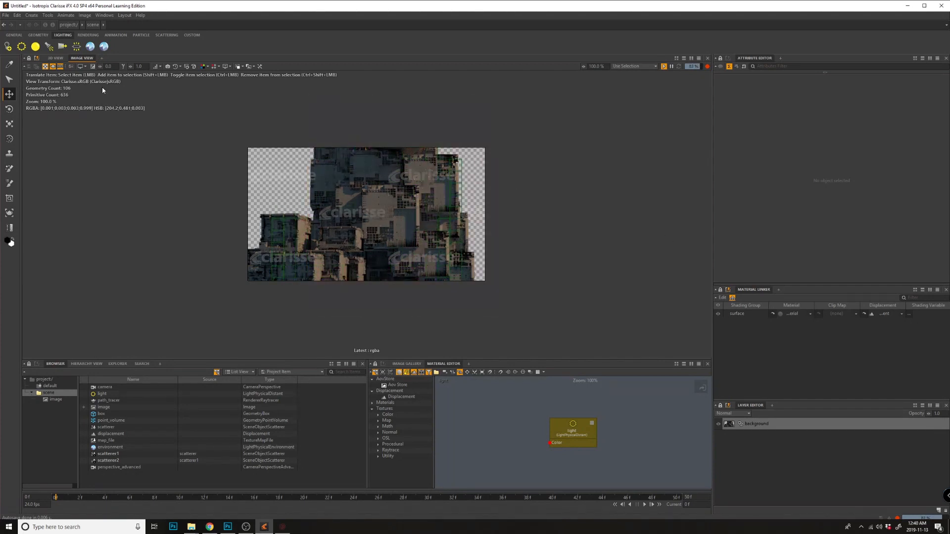
Look through the original camera in the 3D view and frame both structures from farther away.
{"action": "right_click", "coordinate": [120, 479]}
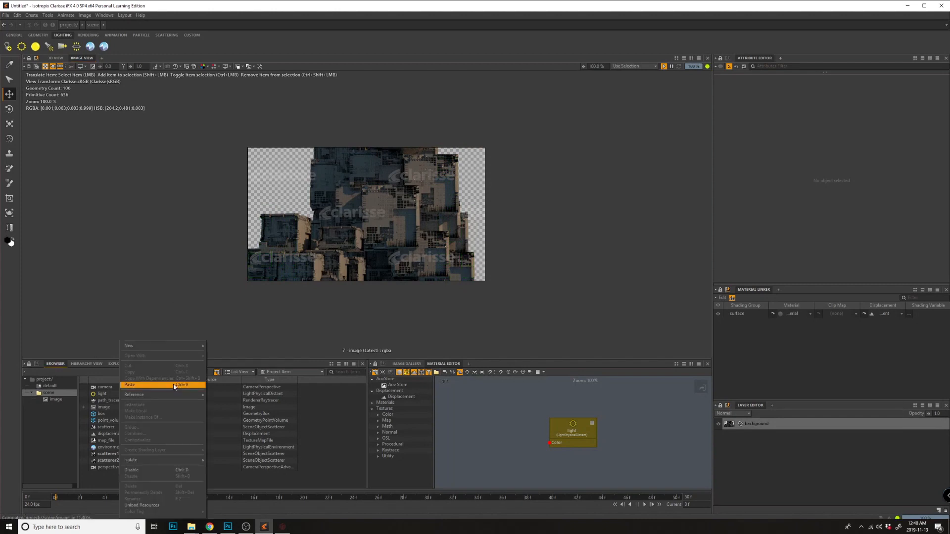
{"action": "key", "text": "Escape"}
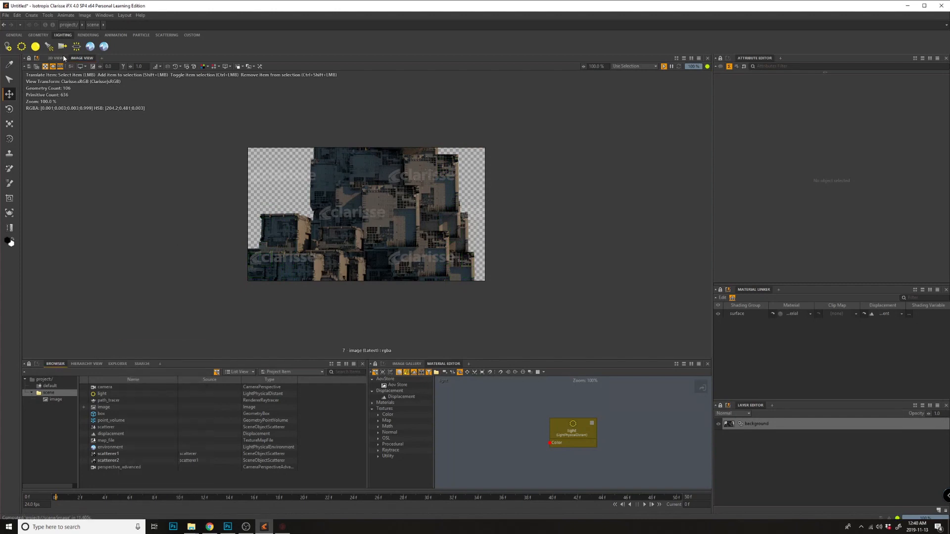
{"action": "left_click", "coordinate": [55, 58]}
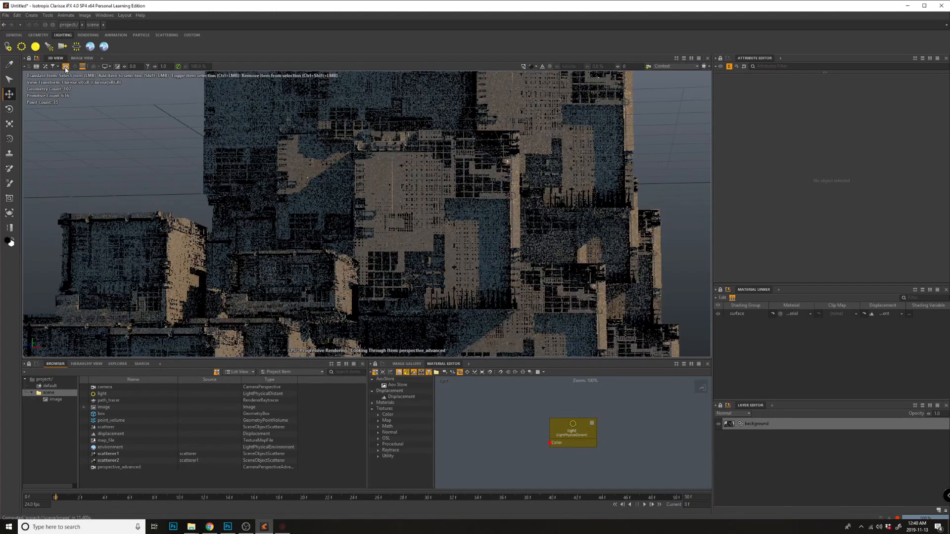
{"action": "left_click", "coordinate": [77, 66]}
{"action": "left_click", "coordinate": [448, 212]}
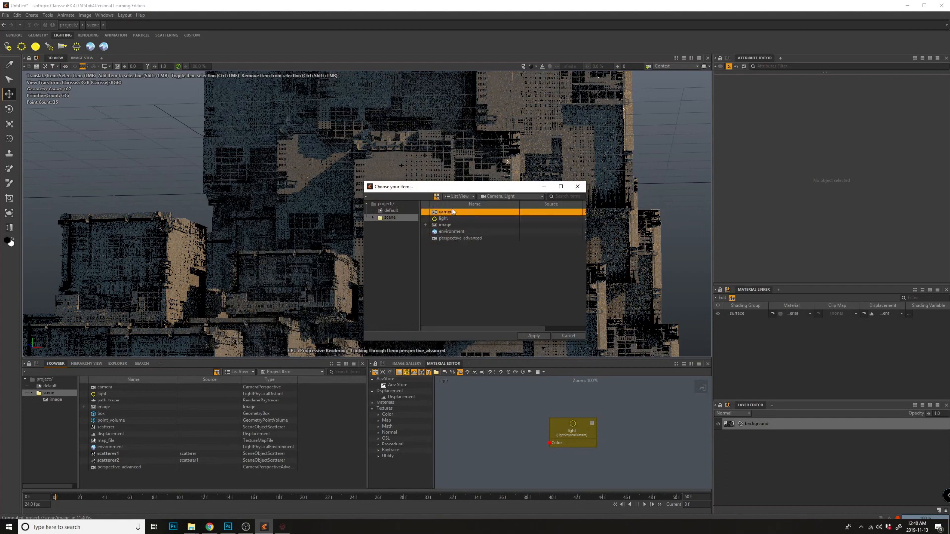
{"action": "left_click", "coordinate": [545, 336]}
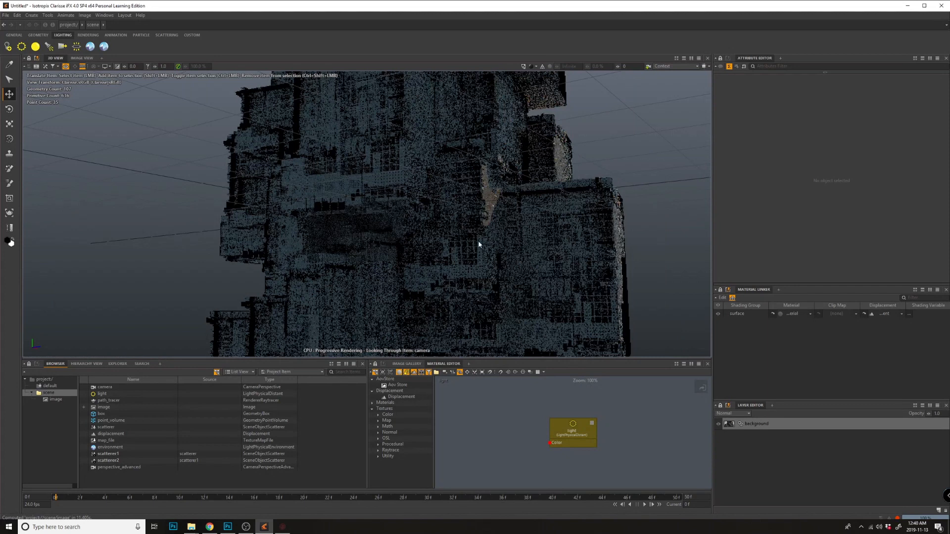
{"action": "left_click_drag", "start_coordinate": [478, 245], "coordinate": [516, 229], "text": "alt"}
{"action": "right_click_drag", "start_coordinate": [516, 229], "coordinate": [552, 224], "text": "alt"}
{"action": "middle_click_drag", "start_coordinate": [603, 225], "coordinate": [601, 101], "text": "alt"}
{"action": "right_click_drag", "start_coordinate": [601, 102], "coordinate": [512, 282], "text": "alt"}
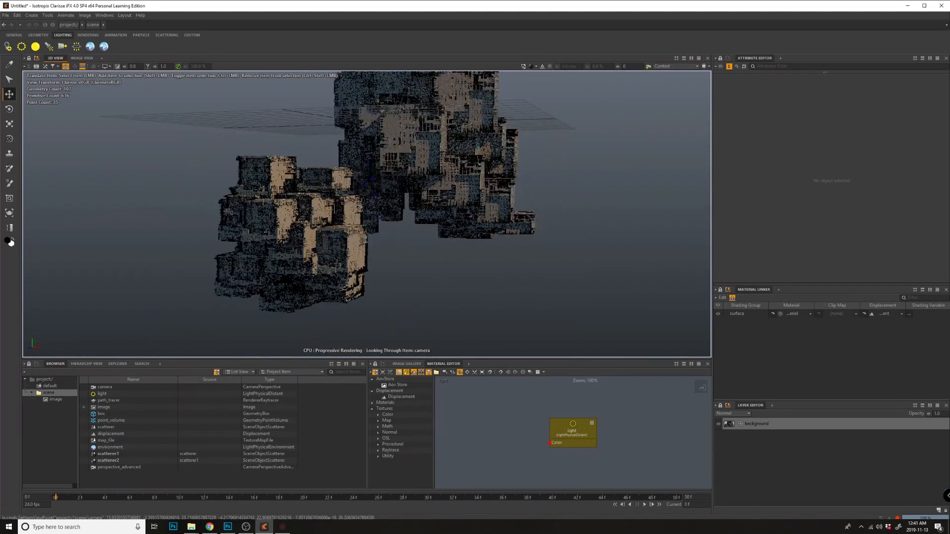
Create a volume box geometry in the scene context.
{"action": "right_click", "coordinate": [121, 476]}
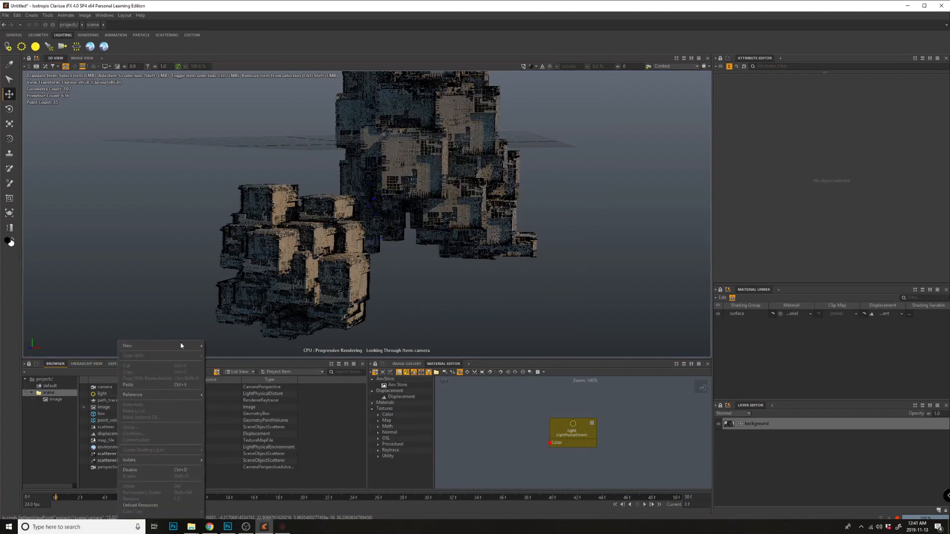
{"action": "mouse_move", "coordinate": [180, 342]}
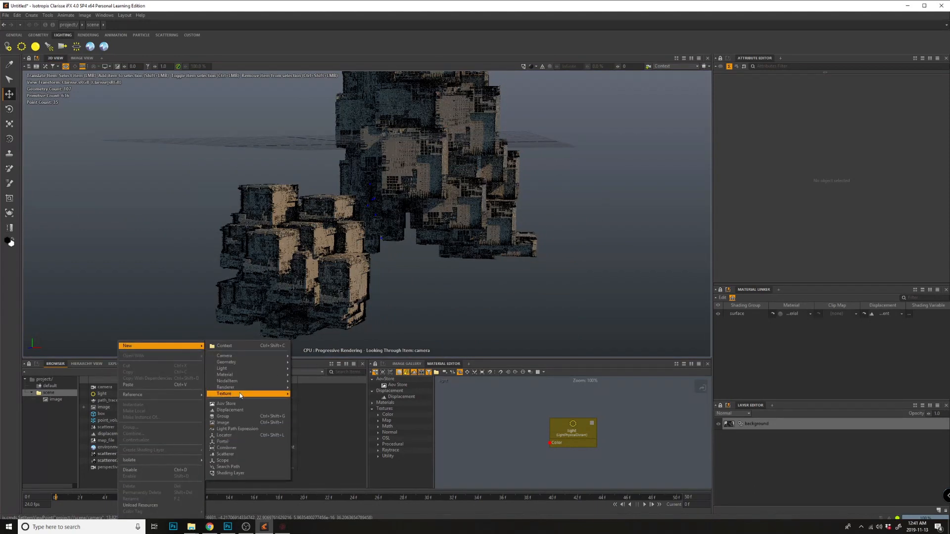
{"action": "mouse_move", "coordinate": [242, 395]}
{"action": "mouse_move", "coordinate": [242, 364]}
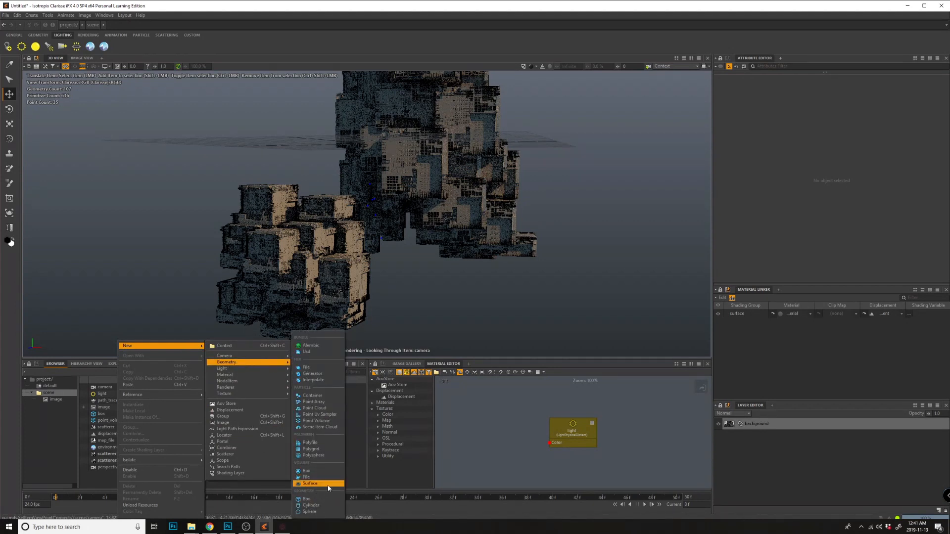
{"action": "left_click", "coordinate": [320, 474]}
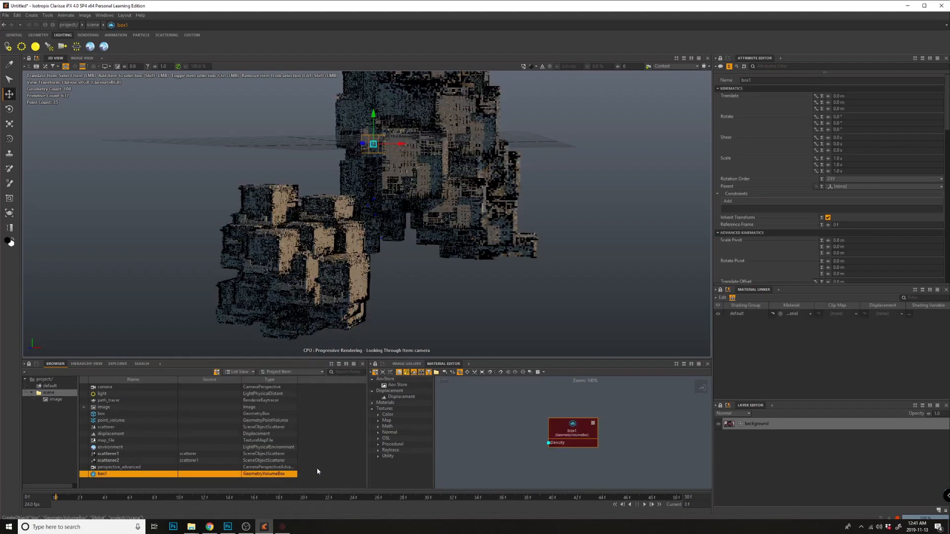
Scale the volume box uniformly to about 8.85 around the main tower.
{"action": "key", "text": "r"}
{"action": "left_click_drag", "start_coordinate": [373, 144], "coordinate": [689, 138]}
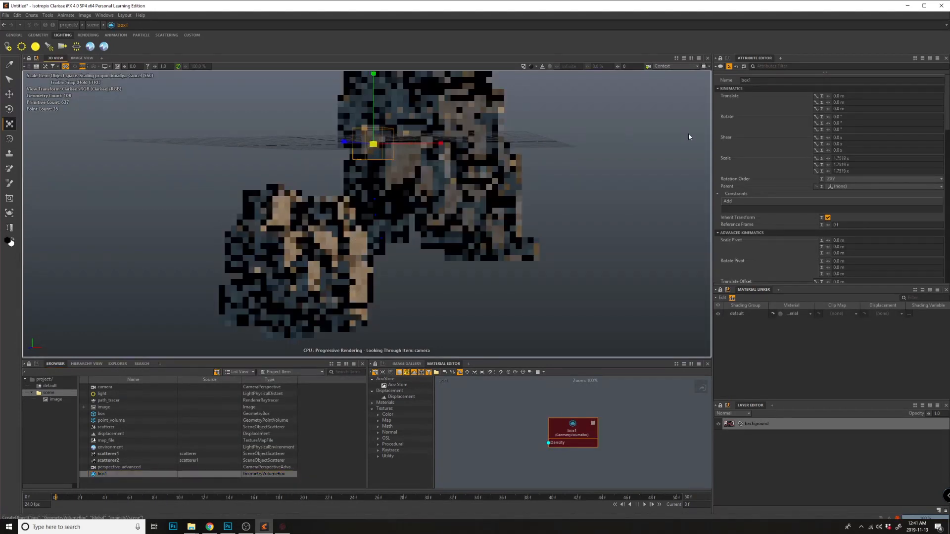
{"action": "left_click_drag", "start_coordinate": [373, 144], "coordinate": [621, 93]}
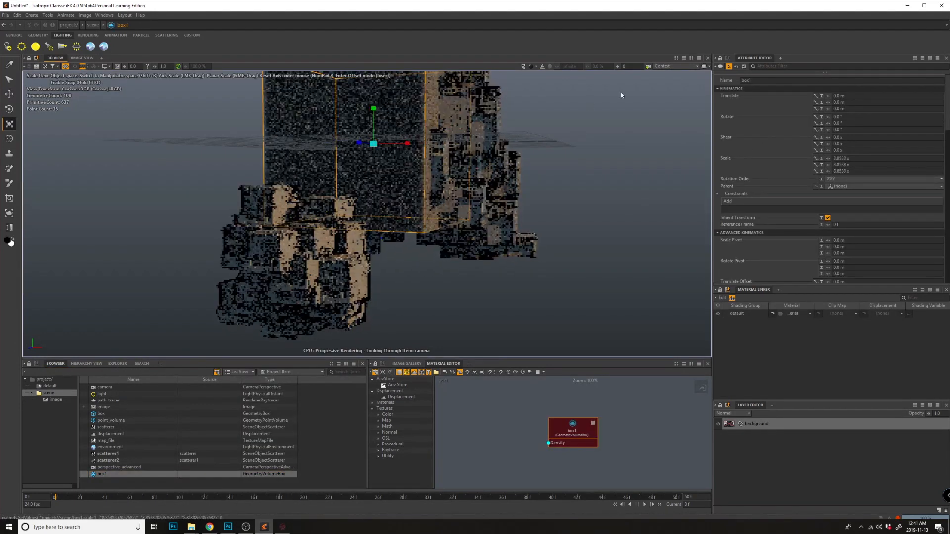
Enlarge the volume box uniformly to a scale of about 30.87 and set its density to 0.01.
{"action": "left_click_drag", "start_coordinate": [371, 144], "coordinate": [554, 116]}
{"action": "left_click_drag", "start_coordinate": [373, 143], "coordinate": [394, 141]}
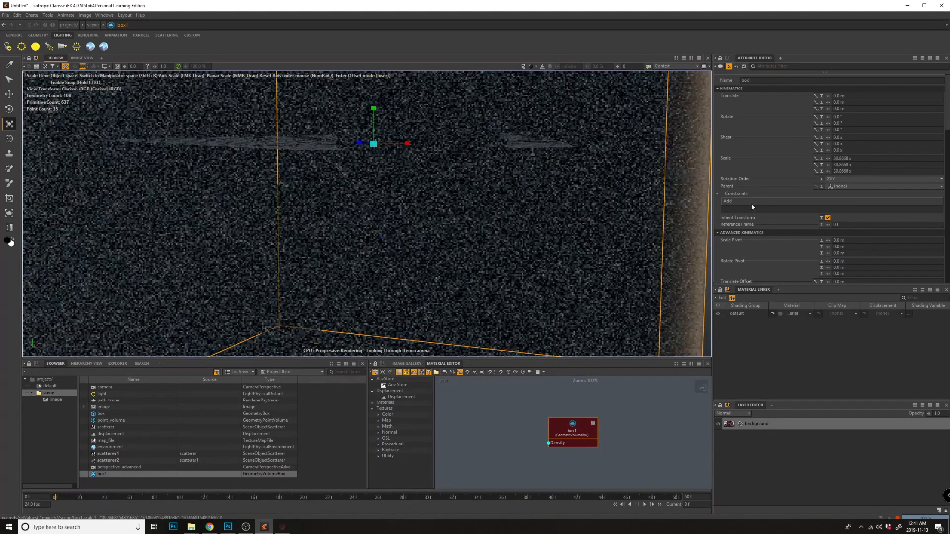
{"action": "scroll", "coordinate": [746, 150], "scroll_direction": "down", "scroll_amount": 10}
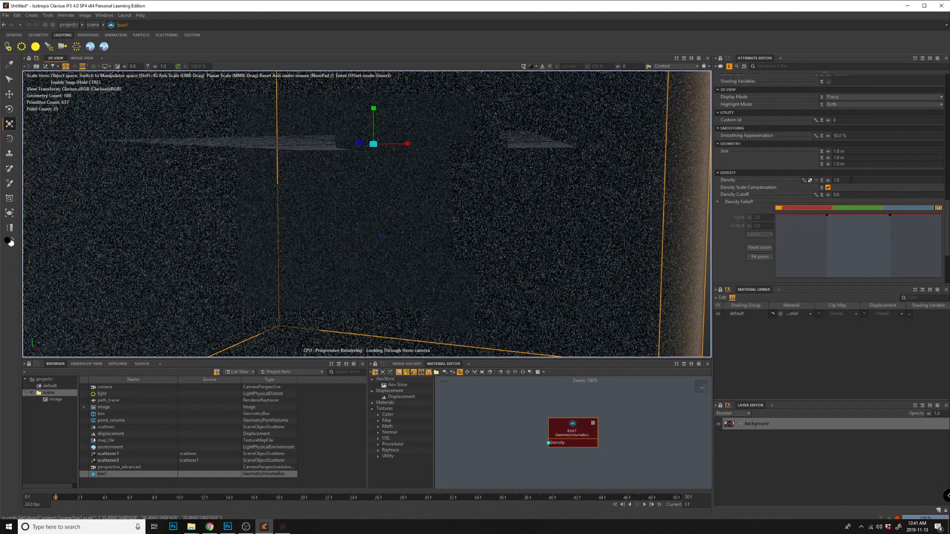
{"action": "type", "text": ".01"}
{"action": "key", "text": "Return"}
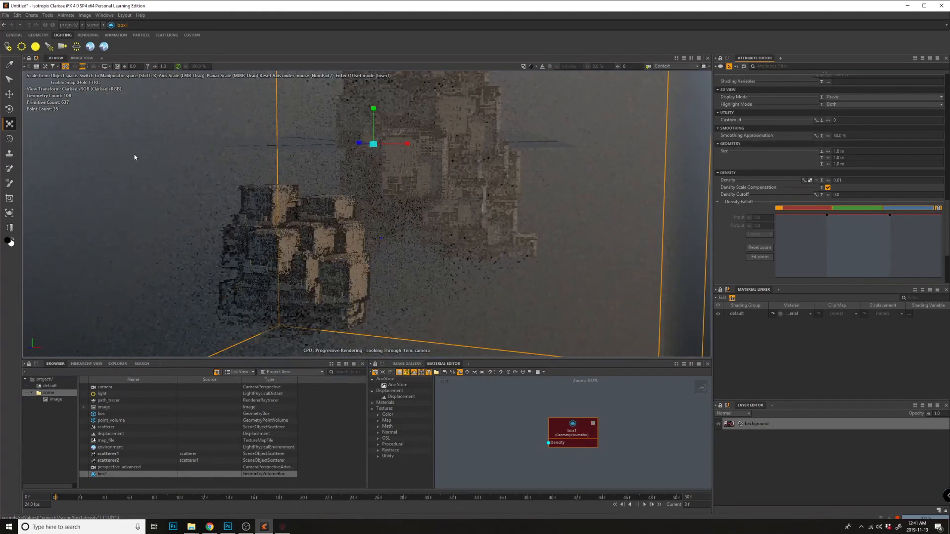
Reshape the volume box's density falloff curve by lowering its first point and shifting its second point slightly inward while checking the rendered image.
{"action": "left_click", "coordinate": [83, 58]}
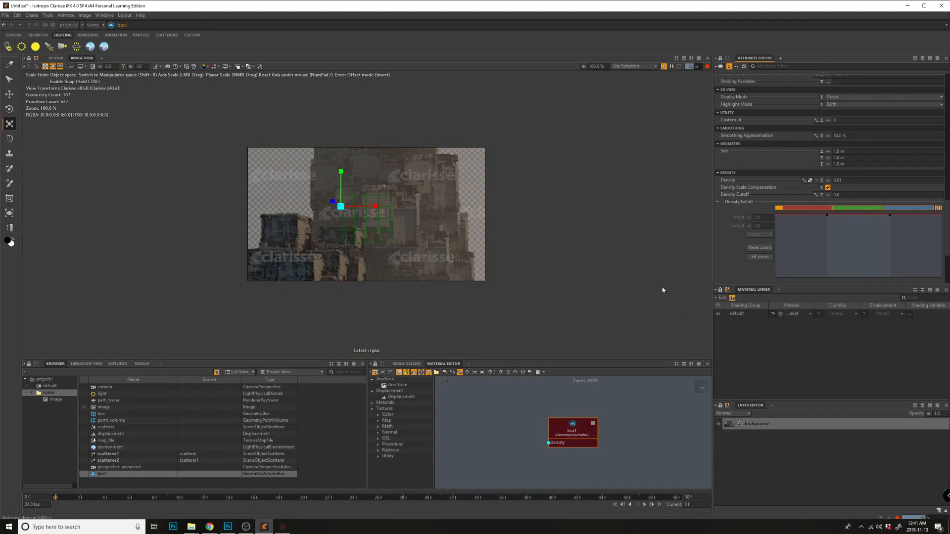
{"action": "left_click_drag", "start_coordinate": [826, 215], "coordinate": [840, 234]}
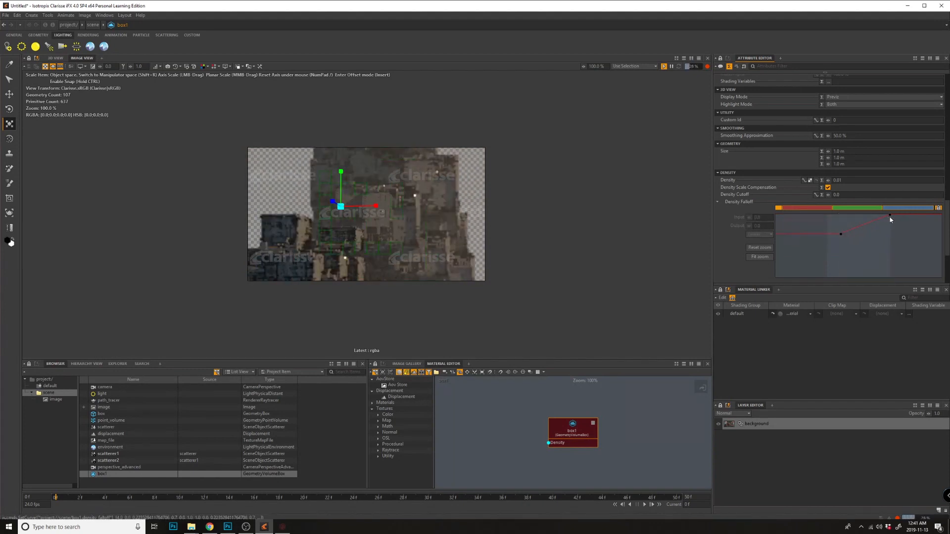
{"action": "mouse_move", "coordinate": [889, 215]}
{"action": "left_mouse_down"}
{"action": "mouse_move", "coordinate": [885, 243]}
{"action": "mouse_move", "coordinate": [880, 217]}
{"action": "left_mouse_up"}
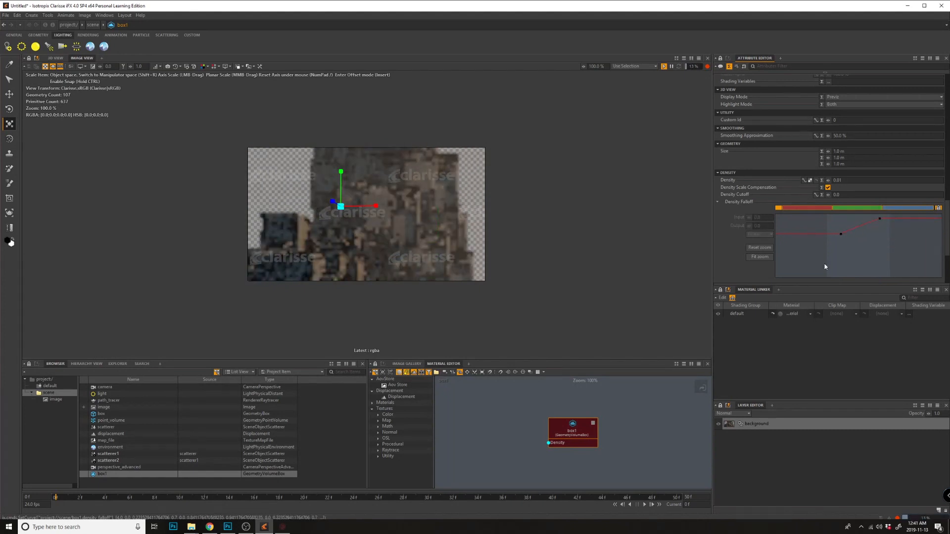
{"action": "left_click", "coordinate": [856, 259]}
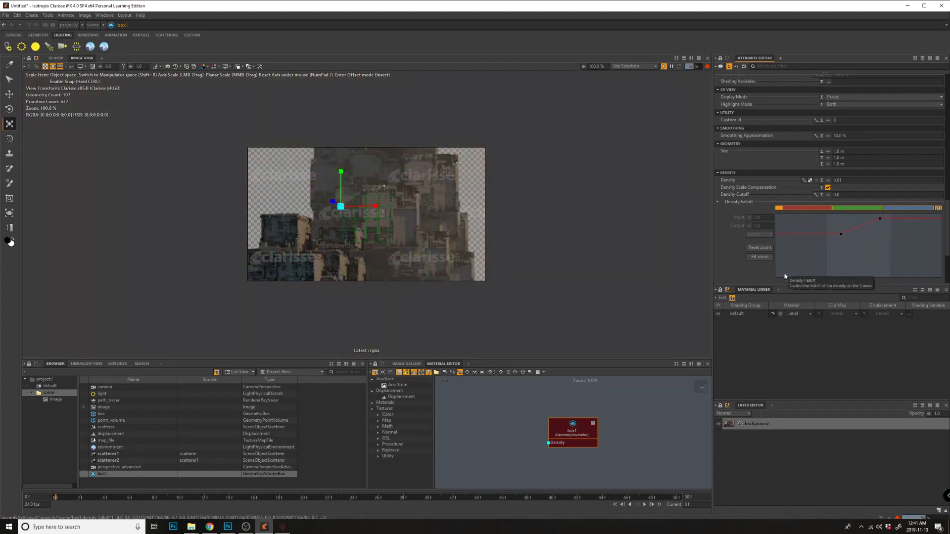
{"action": "left_click", "coordinate": [623, 258]}
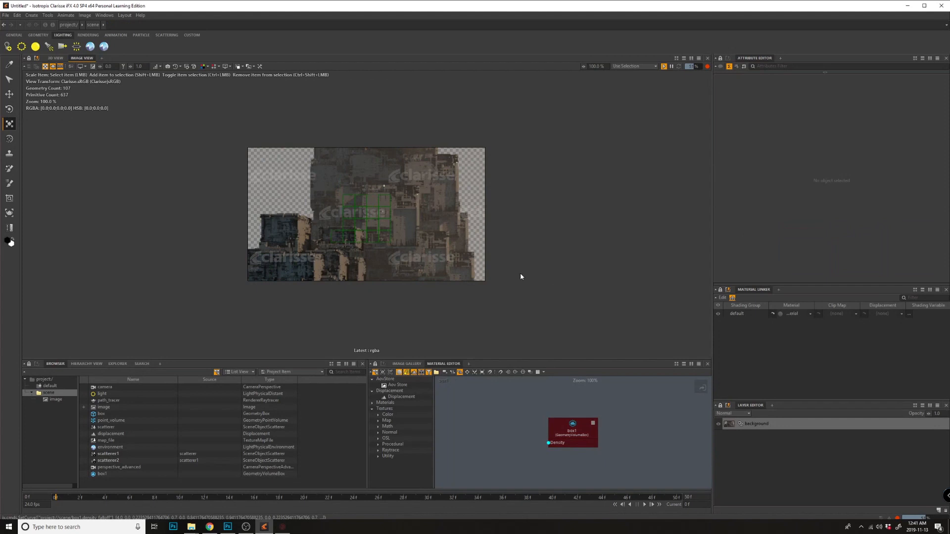
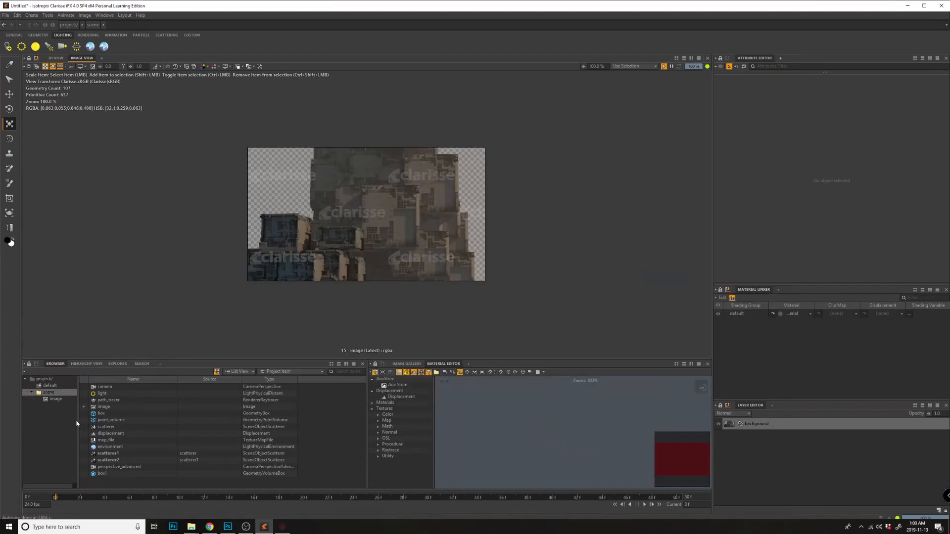
Create a Standard physical material in the scene context.
{"action": "left_click", "coordinate": [48, 393]}
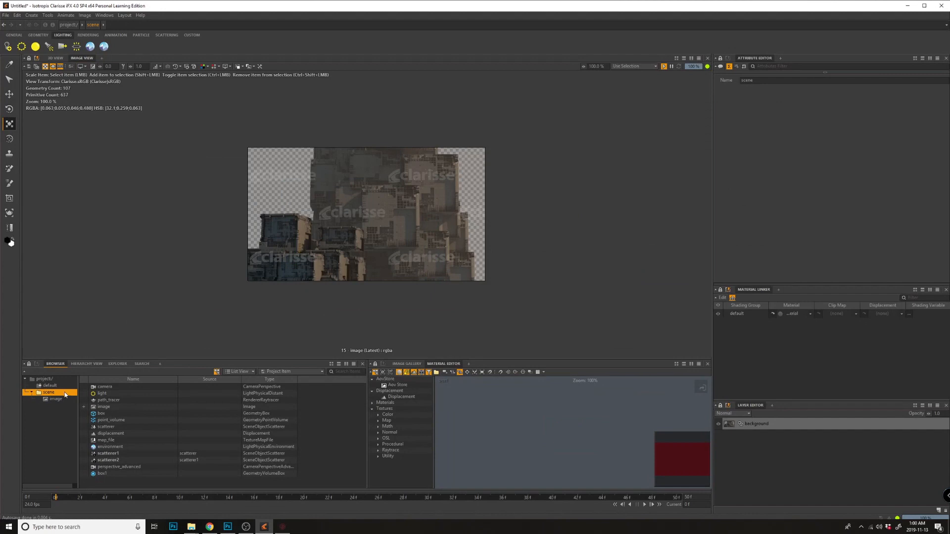
{"action": "left_click", "coordinate": [97, 484]}
{"action": "right_click", "coordinate": [106, 483]}
{"action": "mouse_move", "coordinate": [163, 346]}
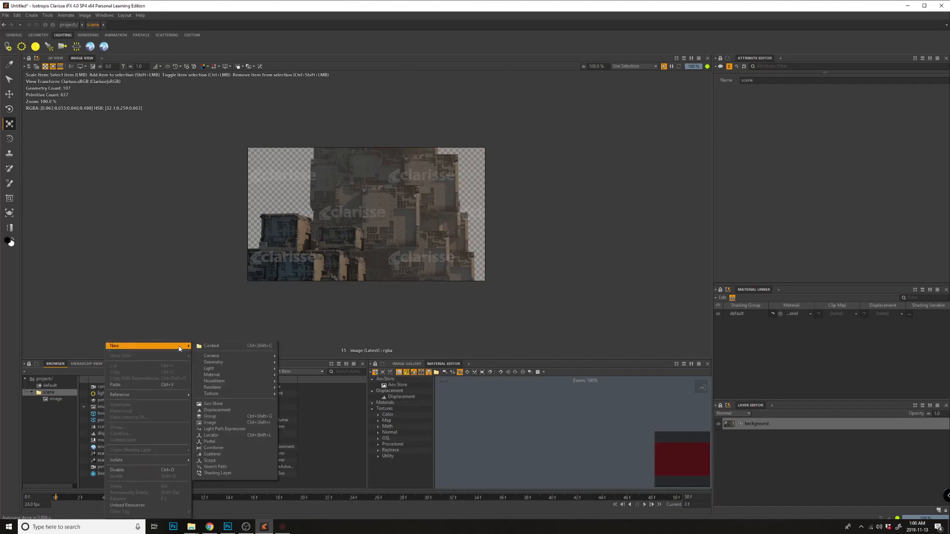
{"action": "mouse_move", "coordinate": [212, 375]}
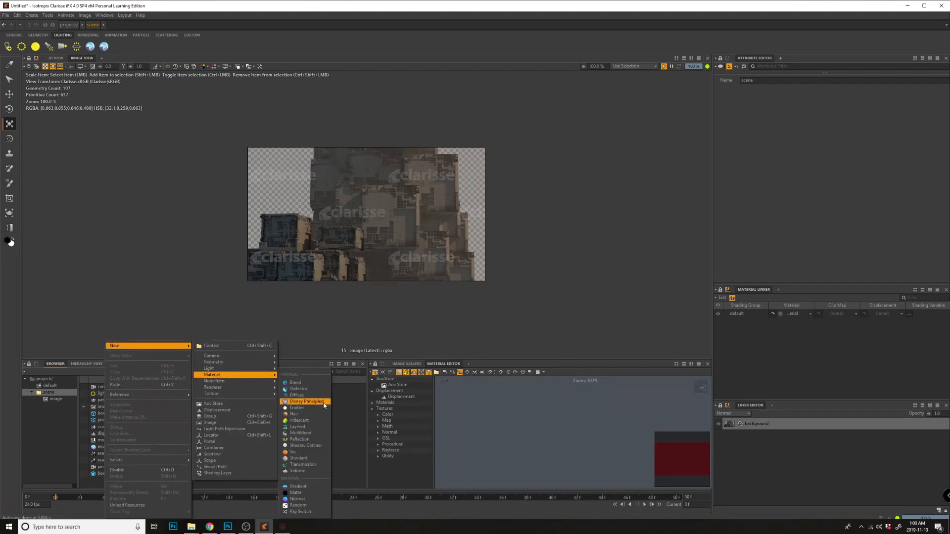
{"action": "left_click", "coordinate": [308, 460]}
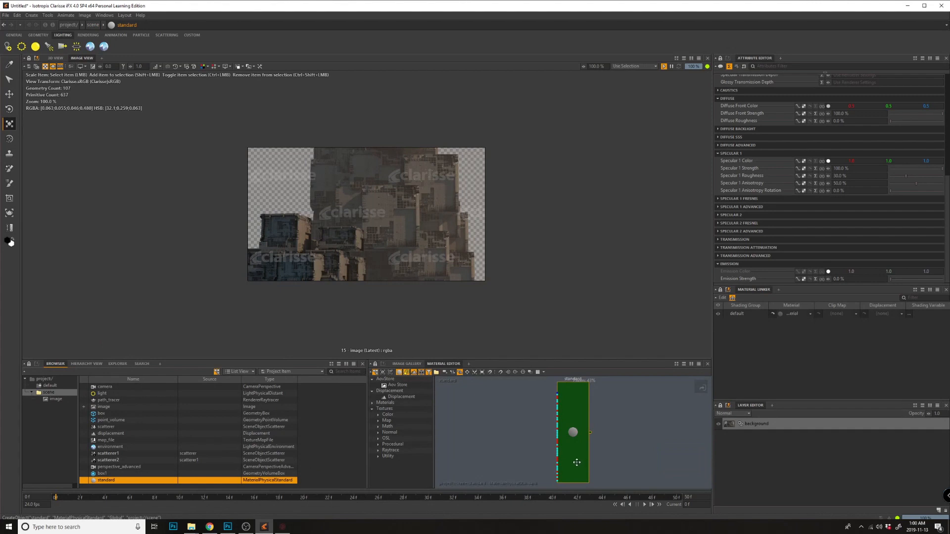
Add a cellular noise texture node to the material graph beside the standard material.
{"action": "scroll", "coordinate": [577, 463], "scroll_direction": "up", "scroll_amount": 5}
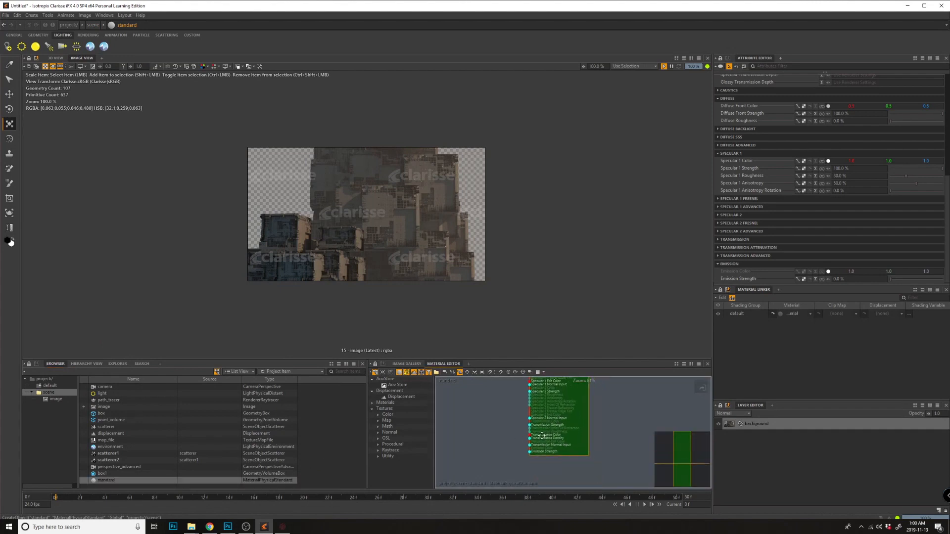
{"action": "middle_click_drag", "start_coordinate": [540, 457], "coordinate": [568, 465], "text": "alt"}
{"action": "scroll", "coordinate": [553, 449], "scroll_direction": "down", "scroll_amount": 1}
{"action": "scroll", "coordinate": [543, 435], "scroll_direction": "up", "scroll_amount": 1}
{"action": "scroll", "coordinate": [521, 452], "scroll_direction": "up", "scroll_amount": 1}
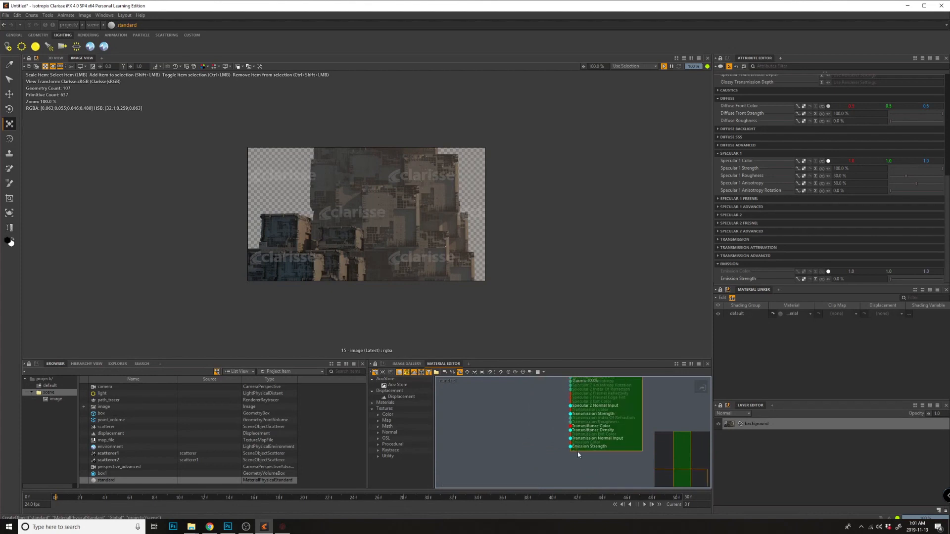
{"action": "middle_click_drag", "start_coordinate": [508, 444], "coordinate": [508, 464], "text": "alt"}
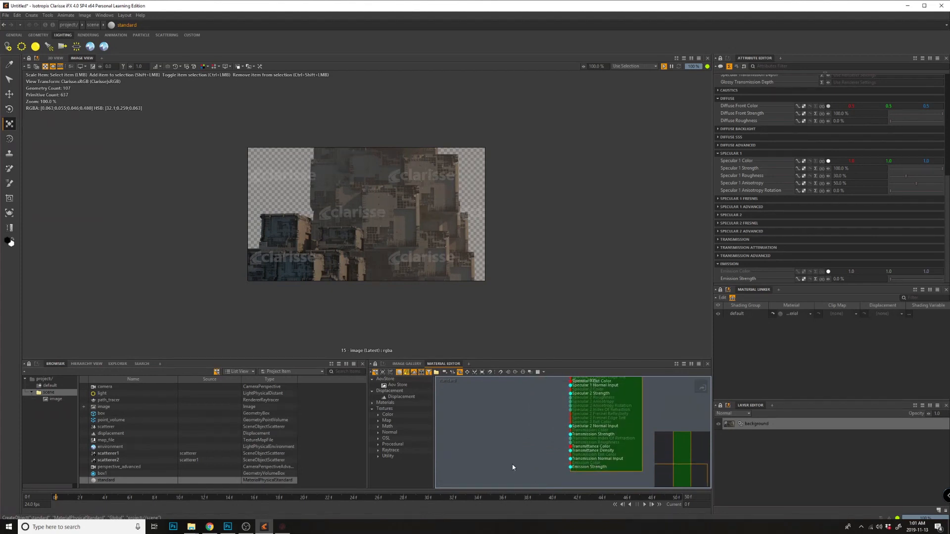
{"action": "left_click", "coordinate": [479, 432]}
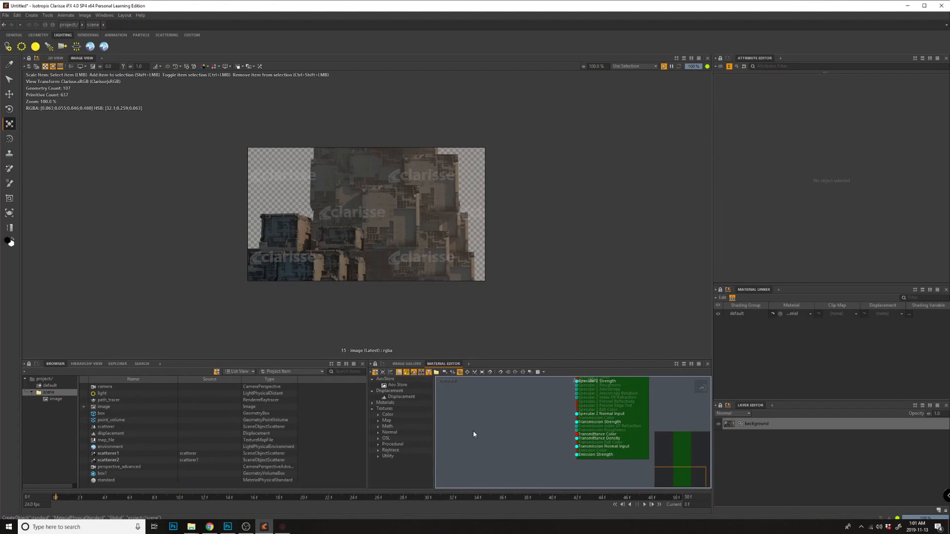
{"action": "key", "text": "Tab"}
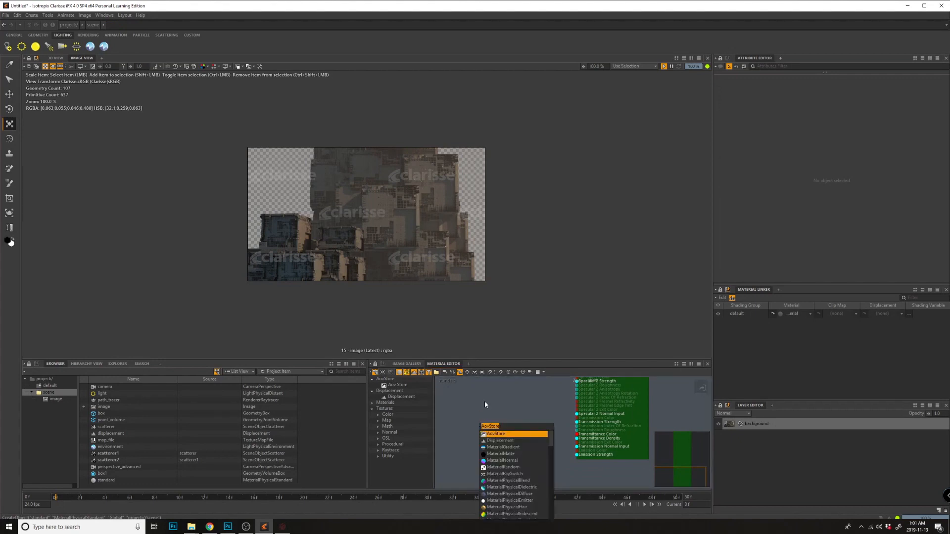
{"action": "type", "text": "ce"}
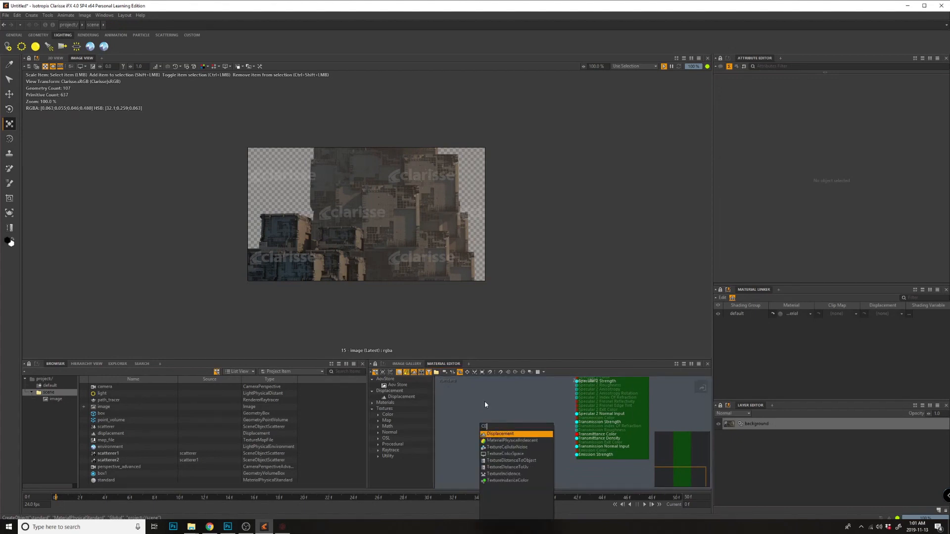
{"action": "type", "text": "l"}
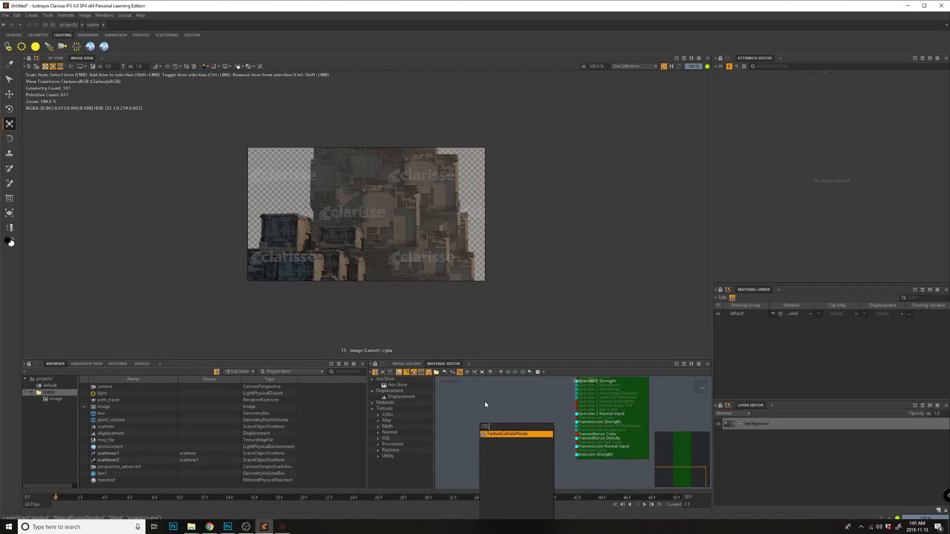
{"action": "left_click", "coordinate": [513, 438]}
{"action": "left_click_drag", "start_coordinate": [513, 440], "coordinate": [482, 421]}
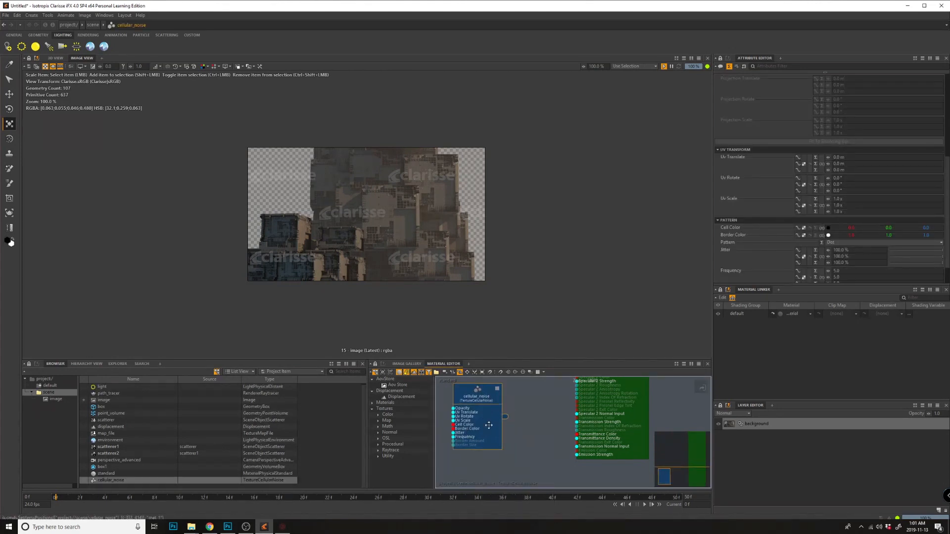
Split the browser area and add a Texture View for previewing the cellular noise.
{"action": "left_click", "coordinate": [346, 364]}
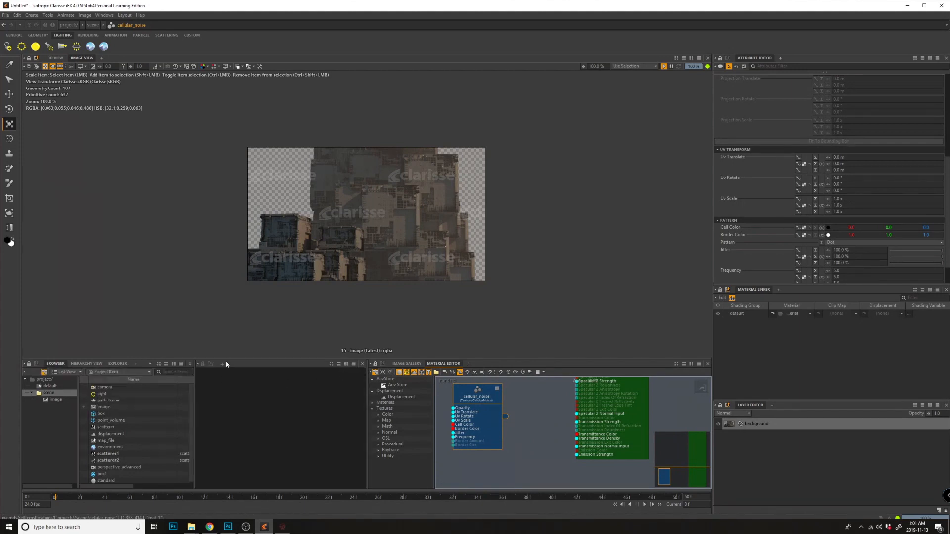
{"action": "left_click", "coordinate": [222, 364]}
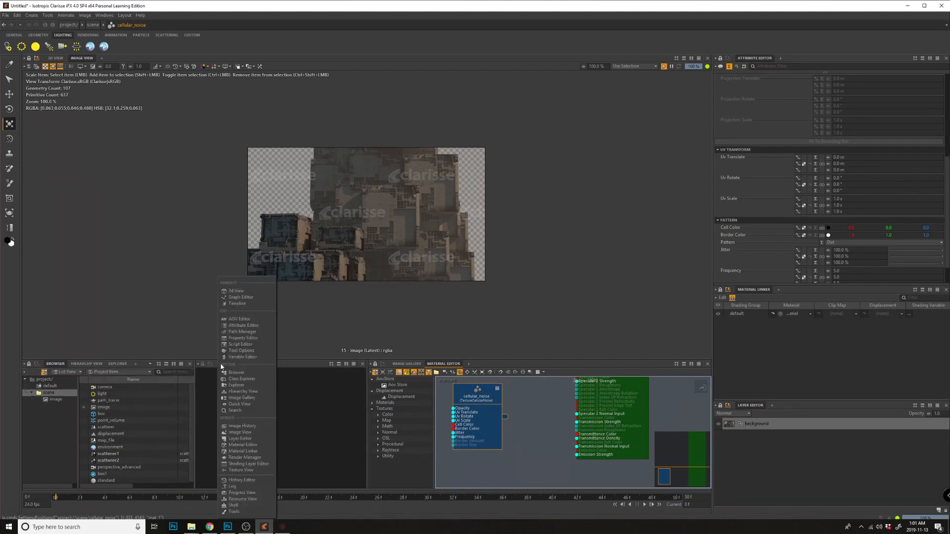
{"action": "left_click", "coordinate": [241, 470]}
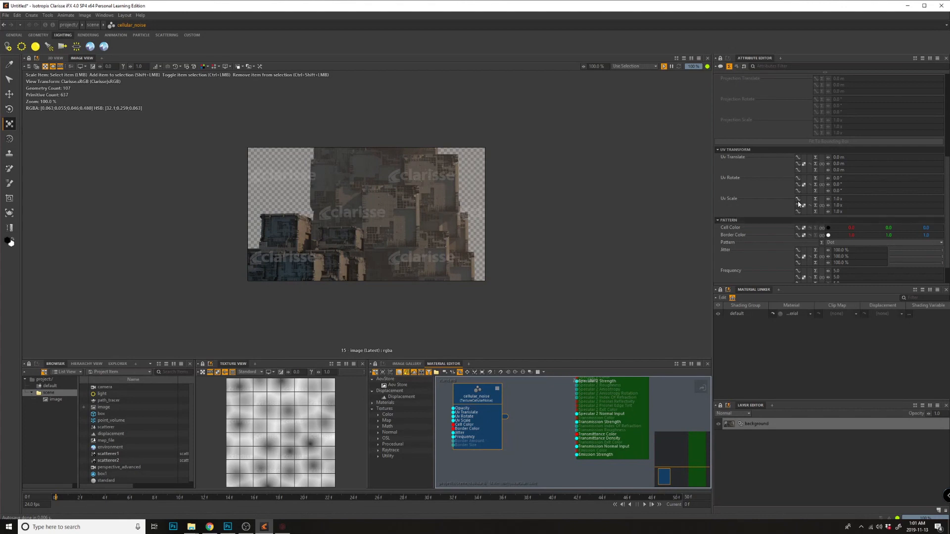
Set the cellular noise texture's X UV scale to 0.01 to stretch it into streaks.
{"action": "left_click_drag", "start_coordinate": [846, 198], "coordinate": [795, 199]}
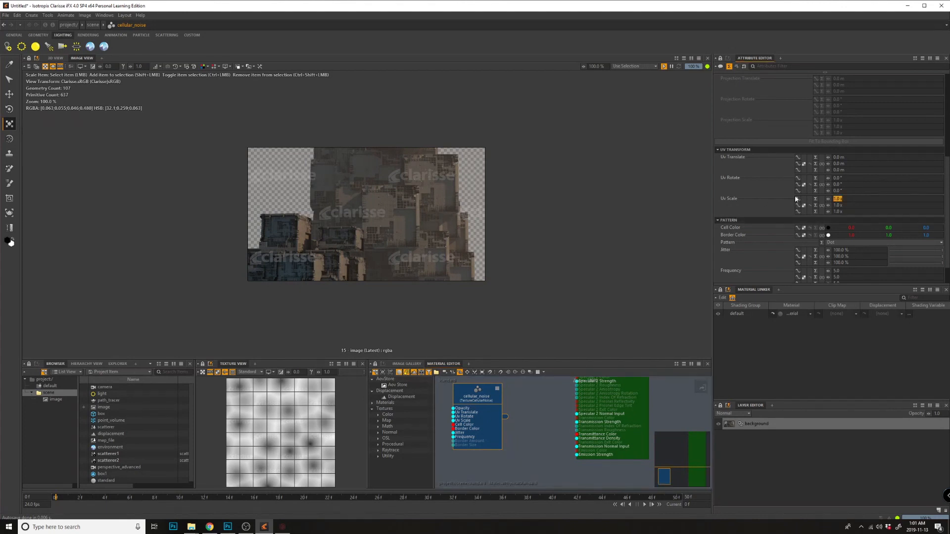
{"action": "key", "text": "BackSpace"}
{"action": "key", "text": "Return"}
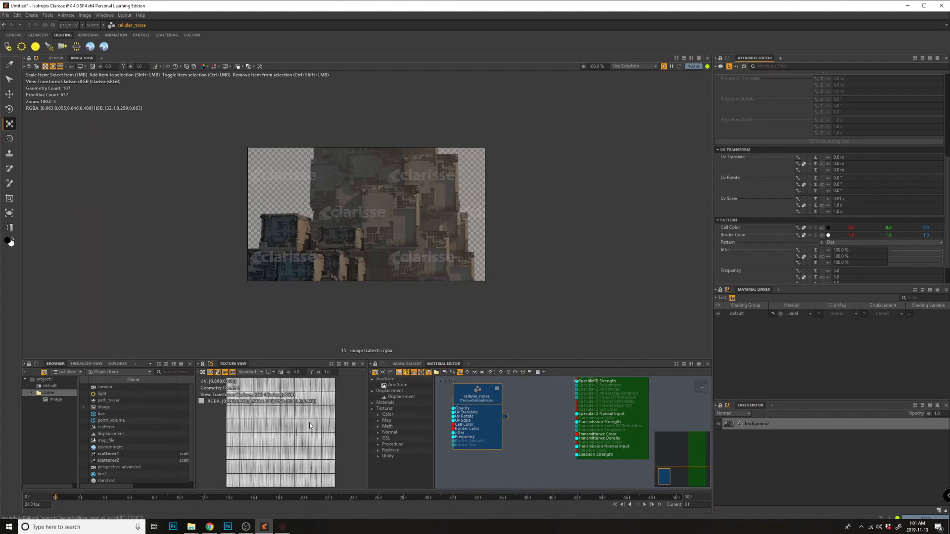
Duplicate the cellular noise node and place the copy below the original in the material graph.
{"action": "left_click_drag", "start_coordinate": [488, 426], "coordinate": [488, 407]}
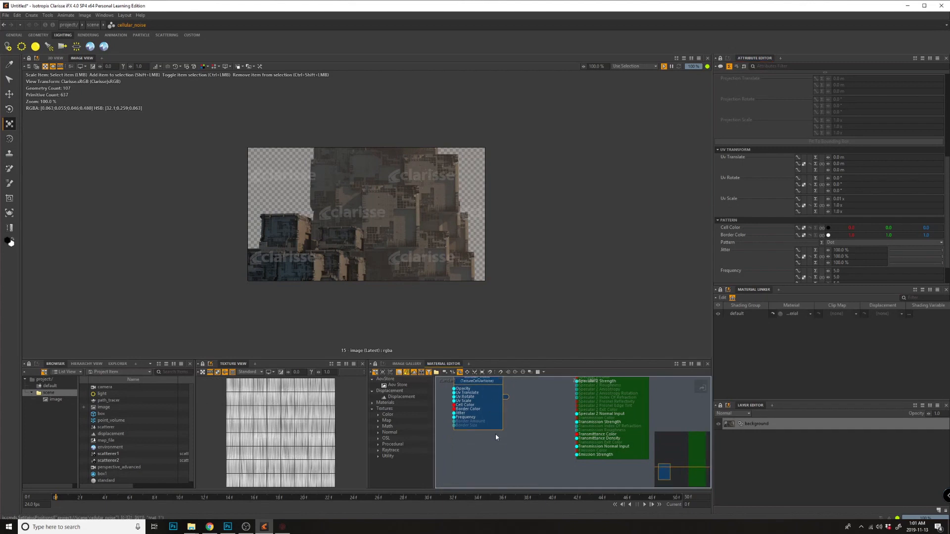
{"action": "key", "text": "ctrl+v"}
{"action": "left_click", "coordinate": [488, 453]}
Set the duplicated cellular noise's UV scale to 1 in X and 0.01 in Y.
{"action": "left_click", "coordinate": [838, 205]}
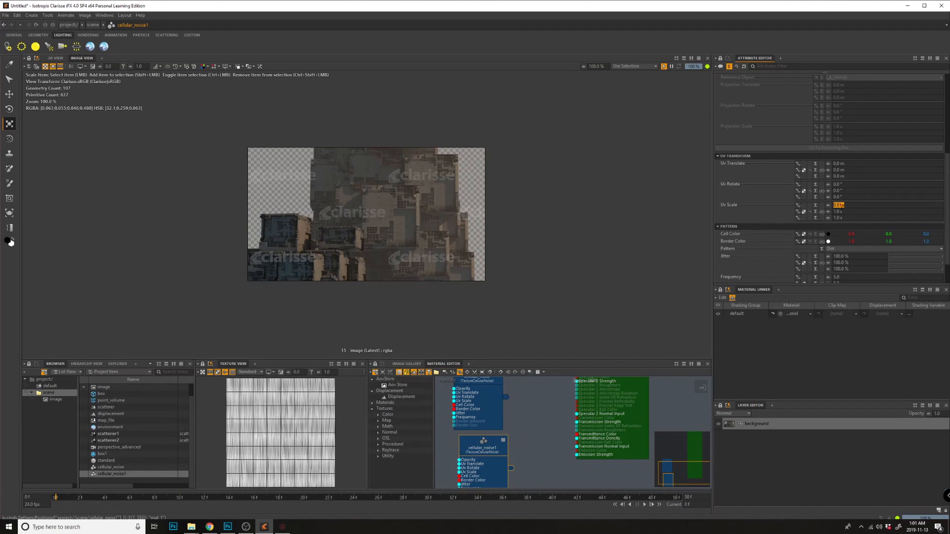
{"action": "type", "text": "1"}
{"action": "key", "text": "Return"}
{"action": "left_click", "coordinate": [853, 211]}
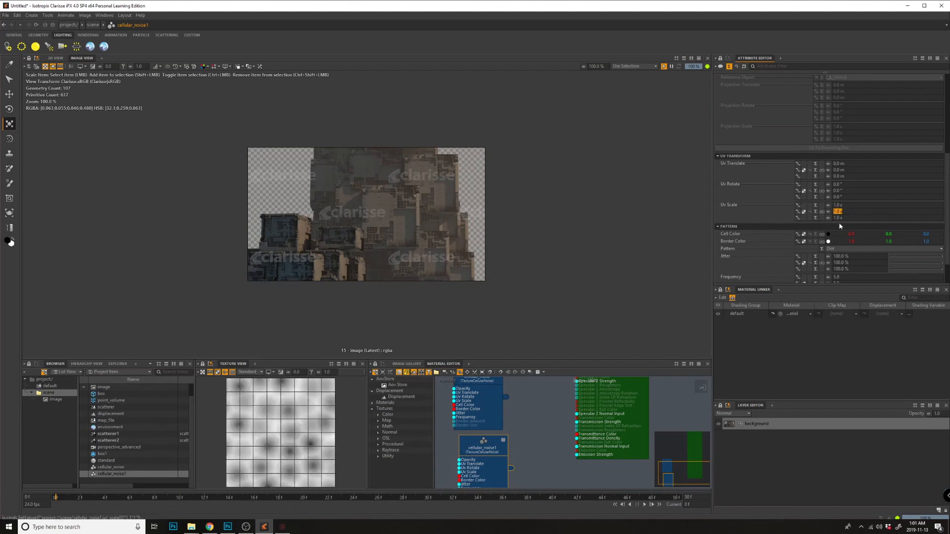
{"action": "left_click", "coordinate": [849, 212]}
{"action": "left_click_drag", "start_coordinate": [844, 211], "coordinate": [821, 214]}
{"action": "key", "text": "BackSpace"}
{"action": "type", "text": ".01"}
{"action": "key", "text": "Return"}
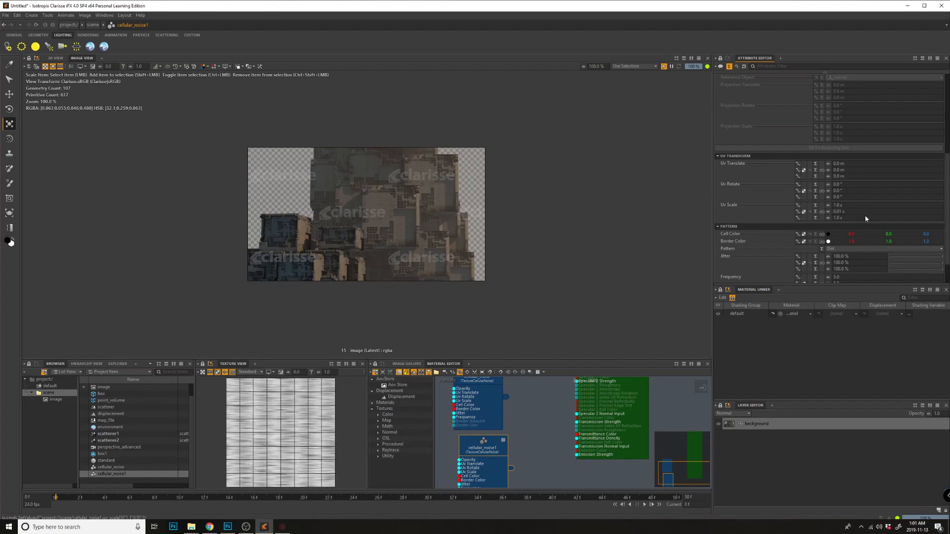
Compare the two noise previews, line up both noise nodes vertically and move the standard material node farther away from them.
{"action": "left_click", "coordinate": [499, 401]}
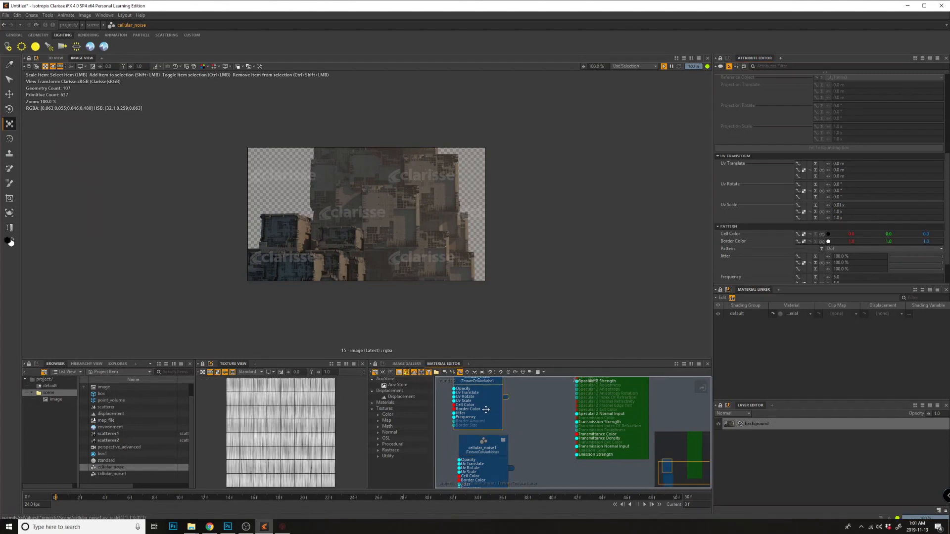
{"action": "left_click", "coordinate": [497, 455]}
{"action": "middle_click_drag", "start_coordinate": [567, 448], "coordinate": [540, 468]}
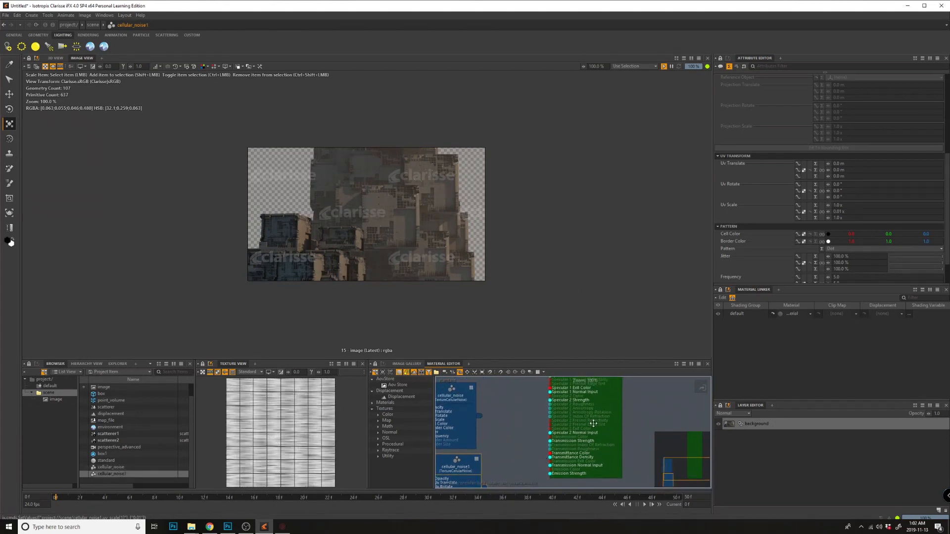
{"action": "left_click_drag", "start_coordinate": [564, 462], "coordinate": [608, 472]}
{"action": "middle_click_drag", "start_coordinate": [535, 465], "coordinate": [580, 422]}
{"action": "left_click_drag", "start_coordinate": [513, 448], "coordinate": [501, 449]}
{"action": "middle_click_drag", "start_coordinate": [530, 434], "coordinate": [515, 470]}
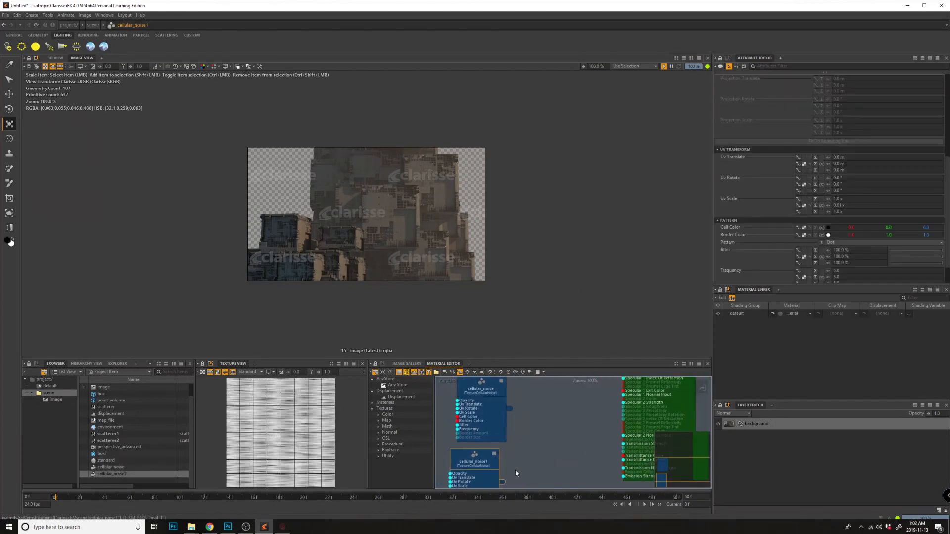
{"action": "left_click_drag", "start_coordinate": [495, 415], "coordinate": [488, 418]}
{"action": "middle_click_drag", "start_coordinate": [514, 432], "coordinate": [514, 414]}
Add a TextureBlend node between the two cellular noise nodes and the standard material in the material graph.
{"action": "left_click", "coordinate": [563, 431]}
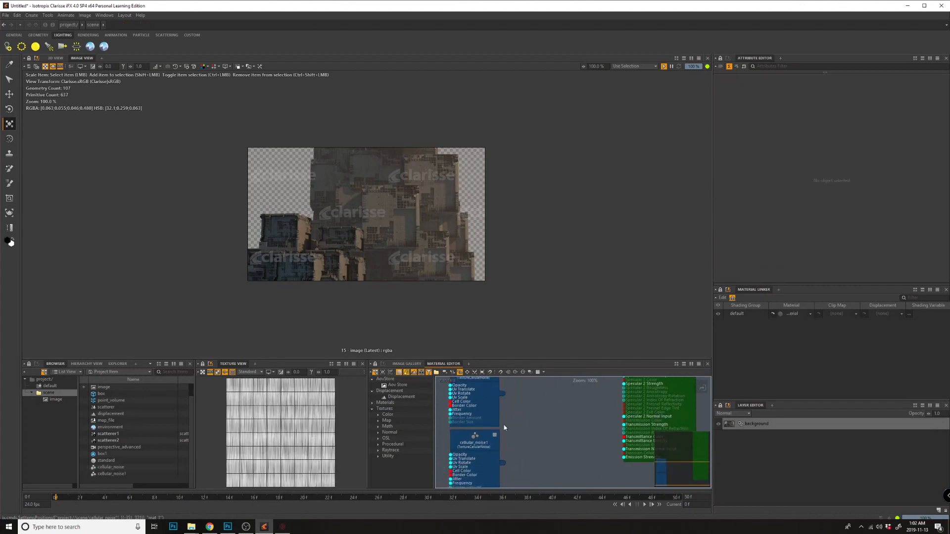
{"action": "key", "text": "Tab"}
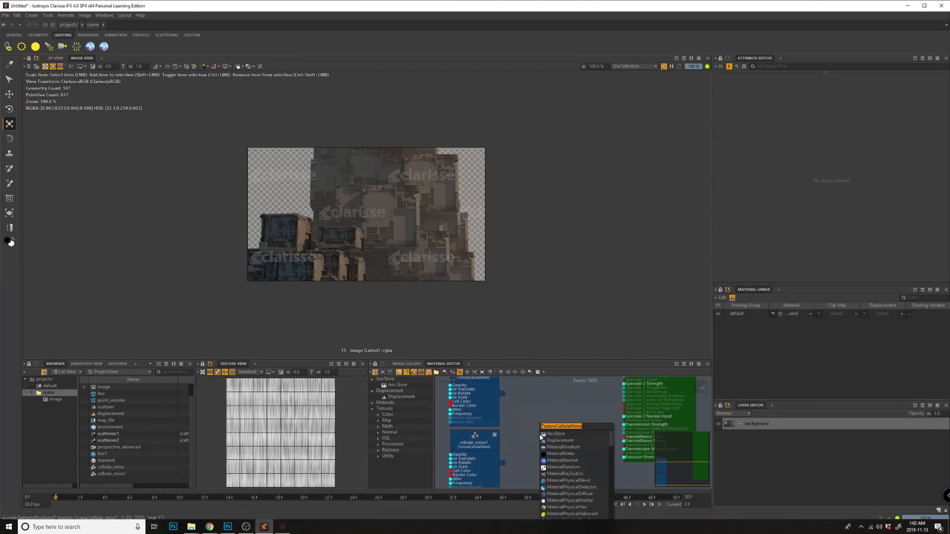
{"action": "type", "text": "TBL"}
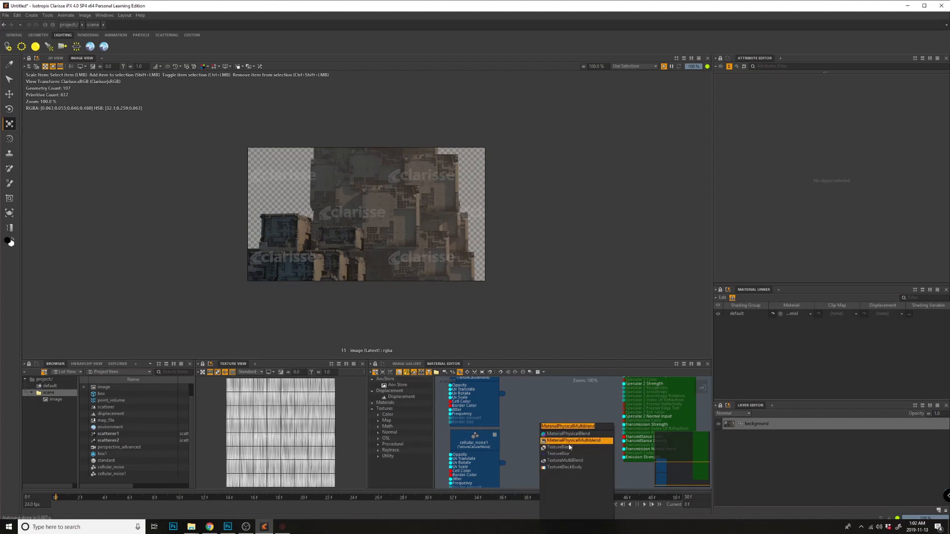
{"action": "left_click", "coordinate": [558, 448]}
{"action": "left_click_drag", "start_coordinate": [553, 454], "coordinate": [560, 437]}
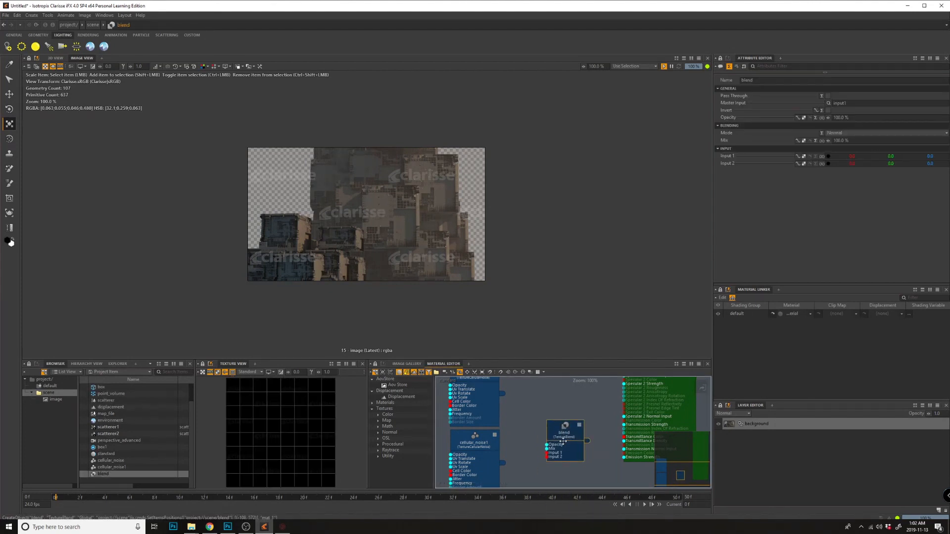
Connect the two cellular noises to the blend node's Input 1 and Input 2 and set its blending mode to Difference.
{"action": "left_click_drag", "start_coordinate": [502, 393], "coordinate": [547, 456]}
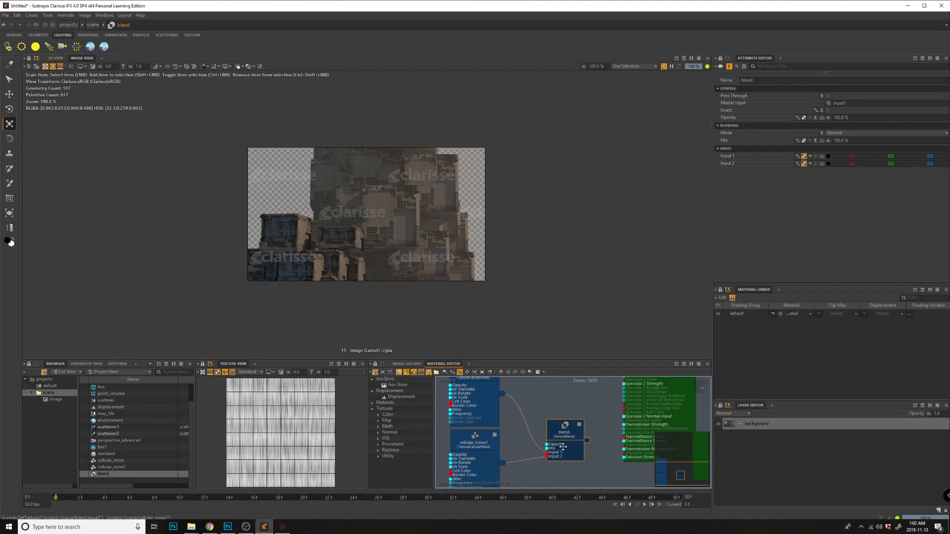
{"action": "left_click_drag", "start_coordinate": [559, 445], "coordinate": [543, 440]}
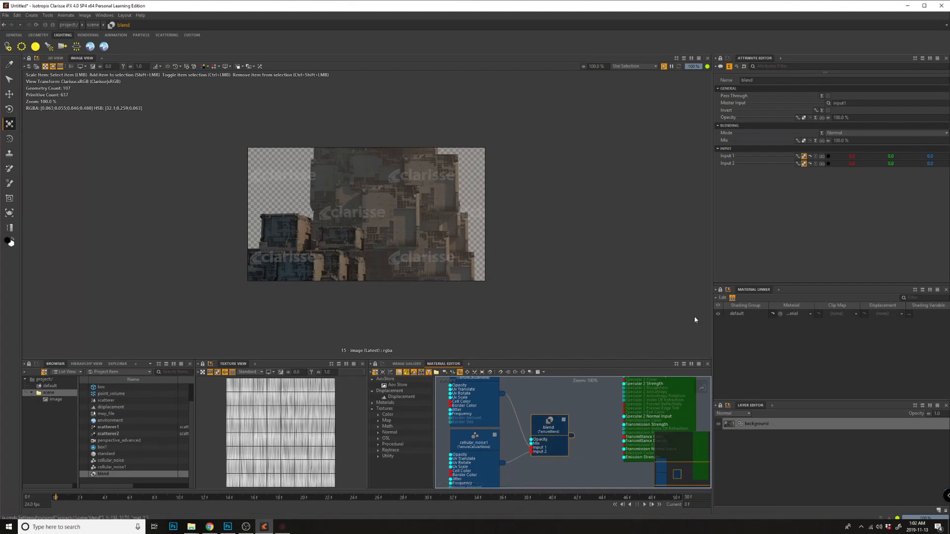
{"action": "left_click", "coordinate": [846, 133]}
{"action": "left_click", "coordinate": [845, 214]}
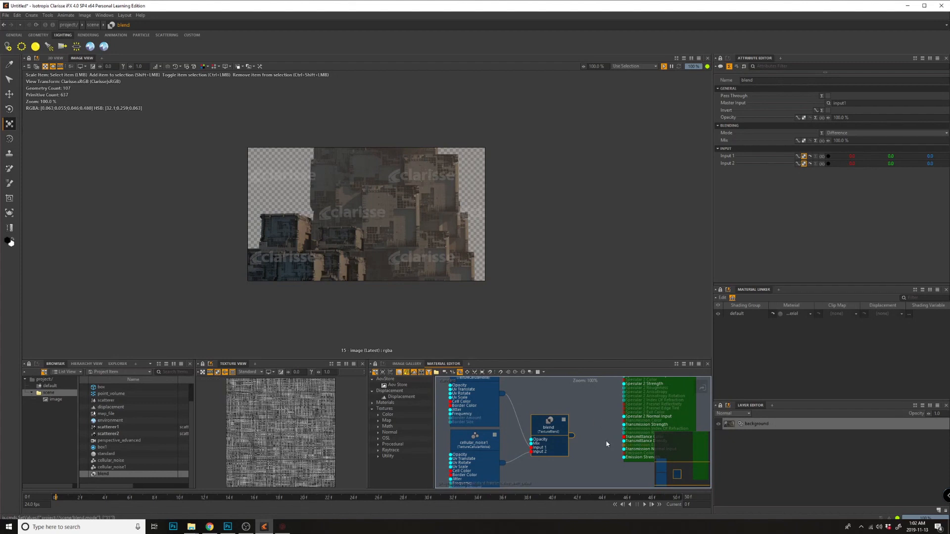
Add a TextureColorCorrection node and wire it between the blend output and the standard material's Emission Strength.
{"action": "middle_click_drag", "start_coordinate": [606, 444], "coordinate": [523, 448]}
{"action": "left_click_drag", "start_coordinate": [554, 418], "coordinate": [596, 428]}
{"action": "left_click", "coordinate": [522, 430]}
{"action": "key", "text": "Tab"}
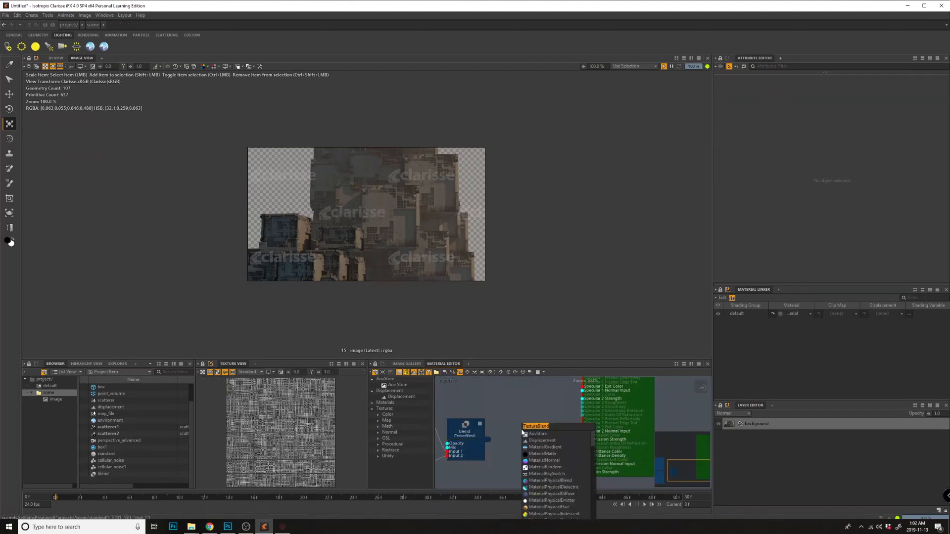
{"action": "type", "text": "COLOR"}
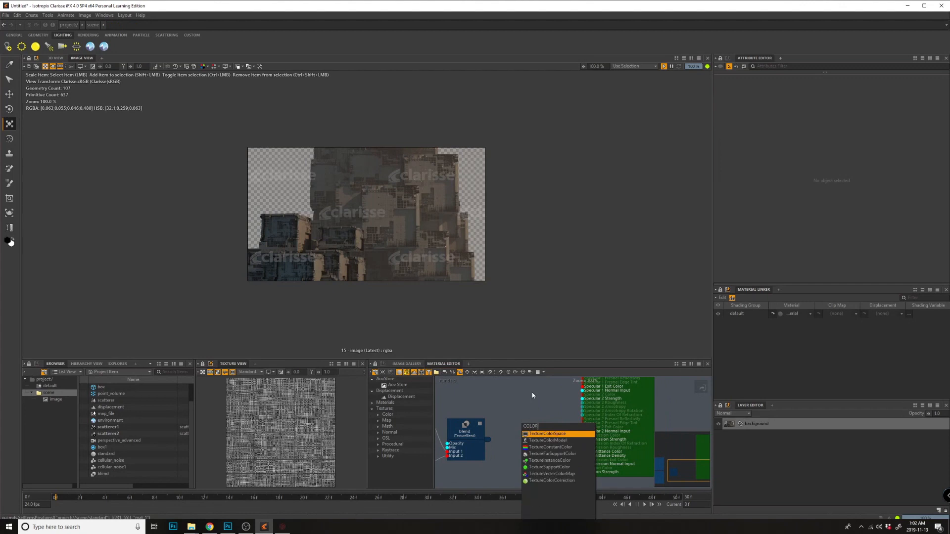
{"action": "key", "text": "Down"}
{"action": "key", "text": "Down"}
{"action": "key", "text": "Down"}
{"action": "key", "text": "Down"}
{"action": "key", "text": "Down"}
{"action": "key", "text": "Down"}
{"action": "key", "text": "Down"}
{"action": "key", "text": "Return"}
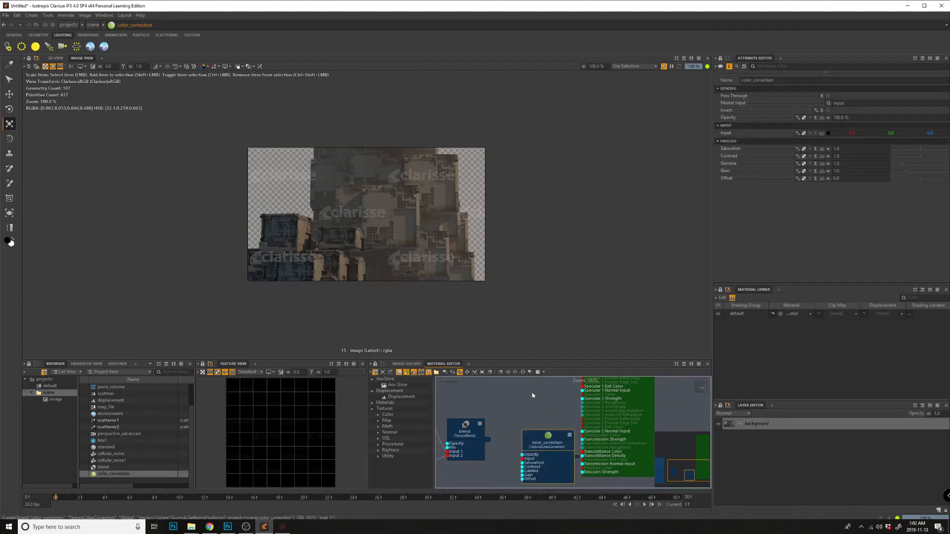
{"action": "left_click_drag", "start_coordinate": [488, 439], "coordinate": [568, 472]}
{"action": "left_click_drag", "start_coordinate": [567, 473], "coordinate": [583, 472]}
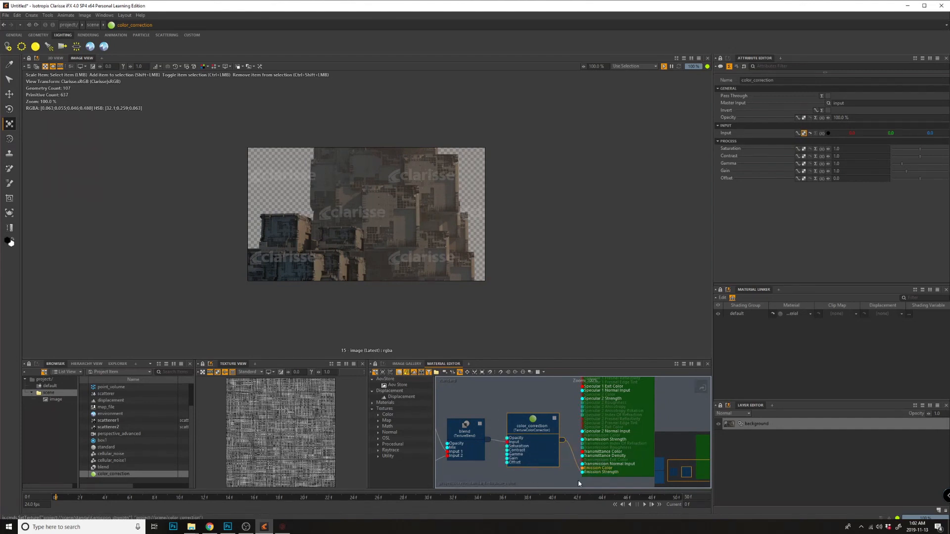
Assign the standard material to the surface shading group of the box geometry.
{"action": "left_click", "coordinate": [102, 441]}
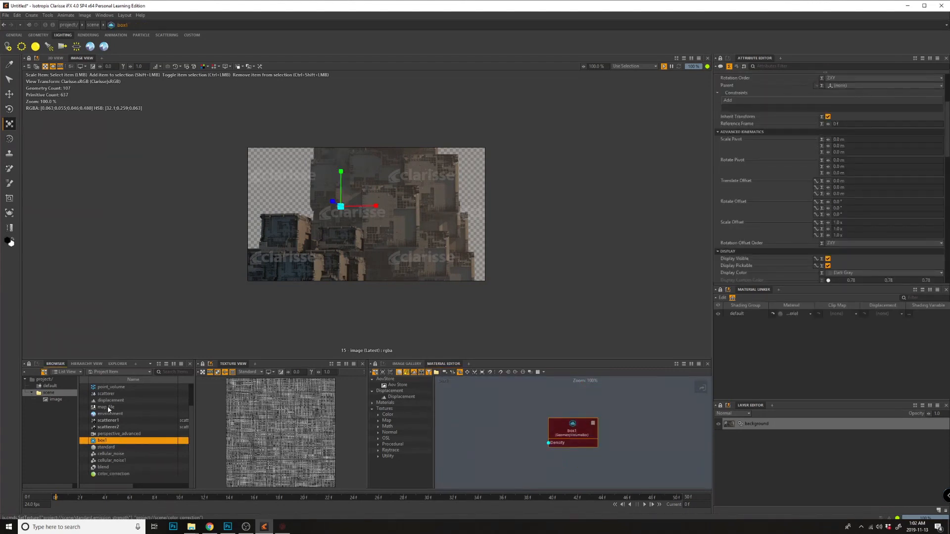
{"action": "scroll", "coordinate": [192, 447], "scroll_direction": "up", "scroll_amount": 2}
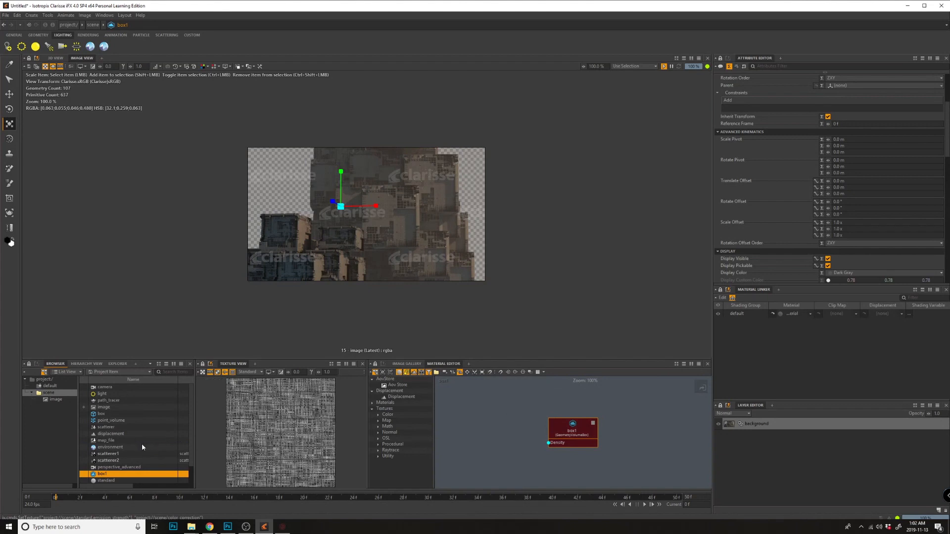
{"action": "left_click", "coordinate": [99, 414]}
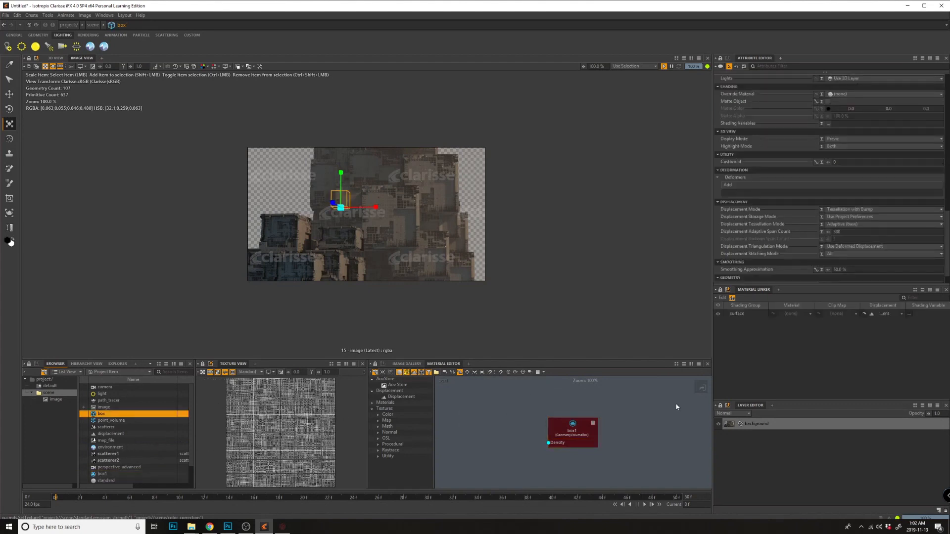
{"action": "double_click", "coordinate": [809, 314]}
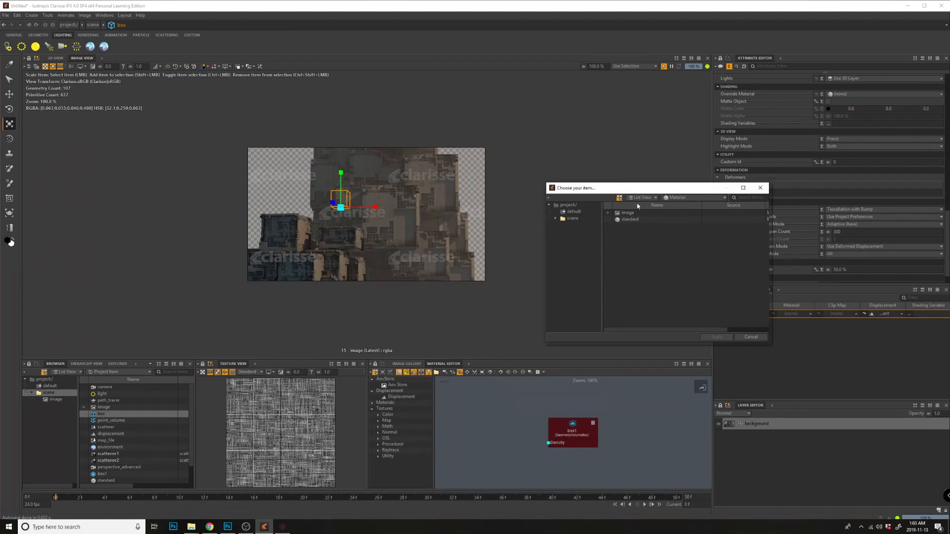
{"action": "left_click_drag", "start_coordinate": [702, 192], "coordinate": [552, 186]}
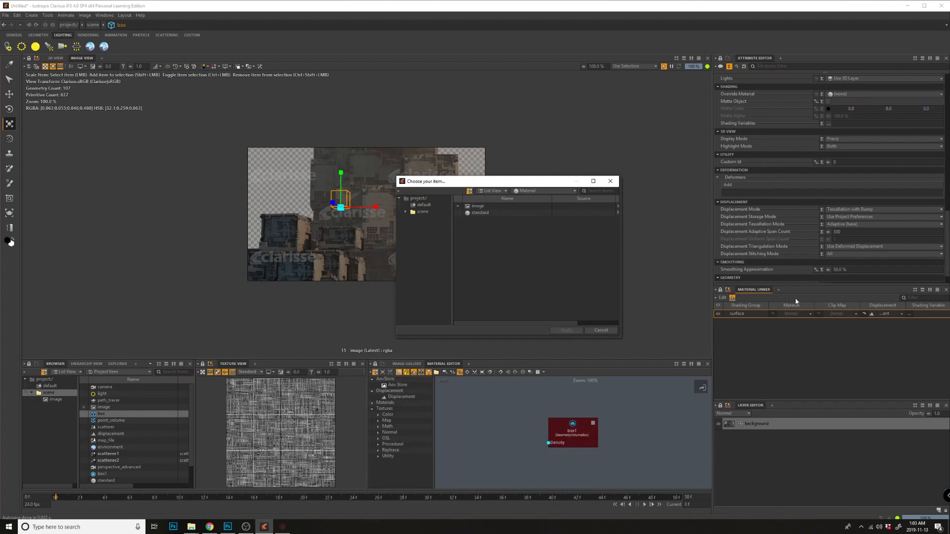
{"action": "left_click", "coordinate": [484, 213]}
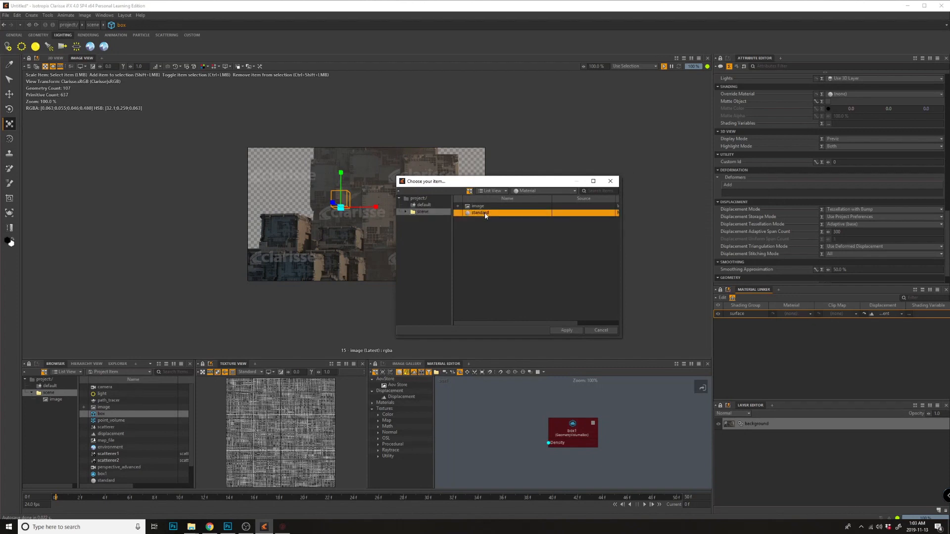
{"action": "double_click", "coordinate": [490, 216]}
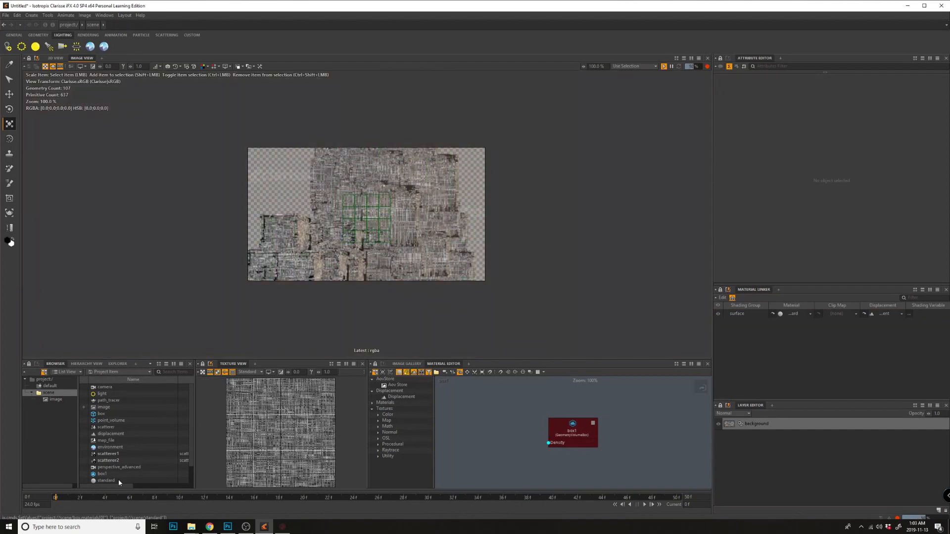
Raise the color correction node's contrast to about 1.84 to isolate the noise into small light spots.
{"action": "left_click", "coordinate": [118, 480]}
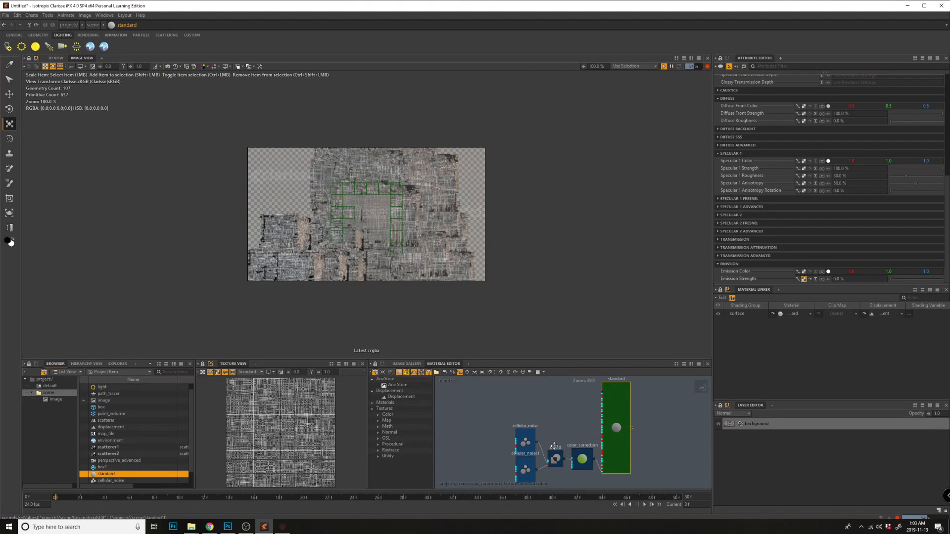
{"action": "scroll", "coordinate": [544, 436], "scroll_direction": "up", "scroll_amount": 4}
{"action": "left_click", "coordinate": [526, 428]}
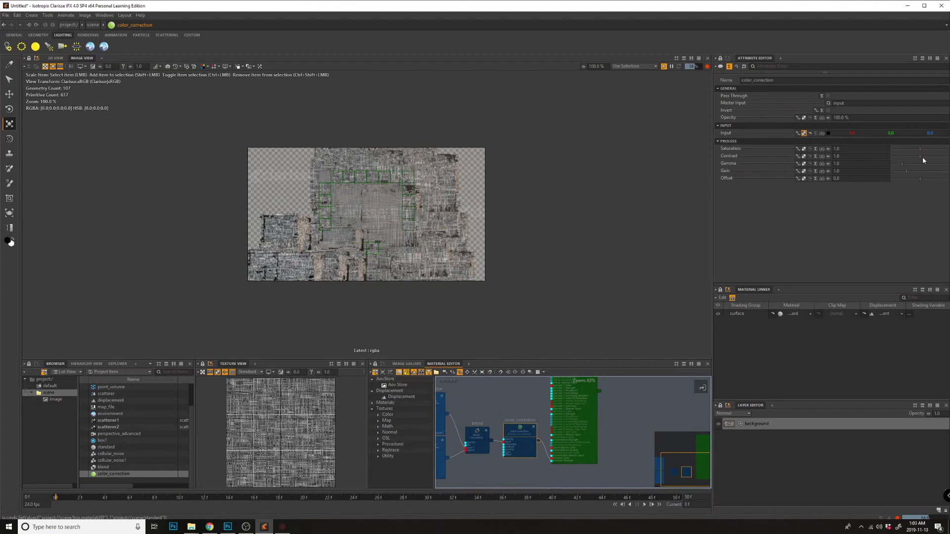
{"action": "left_click_drag", "start_coordinate": [922, 156], "coordinate": [943, 160]}
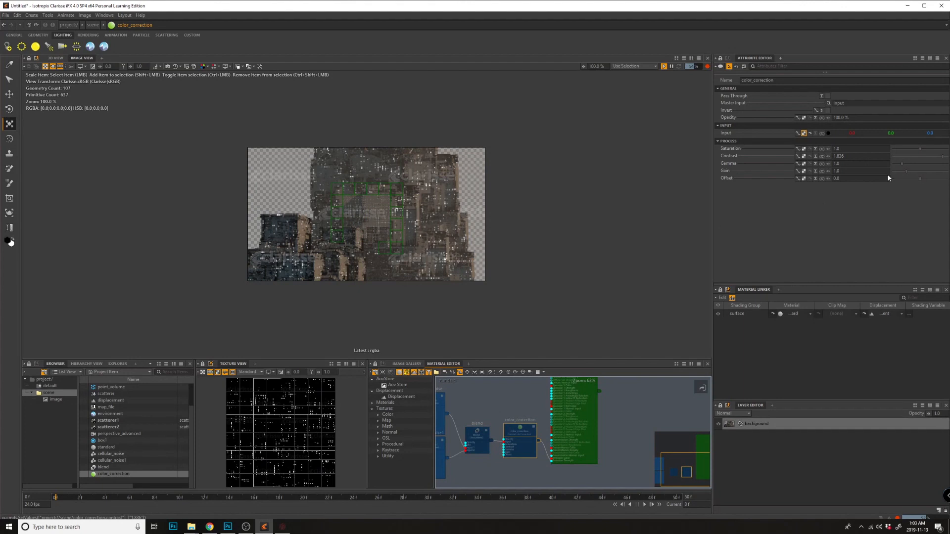
Try higher gamma values on the color correction node, bring gamma back to about 1.08 and reduce its gain to about 0.38.
{"action": "left_click", "coordinate": [932, 165]}
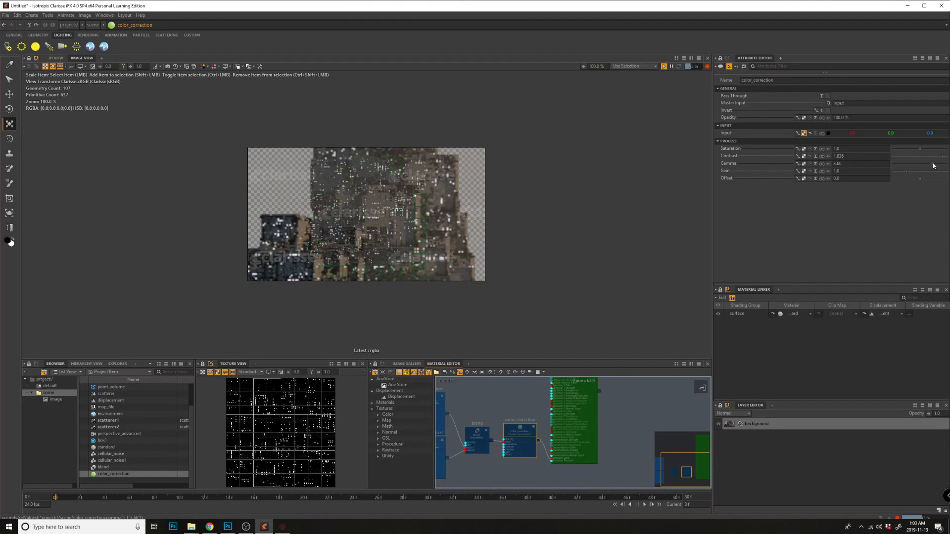
{"action": "left_click", "coordinate": [939, 165]}
{"action": "left_click", "coordinate": [943, 164]}
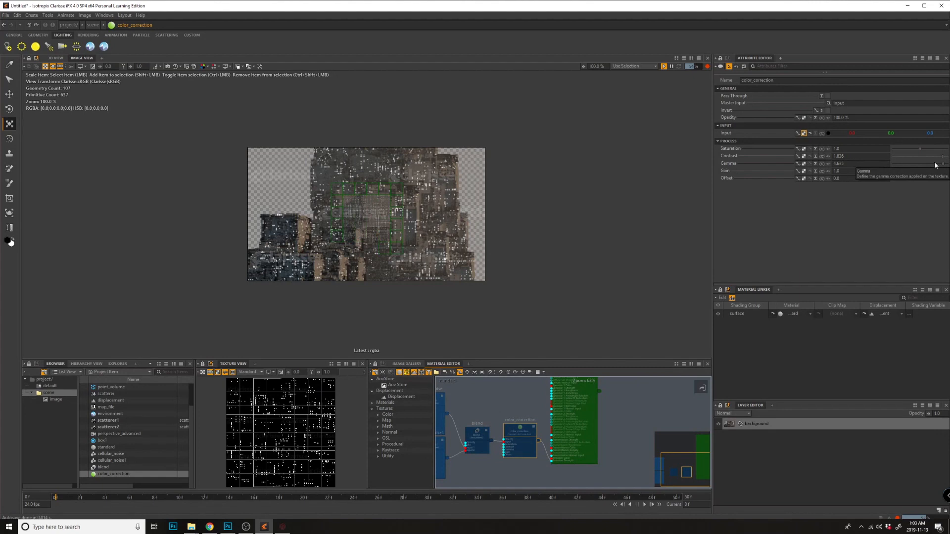
{"action": "left_click_drag", "start_coordinate": [936, 165], "coordinate": [904, 162]}
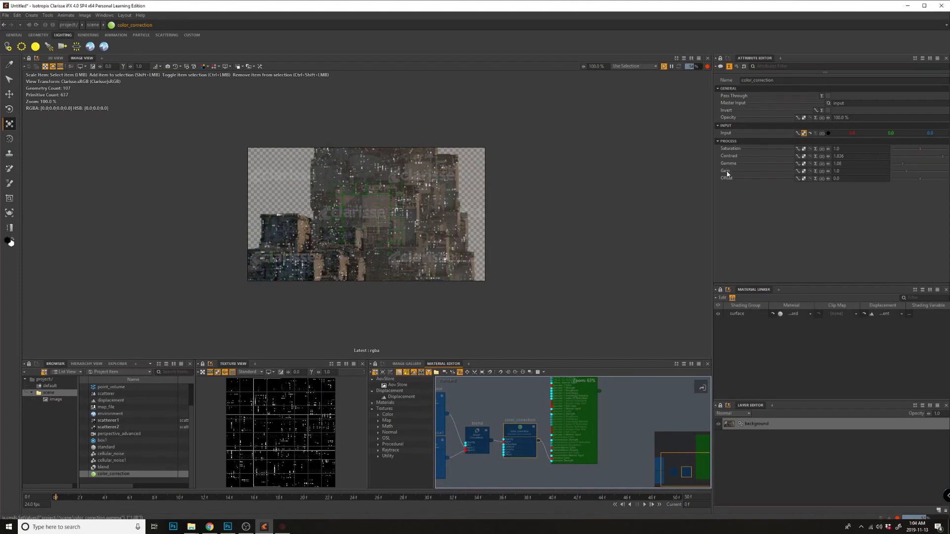
{"action": "left_click_drag", "start_coordinate": [905, 173], "coordinate": [899, 174]}
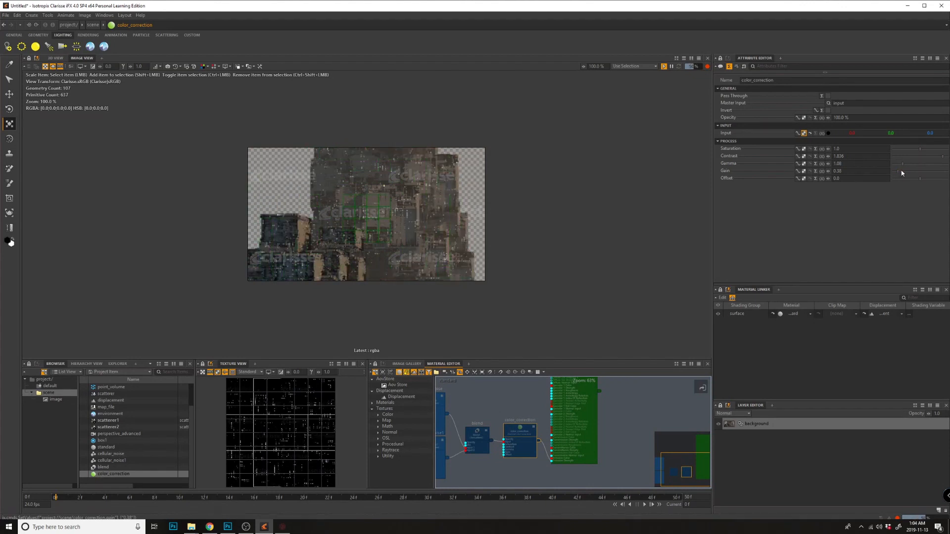
Set the standard material's emission color to a saturated yellow with RGB 1.0, 0.8, 0.0.
{"action": "left_click", "coordinate": [576, 411]}
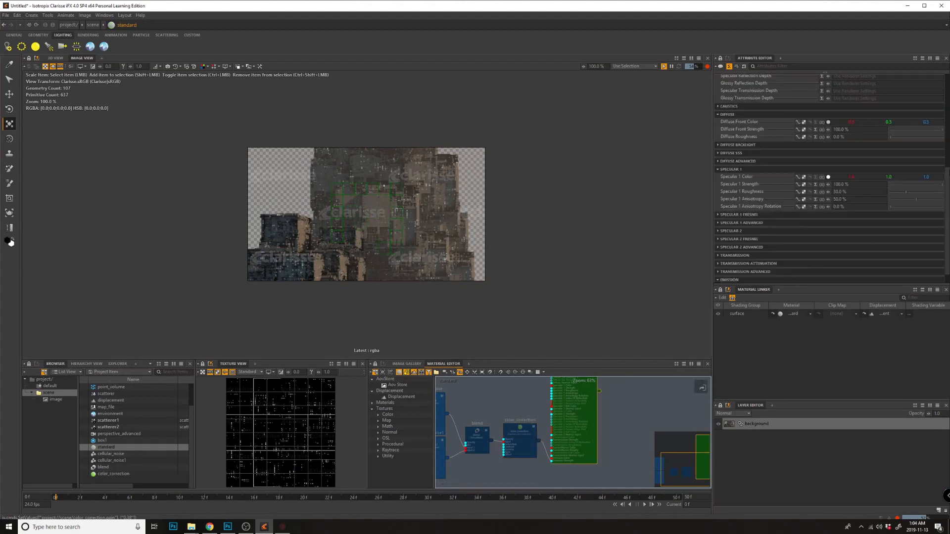
{"action": "scroll", "coordinate": [945, 249], "scroll_direction": "down", "scroll_amount": 1}
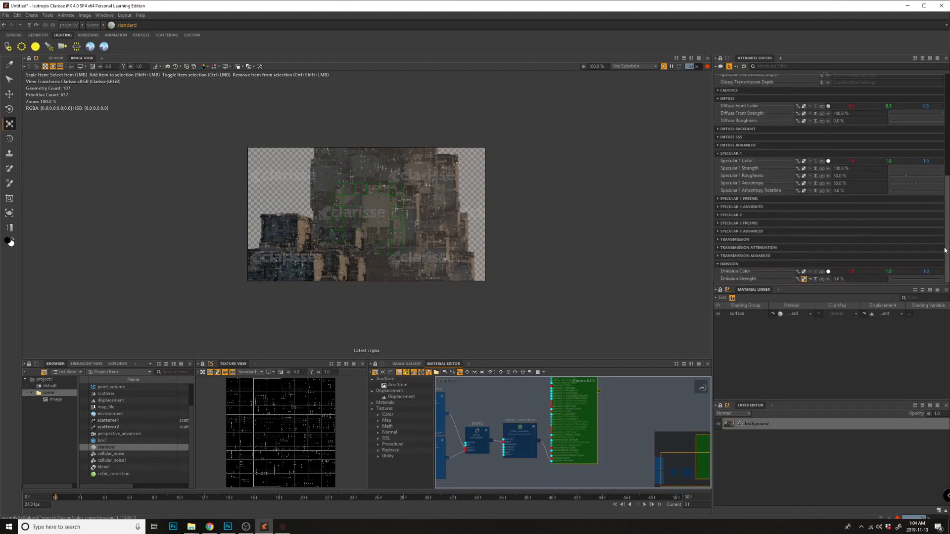
{"action": "left_click", "coordinate": [828, 272]}
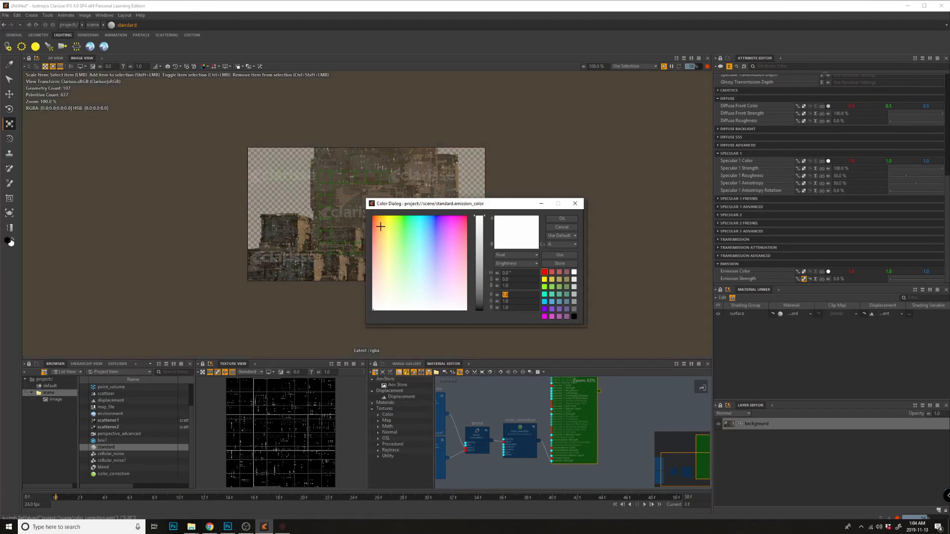
{"action": "left_click", "coordinate": [385, 221]}
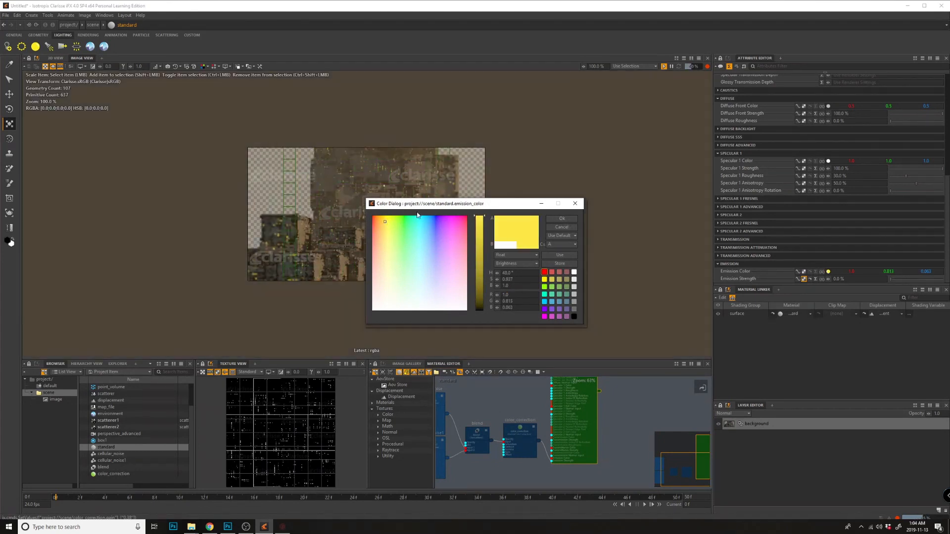
{"action": "left_click", "coordinate": [380, 218]}
{"action": "left_click", "coordinate": [381, 216]}
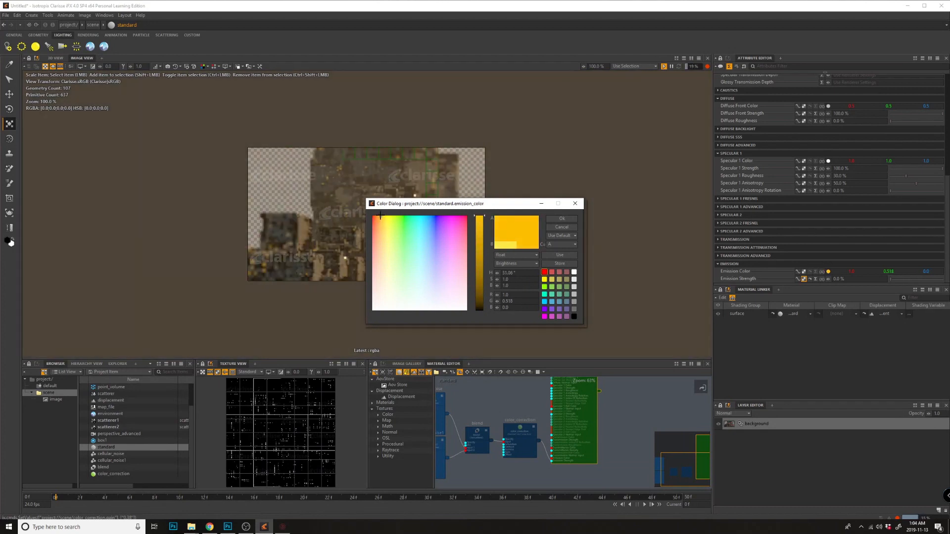
{"action": "left_click_drag", "start_coordinate": [380, 216], "coordinate": [384, 218]}
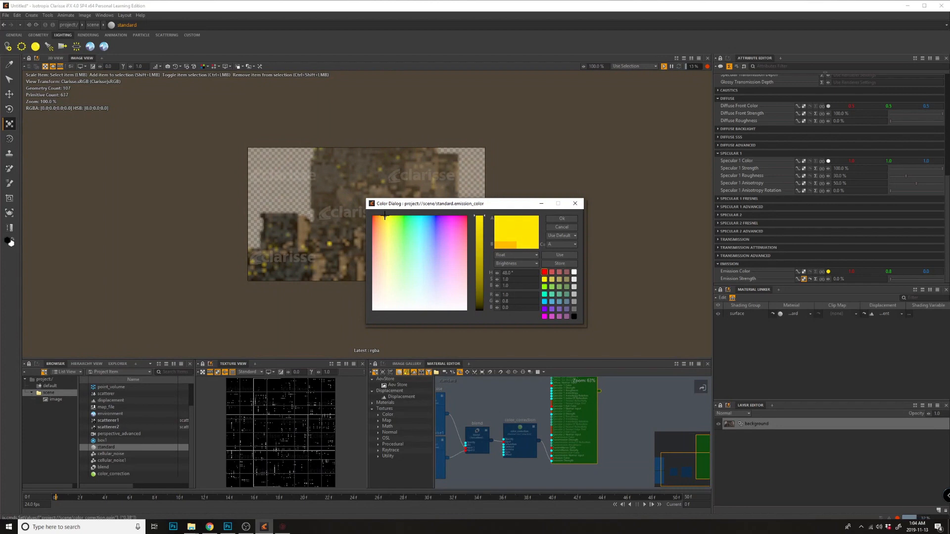
{"action": "left_click", "coordinate": [558, 219]}
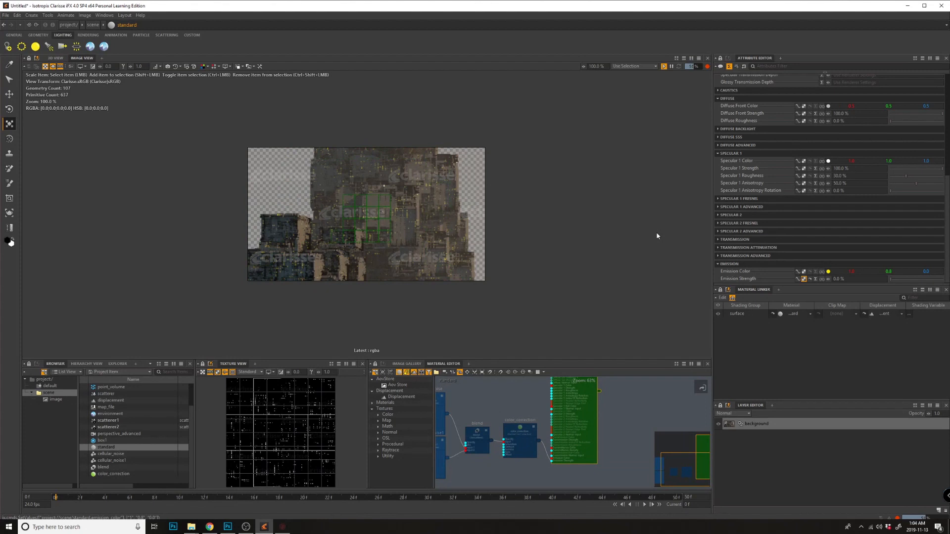
Set the density of the box1 volume to 0.05.
{"action": "left_click", "coordinate": [109, 441]}
{"action": "scroll", "coordinate": [867, 203], "scroll_direction": "down", "scroll_amount": 10}
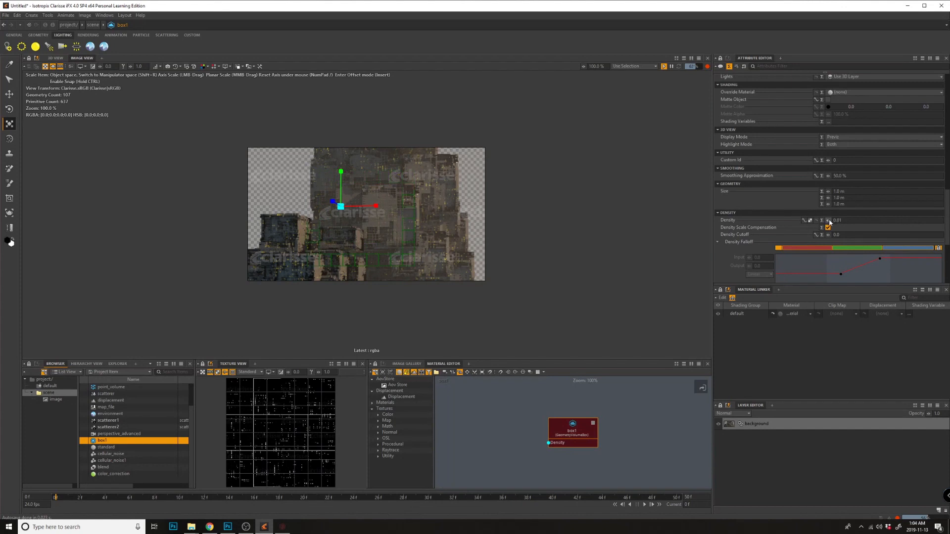
{"action": "left_click", "coordinate": [860, 219]}
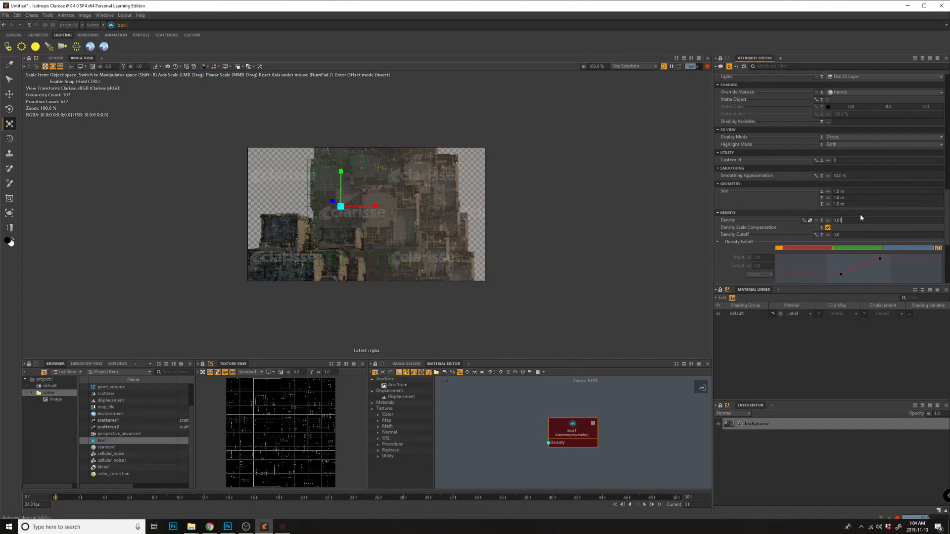
{"action": "key", "text": "BackSpace"}
{"action": "type", "text": "5"}
{"action": "key", "text": "Return"}
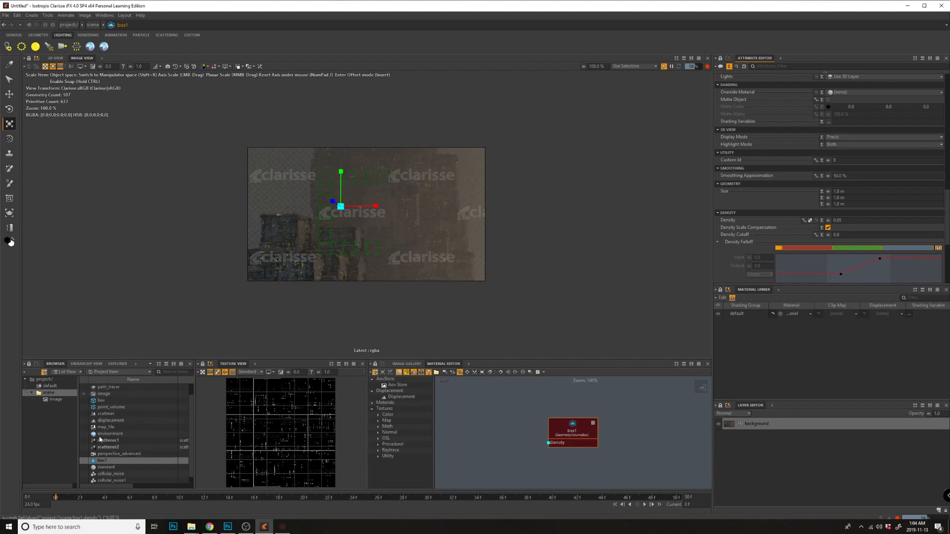
Set the color correction node's contrast to 2.0, gamma to about 4.44 and gain to about 0.13.
{"action": "scroll", "coordinate": [109, 430], "scroll_direction": "up", "scroll_amount": 2}
{"action": "scroll", "coordinate": [114, 424], "scroll_direction": "down", "scroll_amount": 2}
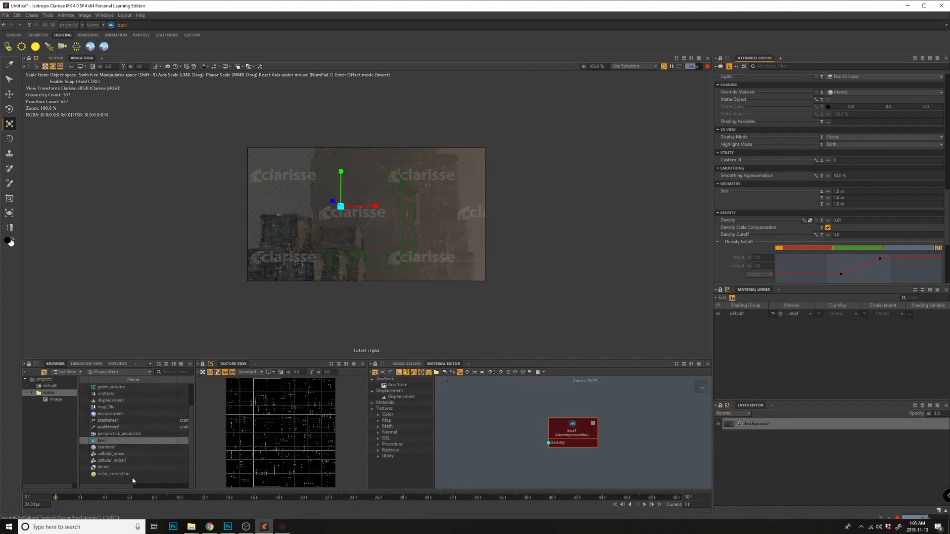
{"action": "left_click", "coordinate": [109, 447]}
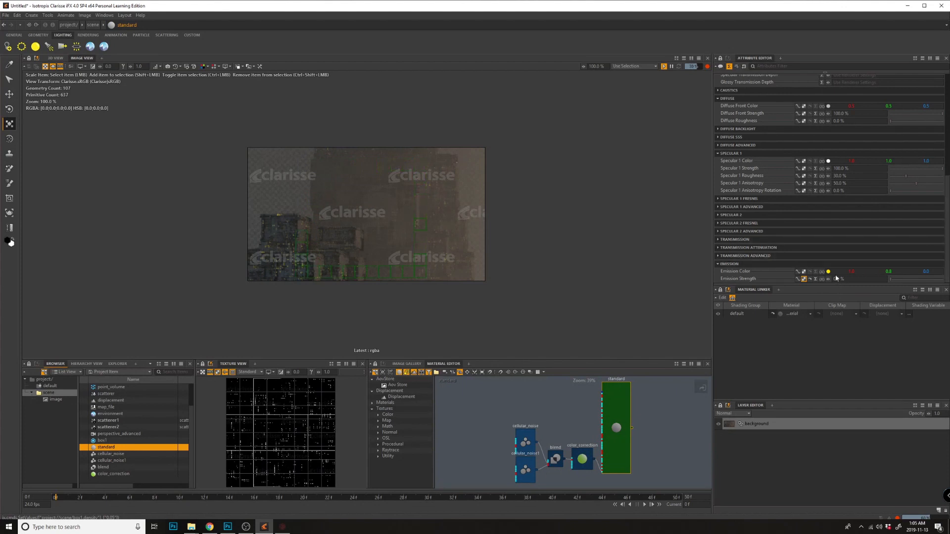
{"action": "left_click", "coordinate": [577, 466]}
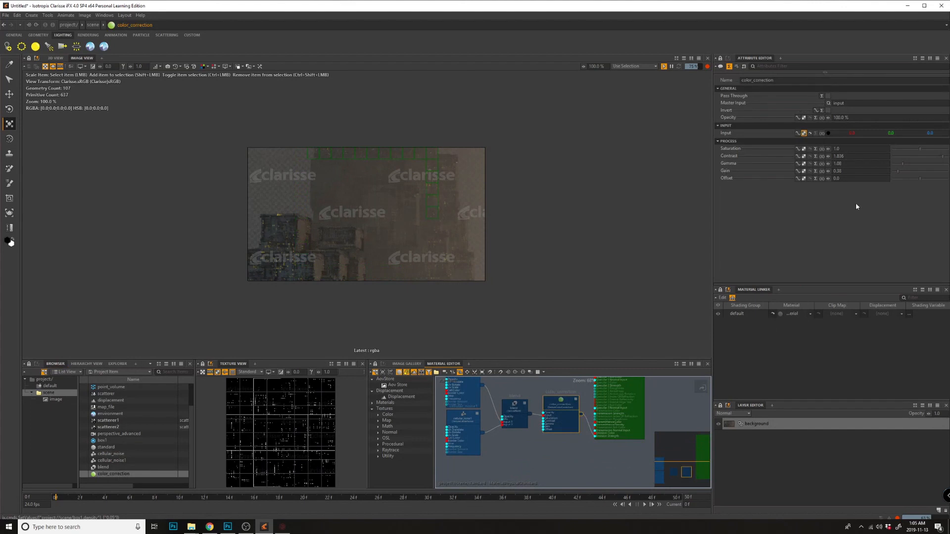
{"action": "left_click", "coordinate": [916, 171]}
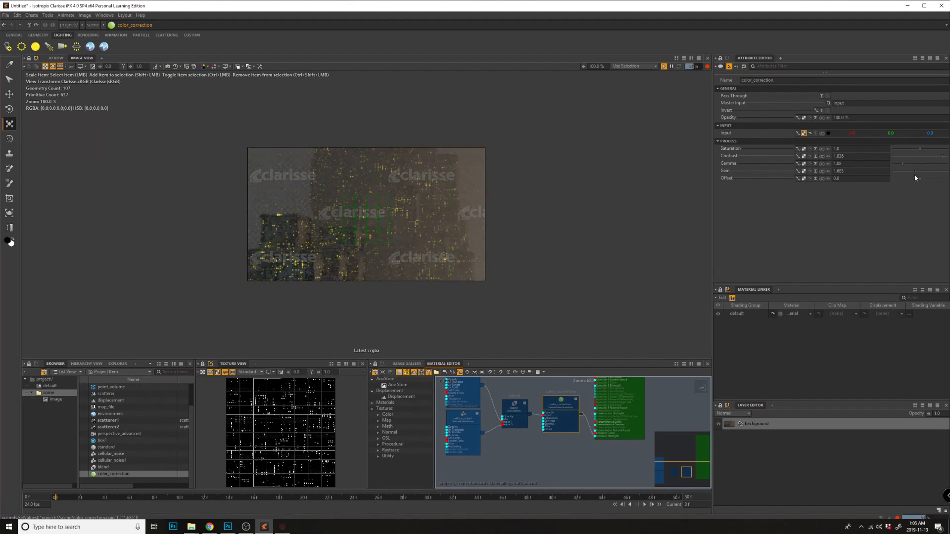
{"action": "left_click_drag", "start_coordinate": [928, 157], "coordinate": [947, 156]}
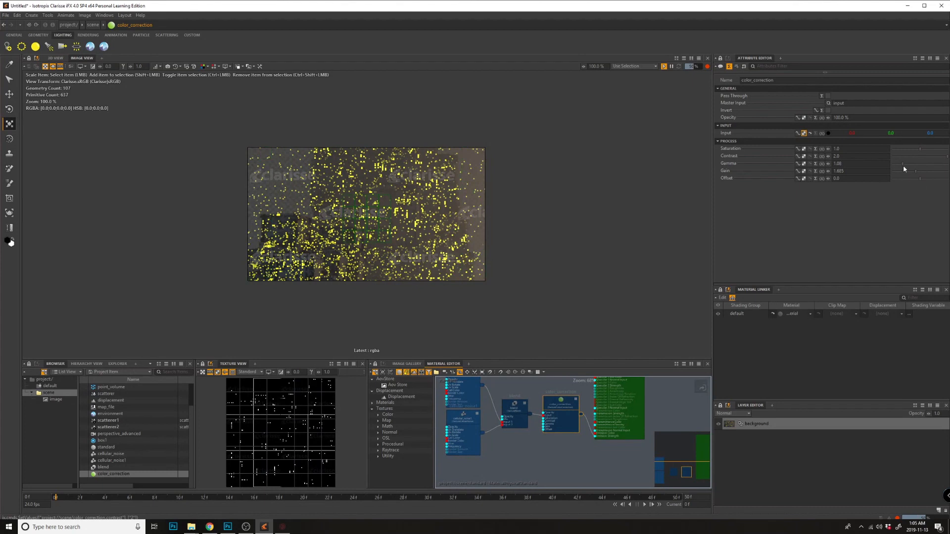
{"action": "left_click_drag", "start_coordinate": [903, 164], "coordinate": [941, 163]}
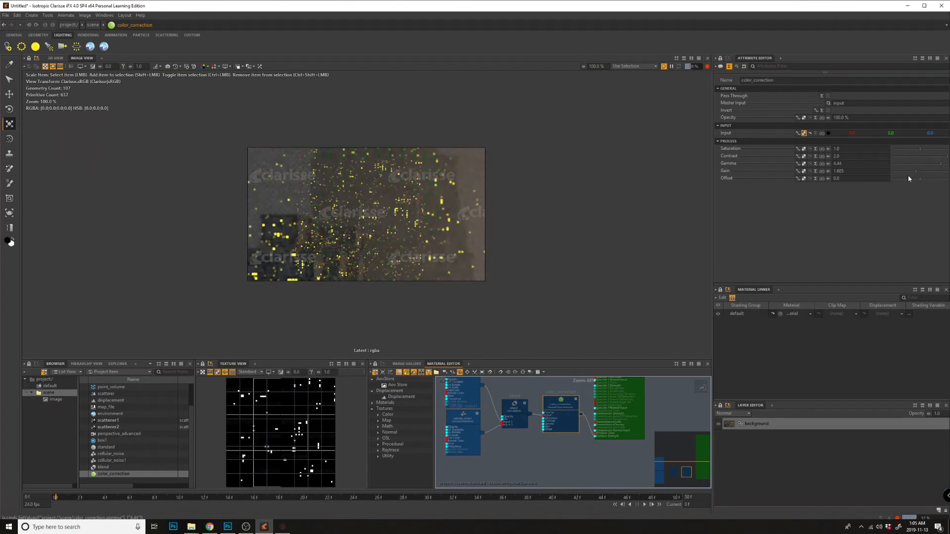
{"action": "left_click_drag", "start_coordinate": [912, 171], "coordinate": [900, 172]}
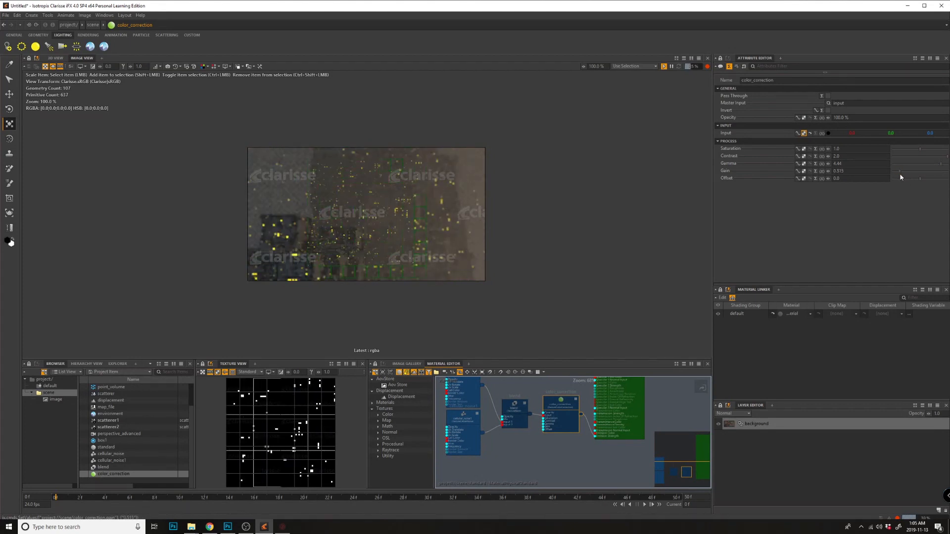
{"action": "left_click_drag", "start_coordinate": [901, 172], "coordinate": [896, 173]}
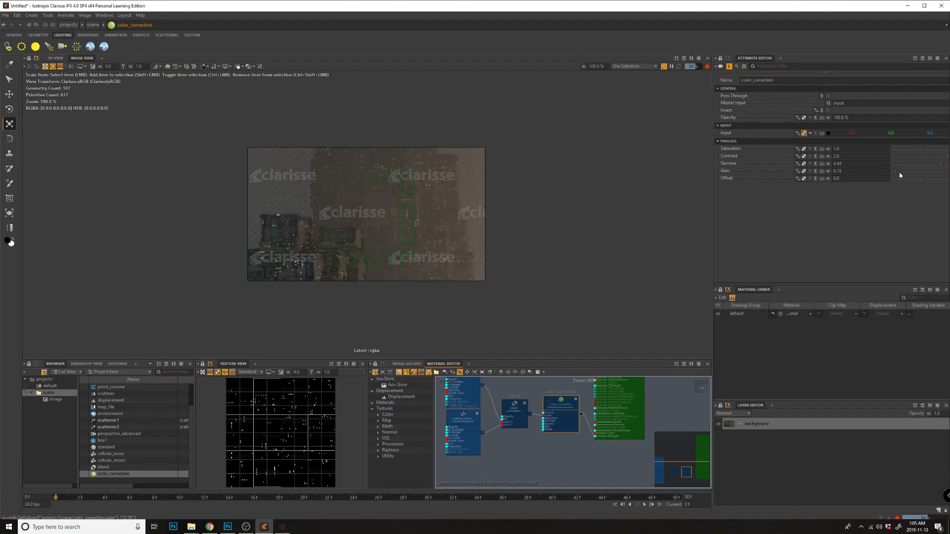
Try a lower gamma on the color correction node and settle on a gamma of 5.0.
{"action": "left_click", "coordinate": [857, 156]}
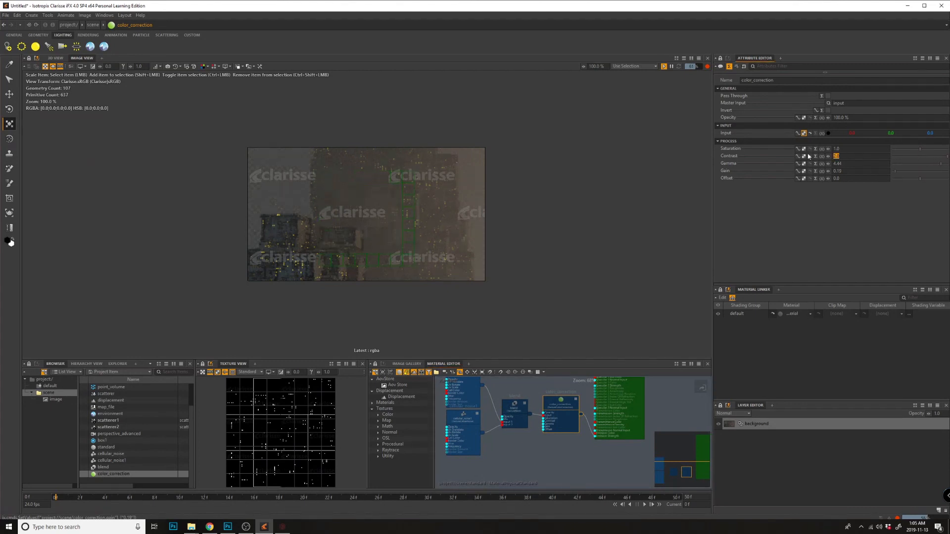
{"action": "key", "text": "shift+Tab"}
{"action": "left_click_drag", "start_coordinate": [934, 169], "coordinate": [913, 163]}
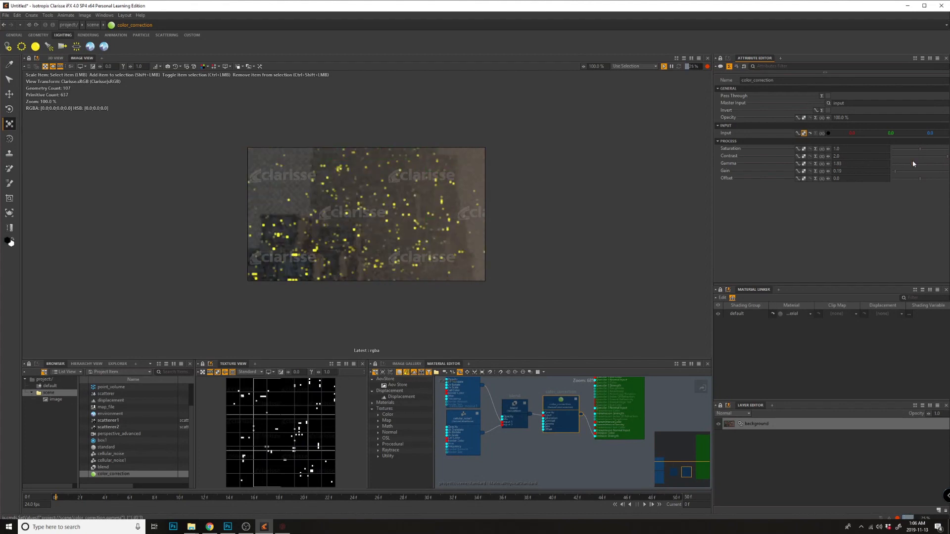
{"action": "left_click_drag", "start_coordinate": [898, 157], "coordinate": [947, 163]}
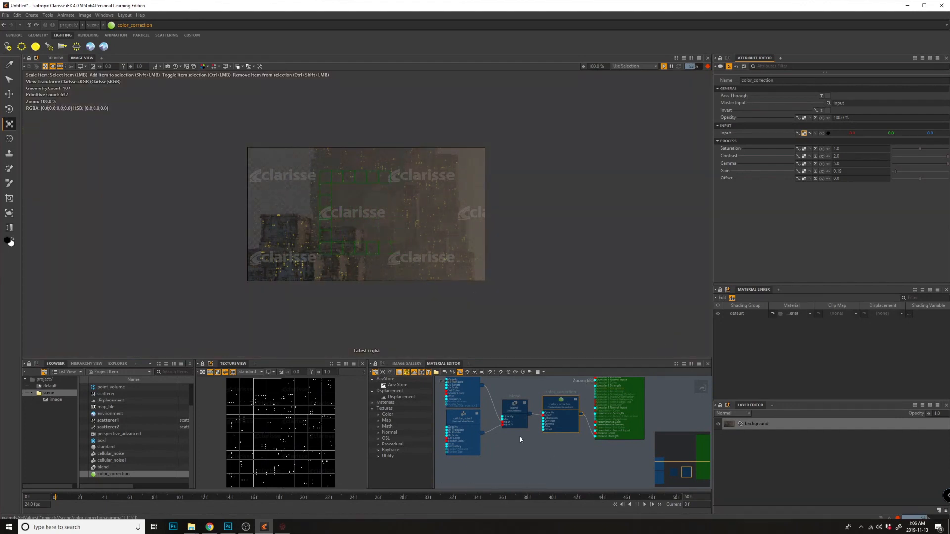
Set the second UV scale value of the cellular_noise1 texture to about 0.16.
{"action": "left_click", "coordinate": [516, 418]}
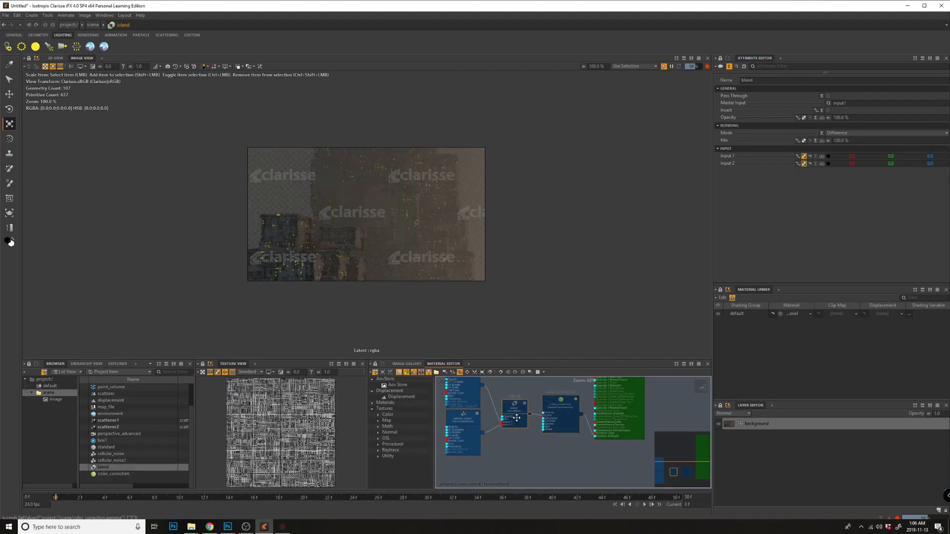
{"action": "left_click", "coordinate": [467, 434]}
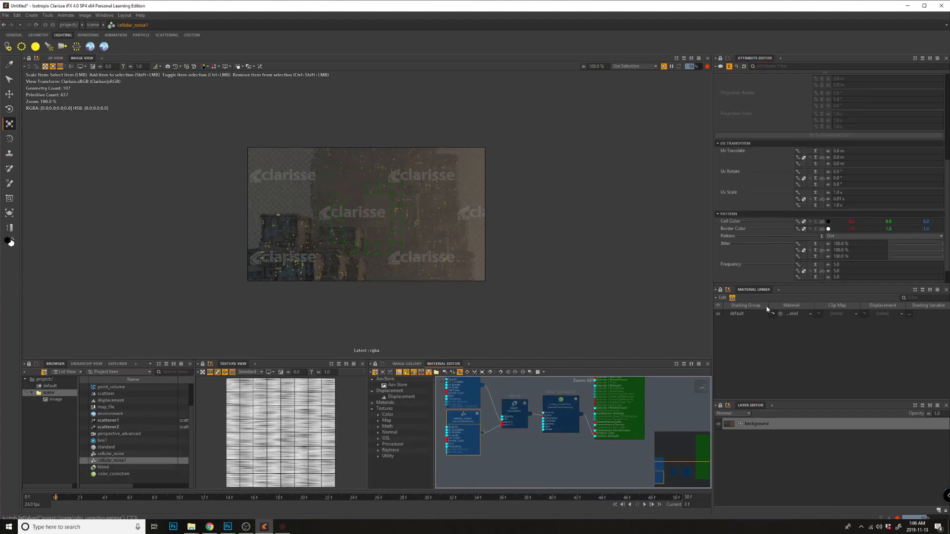
{"action": "left_click_drag", "start_coordinate": [828, 199], "coordinate": [832, 199]}
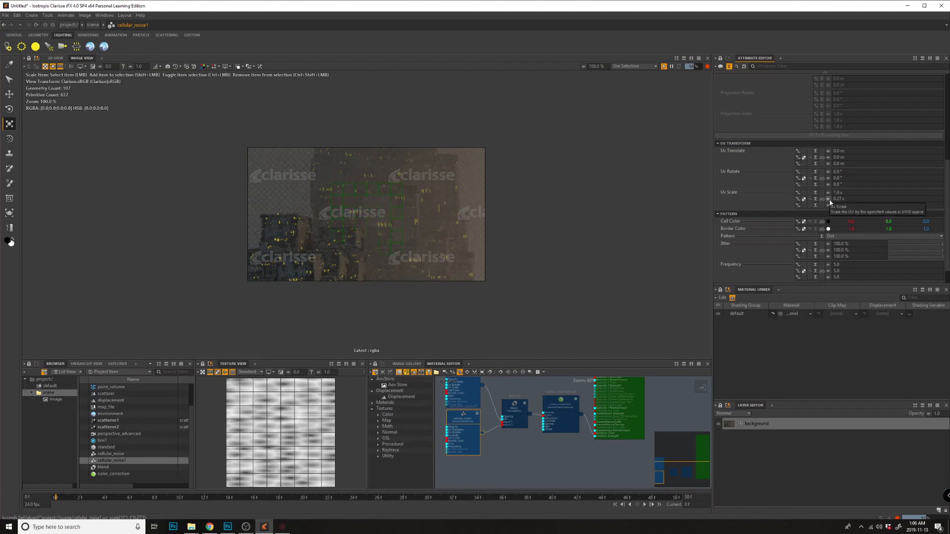
{"action": "left_click_drag", "start_coordinate": [829, 200], "coordinate": [828, 200]}
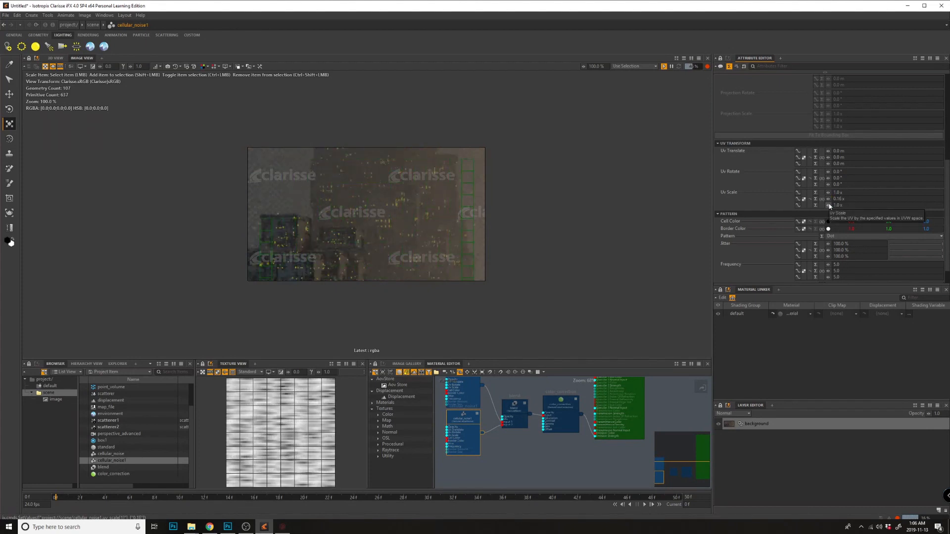
Set cellular_noise's first two UV scale values to about 0.06 and 1.23, and cellular_noise1's first UV scale value to about 1.18.
{"action": "left_click", "coordinate": [468, 401]}
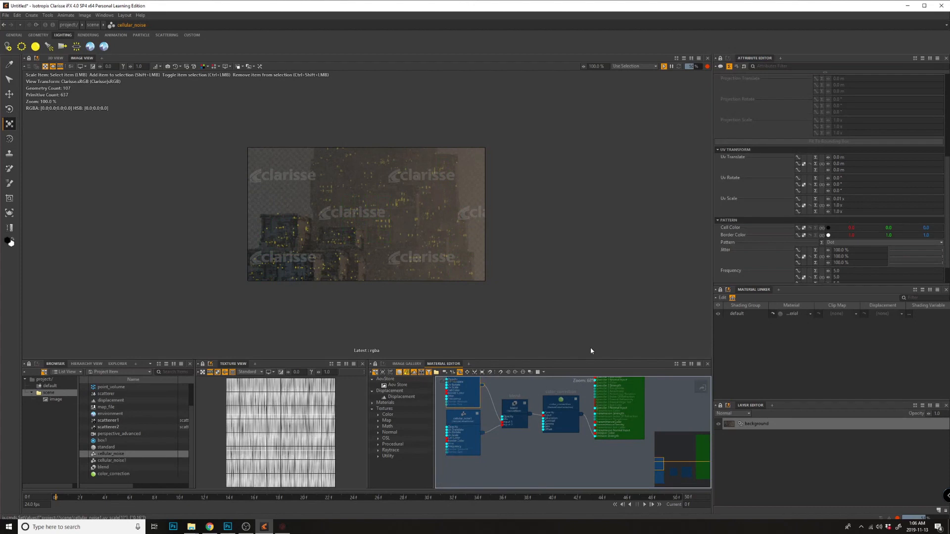
{"action": "mouse_move", "coordinate": [831, 198]}
{"action": "left_mouse_down"}
{"action": "mouse_move", "coordinate": [851, 198]}
{"action": "mouse_move", "coordinate": [829, 198]}
{"action": "left_mouse_up"}
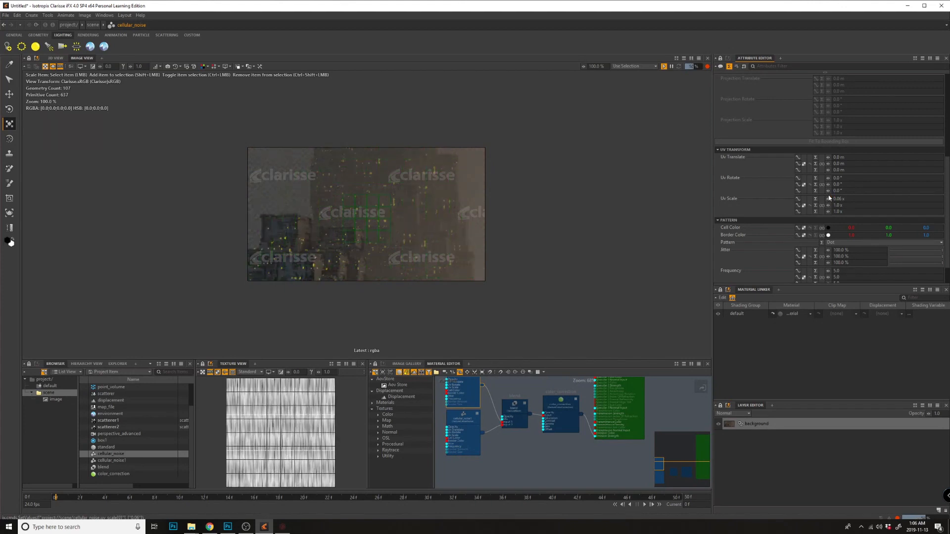
{"action": "left_click_drag", "start_coordinate": [829, 207], "coordinate": [836, 207]}
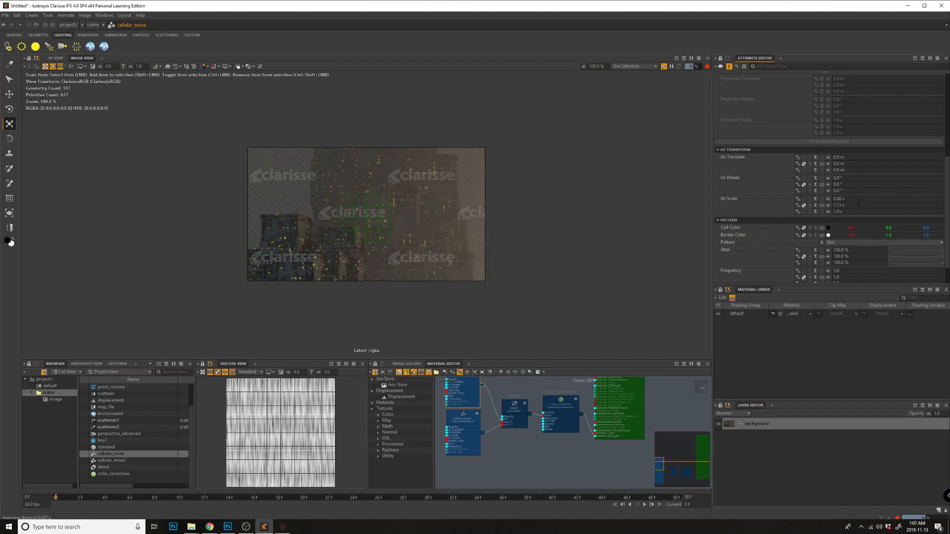
{"action": "left_click_drag", "start_coordinate": [828, 205], "coordinate": [833, 205]}
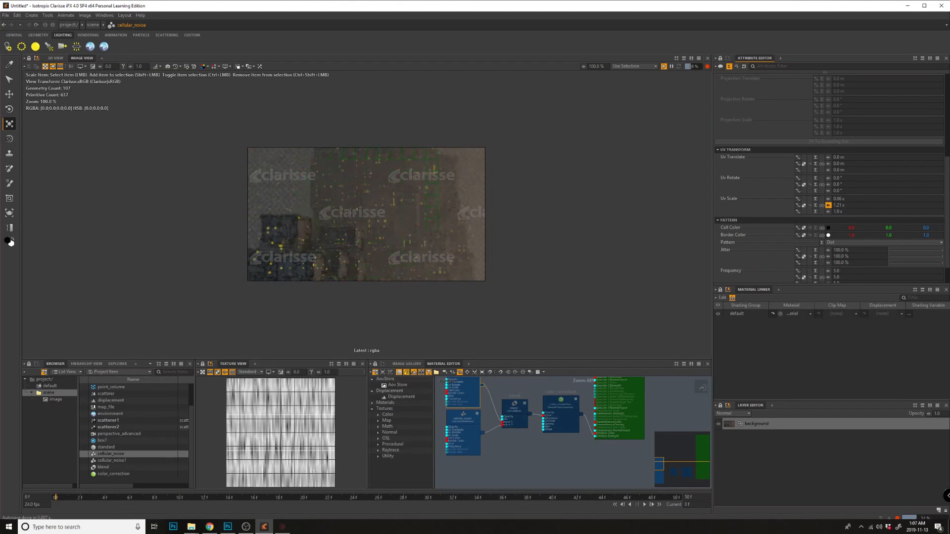
{"action": "left_click_drag", "start_coordinate": [827, 205], "coordinate": [829, 207]}
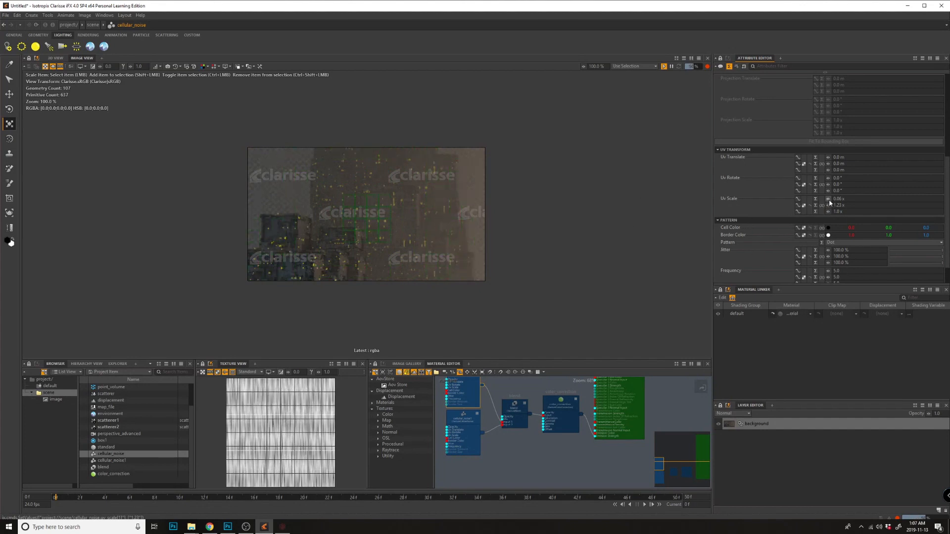
{"action": "left_click_drag", "start_coordinate": [827, 198], "coordinate": [830, 200]}
{"action": "left_click", "coordinate": [467, 437]}
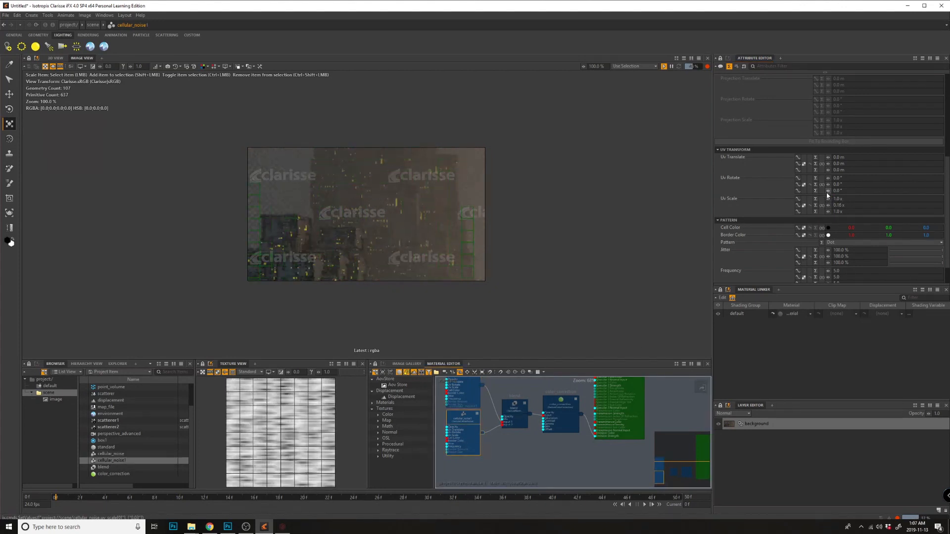
{"action": "left_click_drag", "start_coordinate": [827, 198], "coordinate": [829, 202]}
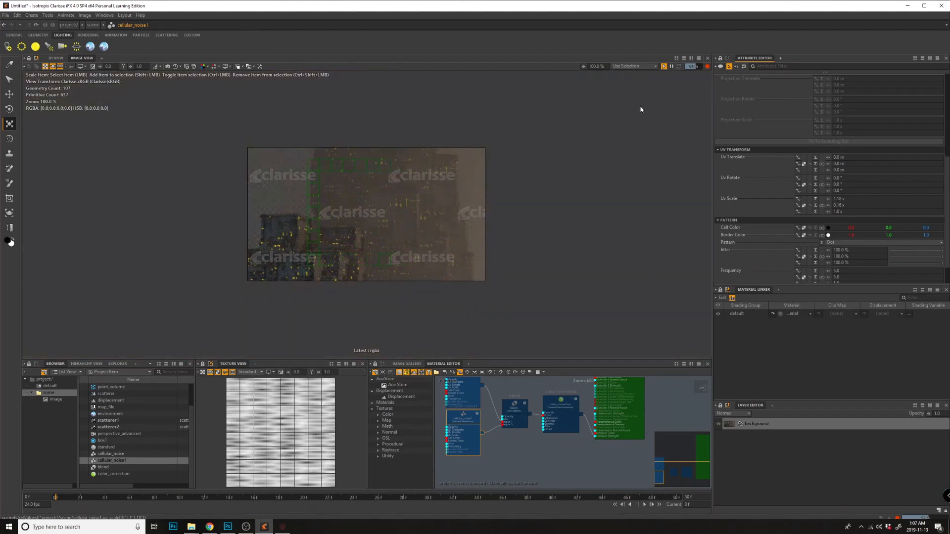
Disable the box1 volume to see the lit structures without fog.
{"action": "left_click", "coordinate": [107, 441]}
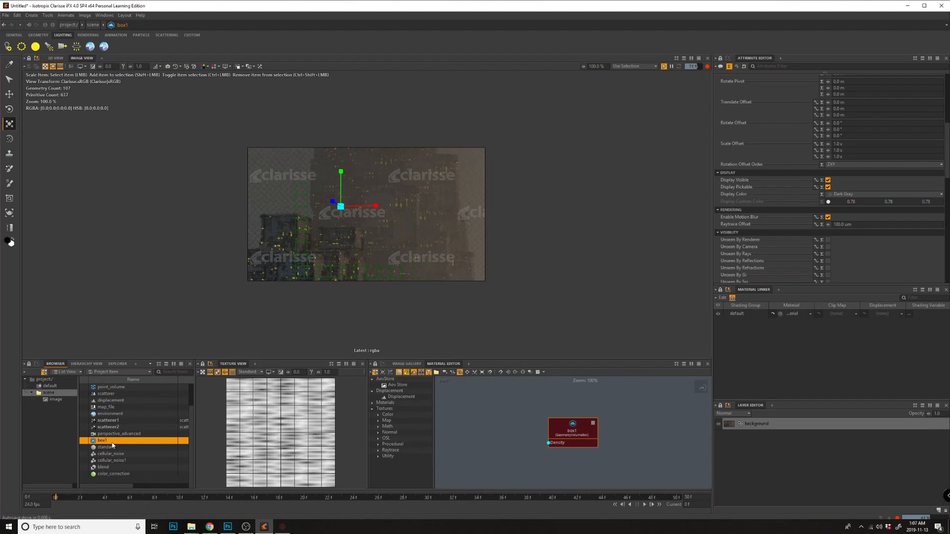
{"action": "key", "text": "d"}
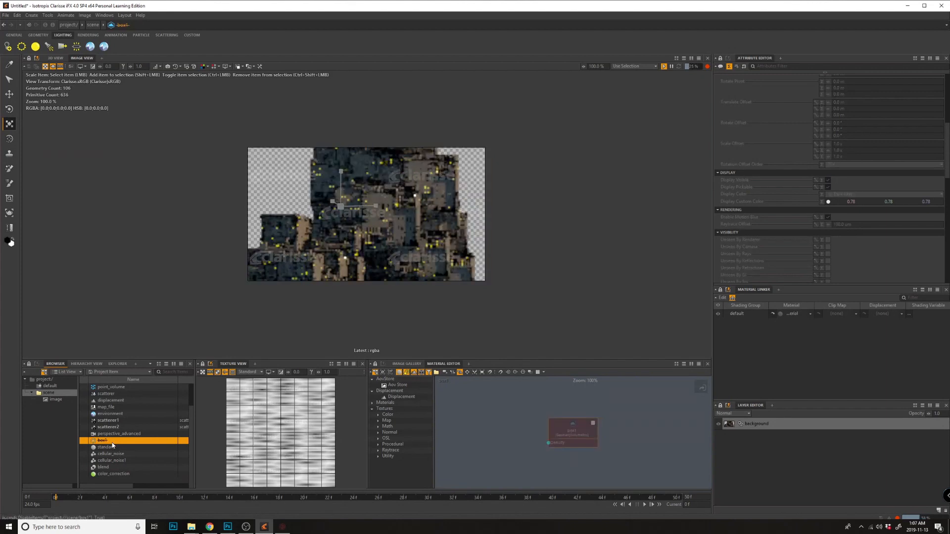
{"action": "mouse_move", "coordinate": [346, 238]}
{"action": "left_mouse_down", "text": "alt"}
{"action": "mouse_move", "coordinate": [406, 232]}
{"action": "mouse_move", "coordinate": [410, 221]}
{"action": "mouse_move", "coordinate": [391, 208]}
{"action": "mouse_move", "coordinate": [407, 222]}
{"action": "mouse_move", "coordinate": [348, 235]}
{"action": "left_mouse_up", "text": "alt"}
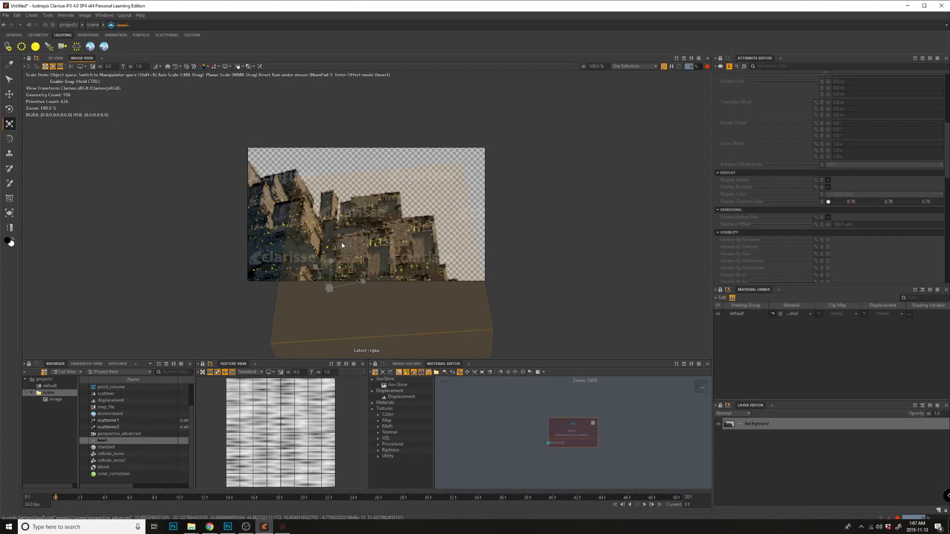
{"action": "left_click_drag", "start_coordinate": [500, 267], "coordinate": [376, 322], "text": "alt"}
{"action": "right_click_drag", "start_coordinate": [376, 322], "coordinate": [347, 324], "text": "alt"}
{"action": "left_click_drag", "start_coordinate": [347, 324], "coordinate": [336, 297], "text": "alt"}
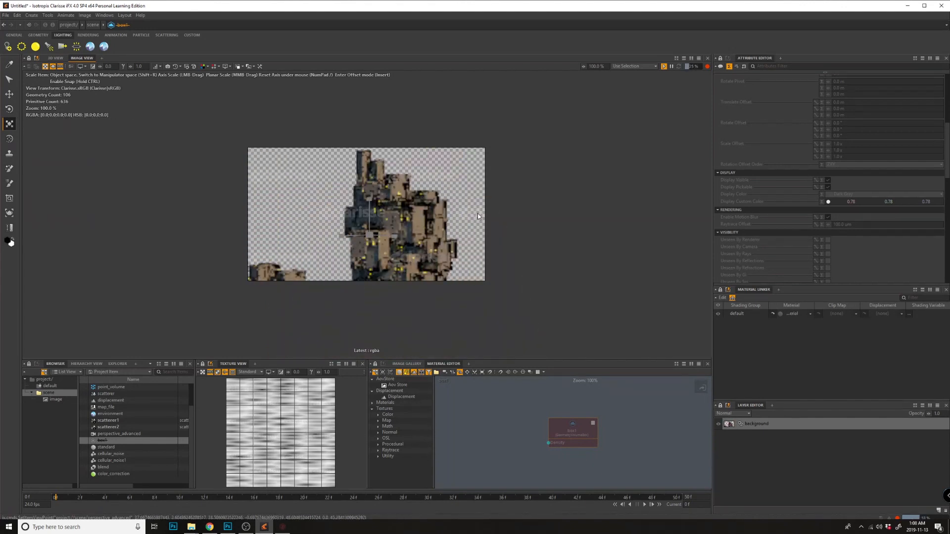
Move the scatterer structure to about 5.8 m in Z and stretch it to a scale of about 3.9 in X.
{"action": "left_click", "coordinate": [381, 181]}
{"action": "key", "text": "w"}
{"action": "left_click_drag", "start_coordinate": [338, 251], "coordinate": [400, 242]}
{"action": "key", "text": "r"}
Rotate the scatterer structure to about 73° around Y and stretch its height to a Y scale of about 1.85.
{"action": "key", "text": "e"}
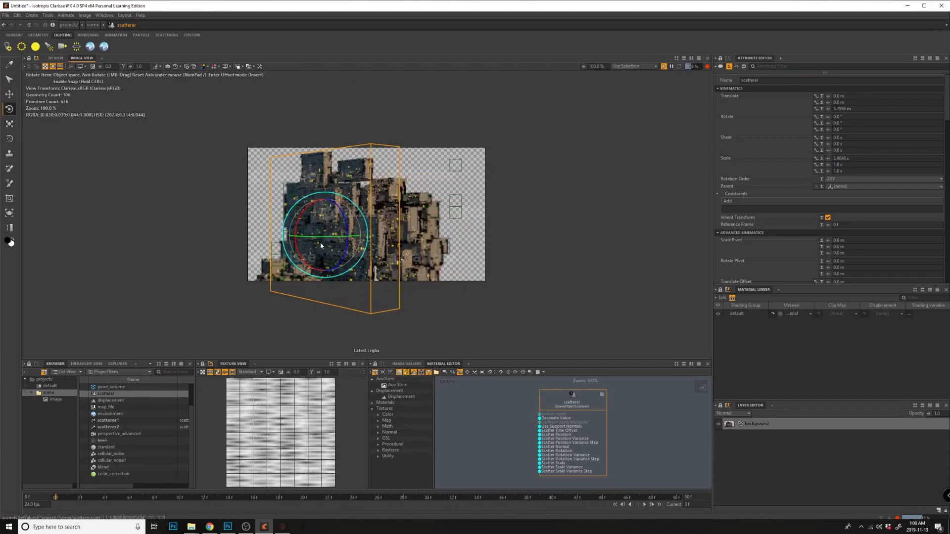
{"action": "left_click_drag", "start_coordinate": [341, 237], "coordinate": [373, 224]}
{"action": "key", "text": "r"}
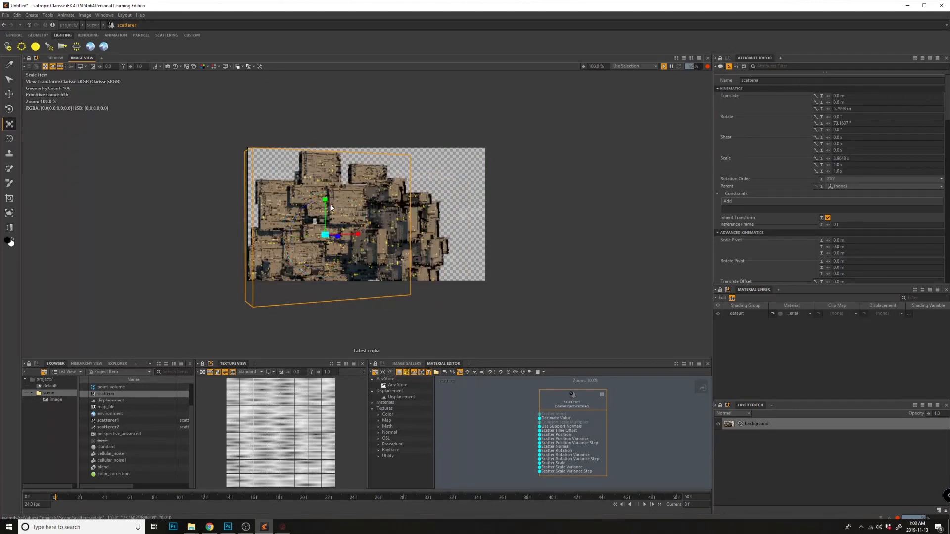
{"action": "scroll", "coordinate": [327, 206], "scroll_direction": "up", "scroll_amount": 1}
{"action": "left_click_drag", "start_coordinate": [326, 201], "coordinate": [332, 179]}
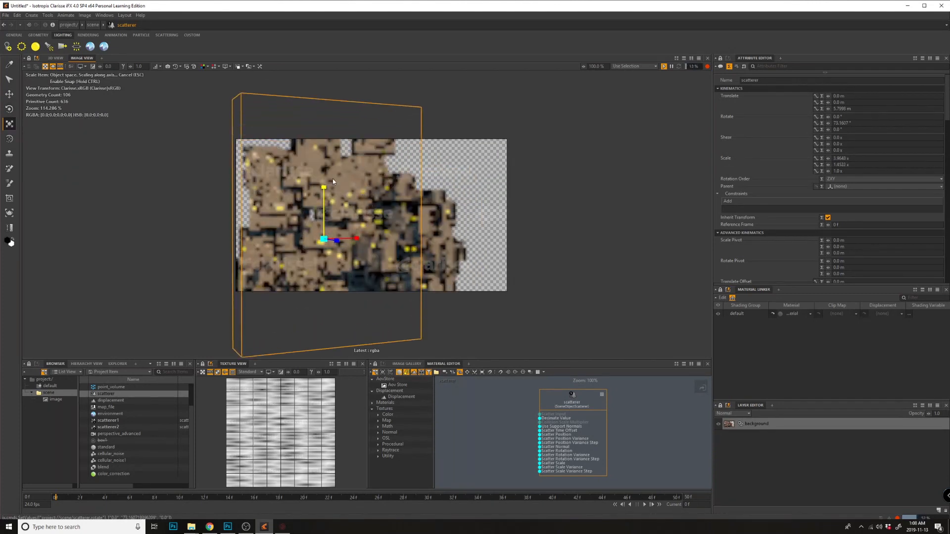
Lower the scatterer1 structure to about -3.4 m in Y and deselect it.
{"action": "left_click", "coordinate": [382, 249]}
{"action": "left_click_drag", "start_coordinate": [382, 250], "coordinate": [356, 237]}
{"action": "right_click_drag", "start_coordinate": [357, 237], "coordinate": [378, 237], "text": "alt"}
{"action": "left_click_drag", "start_coordinate": [377, 237], "coordinate": [317, 247], "text": "alt"}
{"action": "right_click_drag", "start_coordinate": [316, 248], "coordinate": [279, 245], "text": "alt"}
{"action": "left_click_drag", "start_coordinate": [279, 245], "coordinate": [309, 240], "text": "alt"}
{"action": "right_click_drag", "start_coordinate": [309, 240], "coordinate": [305, 239], "text": "alt"}
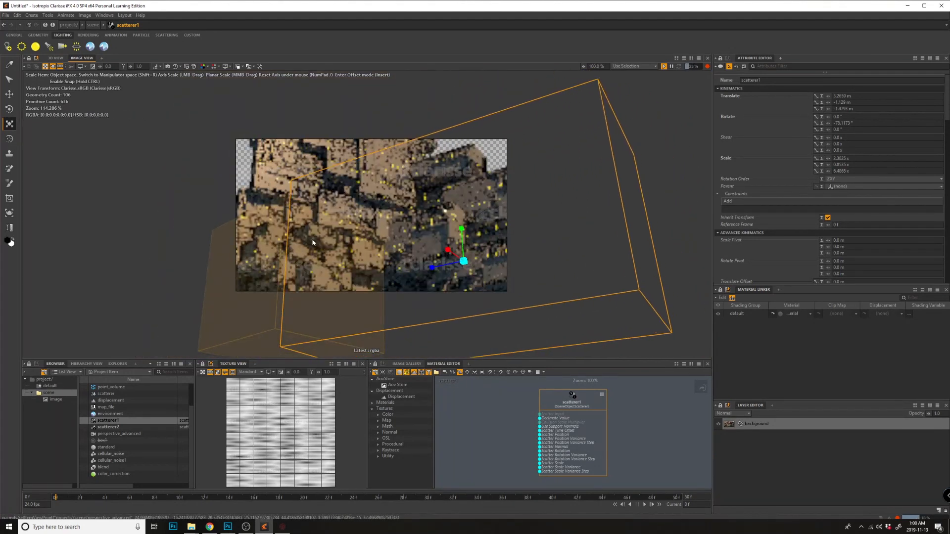
{"action": "left_click_drag", "start_coordinate": [305, 240], "coordinate": [272, 218], "text": "alt"}
{"action": "middle_click_drag", "start_coordinate": [317, 223], "coordinate": [296, 229], "text": "alt"}
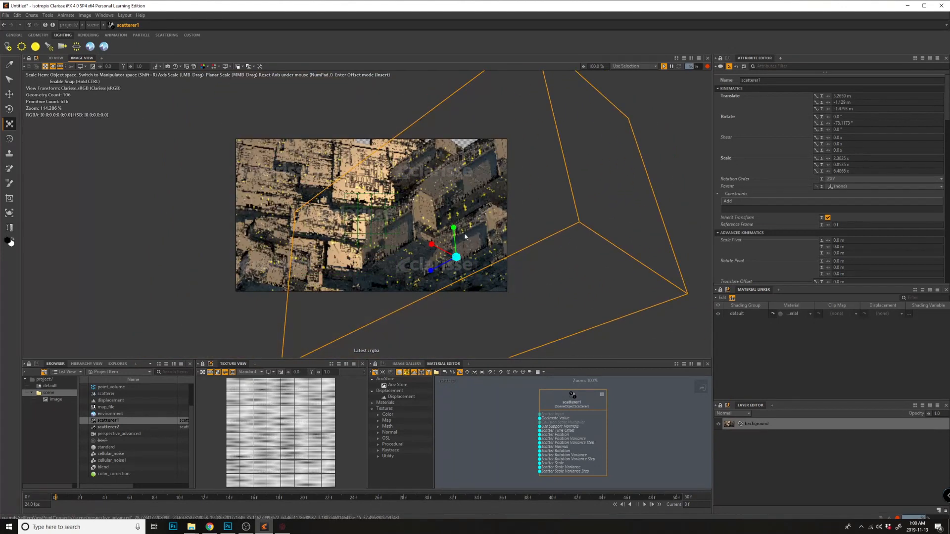
{"action": "key", "text": "w"}
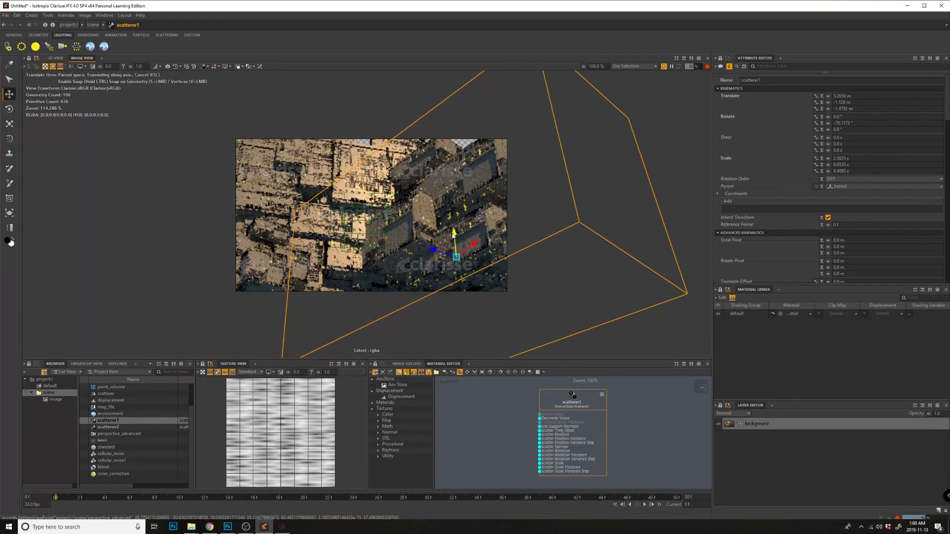
{"action": "left_click_drag", "start_coordinate": [465, 237], "coordinate": [476, 259]}
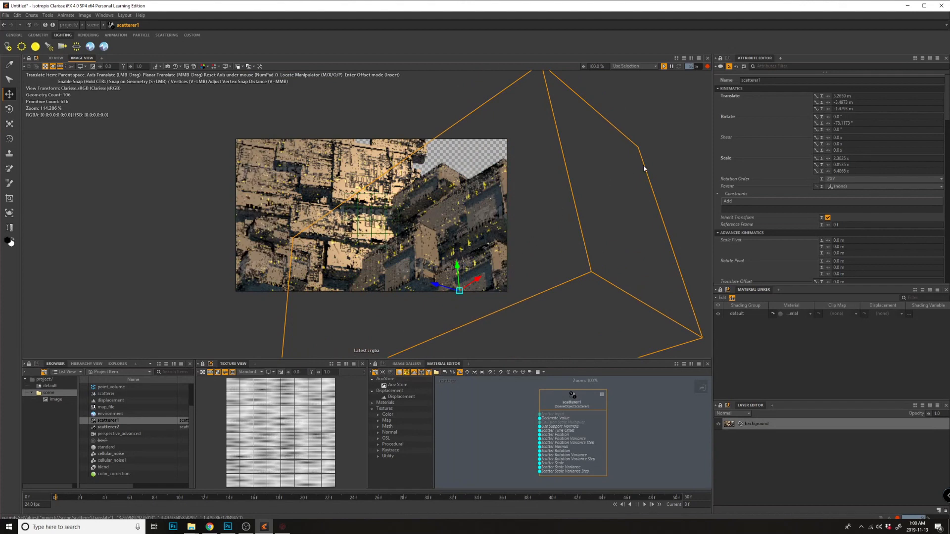
{"action": "left_click", "coordinate": [573, 197]}
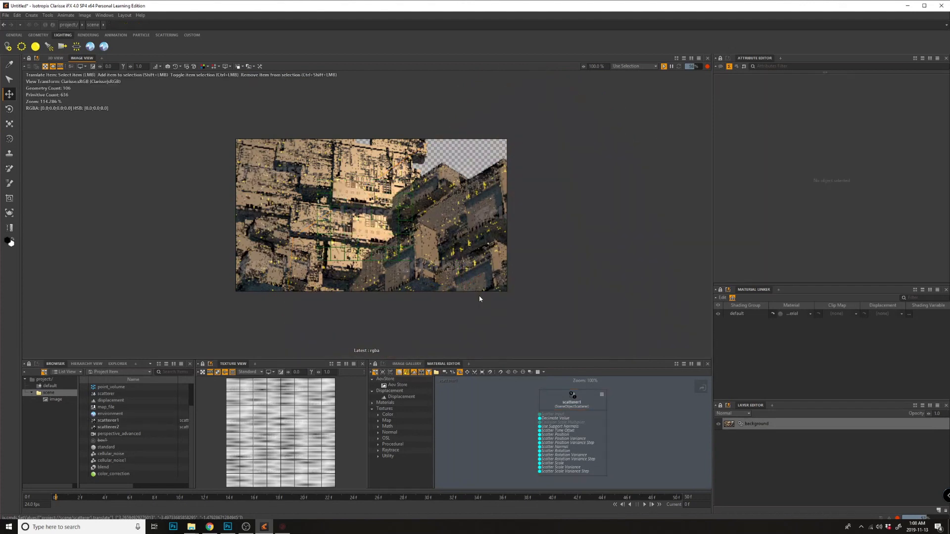
{"action": "left_click_drag", "start_coordinate": [406, 272], "coordinate": [384, 252], "text": "alt"}
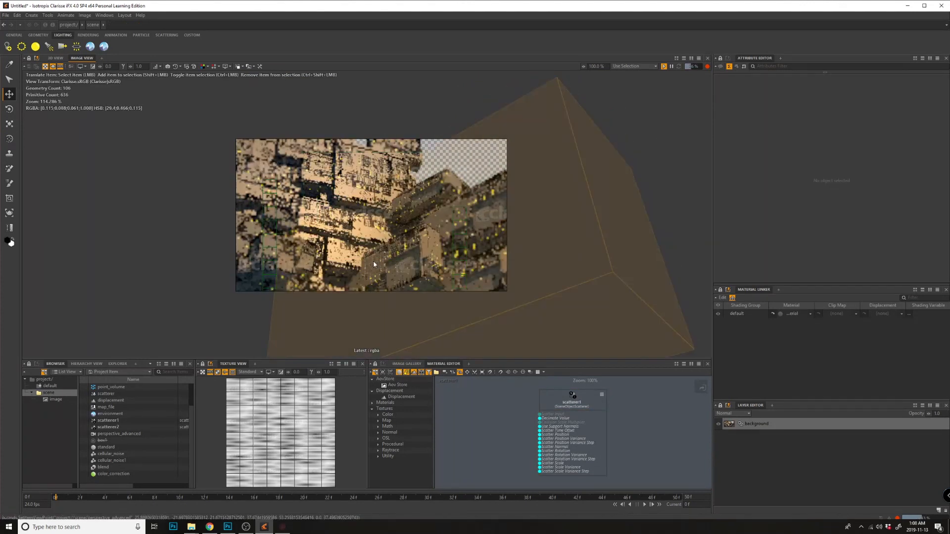
Re-enable the box1 volume, set its density to 0.02 and lower the first point of its density falloff curve.
{"action": "left_click", "coordinate": [102, 440]}
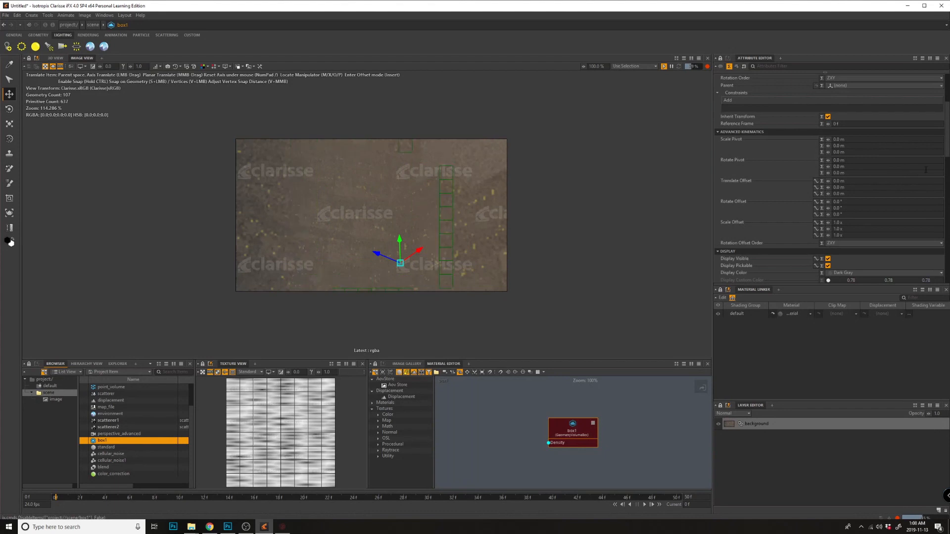
{"action": "scroll", "coordinate": [925, 170], "scroll_direction": "down", "scroll_amount": 10}
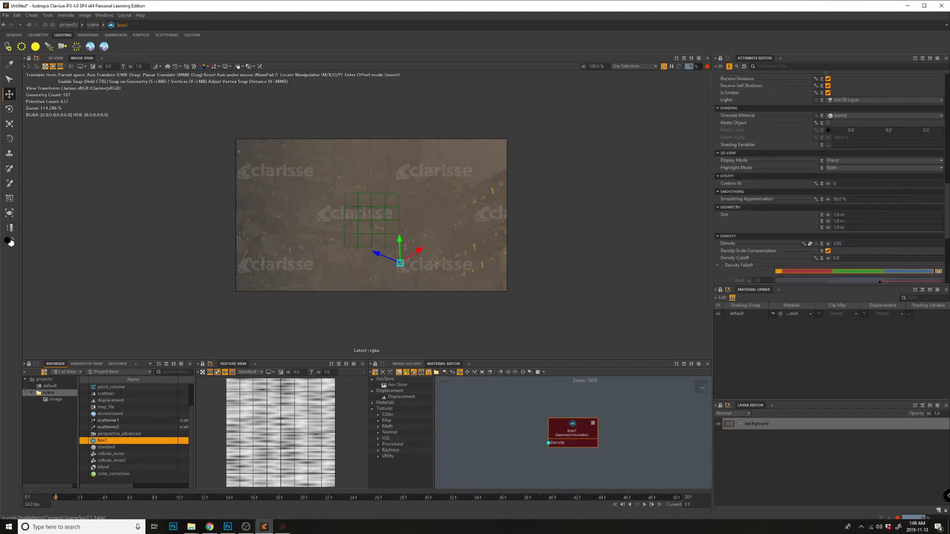
{"action": "double_click", "coordinate": [836, 243]}
{"action": "type", "text": "0.02"}
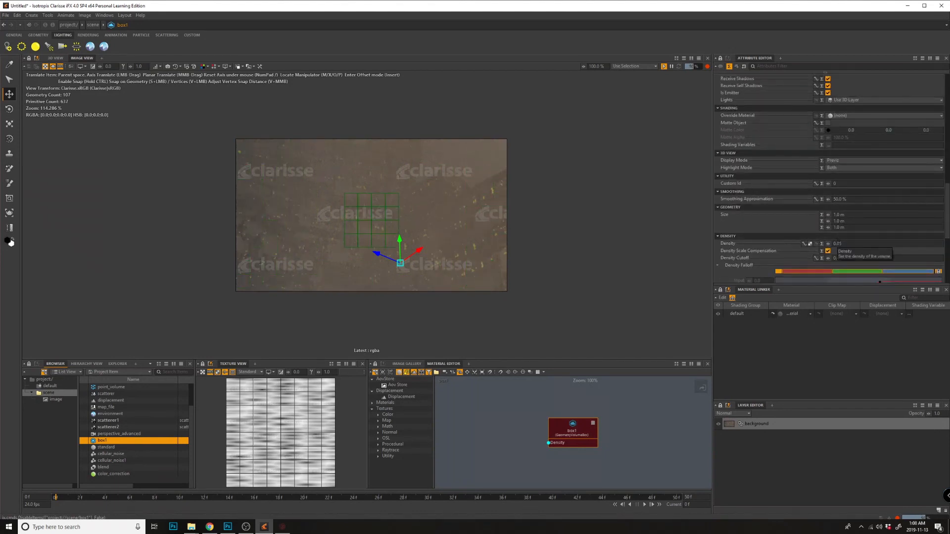
{"action": "key", "text": "Tab"}
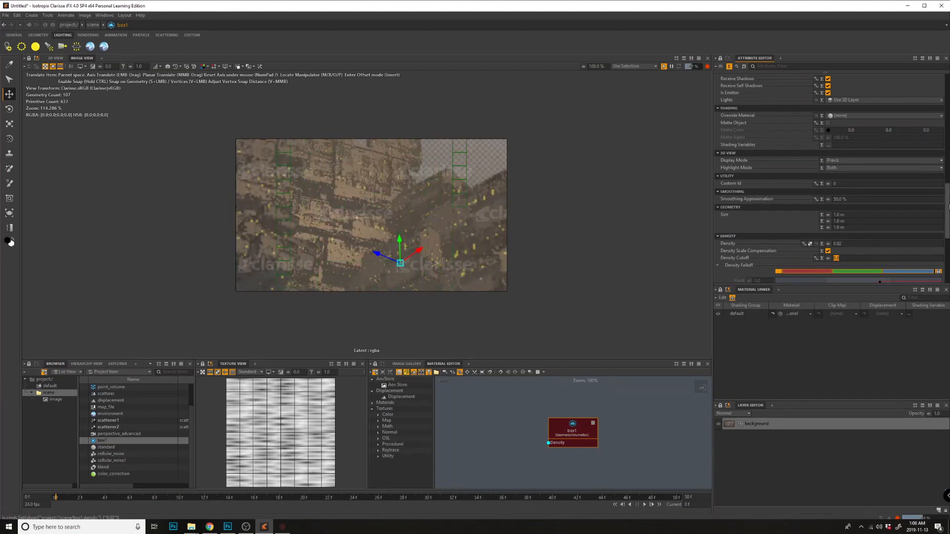
{"action": "scroll", "coordinate": [839, 212], "scroll_direction": "down", "scroll_amount": 5}
{"action": "left_click_drag", "start_coordinate": [841, 142], "coordinate": [843, 161]}
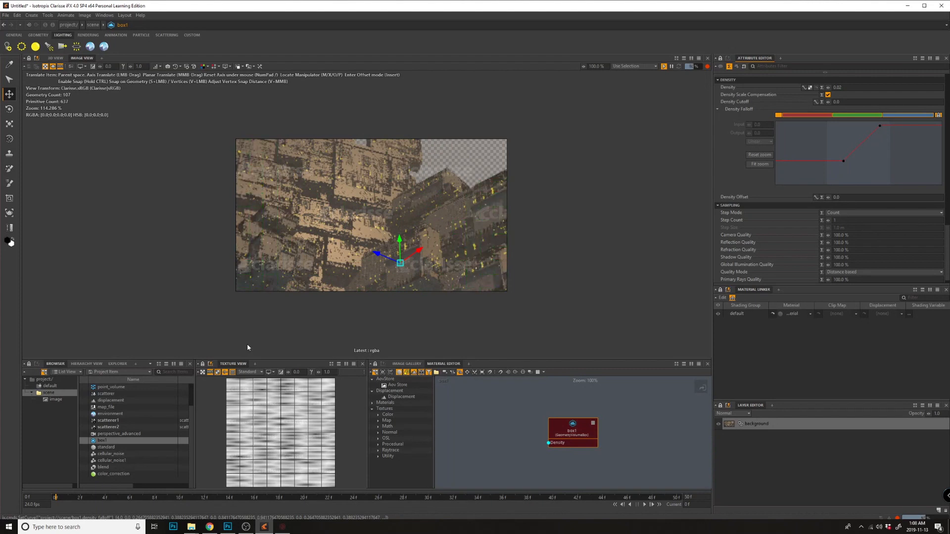
Adjust the light's rotation around Y, and rotate it to about -79° around X.
{"action": "scroll", "coordinate": [110, 418], "scroll_direction": "up", "scroll_amount": 2}
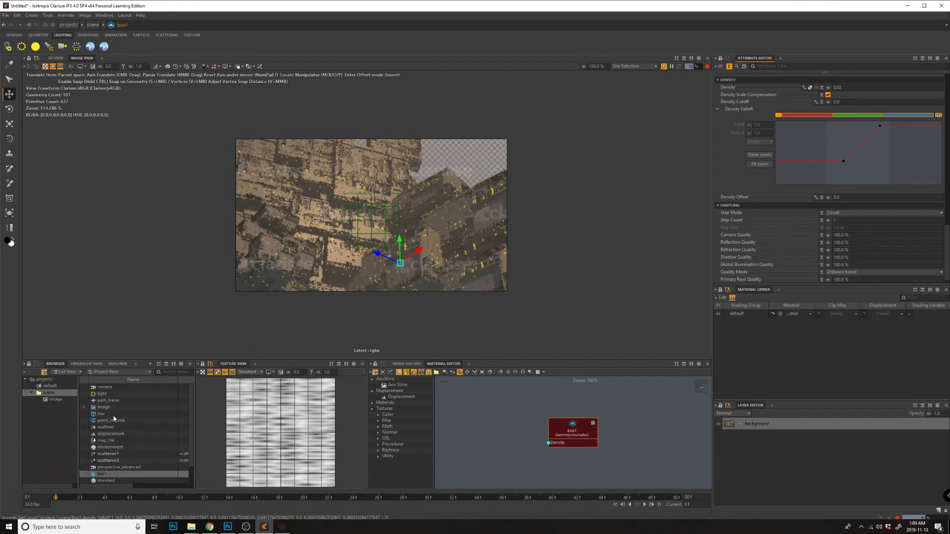
{"action": "left_click", "coordinate": [102, 393]}
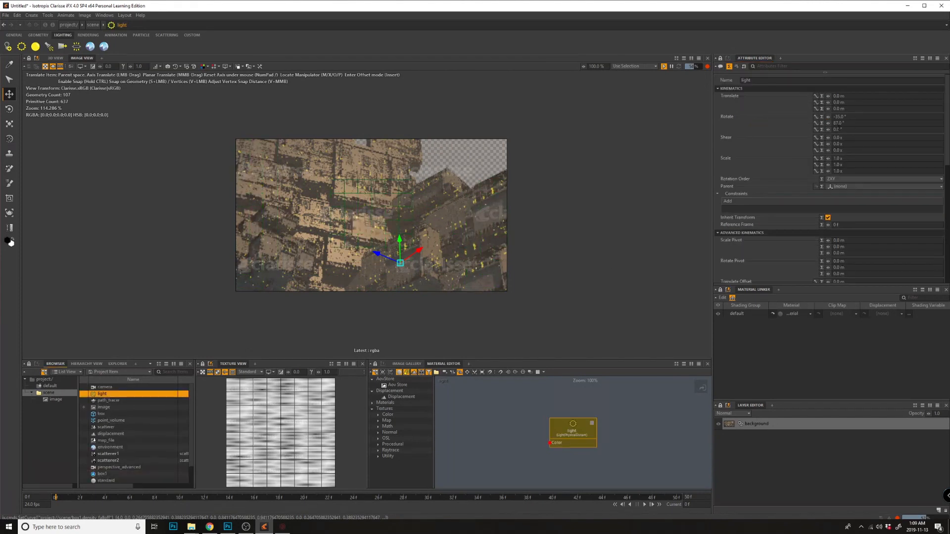
{"action": "left_click_drag", "start_coordinate": [827, 124], "coordinate": [921, 117]}
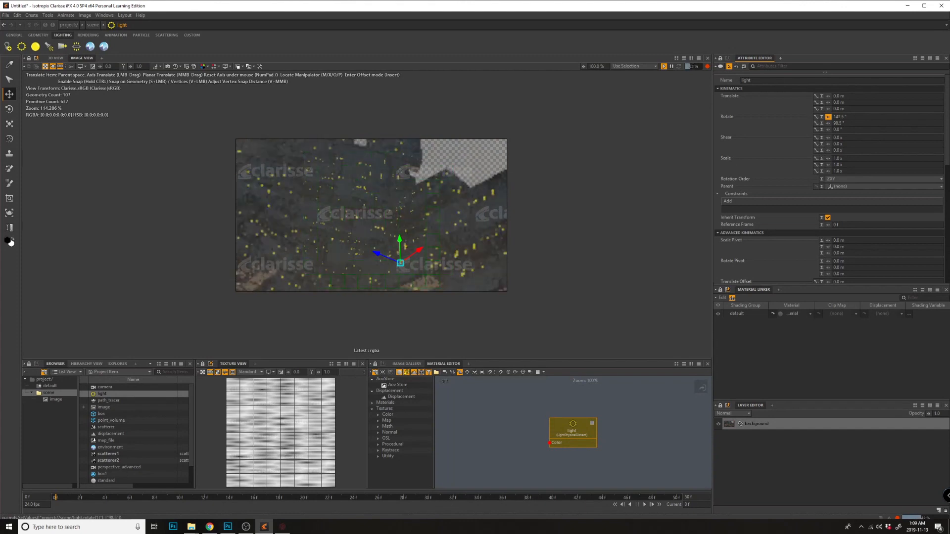
{"action": "left_click_drag", "start_coordinate": [911, 118], "coordinate": [948, 117]}
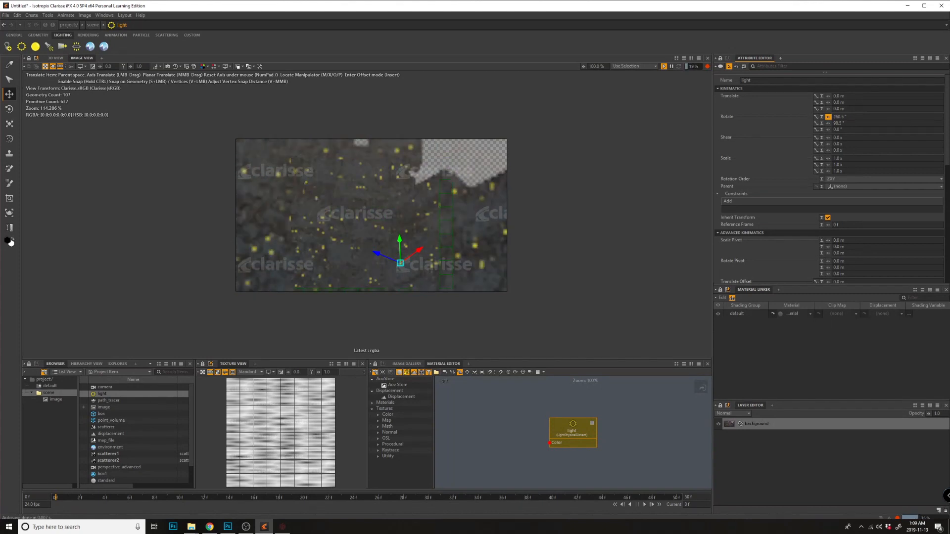
{"action": "left_click_drag", "start_coordinate": [827, 116], "coordinate": [659, 117]}
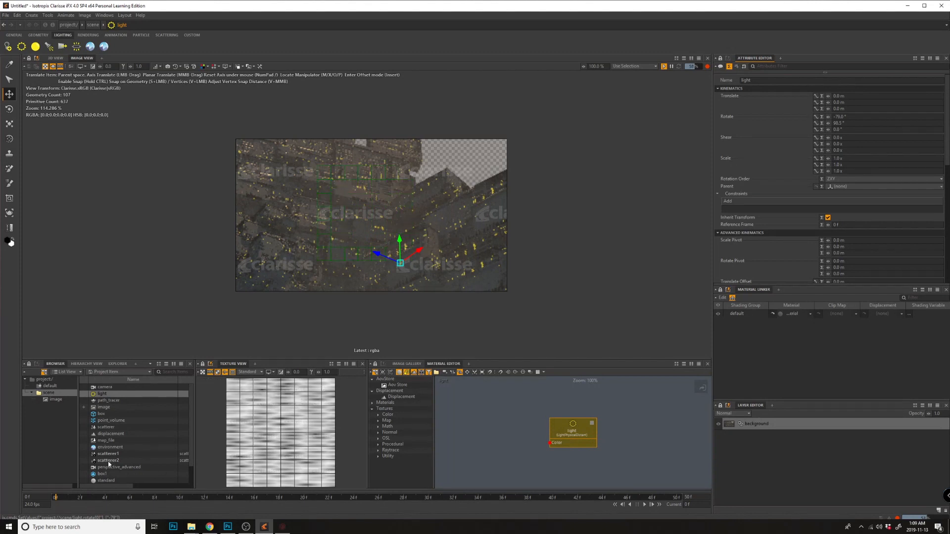
In the standard material's color_correction node, reduce the gain to about 0.08 and the gamma to about 3.07.
{"action": "left_click", "coordinate": [105, 481]}
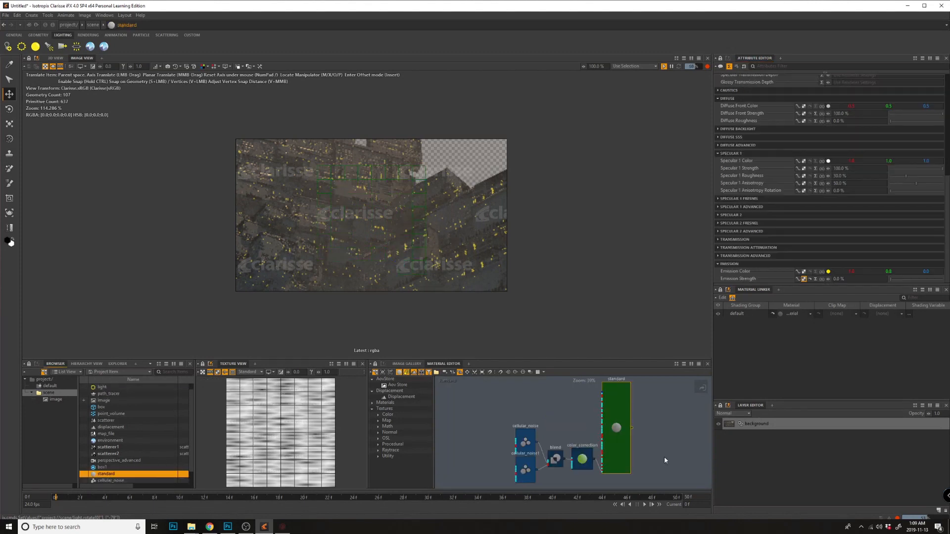
{"action": "scroll", "coordinate": [599, 468], "scroll_direction": "up", "scroll_amount": 2}
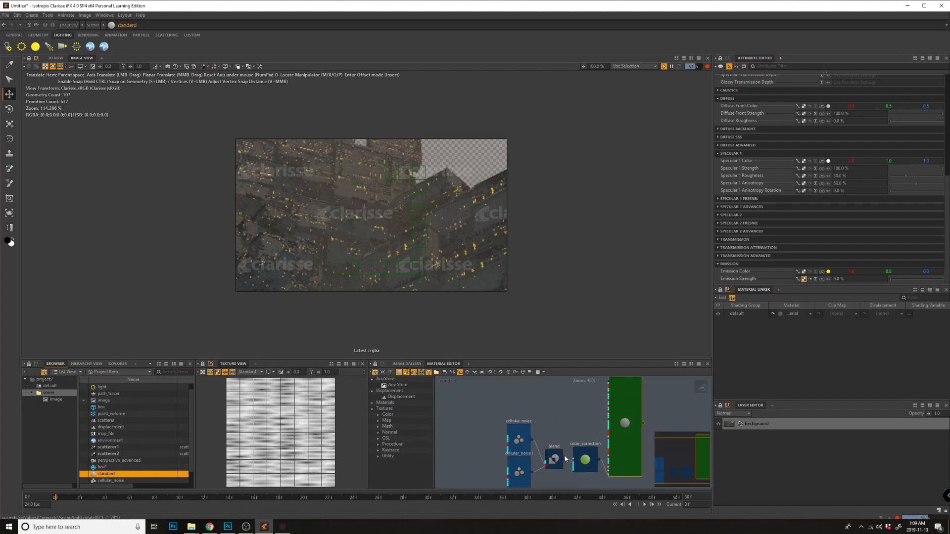
{"action": "left_click", "coordinate": [504, 436]}
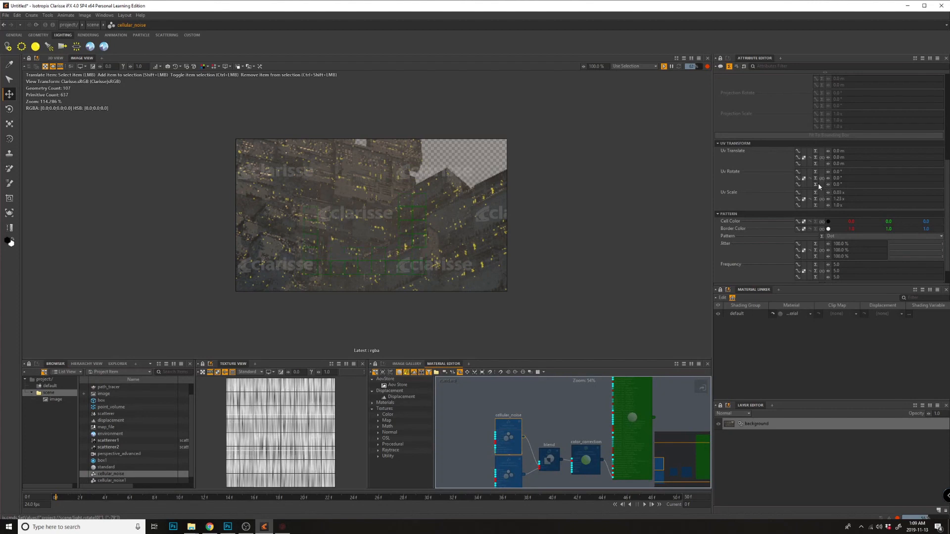
{"action": "left_click", "coordinate": [592, 465]}
{"action": "left_click_drag", "start_coordinate": [895, 175], "coordinate": [894, 175]}
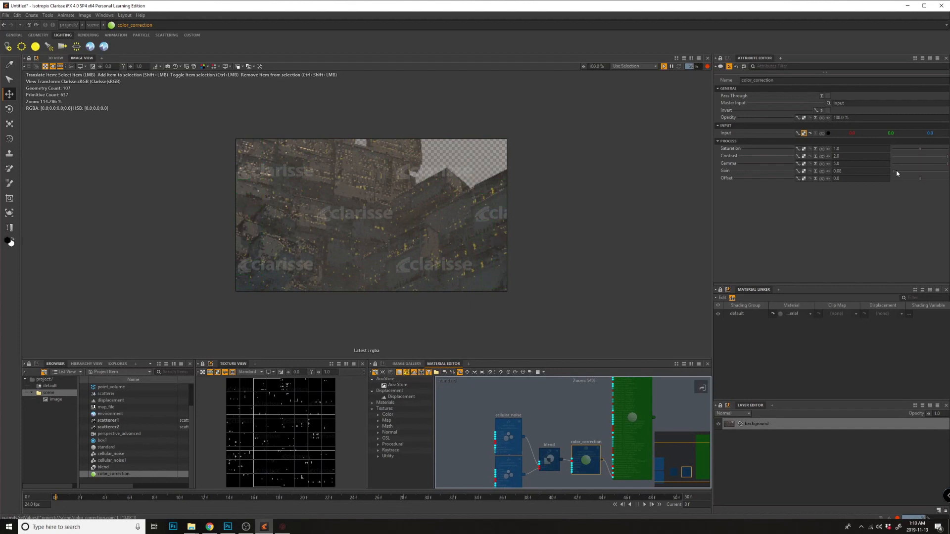
{"action": "mouse_move", "coordinate": [938, 167]}
{"action": "left_mouse_down"}
{"action": "mouse_move", "coordinate": [912, 164]}
{"action": "mouse_move", "coordinate": [944, 161]}
{"action": "mouse_move", "coordinate": [924, 163]}
{"action": "left_mouse_up"}
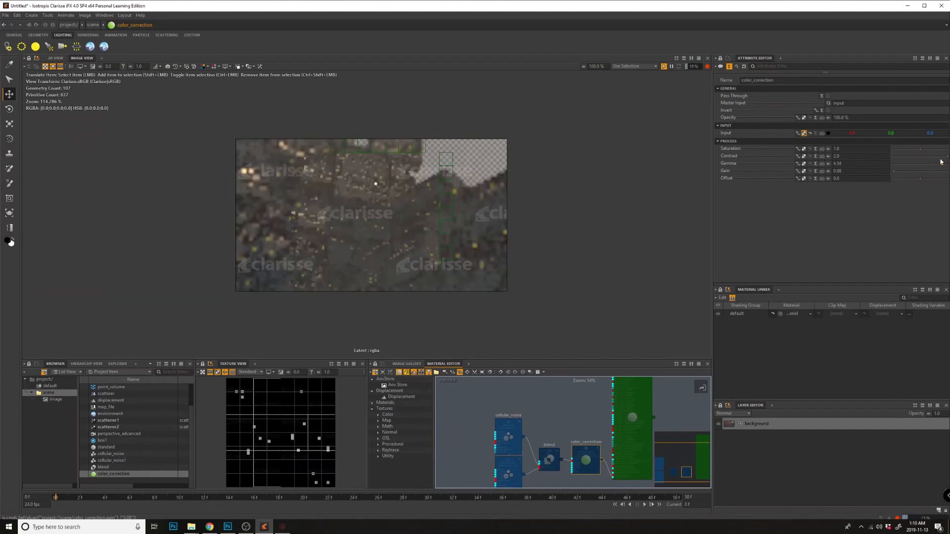
Examine the structures from the skyline and from steep tilted angles to look for a camera composition.
{"action": "left_click_drag", "start_coordinate": [695, 307], "coordinate": [396, 212], "text": "alt"}
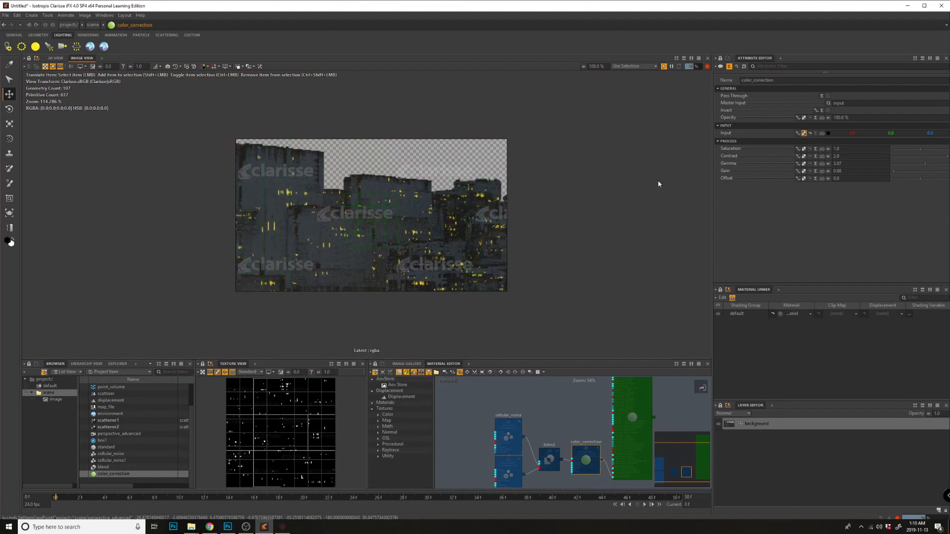
{"action": "left_click_drag", "start_coordinate": [405, 184], "coordinate": [366, 205], "text": "alt"}
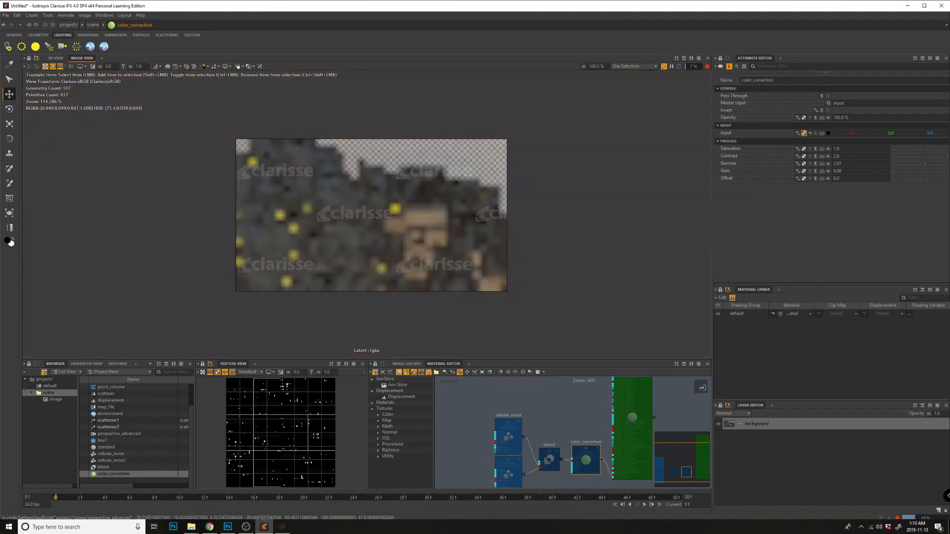
{"action": "left_click_drag", "start_coordinate": [366, 204], "coordinate": [458, 232], "text": "alt"}
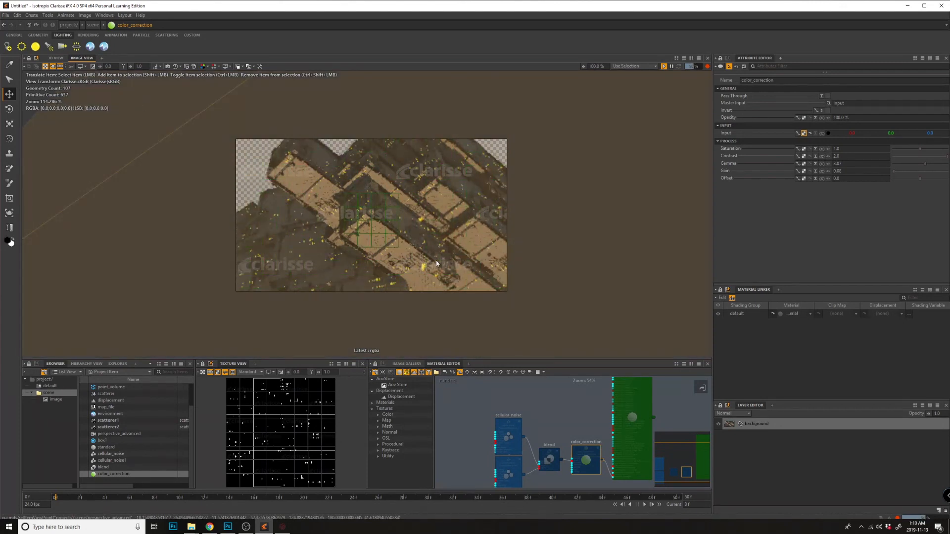
{"action": "right_click_drag", "start_coordinate": [369, 205], "coordinate": [426, 219], "text": "alt"}
{"action": "middle_click_drag", "start_coordinate": [426, 219], "coordinate": [455, 188], "text": "alt"}
{"action": "right_click_drag", "start_coordinate": [455, 188], "coordinate": [427, 210], "text": "alt"}
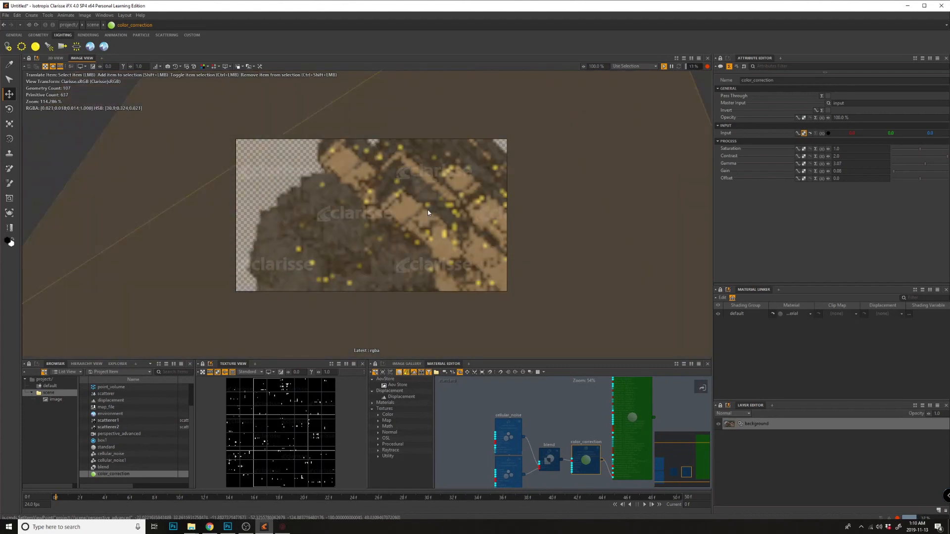
{"action": "middle_click_drag", "start_coordinate": [434, 209], "coordinate": [431, 197], "text": "alt"}
{"action": "right_click_drag", "start_coordinate": [431, 198], "coordinate": [429, 217], "text": "alt"}
{"action": "left_click_drag", "start_coordinate": [430, 217], "coordinate": [400, 191], "text": "alt"}
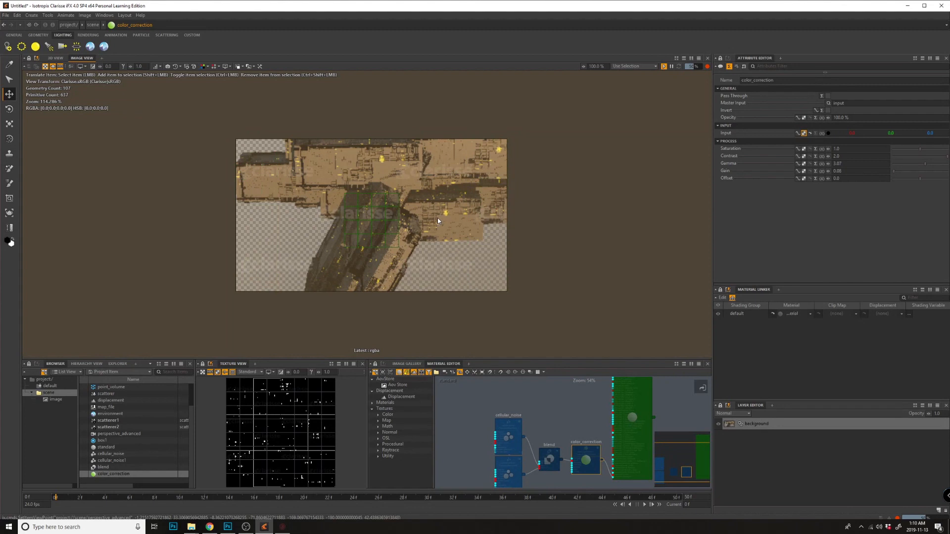
{"action": "left_click_drag", "start_coordinate": [439, 217], "coordinate": [490, 190], "text": "alt"}
{"action": "right_click_drag", "start_coordinate": [354, 218], "coordinate": [397, 218], "text": "alt"}
{"action": "middle_click_drag", "start_coordinate": [398, 255], "coordinate": [413, 218], "text": "alt"}
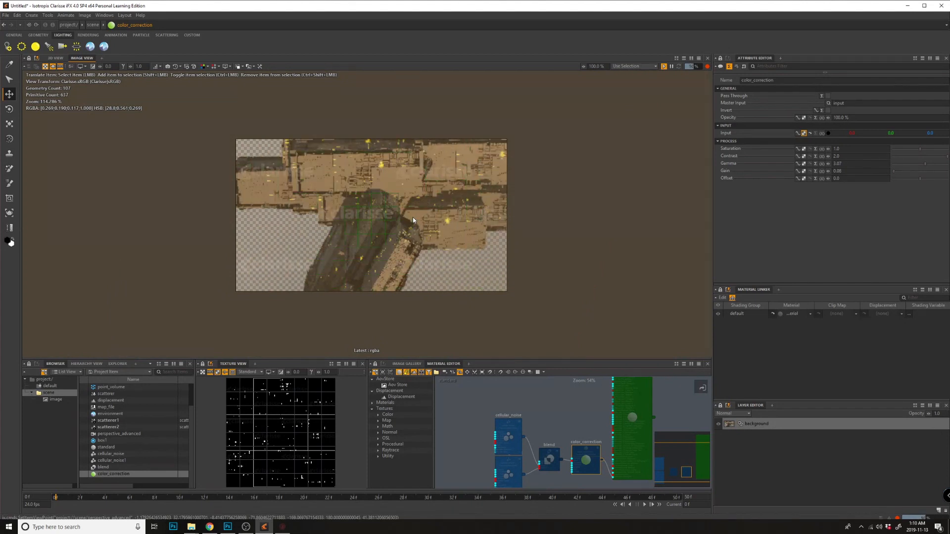
Examine the sunlit stepped stack of blocks from different distances and tilts as a possible camera framing.
{"action": "right_click_drag", "start_coordinate": [413, 218], "coordinate": [388, 217], "text": "alt"}
{"action": "middle_click_drag", "start_coordinate": [463, 128], "coordinate": [463, 186], "text": "alt"}
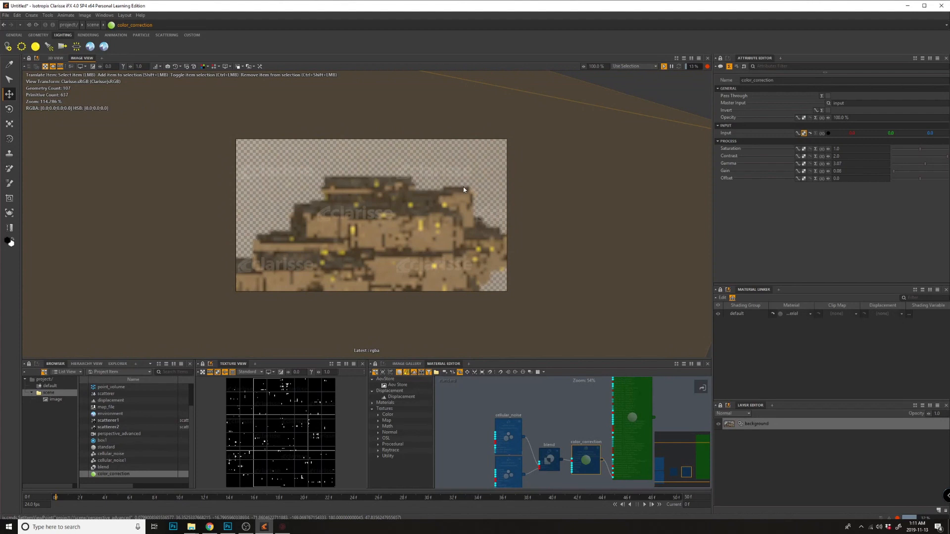
{"action": "middle_click_drag", "start_coordinate": [463, 237], "coordinate": [461, 190], "text": "alt"}
{"action": "right_click_drag", "start_coordinate": [431, 214], "coordinate": [454, 215], "text": "alt"}
{"action": "middle_click_drag", "start_coordinate": [440, 190], "coordinate": [456, 261], "text": "alt"}
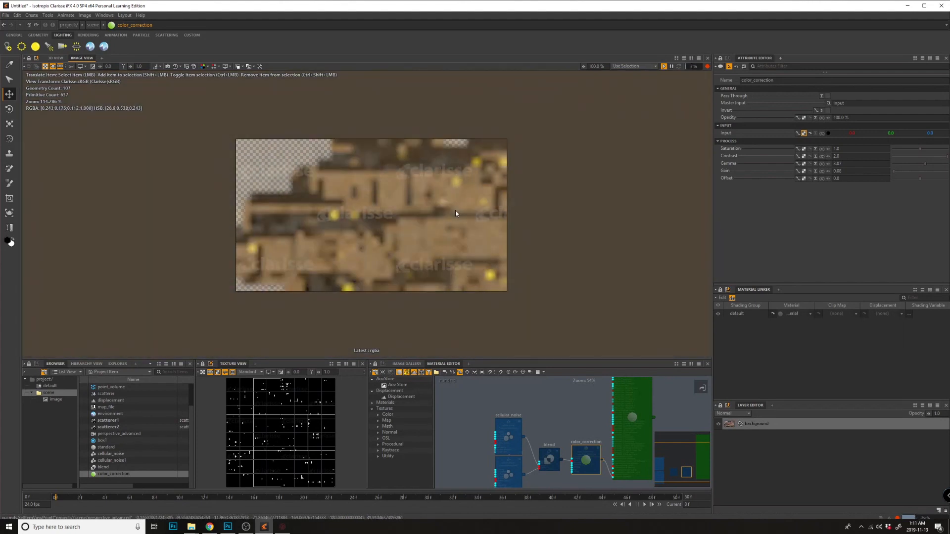
{"action": "left_click_drag", "start_coordinate": [455, 260], "coordinate": [454, 246], "text": "alt"}
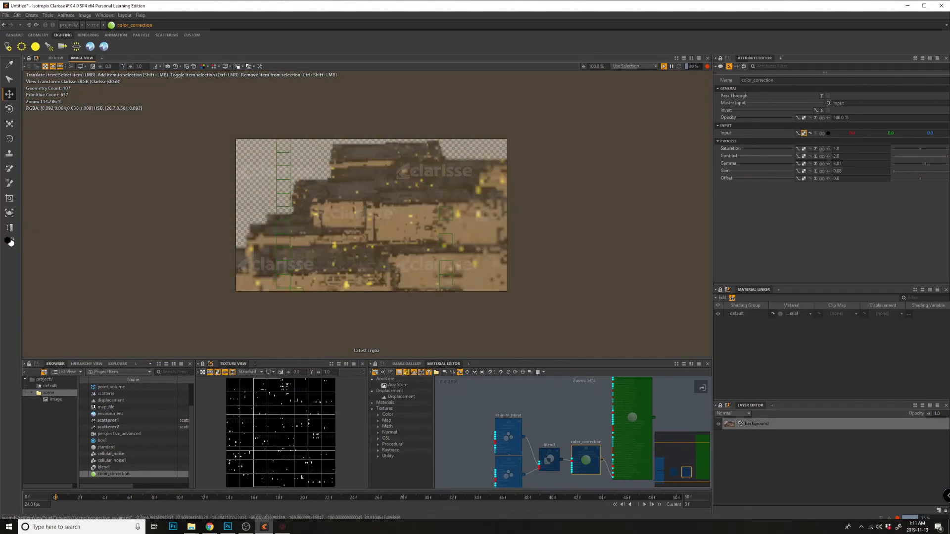
{"action": "right_click_drag", "start_coordinate": [446, 238], "coordinate": [423, 238], "text": "alt"}
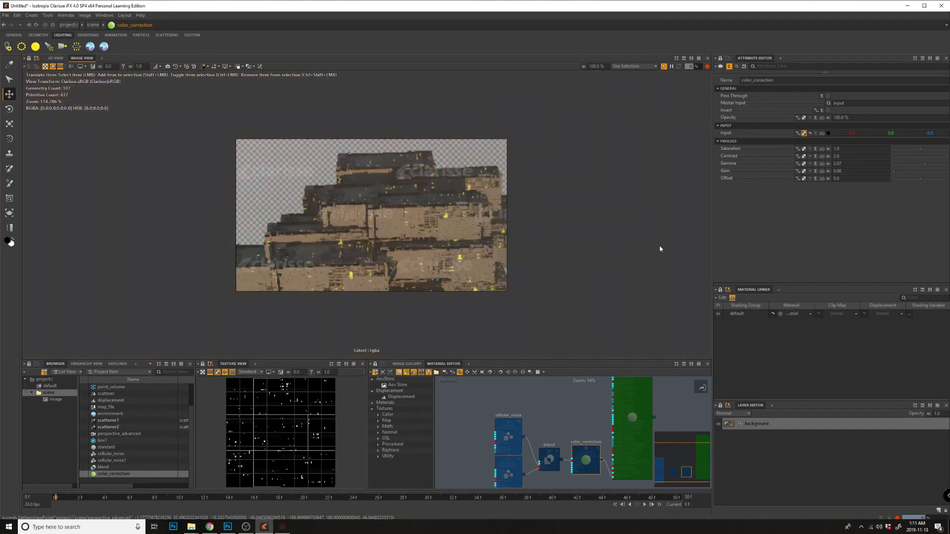
{"action": "left_click_drag", "start_coordinate": [447, 232], "coordinate": [435, 257], "text": "alt"}
{"action": "mouse_move", "coordinate": [411, 259]}
{"action": "middle_mouse_down", "text": "alt"}
{"action": "mouse_move", "coordinate": [405, 203]}
{"action": "mouse_move", "coordinate": [411, 271]}
{"action": "middle_mouse_up", "text": "alt"}
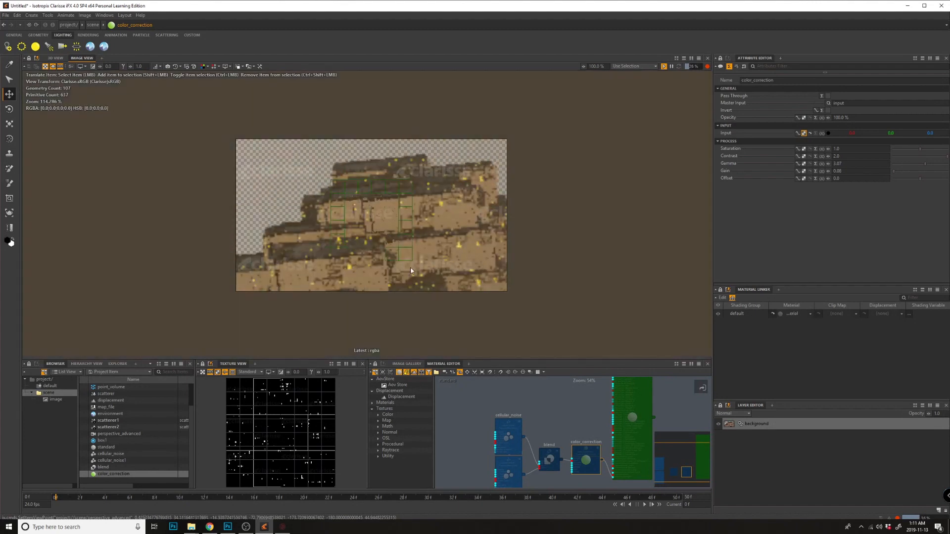
{"action": "left_click_drag", "start_coordinate": [410, 270], "coordinate": [410, 297], "text": "alt"}
{"action": "right_click_drag", "start_coordinate": [410, 296], "coordinate": [341, 245], "text": "alt"}
{"action": "middle_click_drag", "start_coordinate": [344, 270], "coordinate": [353, 212], "text": "alt"}
{"action": "right_click_drag", "start_coordinate": [367, 263], "coordinate": [421, 227], "text": "alt"}
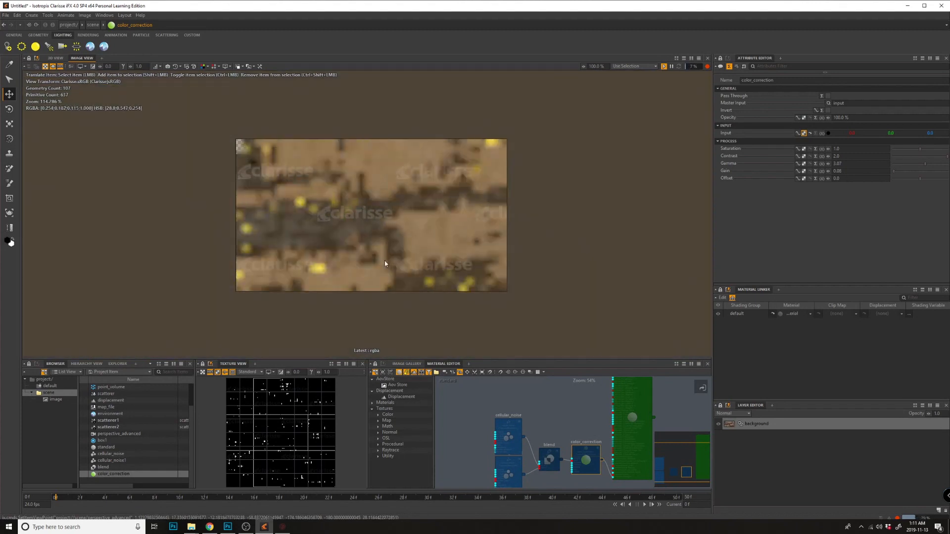
{"action": "middle_click_drag", "start_coordinate": [420, 228], "coordinate": [419, 222], "text": "alt"}
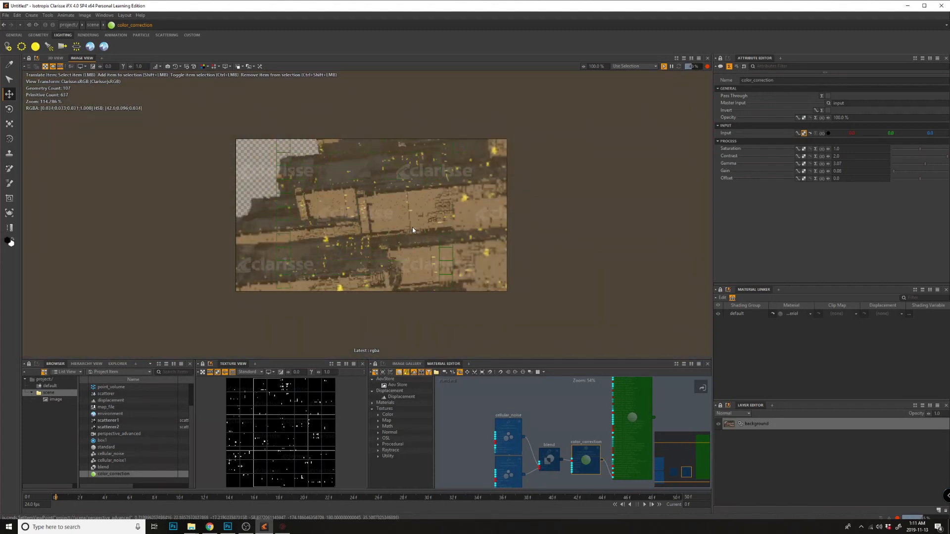
{"action": "left_click_drag", "start_coordinate": [413, 230], "coordinate": [438, 211], "text": "alt"}
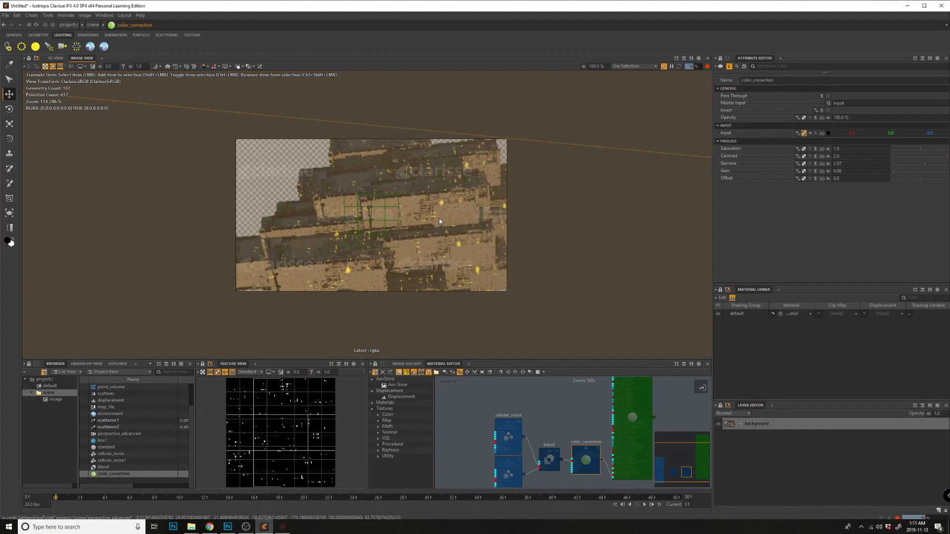
{"action": "right_click_drag", "start_coordinate": [444, 215], "coordinate": [459, 215], "text": "alt"}
{"action": "middle_click_drag", "start_coordinate": [460, 215], "coordinate": [419, 217], "text": "alt"}
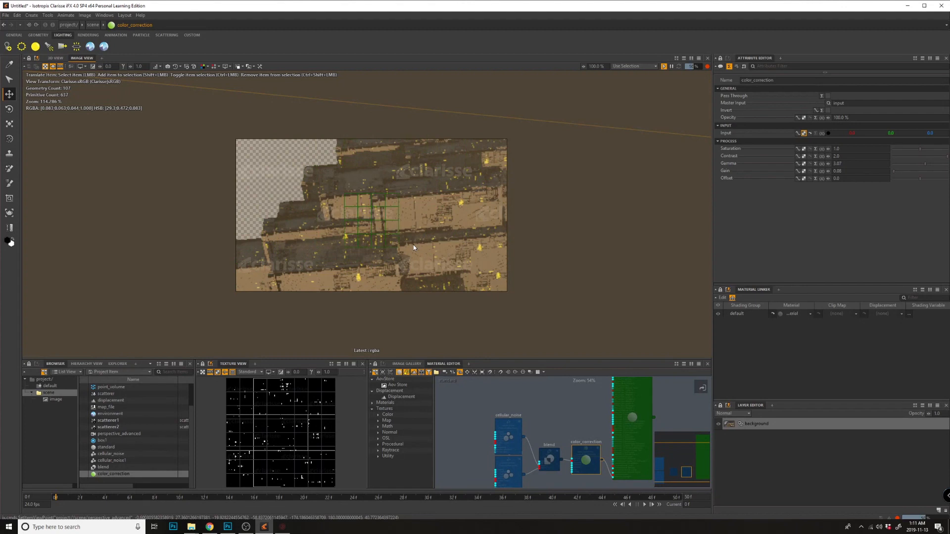
Examine the shadowed tower facades with their yellow window lights as an alternative camera view.
{"action": "mouse_move", "coordinate": [415, 240]}
{"action": "left_mouse_down", "text": "alt"}
{"action": "mouse_move", "coordinate": [376, 218]}
{"action": "mouse_move", "coordinate": [449, 267]}
{"action": "mouse_move", "coordinate": [408, 258]}
{"action": "mouse_move", "coordinate": [419, 239]}
{"action": "mouse_move", "coordinate": [399, 242]}
{"action": "left_mouse_up", "text": "alt"}
{"action": "left_click_drag", "start_coordinate": [350, 225], "coordinate": [342, 195], "text": "alt"}
{"action": "middle_click_drag", "start_coordinate": [410, 279], "coordinate": [408, 259], "text": "alt"}
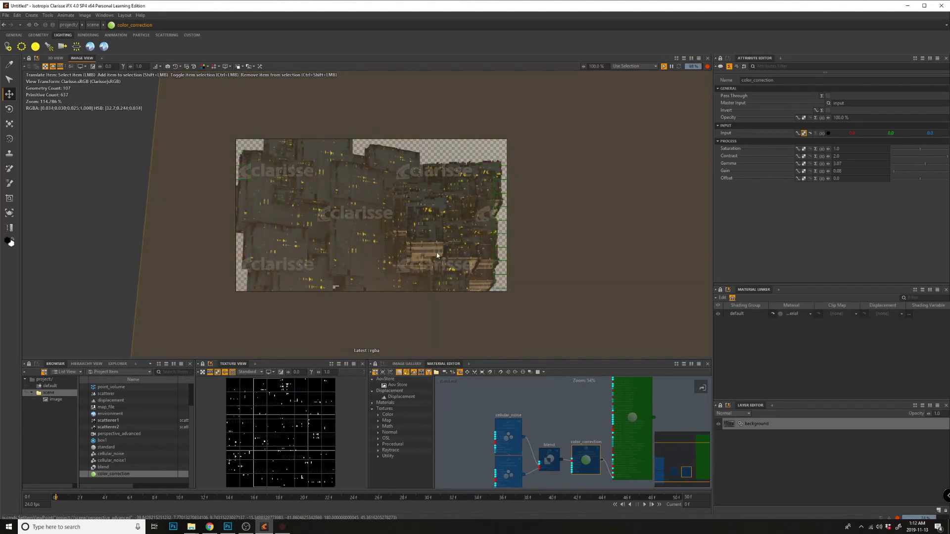
{"action": "left_click_drag", "start_coordinate": [440, 237], "coordinate": [450, 227], "text": "alt"}
{"action": "right_click_drag", "start_coordinate": [451, 227], "coordinate": [465, 227], "text": "alt"}
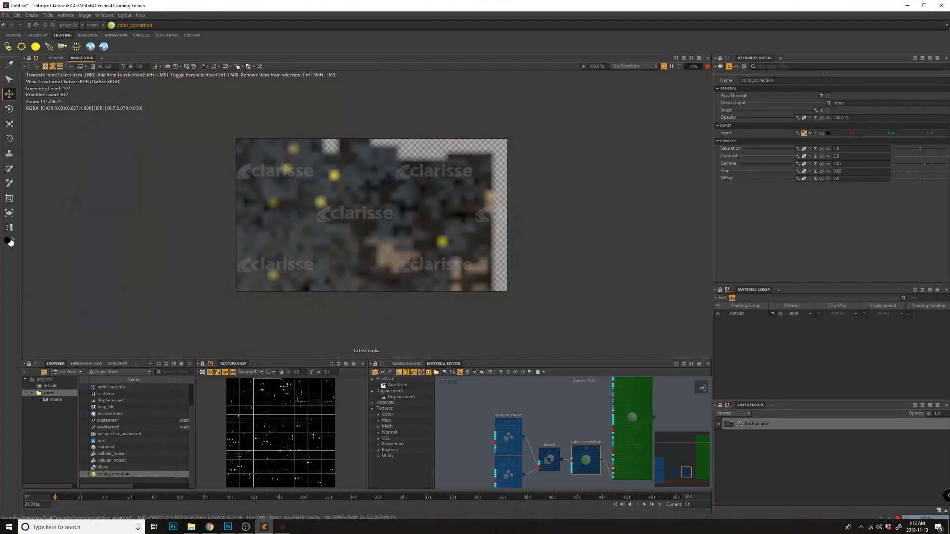
{"action": "middle_click_drag", "start_coordinate": [465, 227], "coordinate": [464, 230], "text": "alt"}
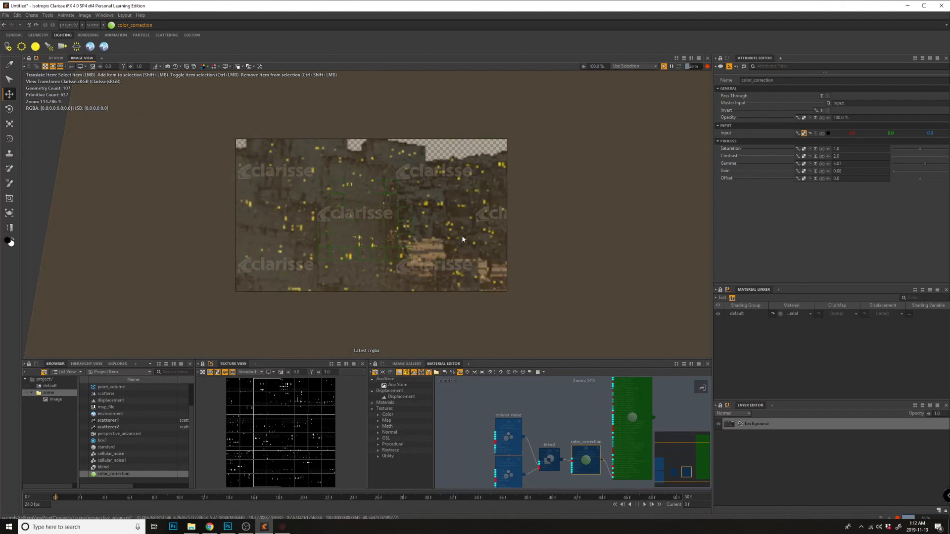